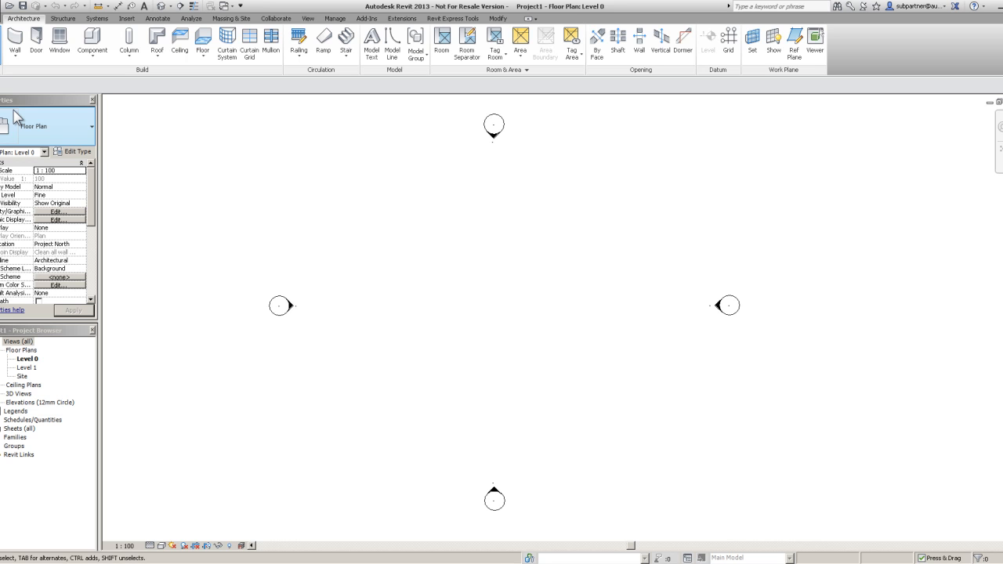
# Dock the Properties palette on the opposite side of the drawing area from the Project Browser
pyautogui.moveTo(6, 99); pyautogui.dragTo(881, 235)
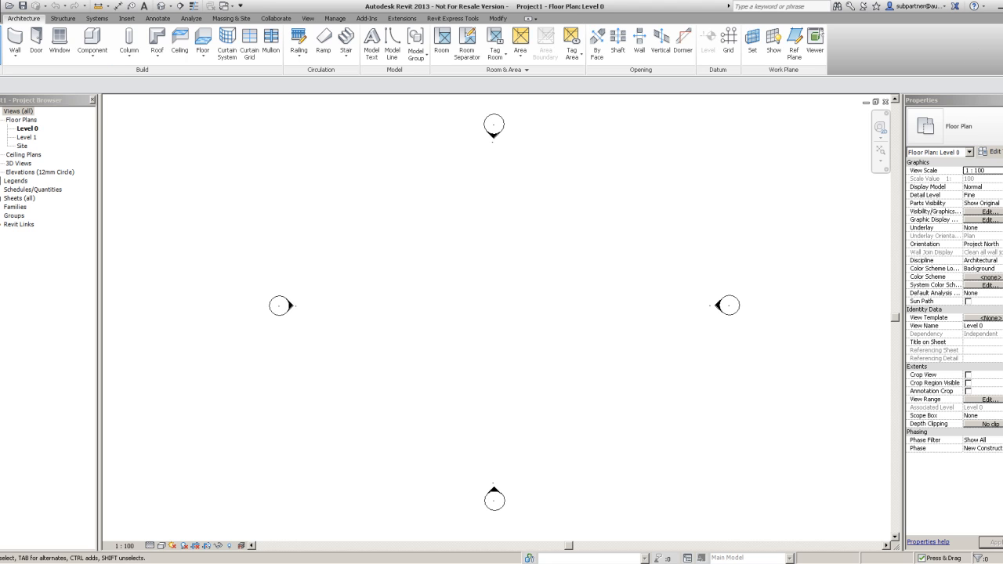
pyautogui.scroll(-4, 969, 290)
pyautogui.scroll(5, 966, 282)
pyautogui.scroll(-2, 964, 275)
pyautogui.scroll(1, 964, 275)
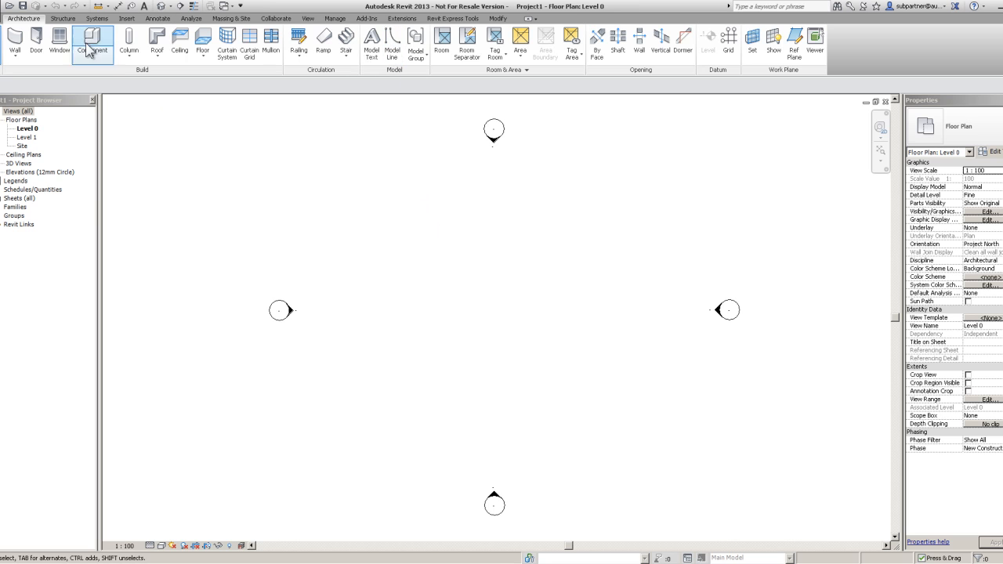
pyautogui.click(157, 18)
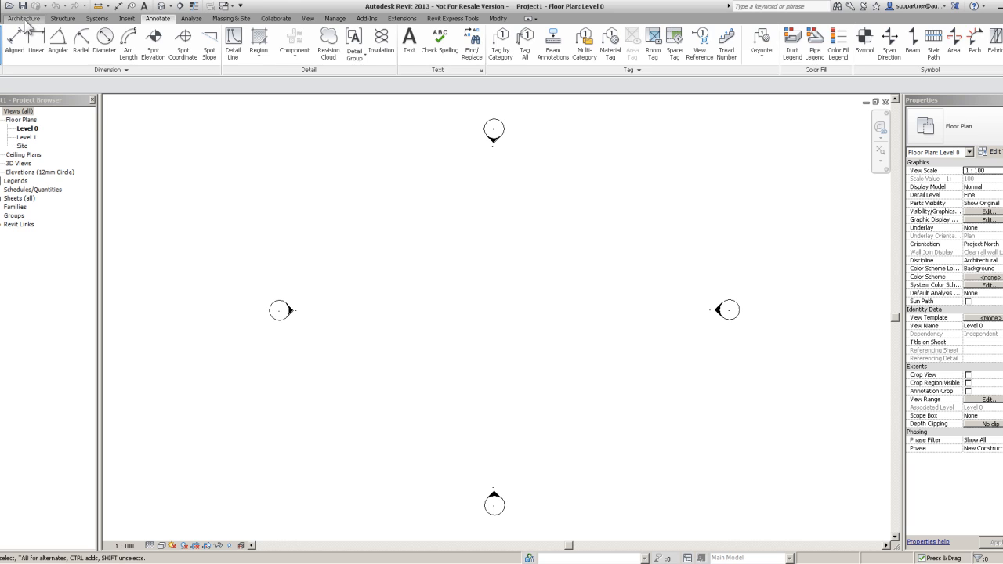
pyautogui.click(26, 18)
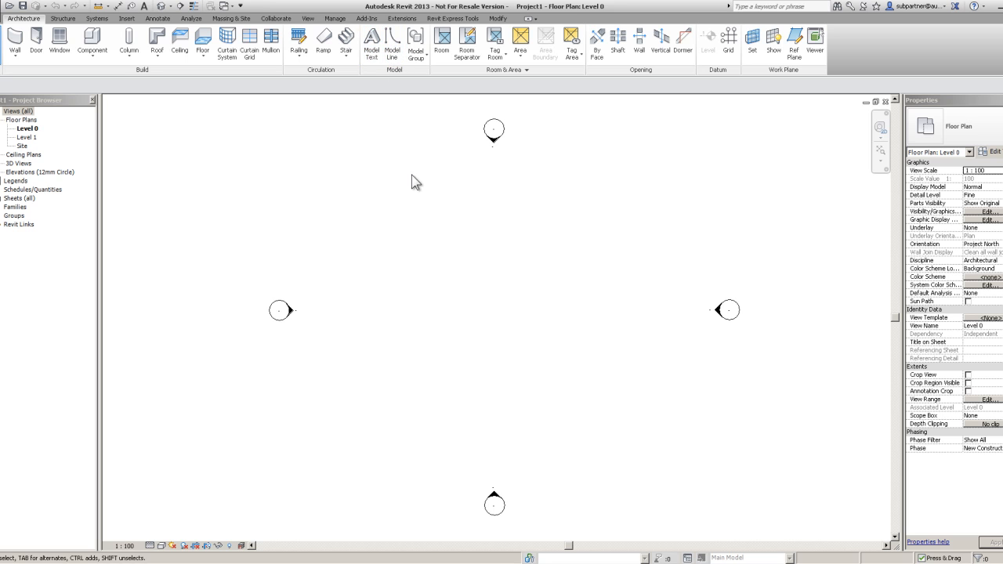
# Start a chain of model lines on Level 0 with a 15000 mm horizontal line between the elevation markers
pyautogui.click(392, 52)
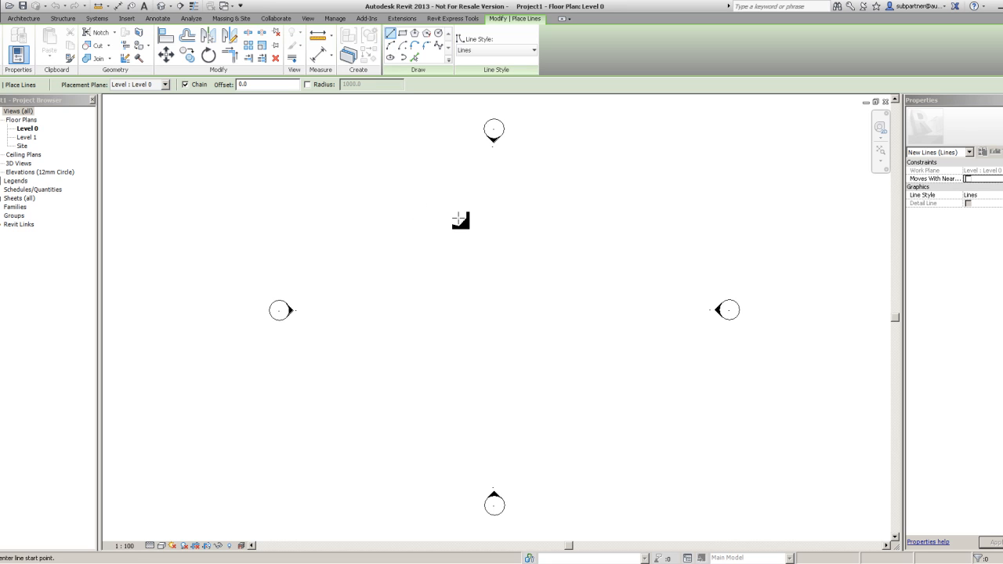
pyautogui.click(384, 236)
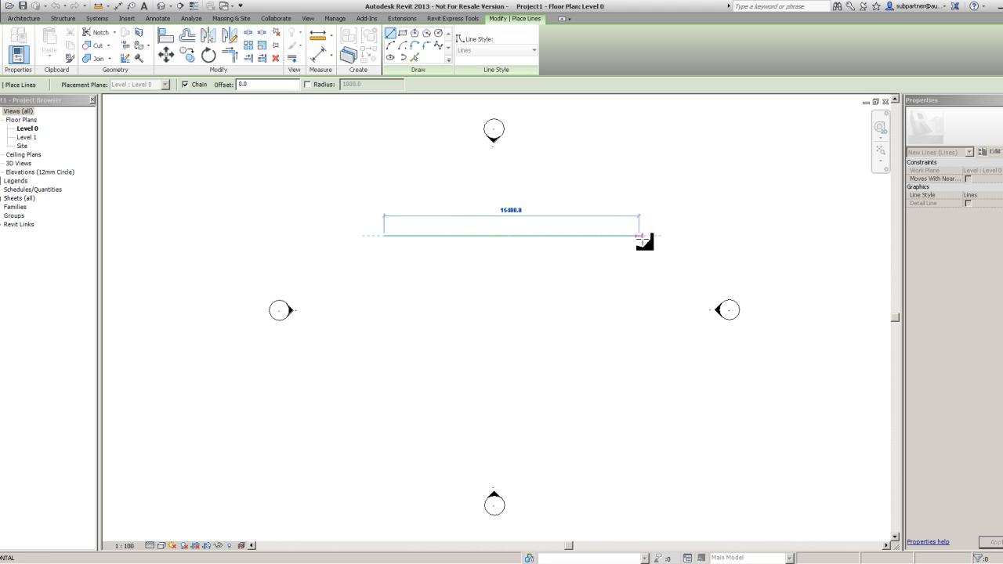
pyautogui.scroll(5, 393, 235)
pyautogui.scroll(2, 393, 235)
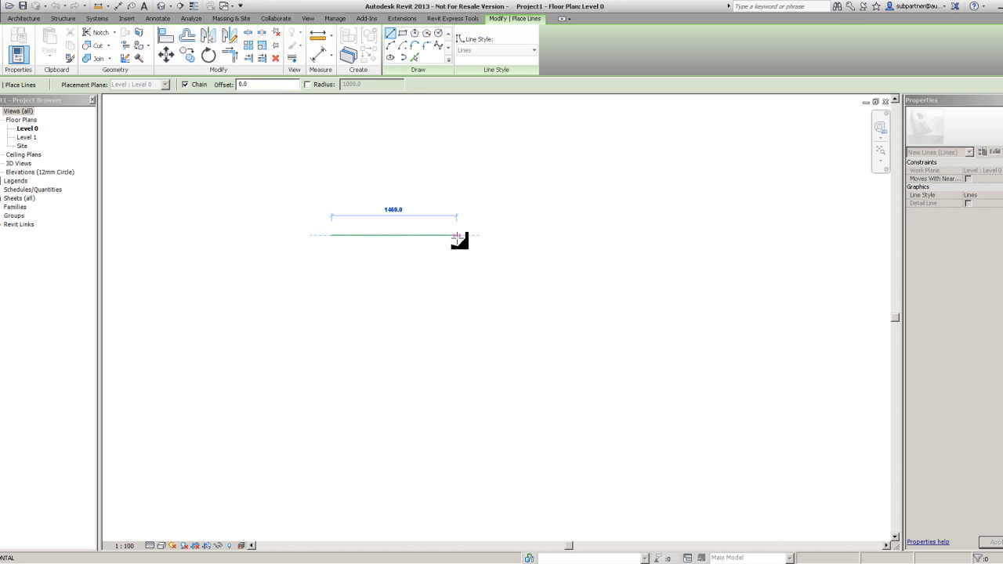
pyautogui.scroll(-3, 476, 237)
pyautogui.scroll(-2, 477, 236)
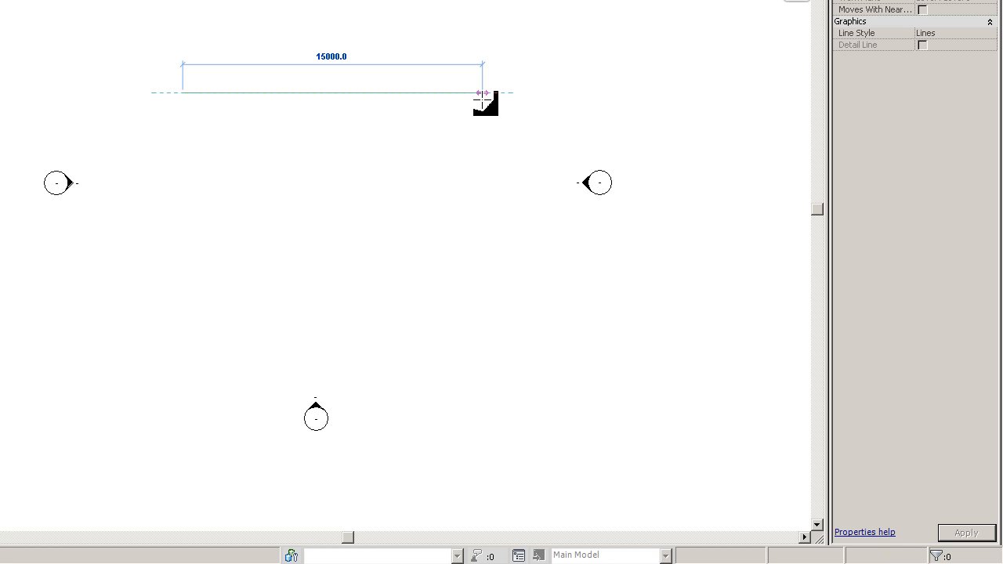
pyautogui.click(483, 92)
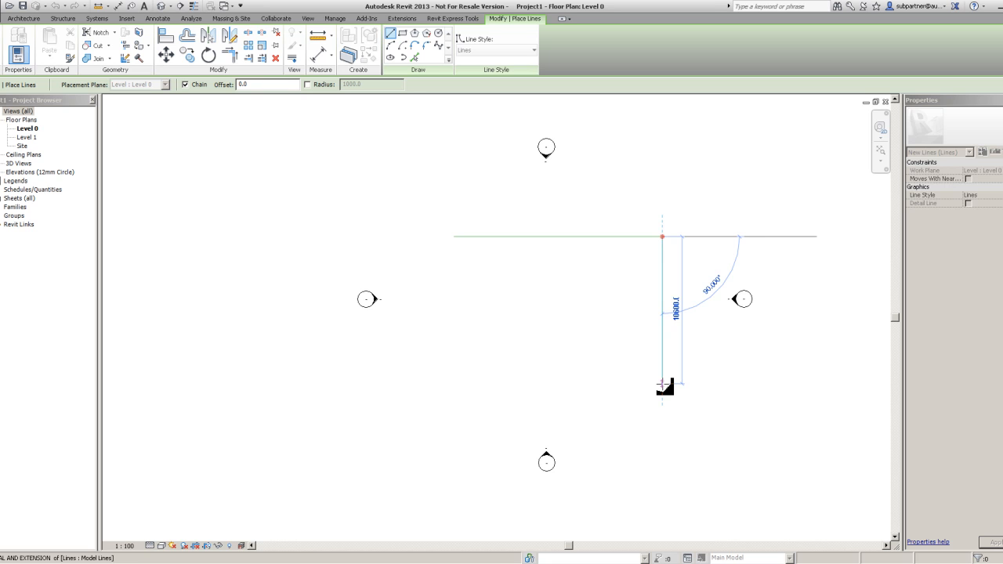
# Continue the chain with a 12000 mm segment straight down, followed by a 9 m segment horizontally to the left
pyautogui.write('12000')
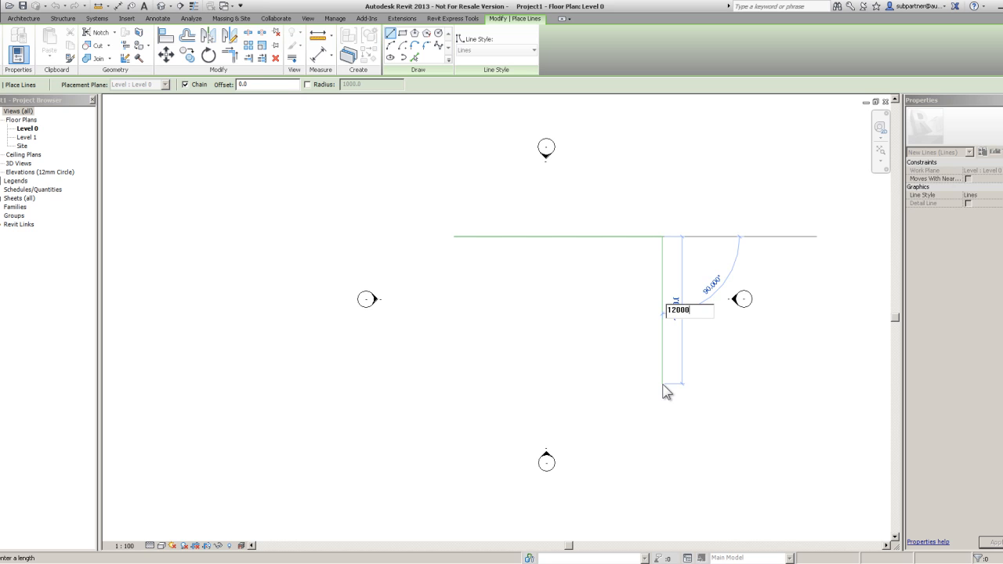
pyautogui.press('Return')
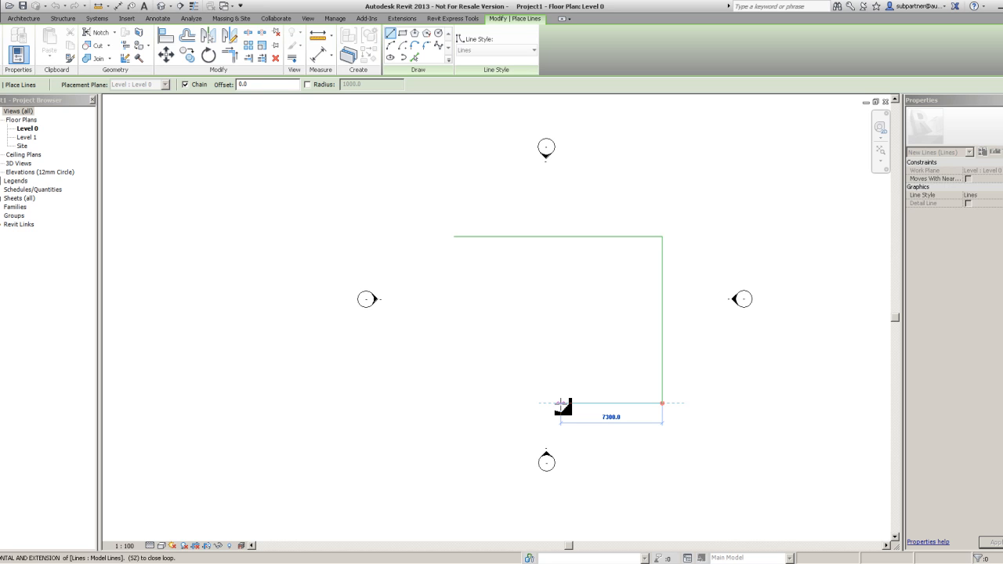
pyautogui.write('9')
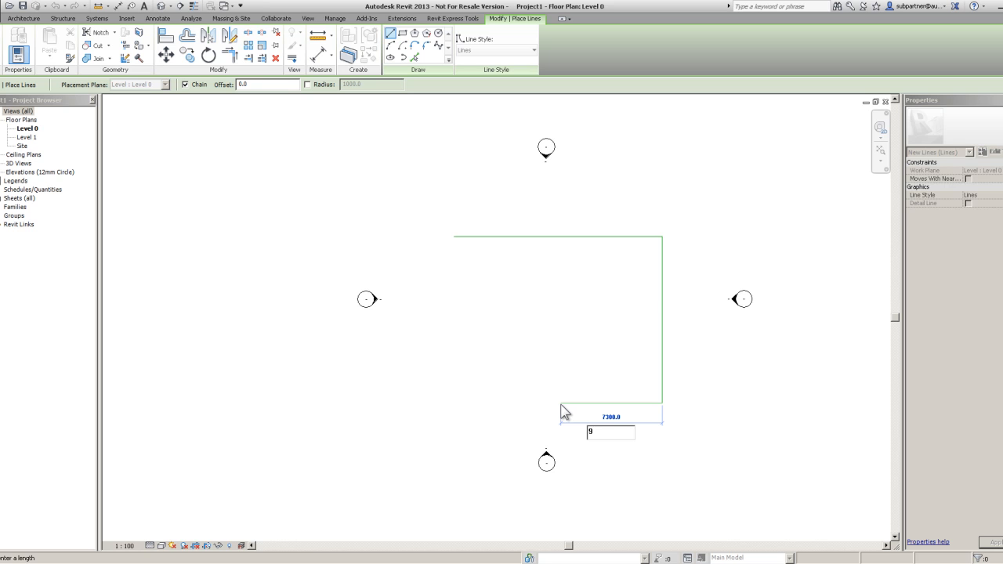
pyautogui.write('m')
pyautogui.press('Return')
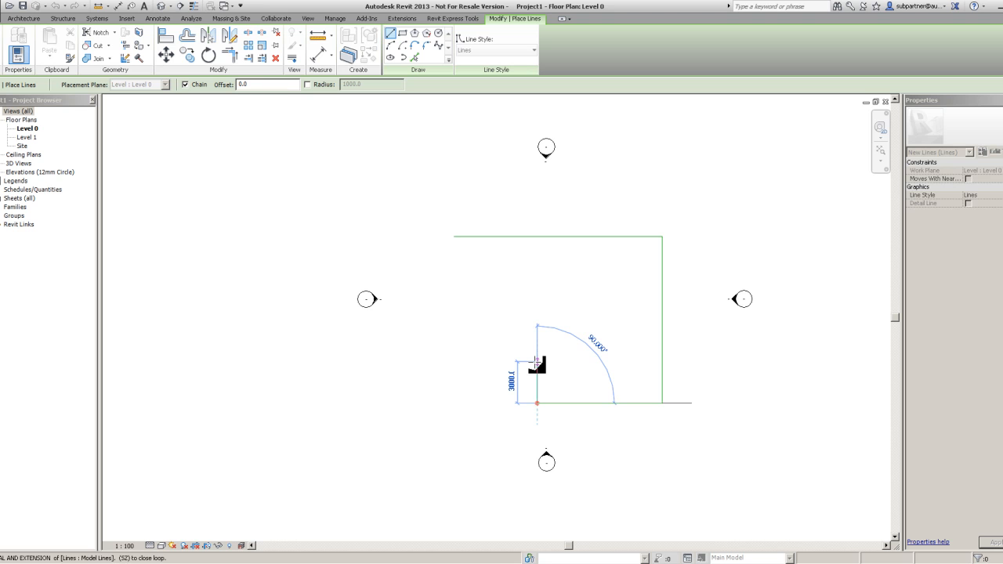
# Extend the chain with a 15' segment straight down and a 300" segment horizontally to the left
pyautogui.moveTo(532, 314); pyautogui.dragTo(532, 162, button='middle')
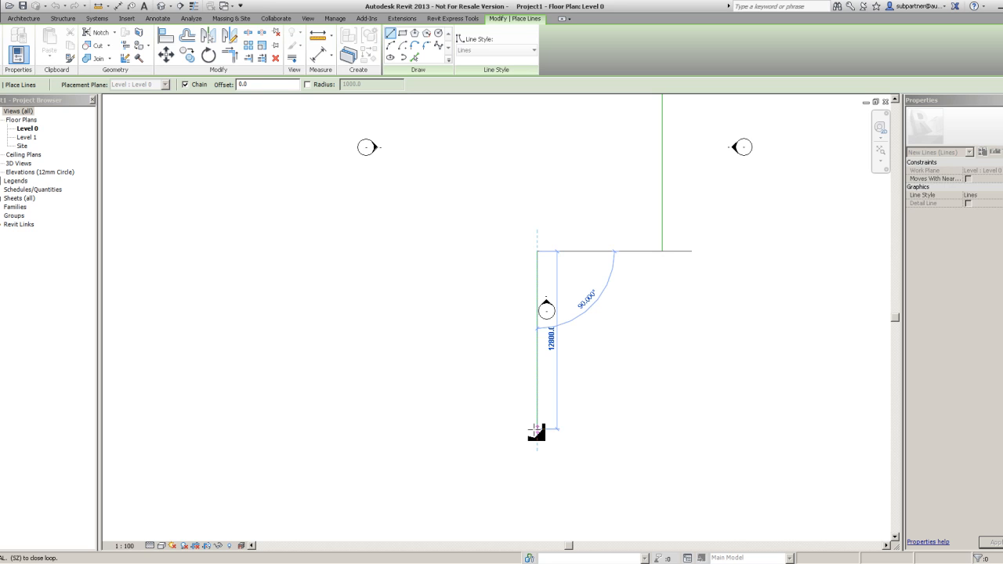
pyautogui.write('15')
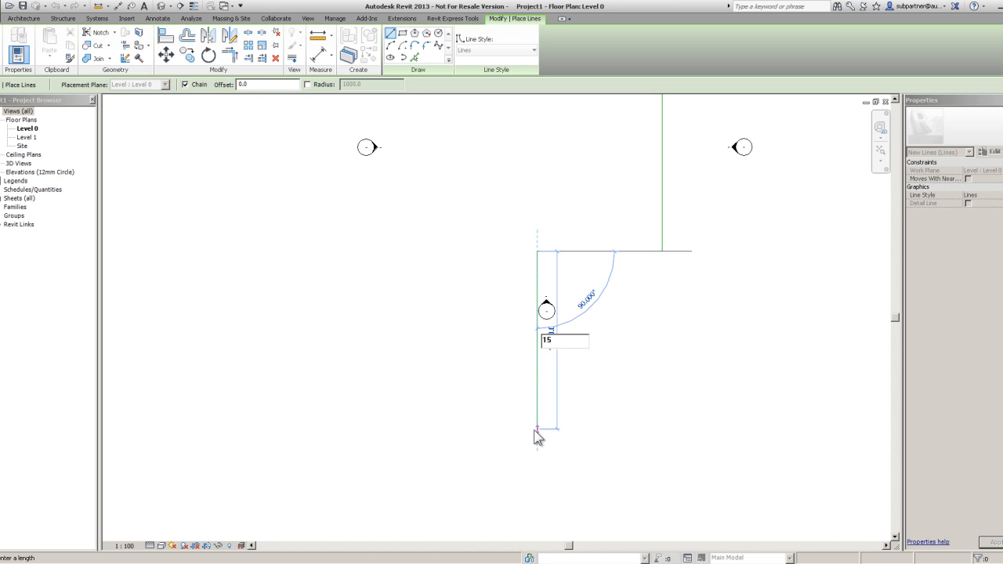
pyautogui.write("'")
pyautogui.press('Return')
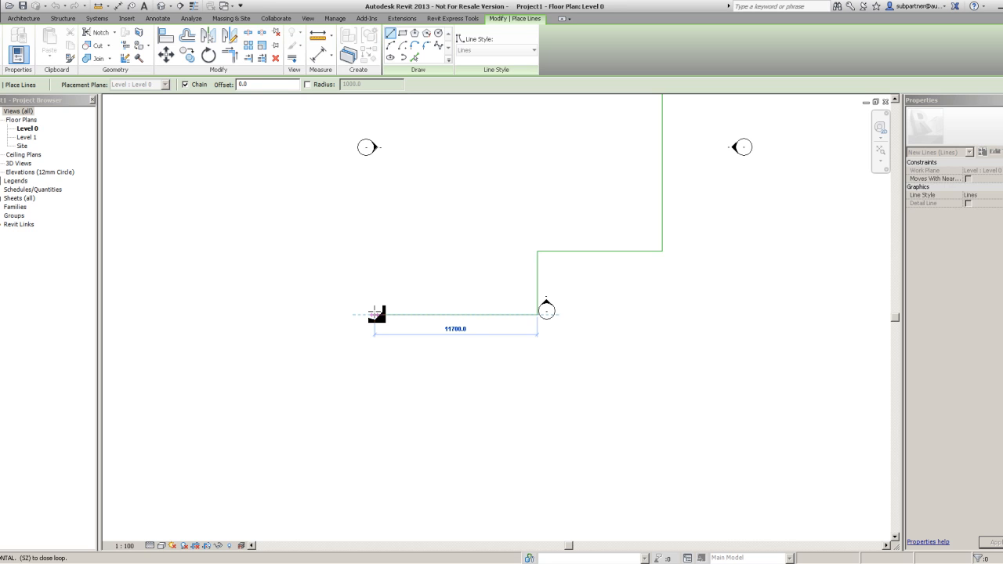
pyautogui.write('300')
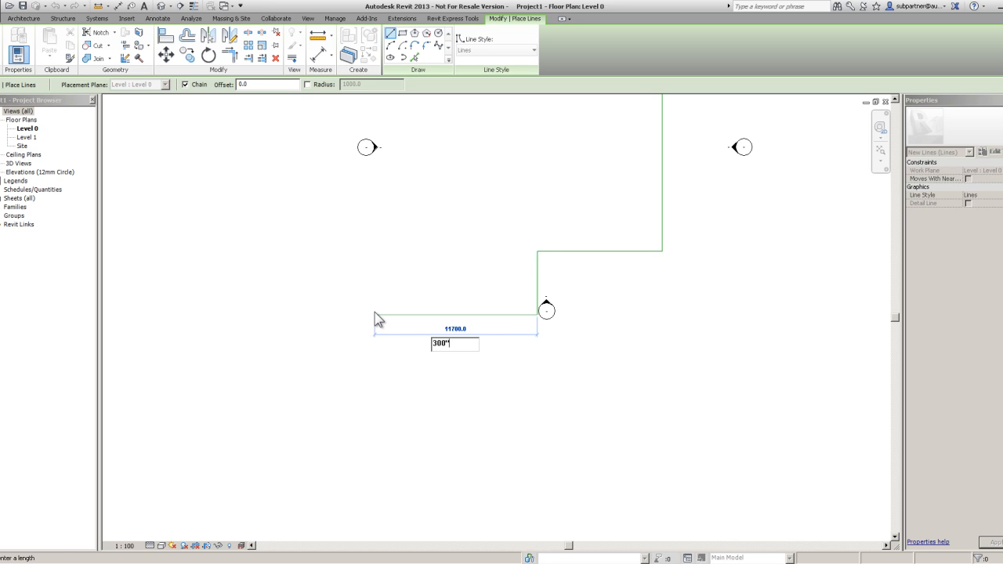
pyautogui.write('"')
pyautogui.press('Return')
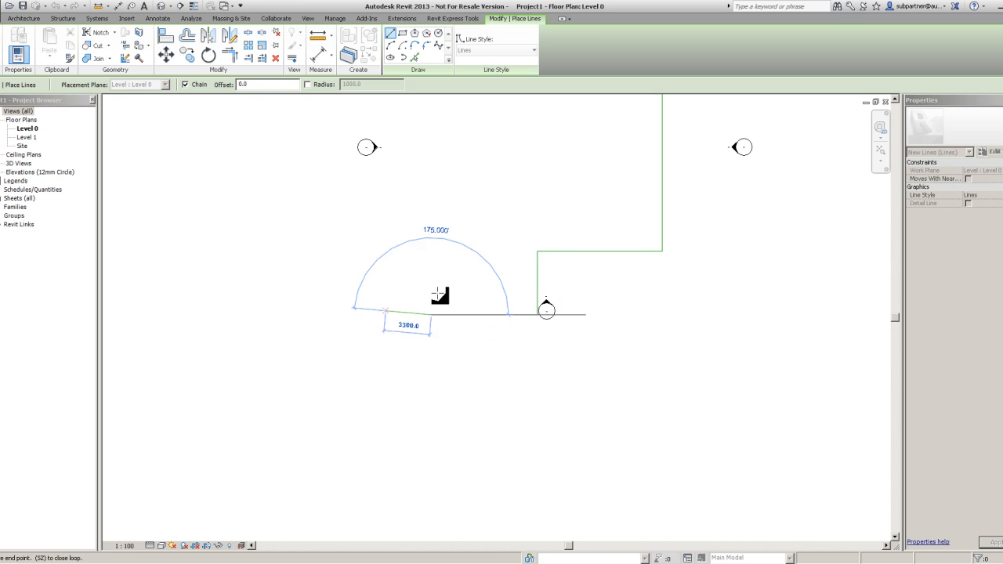
# Draw up to align with the 9 m segment, left in line with it, and up to align with the first line
pyautogui.moveTo(447, 315); pyautogui.dragTo(433, 388, button='middle')
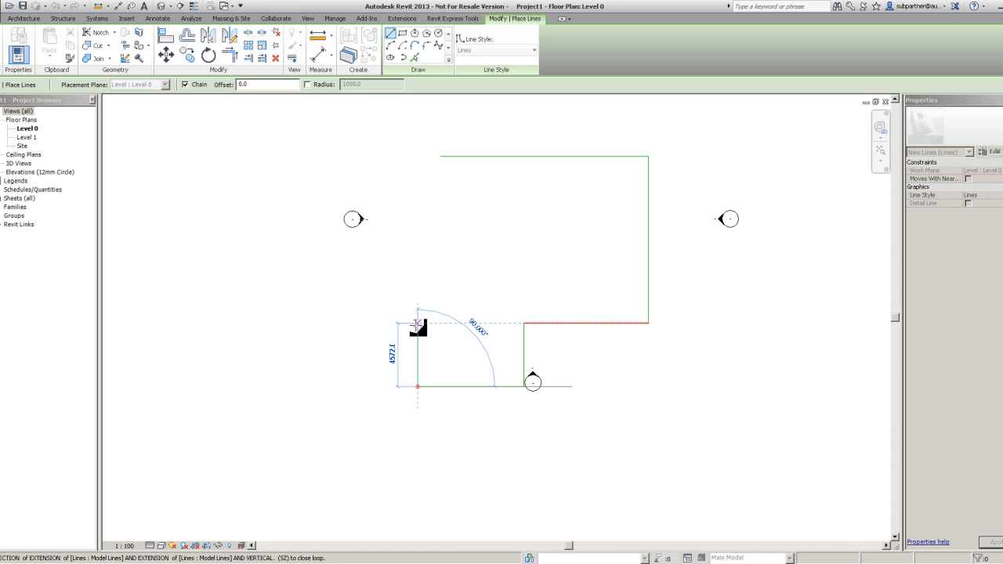
pyautogui.click(417, 323)
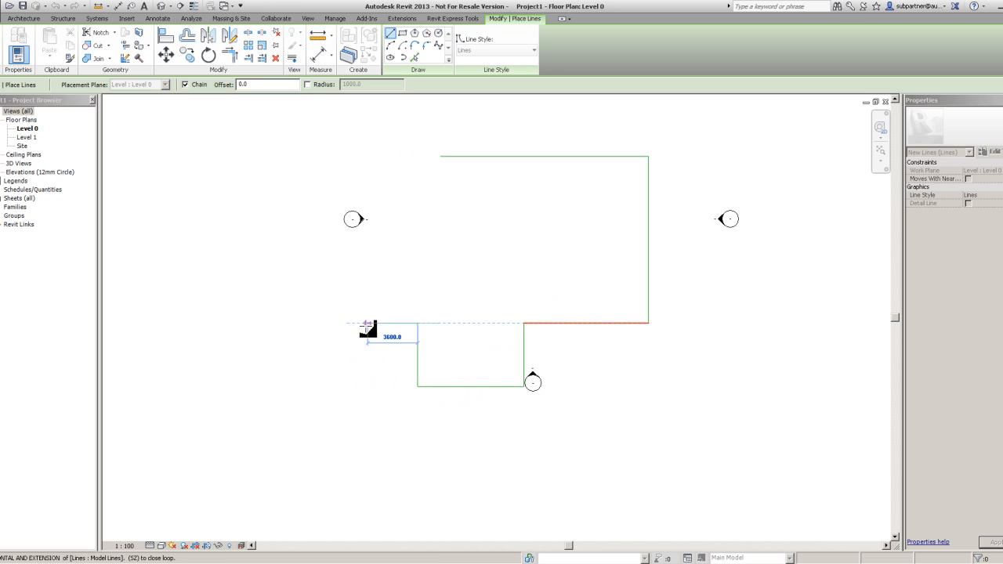
pyautogui.click(282, 323)
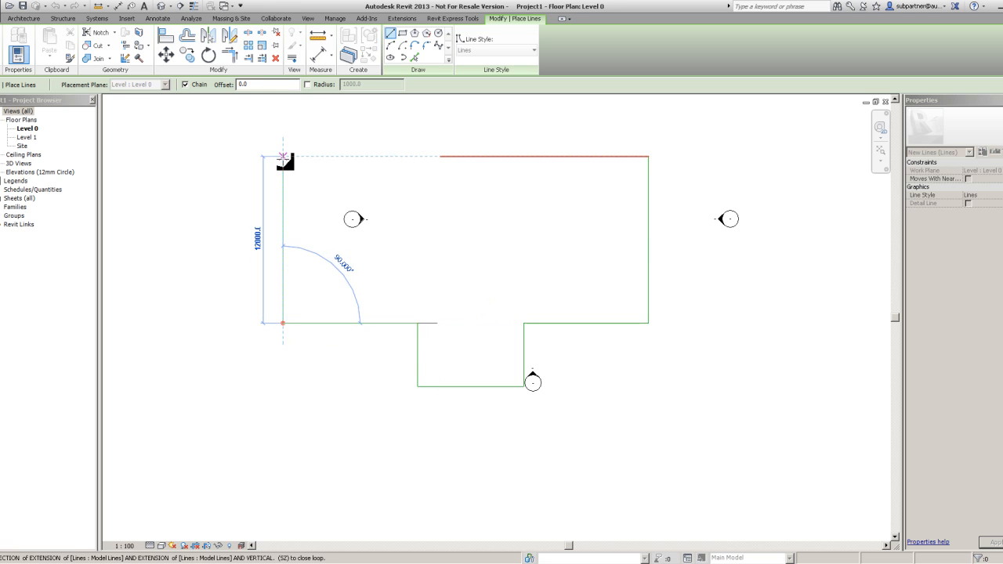
pyautogui.click(283, 157)
# Draw a 45° line about 16009 mm long, ending above the first line's start point, and close the outline with a vertical line down to it
pyautogui.moveTo(370, 247); pyautogui.dragTo(390, 406, button='middle')
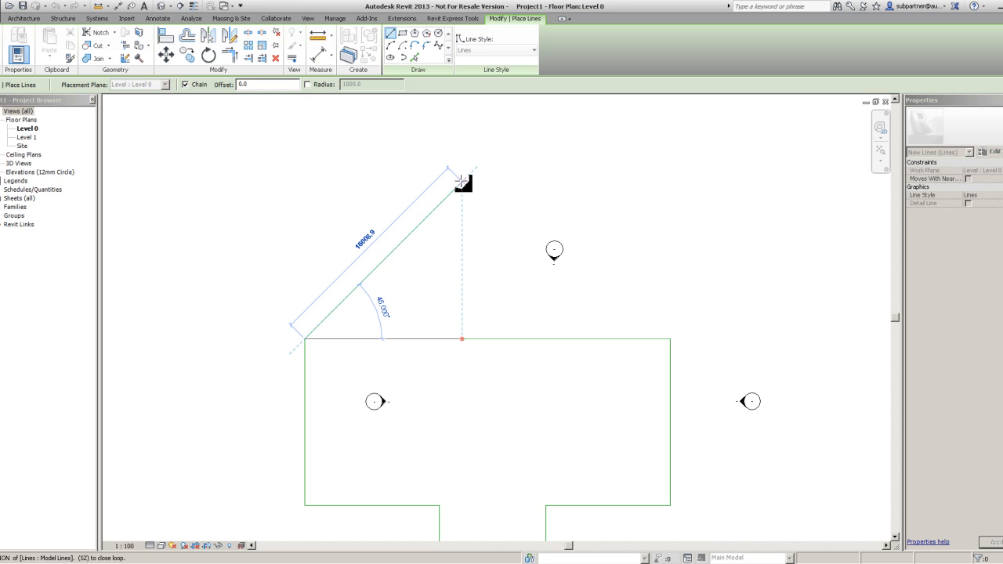
pyautogui.click(462, 182)
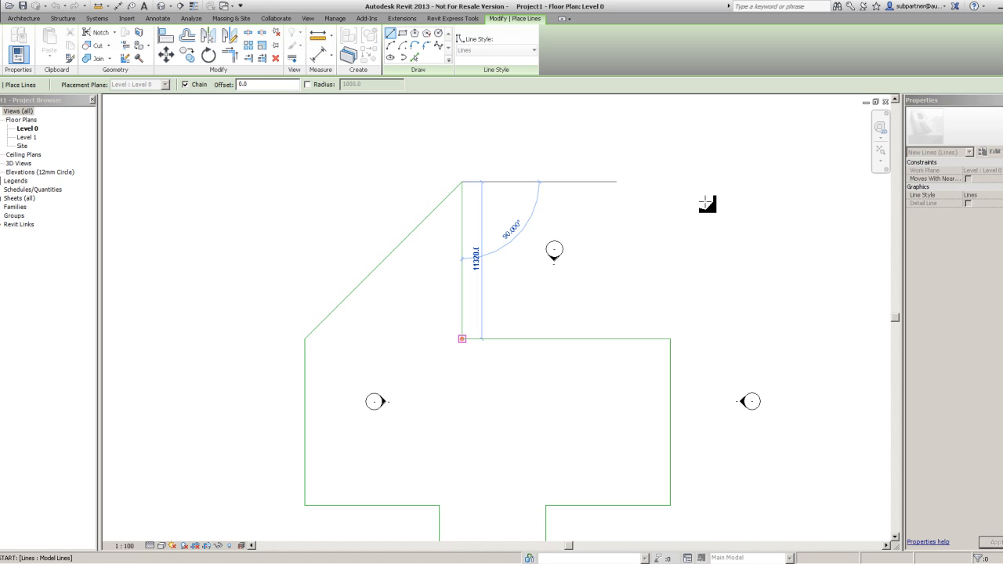
pyautogui.press('Return')
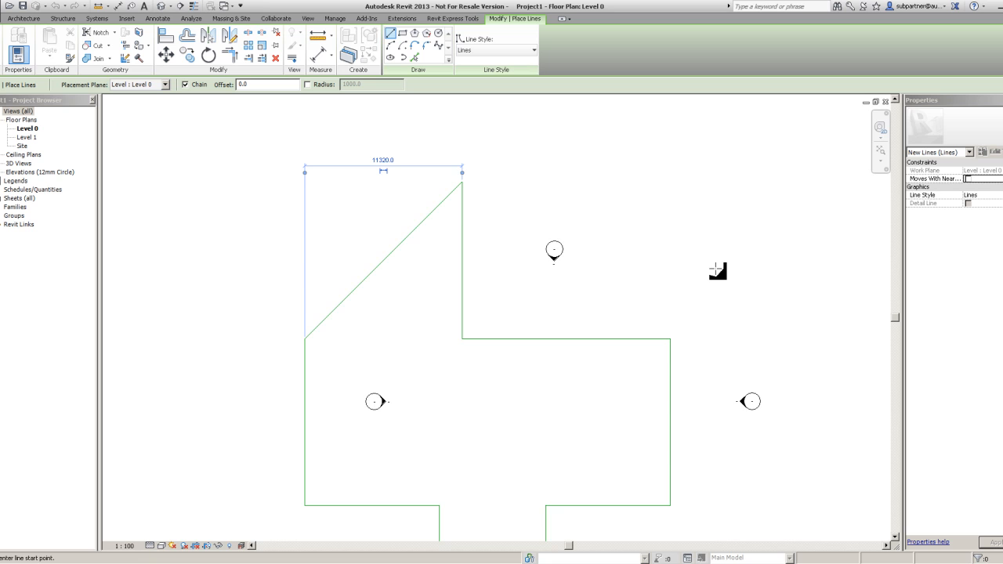
# Draw a second, separate closed outline of six chained model lines with one slanted side, about 11200 mm high, above and right of the first
pyautogui.scroll(-2, 682, 213)
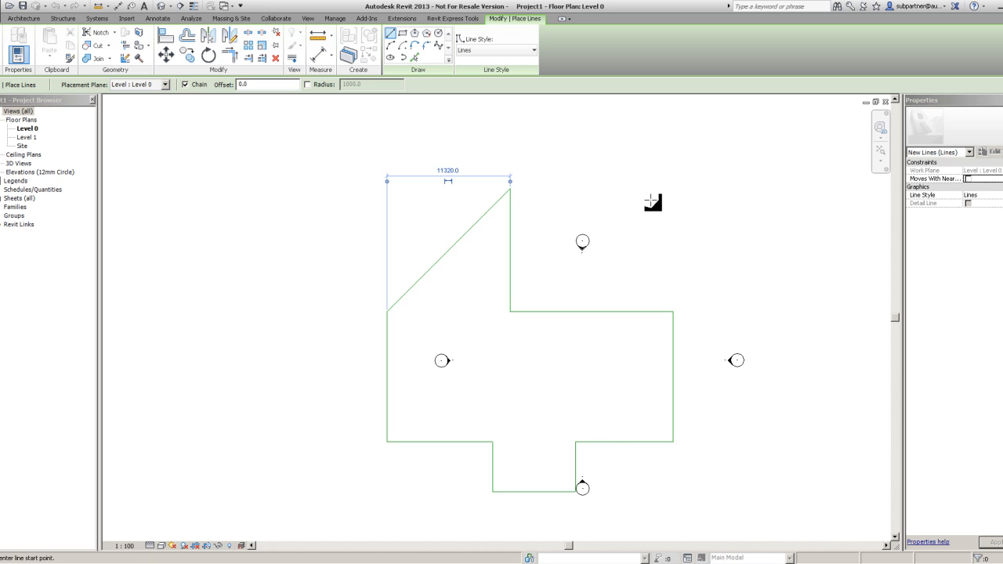
pyautogui.click(590, 172)
pyautogui.click(776, 172)
pyautogui.click(776, 294)
pyautogui.click(651, 294)
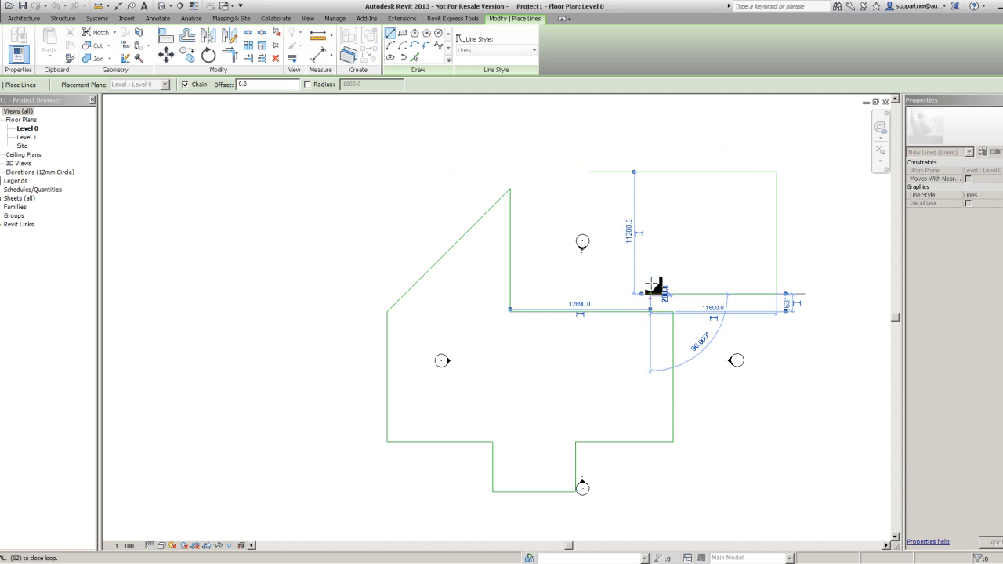
pyautogui.click(651, 241)
pyautogui.click(609, 239)
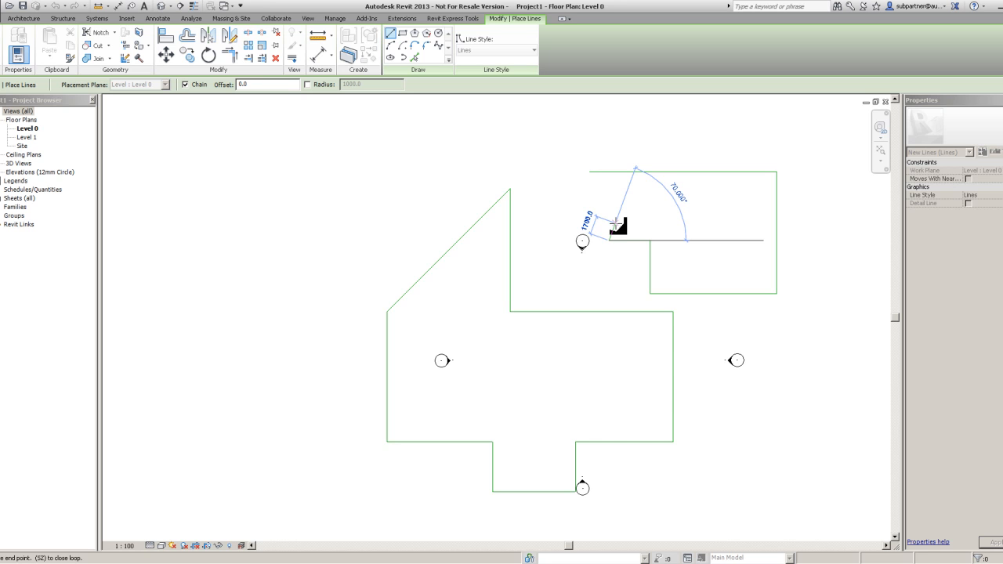
pyautogui.click(589, 171)
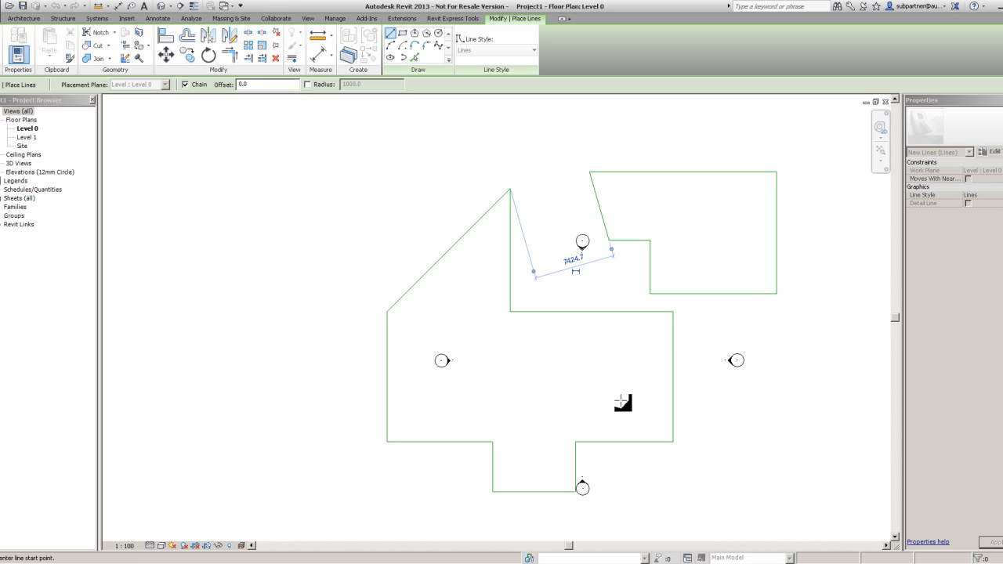
# Turn off Chain and draw three unconnected lines left of the outlines: about 12300 mm horizontal, one vertical, and about 5300 mm horizontal
pyautogui.click(185, 84)
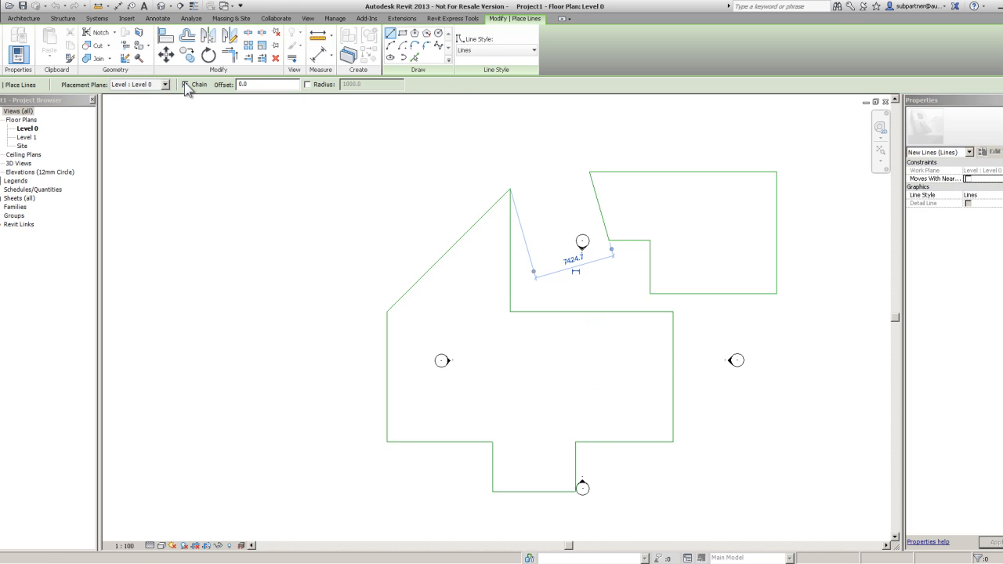
pyautogui.click(354, 179)
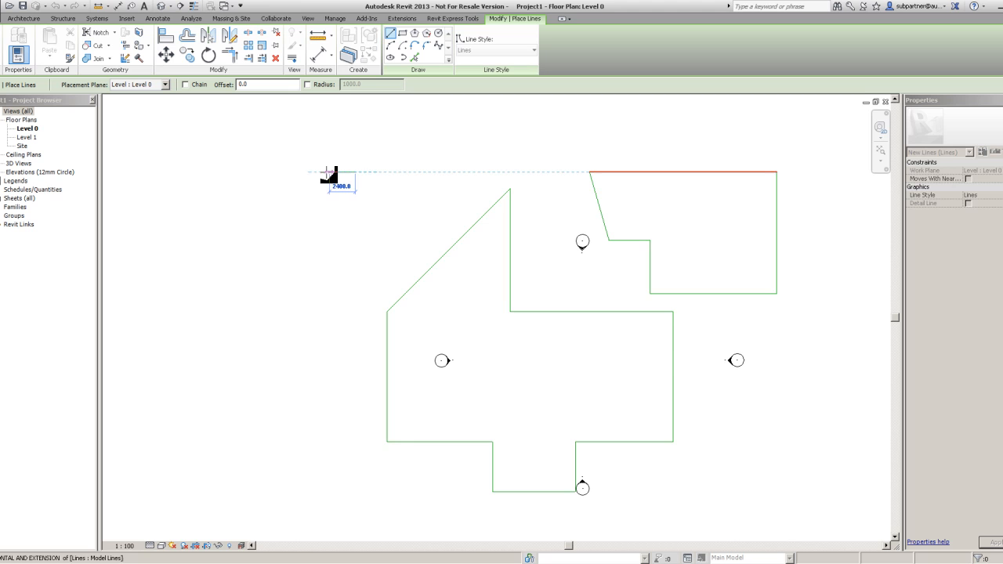
pyautogui.click(222, 170)
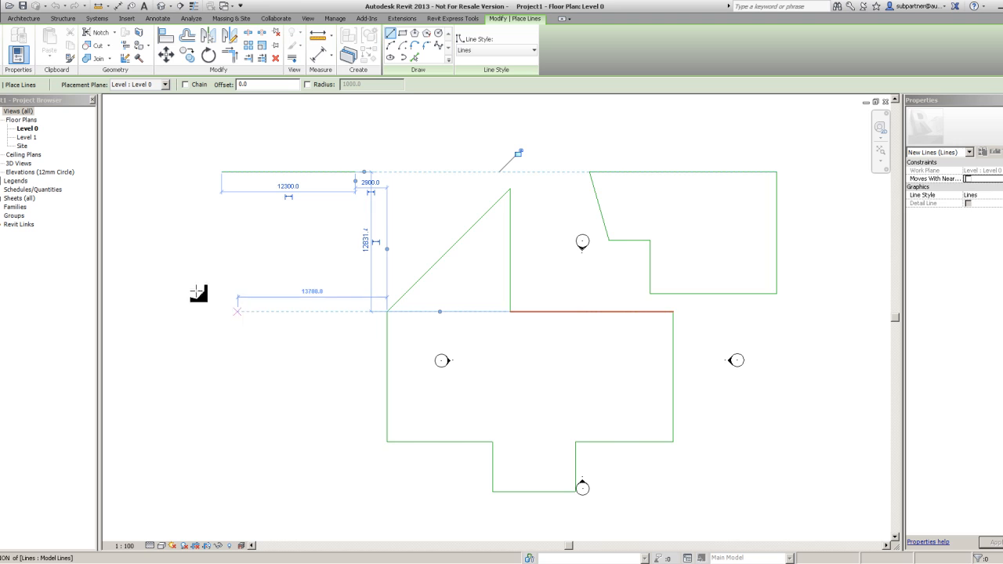
pyautogui.click(163, 224)
pyautogui.click(163, 345)
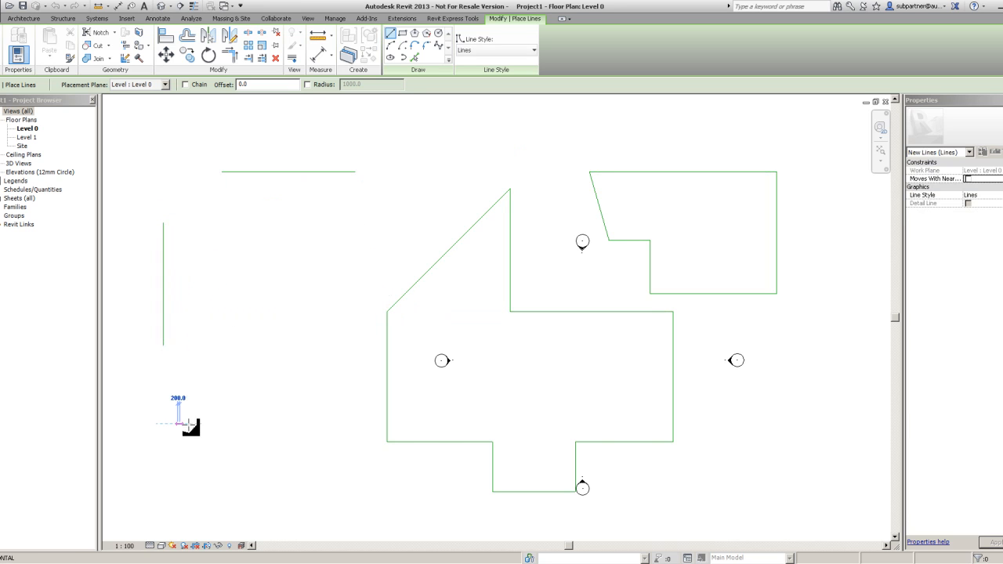
pyautogui.click(178, 423)
pyautogui.click(235, 423)
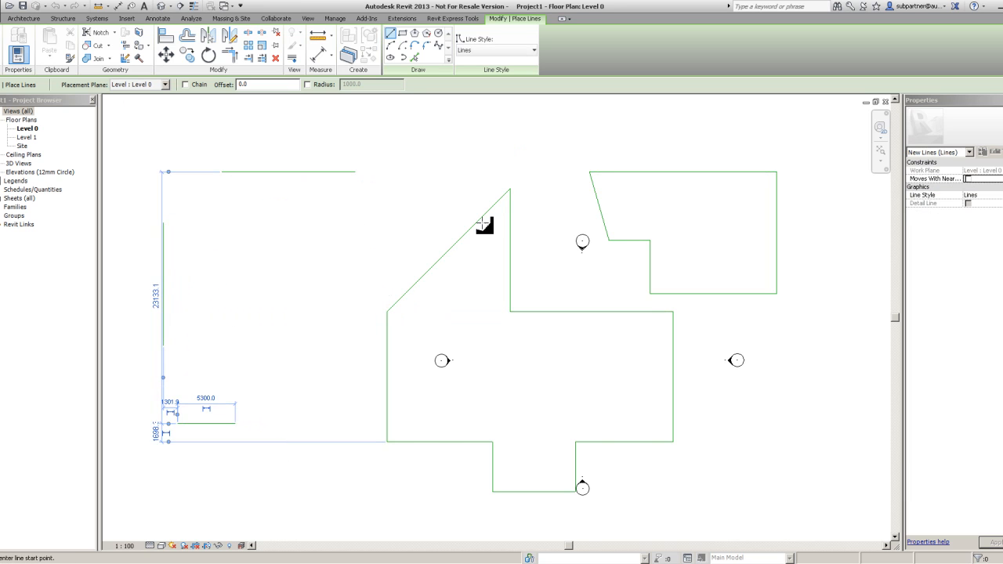
# Turn on Chain and draw an open chain right of the outlines: a horizontal line, a vertical about 26400 mm down, and a 45° diagonal
pyautogui.click(185, 84)
pyautogui.scroll(-3, 365, 258)
pyautogui.click(574, 159)
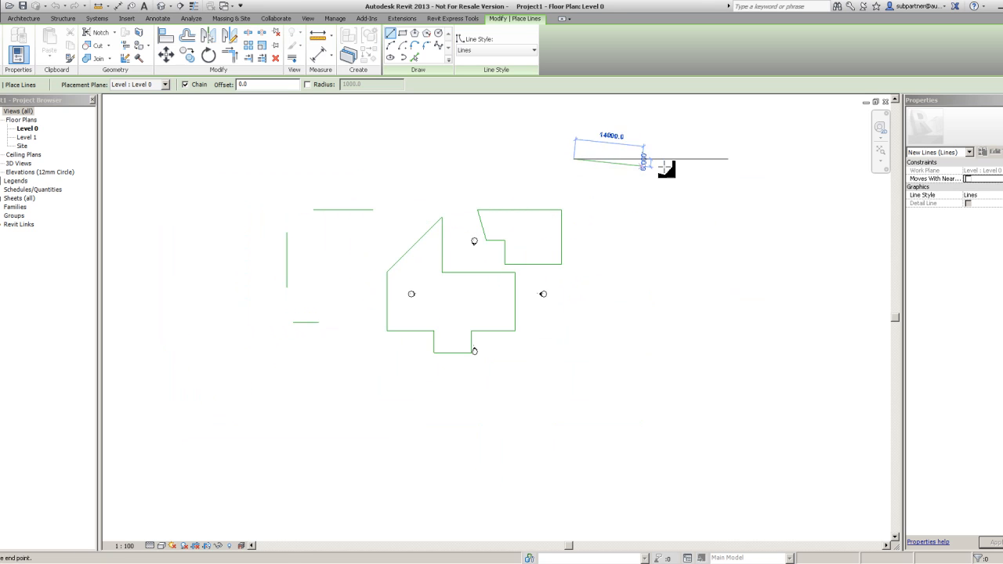
pyautogui.click(695, 159)
pyautogui.click(696, 287)
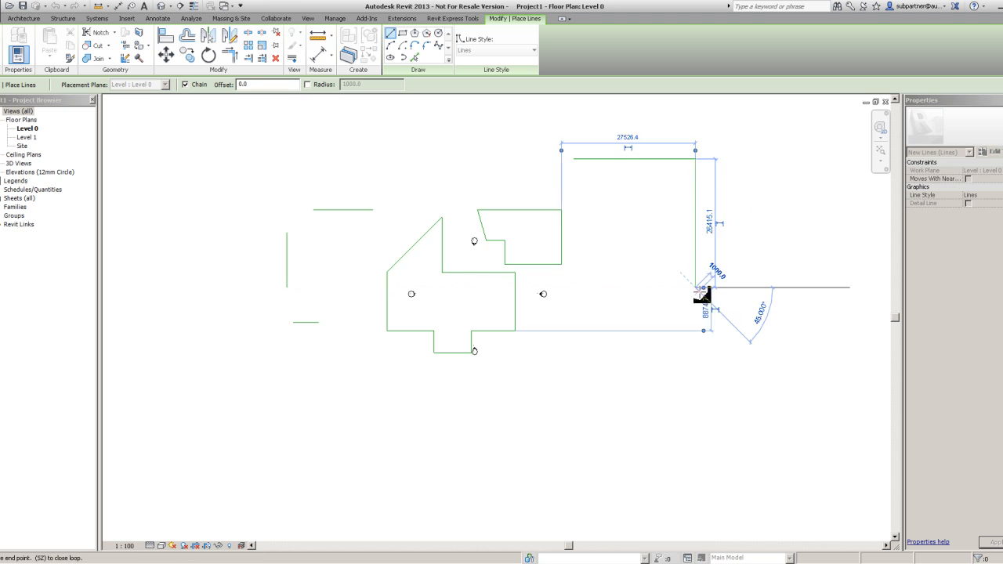
pyautogui.click(751, 343)
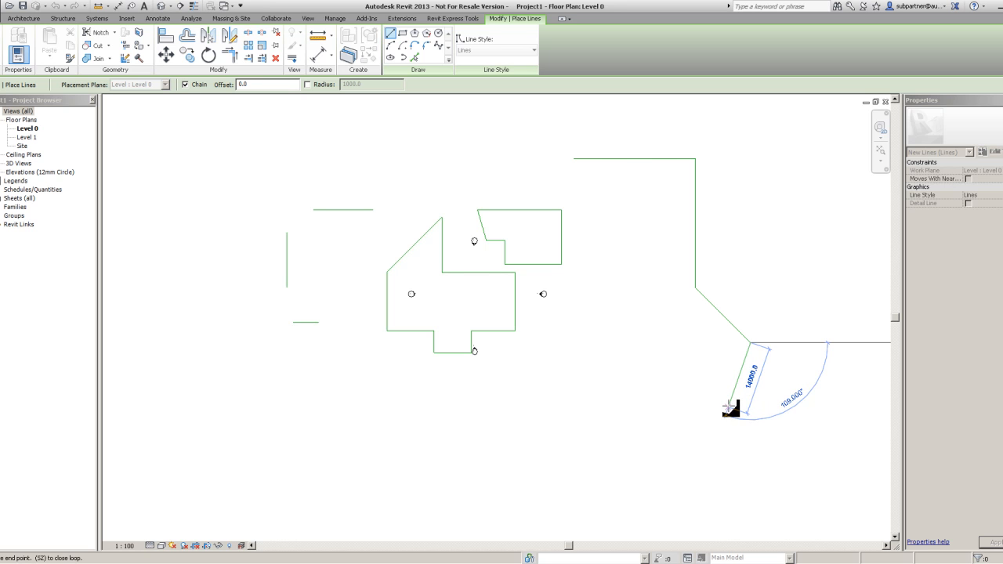
pyautogui.press('Escape')
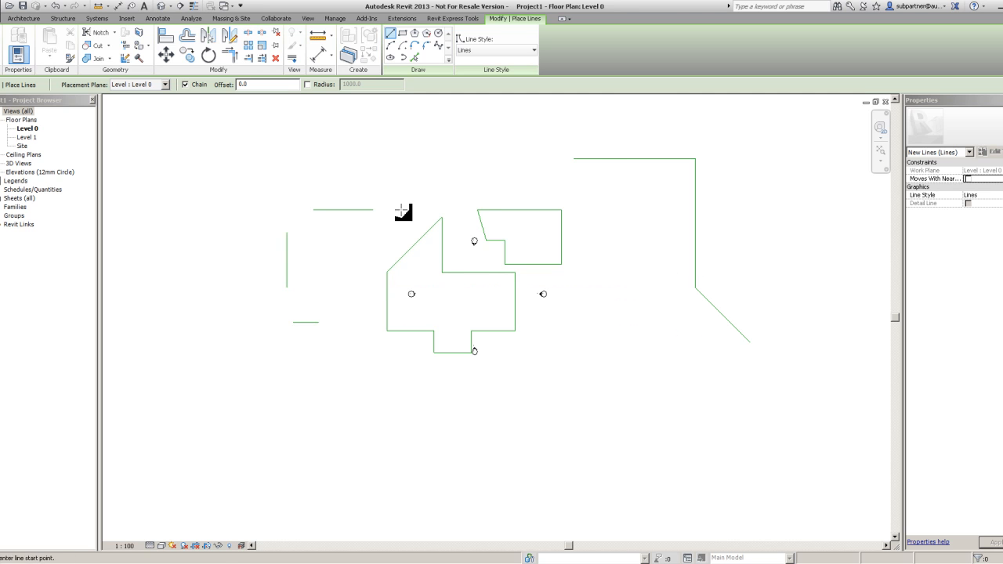
# Draw a two-line open chain above the left-hand lines, a horizontal leftward and a diagonal down-left, and finish the line command
pyautogui.click(436, 137)
pyautogui.click(318, 137)
pyautogui.click(261, 188)
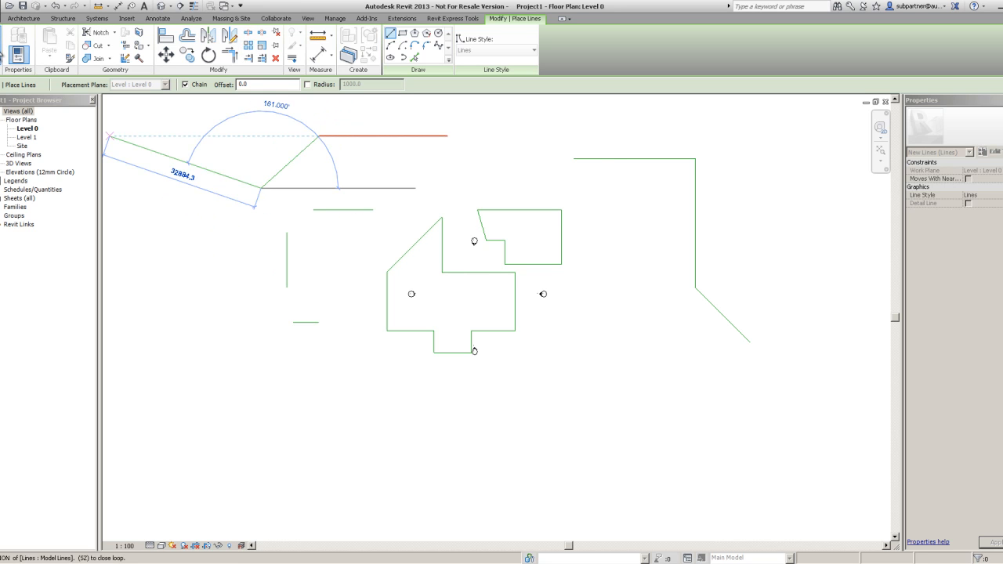
pyautogui.click(17, 53)
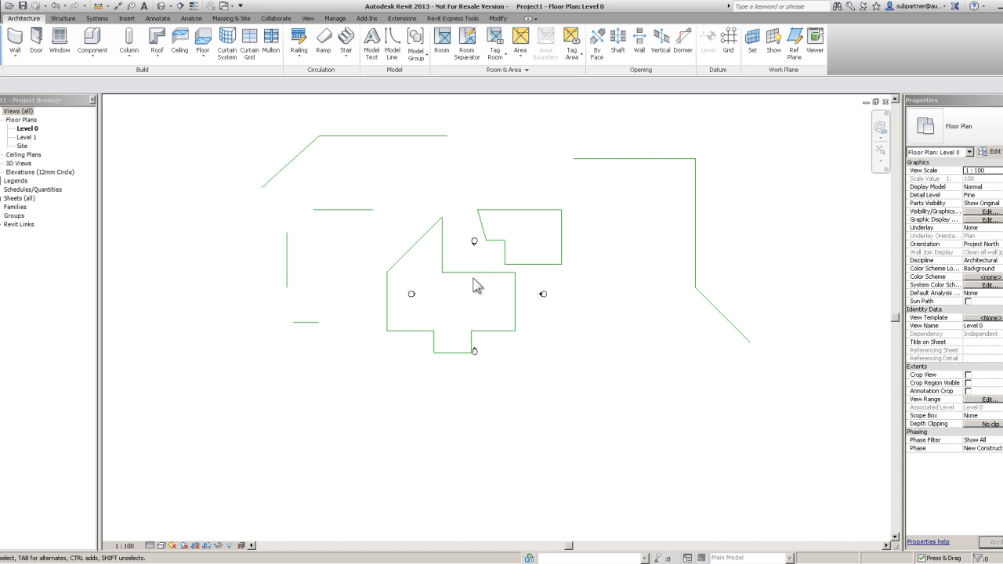
# Select individual lines of the main outline one at a time, each replacing the previous selection, and clear the selection
pyautogui.scroll(3, 502, 287)
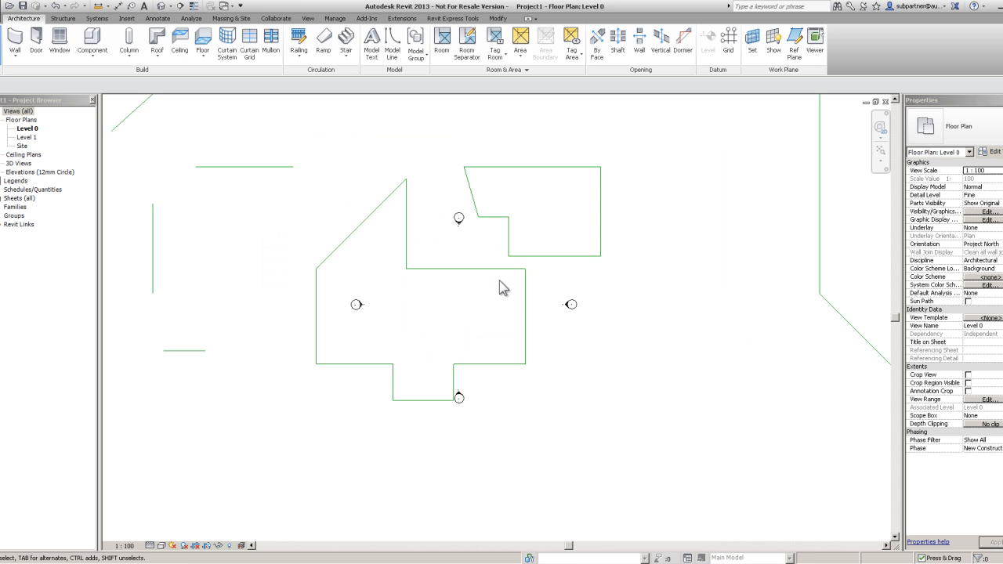
pyautogui.scroll(1, 500, 287)
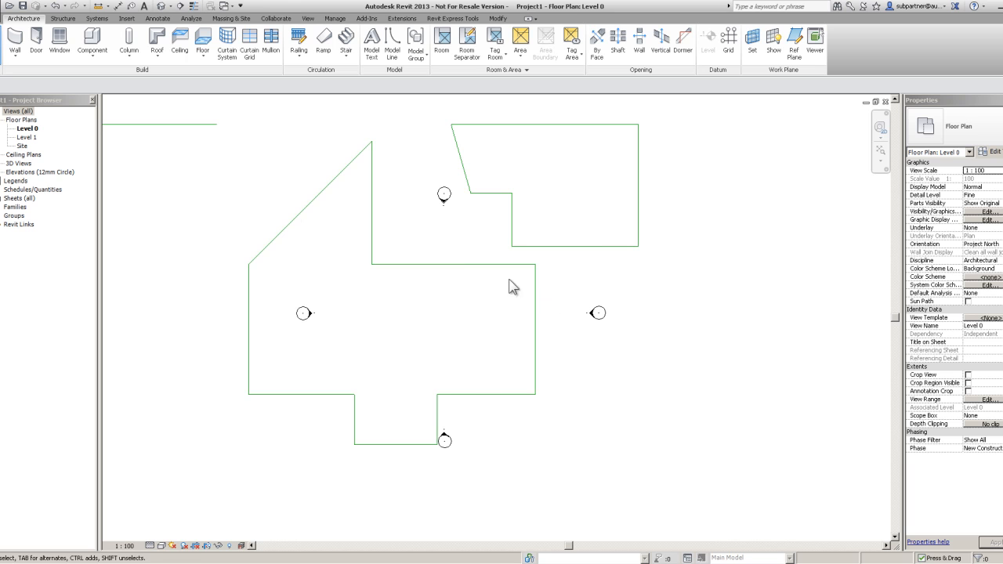
pyautogui.click(463, 265)
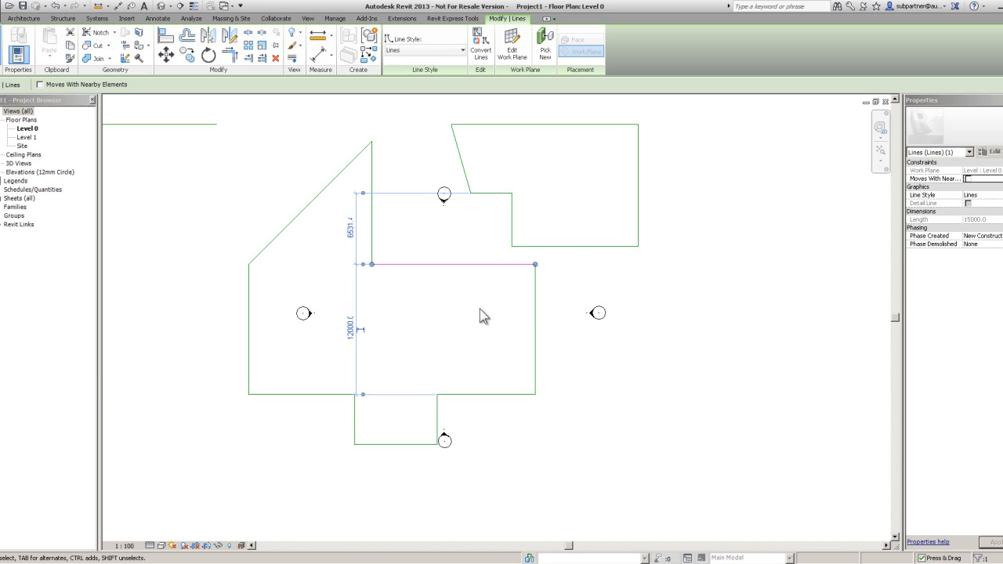
pyautogui.click(534, 314)
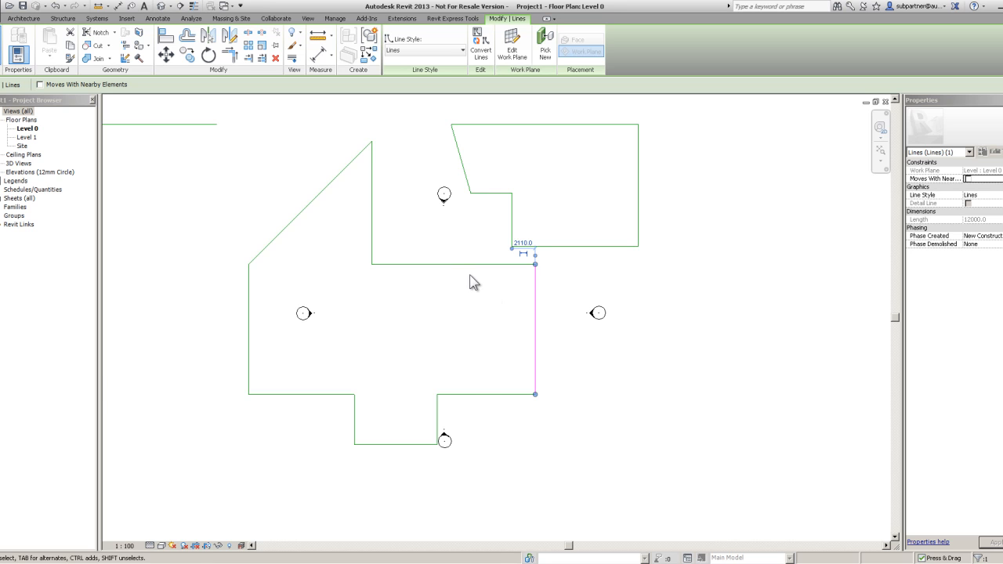
pyautogui.click(480, 394)
pyautogui.click(436, 422)
pyautogui.click(409, 445)
pyautogui.click(349, 411)
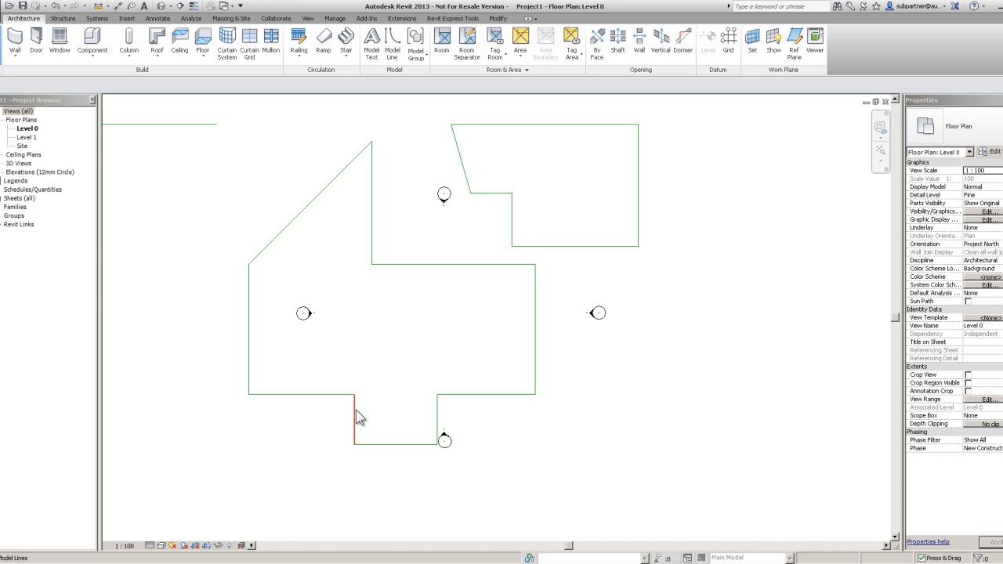
pyautogui.click(355, 417)
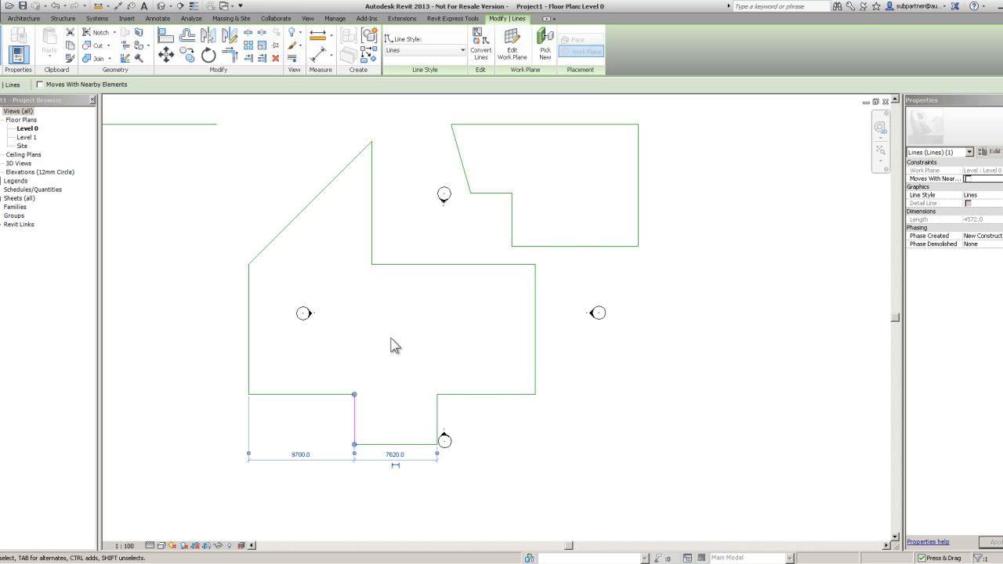
pyautogui.press('Escape')
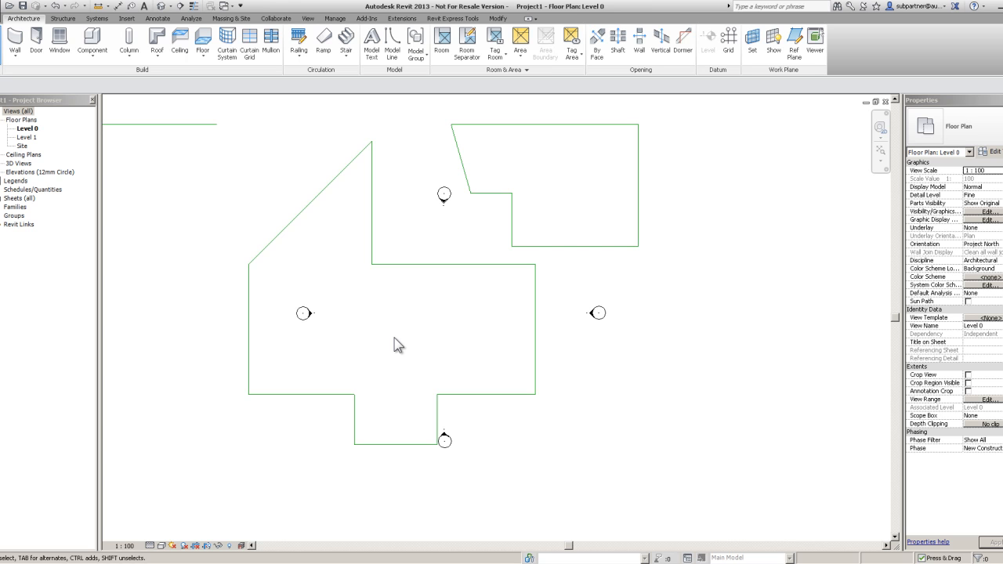
pyautogui.click(423, 270)
pyautogui.click(535, 287)
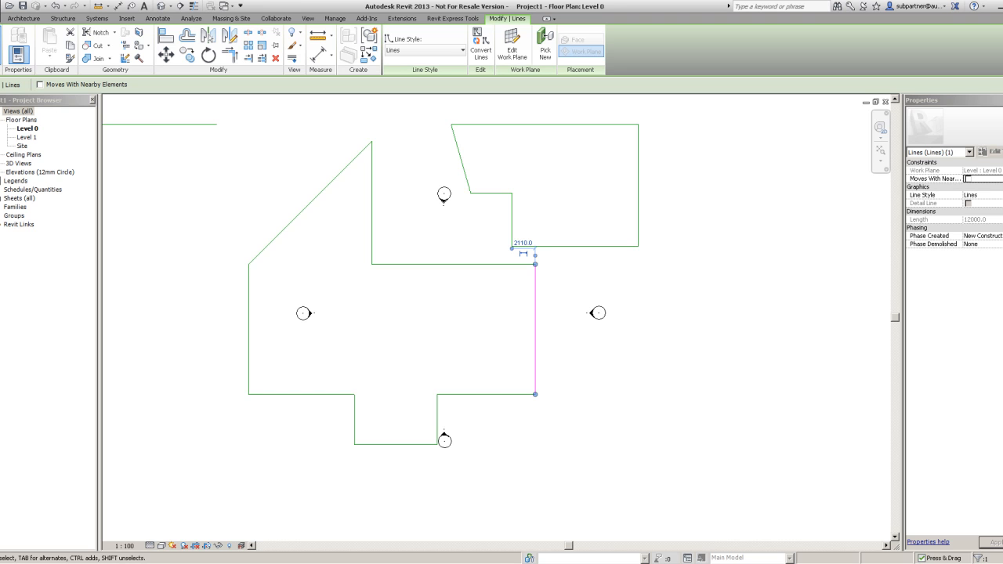
pyautogui.press('Escape')
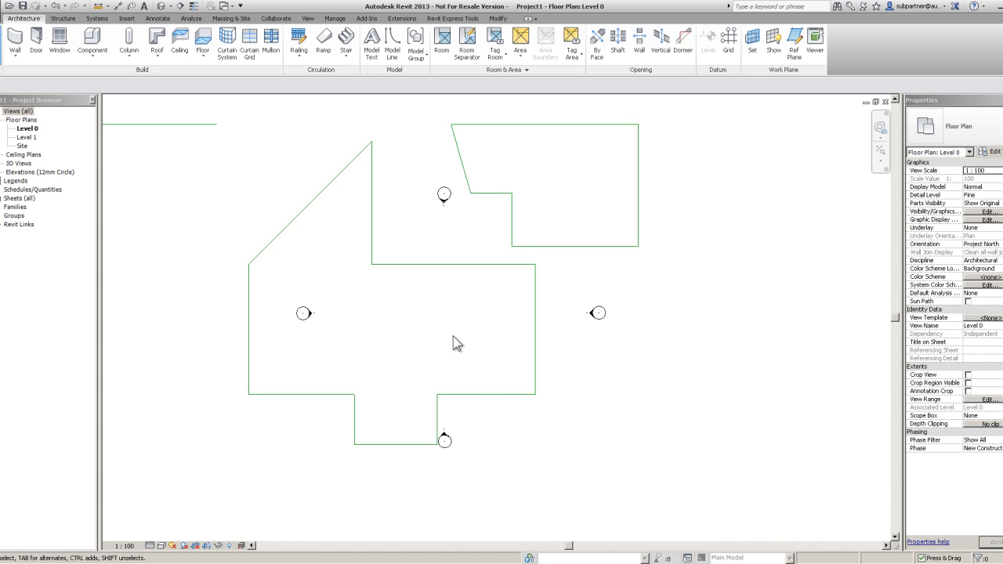
# Build a selection of all ten main outline lines by adding them one by one, starting from the 15000 mm horizontal line
pyautogui.click(472, 267)
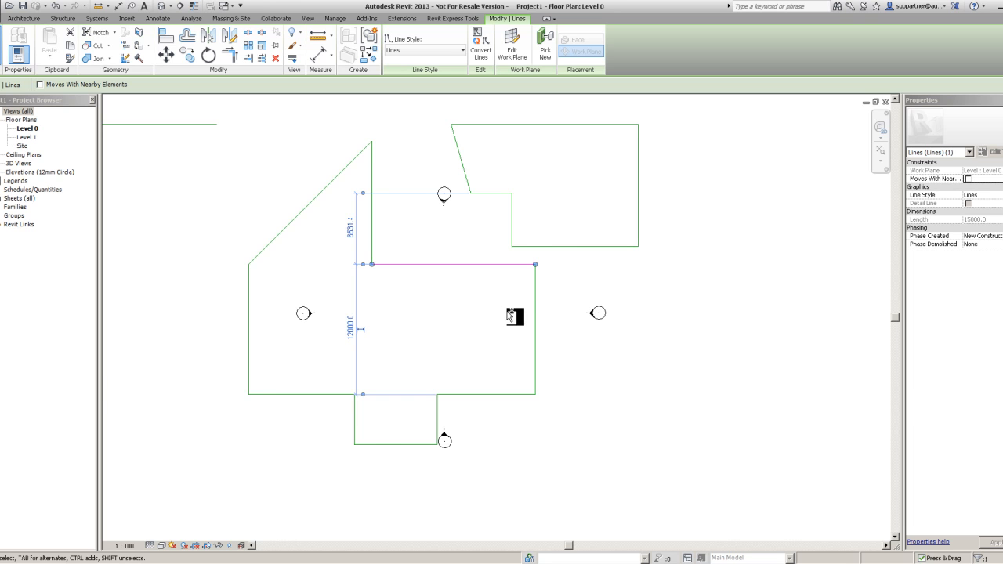
pyautogui.keyDown('ctrl'); pyautogui.click(536, 302); pyautogui.keyUp('ctrl')
pyautogui.keyDown('ctrl'); pyautogui.click(509, 396); pyautogui.keyUp('ctrl')
pyautogui.keyDown('ctrl'); pyautogui.click(439, 418); pyautogui.keyUp('ctrl')
pyautogui.keyDown('ctrl'); pyautogui.click(424, 445); pyautogui.keyUp('ctrl')
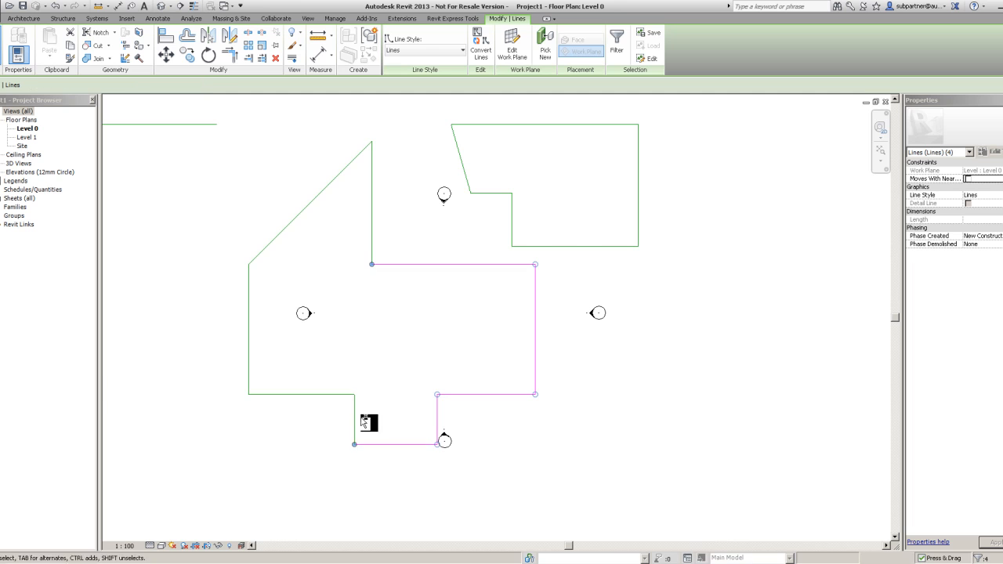
pyautogui.keyDown('ctrl'); pyautogui.click(344, 394); pyautogui.keyUp('ctrl')
pyautogui.keyDown('ctrl'); pyautogui.click(355, 413); pyautogui.keyUp('ctrl')
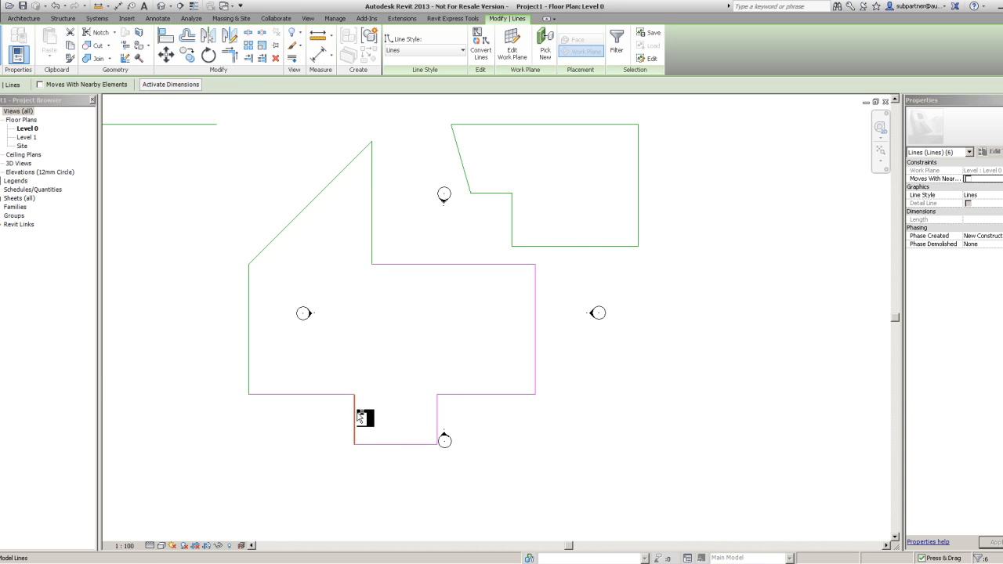
pyautogui.keyDown('ctrl'); pyautogui.click(250, 365); pyautogui.keyUp('ctrl')
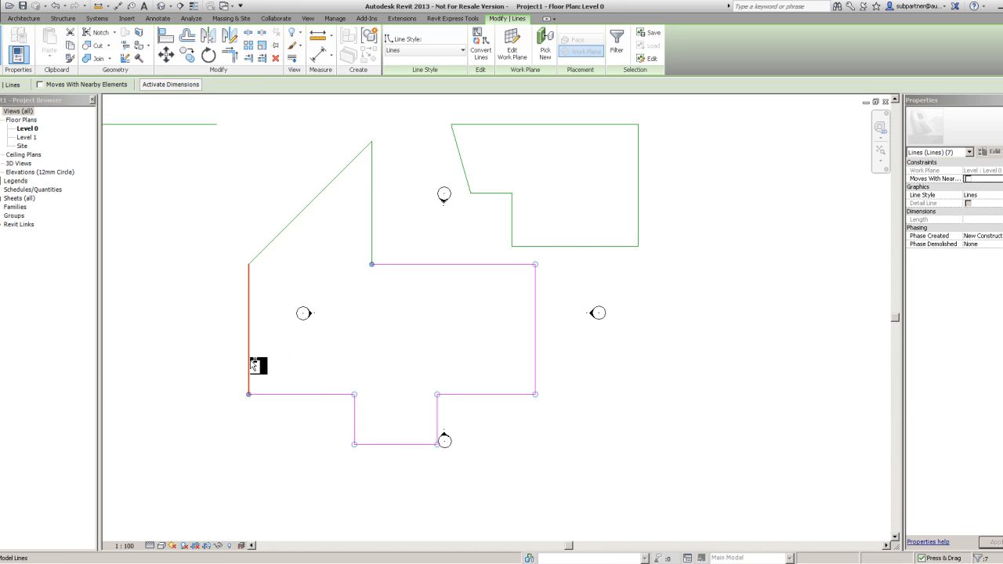
pyautogui.keyDown('ctrl'); pyautogui.click(264, 249); pyautogui.keyUp('ctrl')
pyautogui.keyDown('ctrl'); pyautogui.click(373, 195); pyautogui.keyUp('ctrl')
pyautogui.keyDown('ctrl'); pyautogui.click(372, 195); pyautogui.keyUp('ctrl')
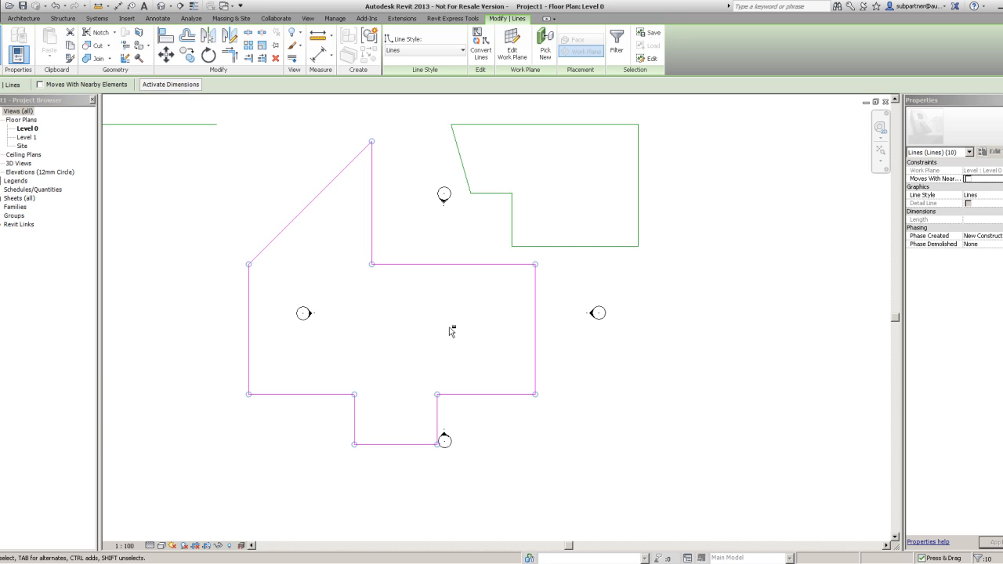
# Remove the right-hand, bottom projection and lower-left horizontal lines from the selection one by one, and clear what remains selected
pyautogui.keyDown('shift'); pyautogui.click(425, 265); pyautogui.keyUp('shift')
pyautogui.keyDown('shift'); pyautogui.click(425, 266); pyautogui.keyUp('shift')
pyautogui.keyDown('shift'); pyautogui.click(535, 316); pyautogui.keyUp('shift')
pyautogui.keyDown('shift'); pyautogui.click(488, 396); pyautogui.keyUp('shift')
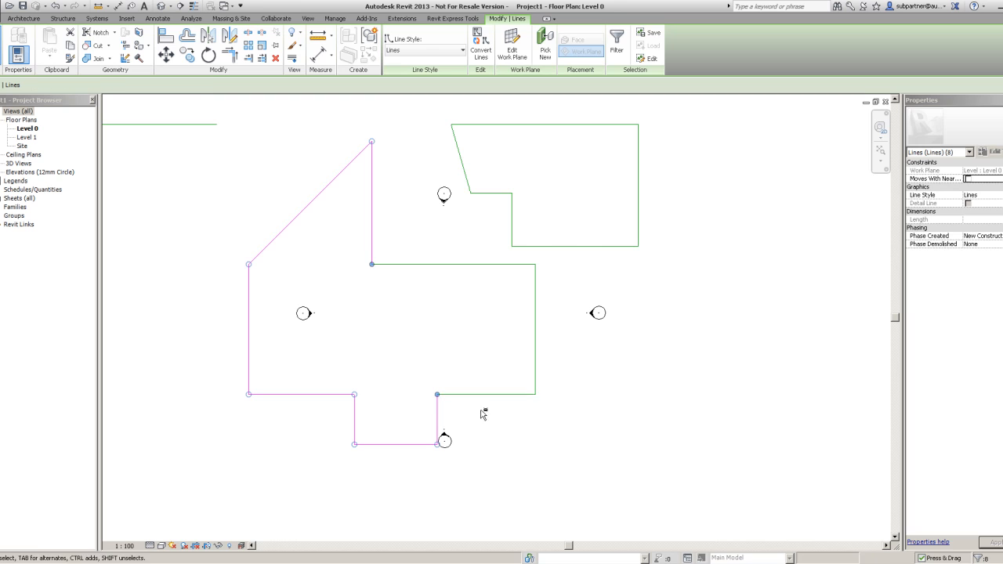
pyautogui.keyDown('shift'); pyautogui.click(438, 424); pyautogui.keyUp('shift')
pyautogui.keyDown('shift'); pyautogui.click(416, 445); pyautogui.keyUp('shift')
pyautogui.keyDown('shift'); pyautogui.click(355, 423); pyautogui.keyUp('shift')
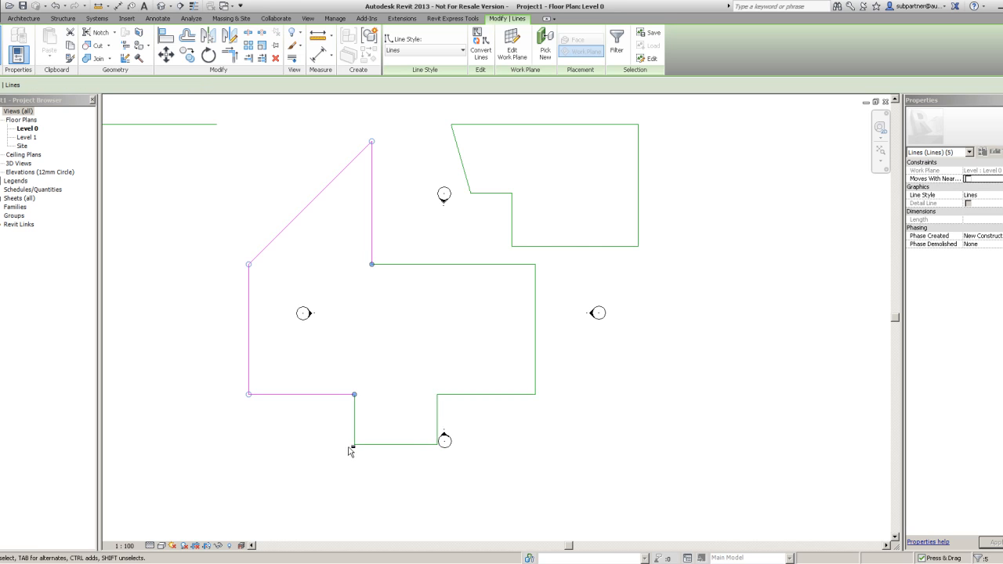
pyautogui.keyDown('shift'); pyautogui.click(329, 395); pyautogui.keyUp('shift')
pyautogui.press('Escape')
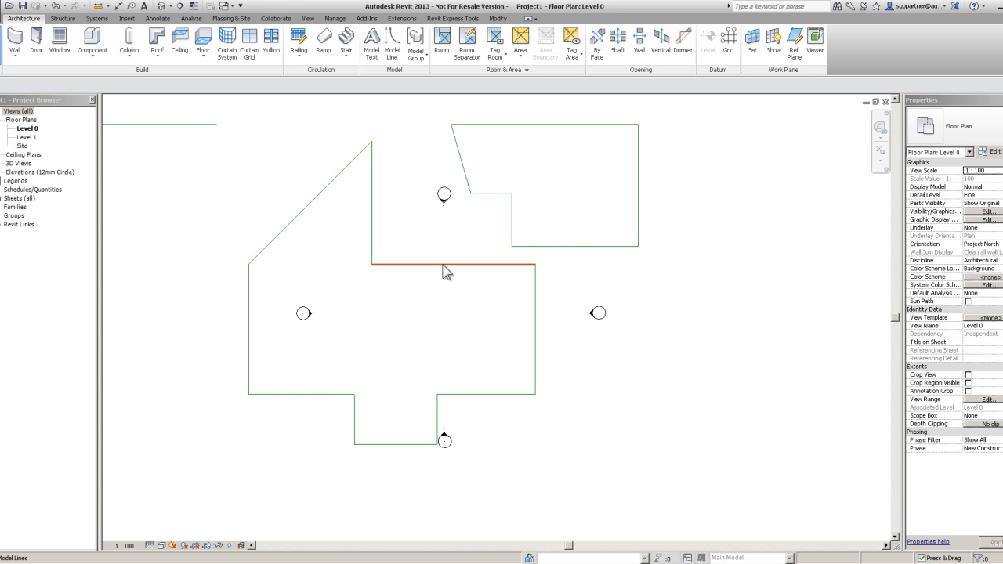
# Cycle the highlight from the 15000 mm horizontal line to its whole connected chain, select that chain, and clear the selection
pyautogui.press('Tab')
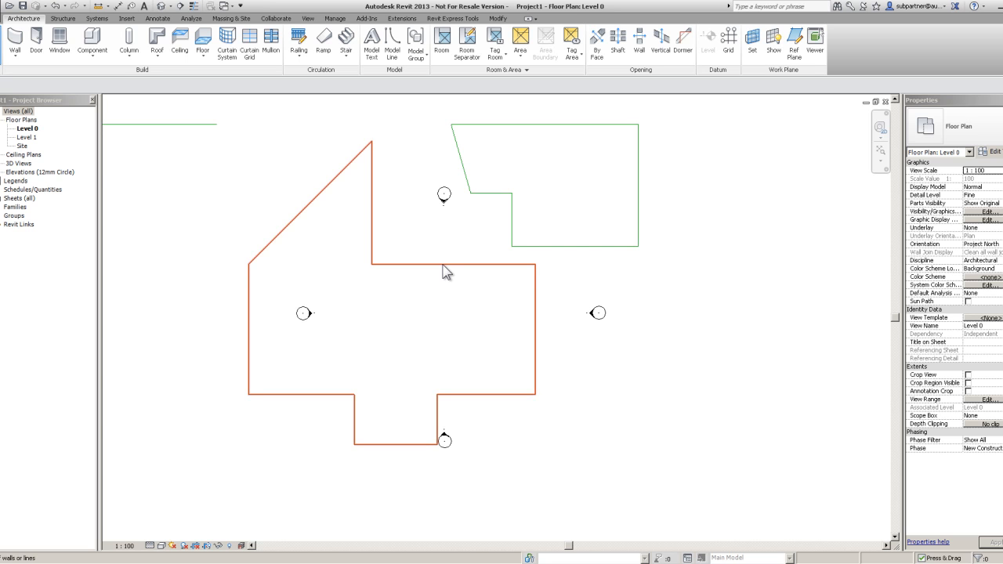
pyautogui.press('Tab')
pyautogui.press('Tab')
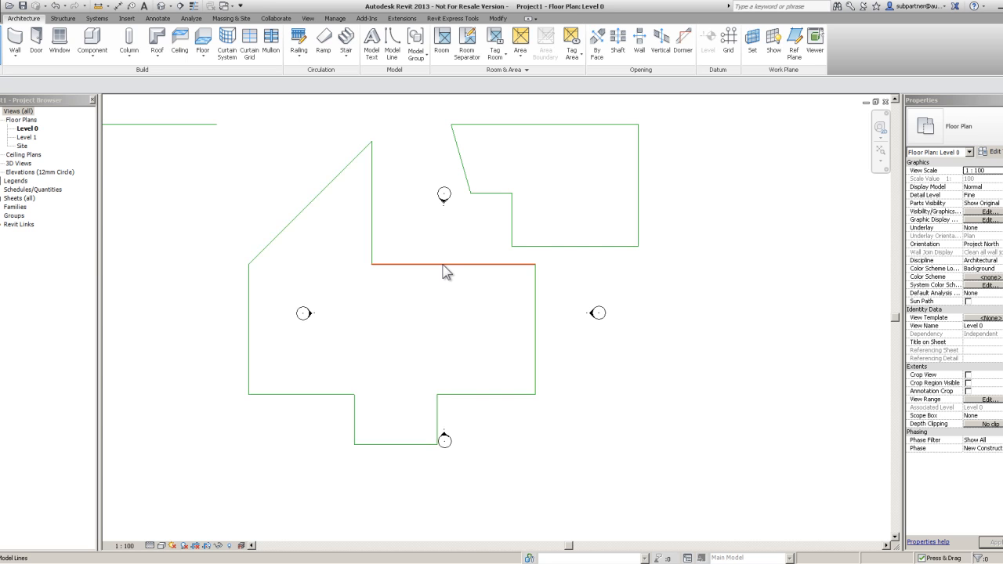
pyautogui.press('Tab')
pyautogui.press('Tab')
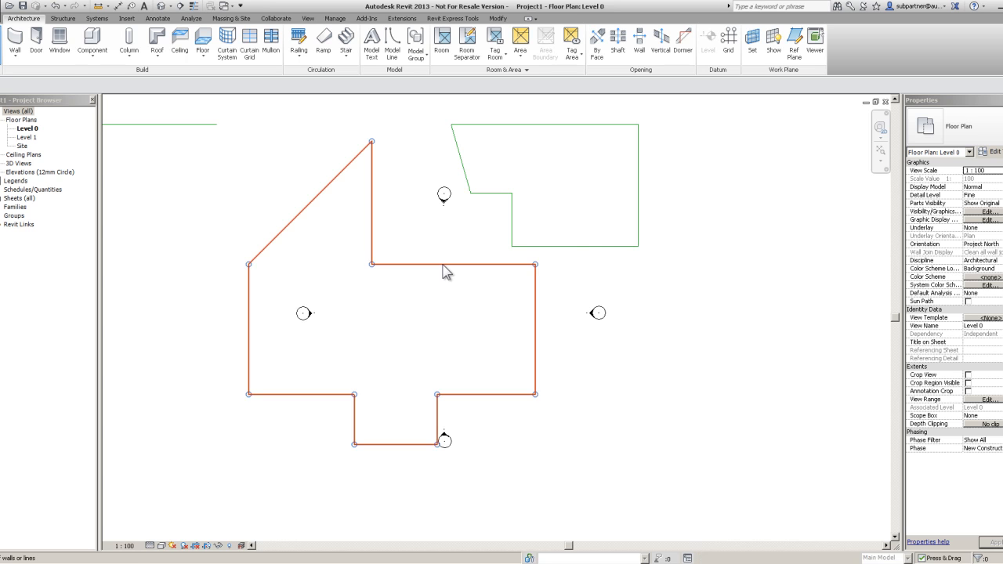
pyautogui.click(444, 266)
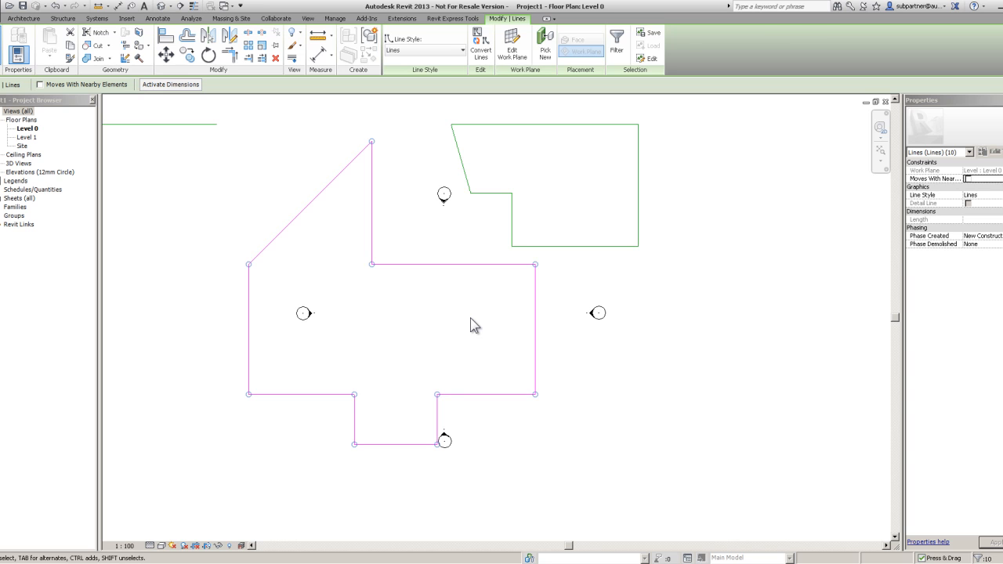
pyautogui.press('Escape')
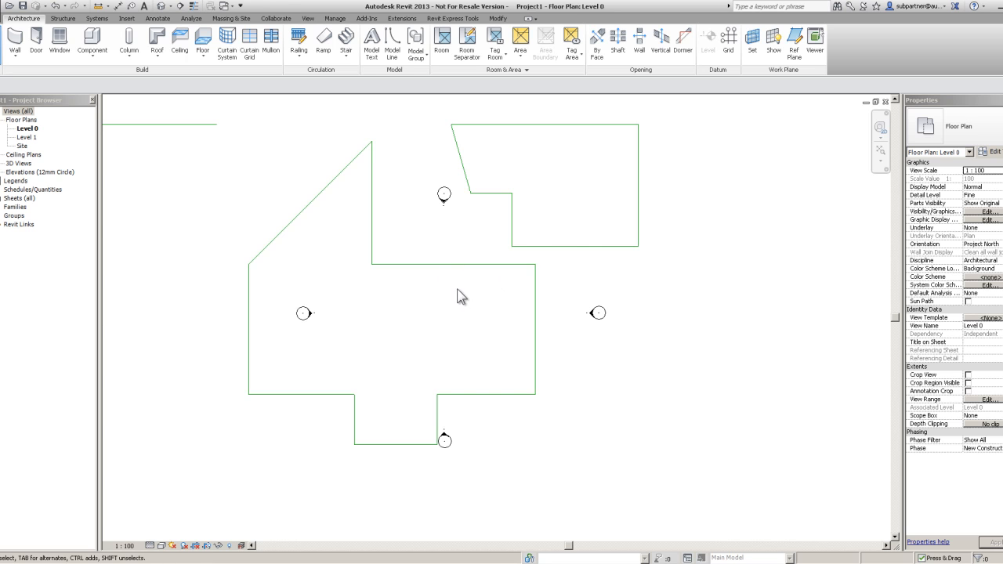
# Repeat the chain selection of the entire main outline from its 15000 mm horizontal line and clear it again
pyautogui.press('Tab')
pyautogui.click(455, 273)
pyautogui.click(454, 286)
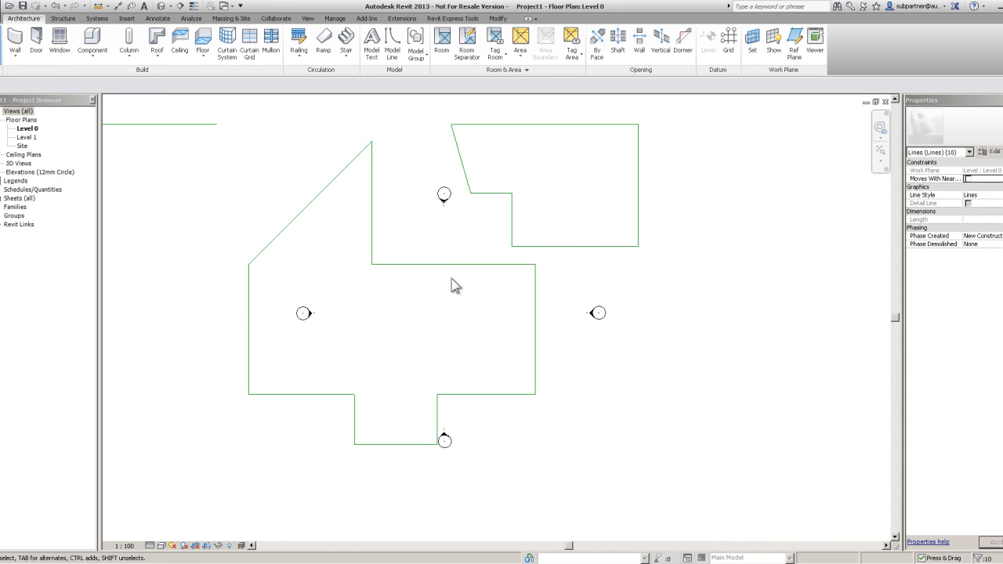
pyautogui.press('Tab')
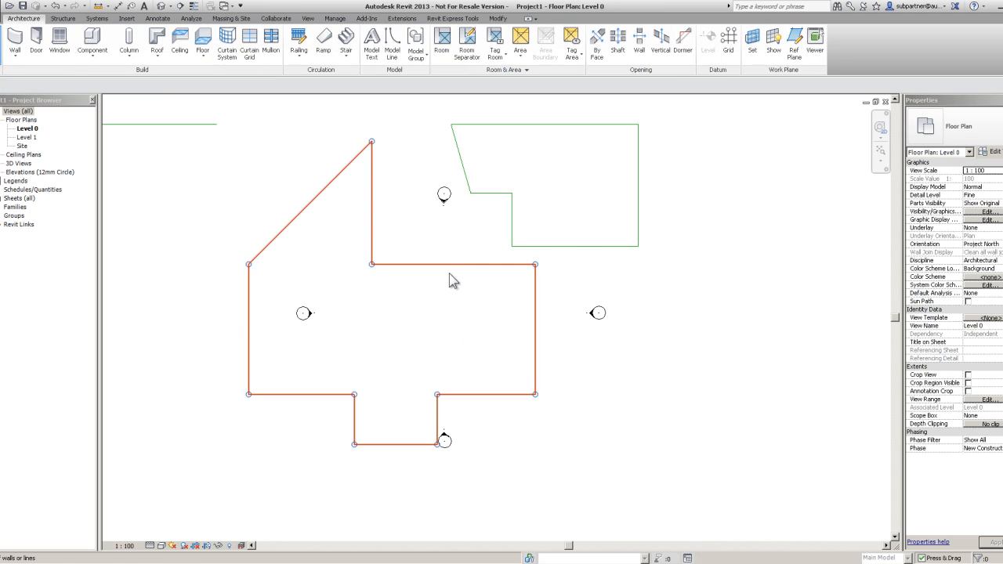
pyautogui.click(454, 276)
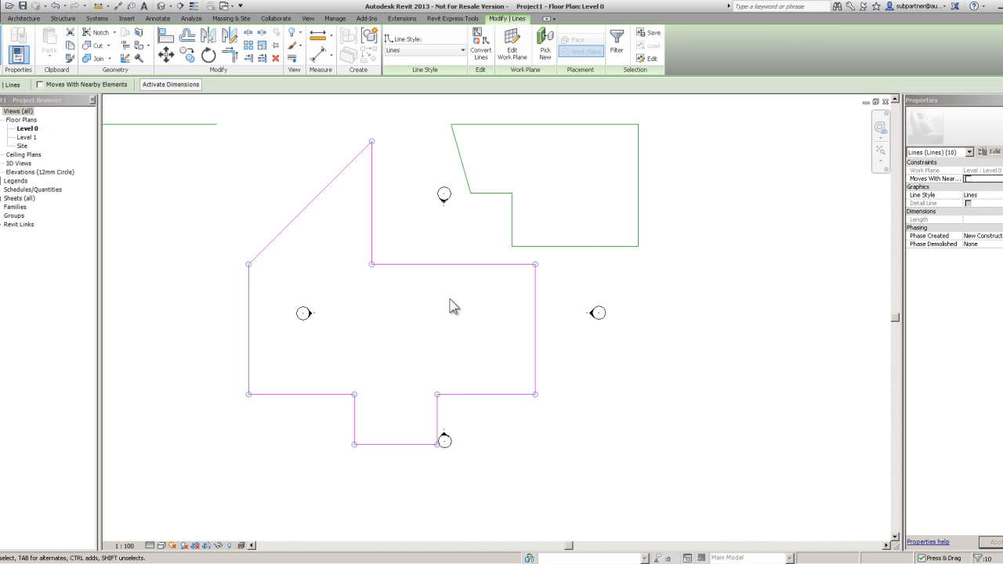
pyautogui.press('Escape')
# Window-select everything except the right-hand open chain, working from the upper left to below the outlines, and clear the selection
pyautogui.scroll(-5, 458, 311)
pyautogui.scroll(-2, 621, 235)
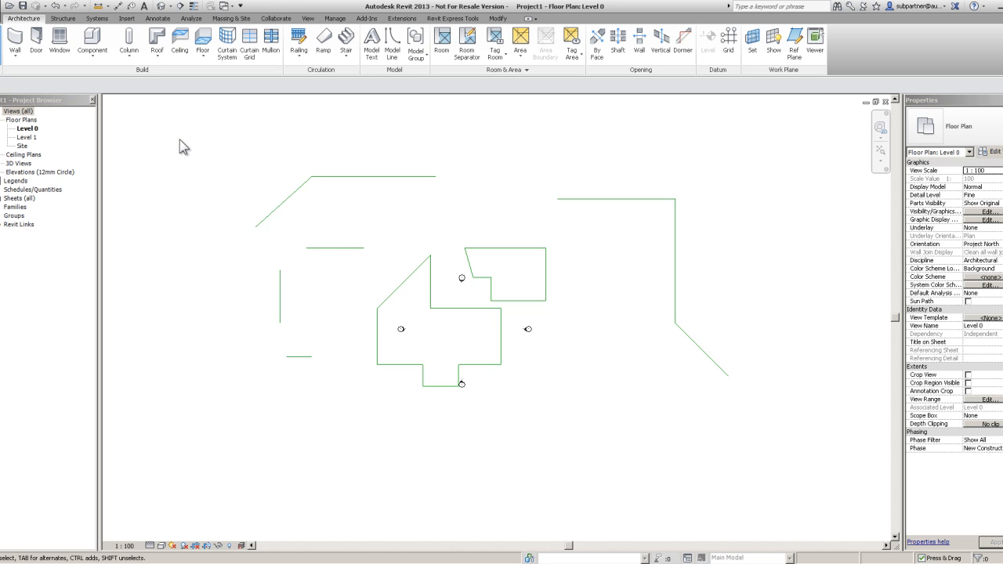
pyautogui.moveTo(185, 141); pyautogui.dragTo(302, 215)
pyautogui.moveTo(306, 219); pyautogui.dragTo(646, 448)
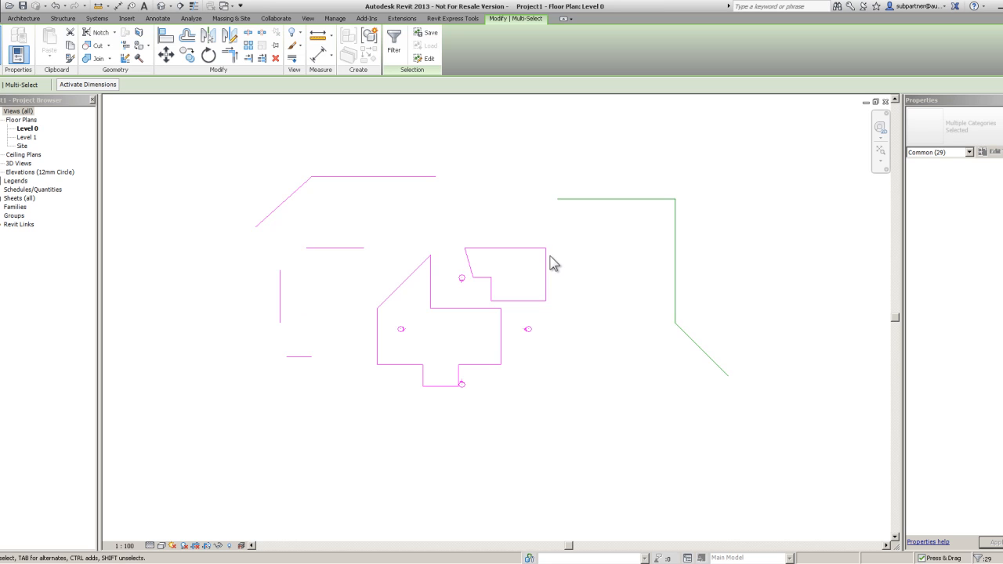
pyautogui.click(602, 351)
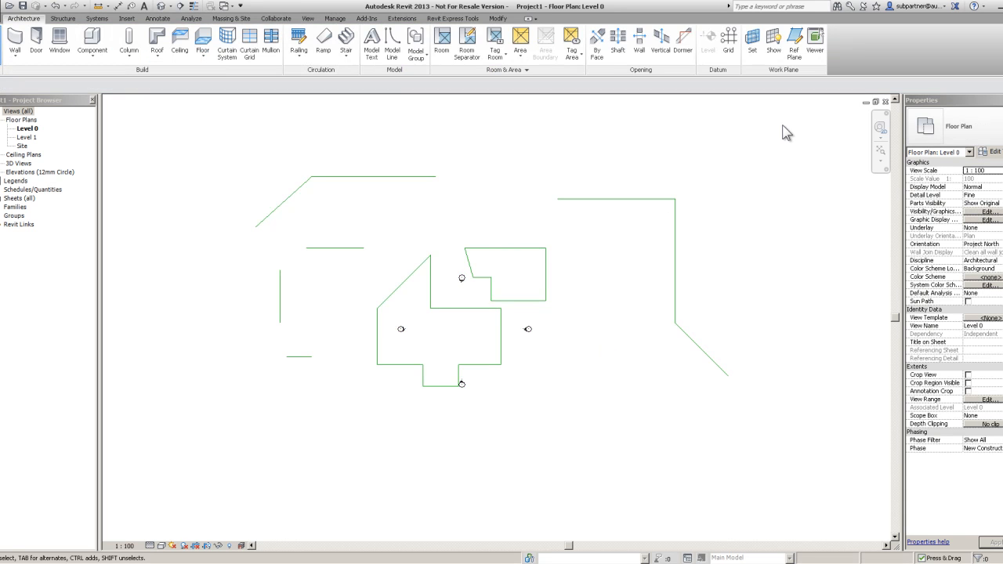
# Crossing-select all lines and elevation markers from the upper right to the lower left, and remove the east elevation marker from the selection
pyautogui.moveTo(783, 129); pyautogui.dragTo(743, 181)
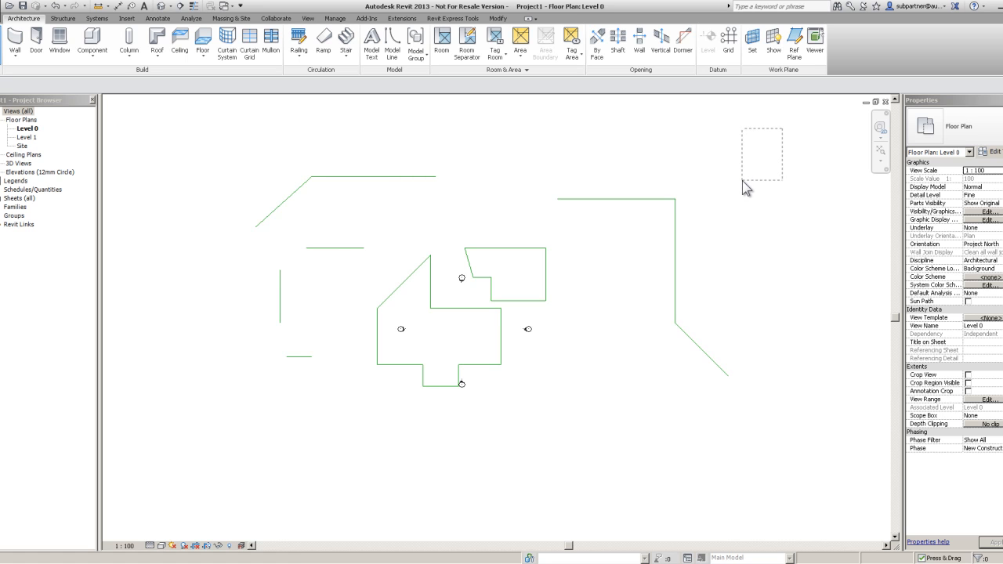
pyautogui.moveTo(744, 181); pyautogui.dragTo(764, 307)
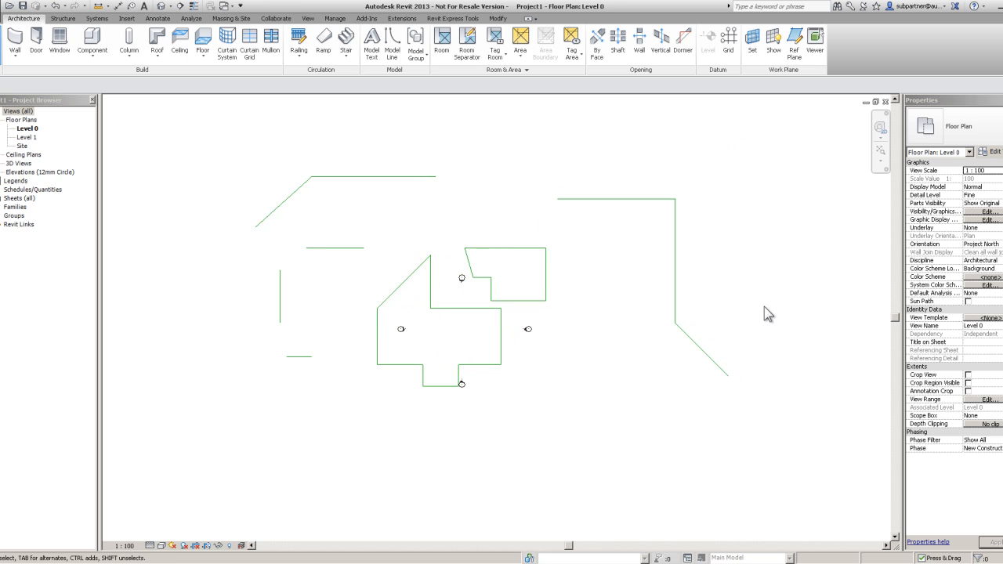
pyautogui.moveTo(786, 107); pyautogui.dragTo(233, 475)
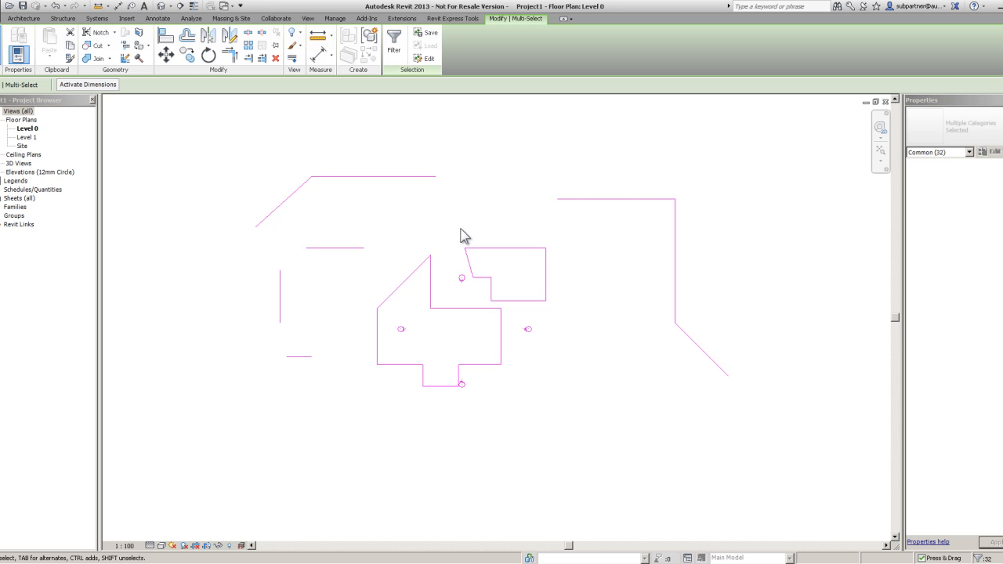
pyautogui.scroll(2, 475, 312)
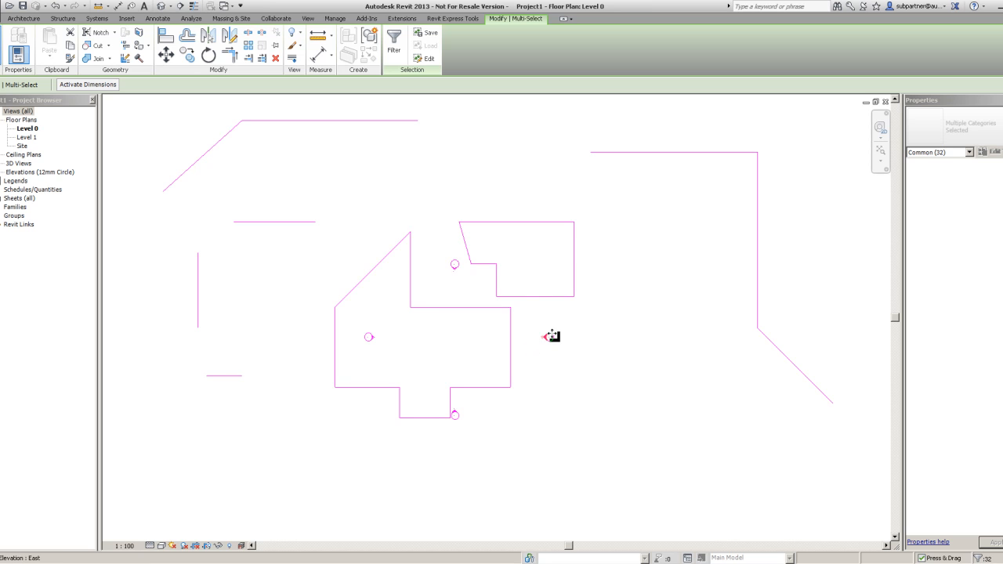
pyautogui.moveTo(489, 336); pyautogui.dragTo(457, 384)
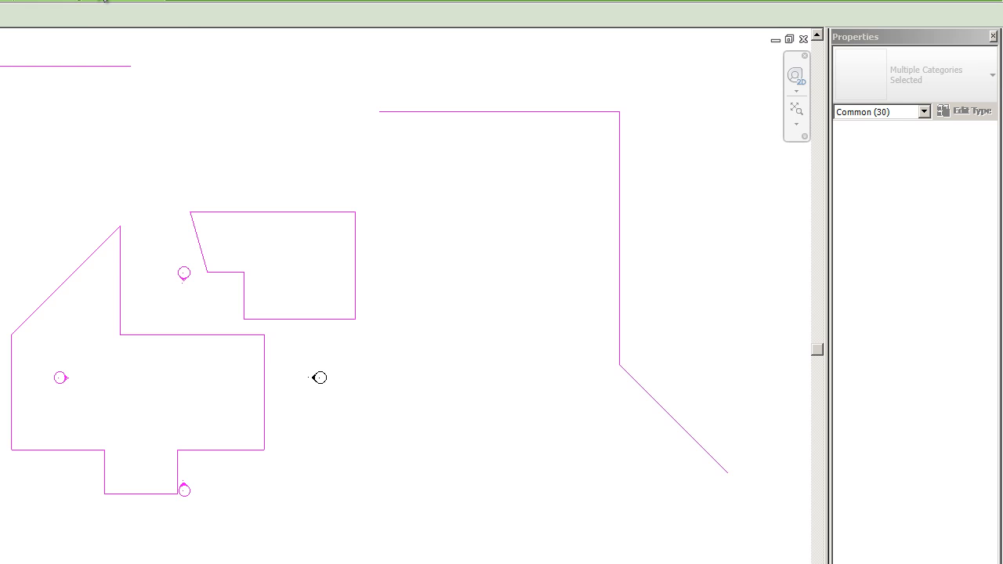
# Clear the selection and crossing-select the right open chain's horizontal and vertical lines with the small outline's top and right lines
pyautogui.click(513, 252)
pyautogui.moveTo(678, 69); pyautogui.dragTo(240, 240)
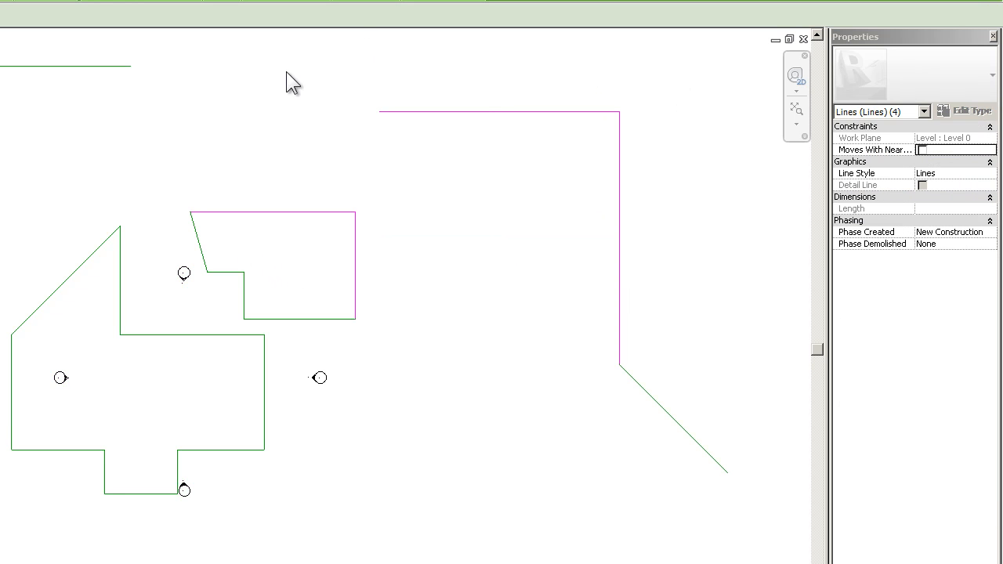
# Crossing-select everything, filter the selection to Lines (Lines) by excluding Elevations and Views, and delete the selected lines
pyautogui.moveTo(650, 65); pyautogui.dragTo(190, 464)
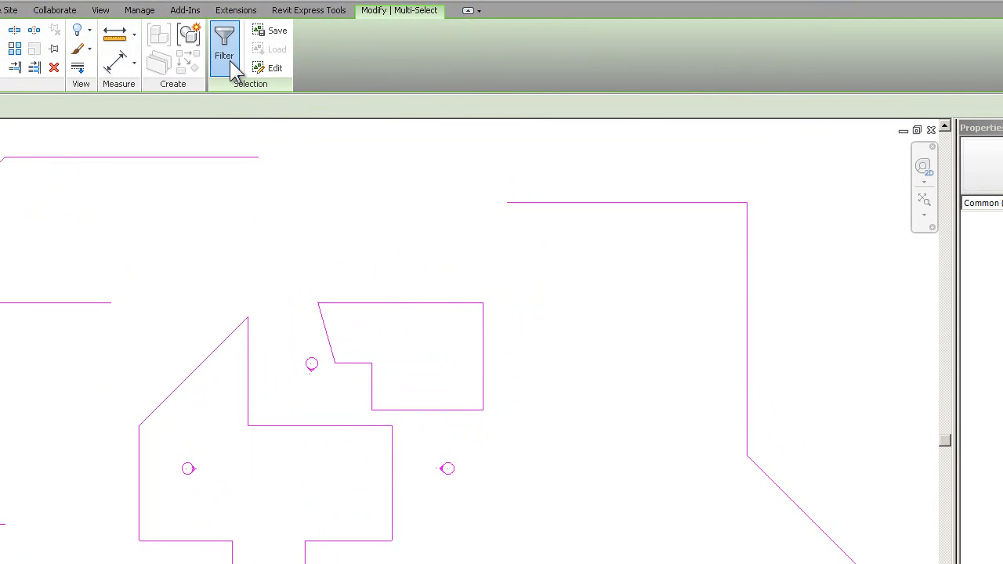
pyautogui.click(225, 47)
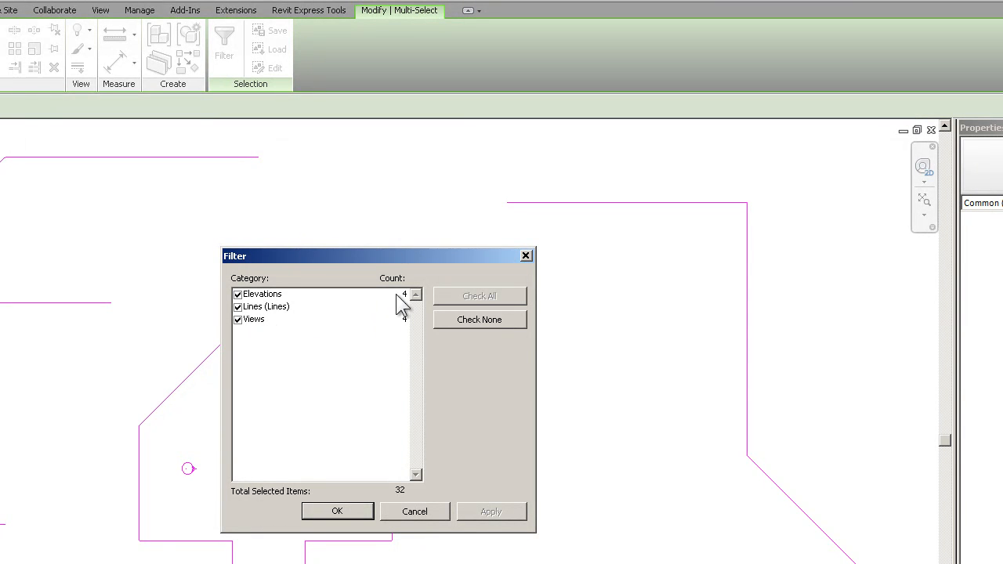
pyautogui.click(237, 320)
pyautogui.click(237, 294)
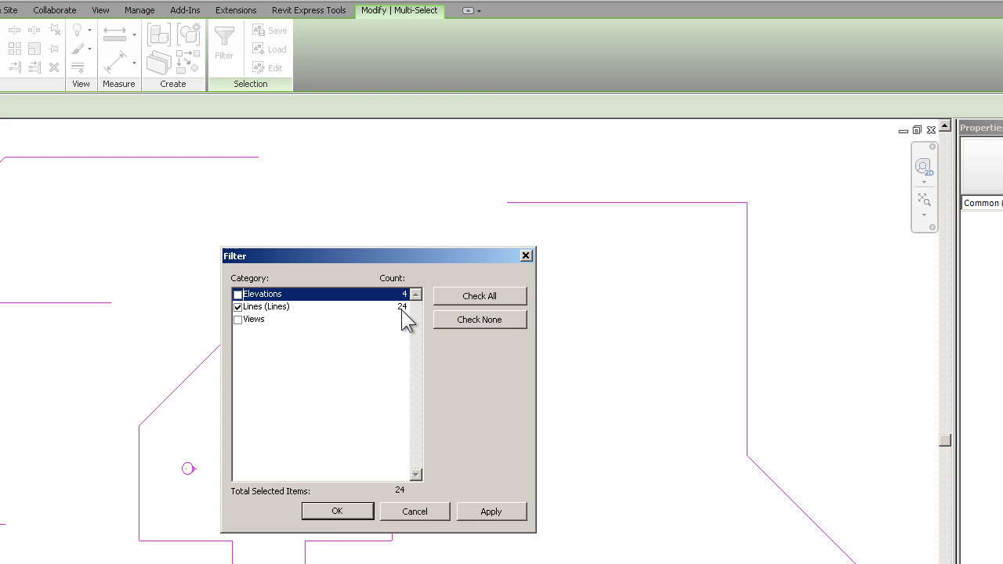
pyautogui.click(314, 511)
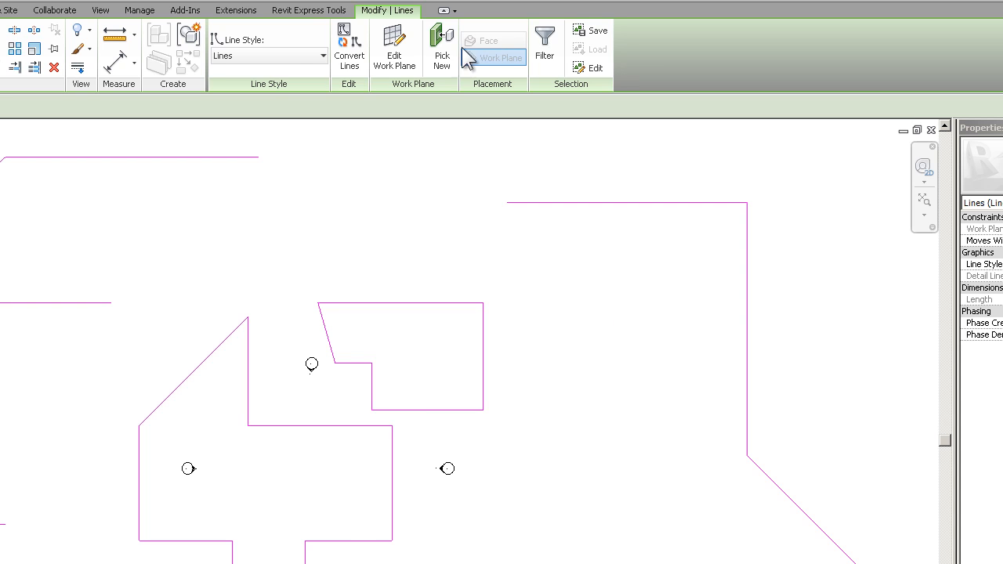
pyautogui.click(54, 68)
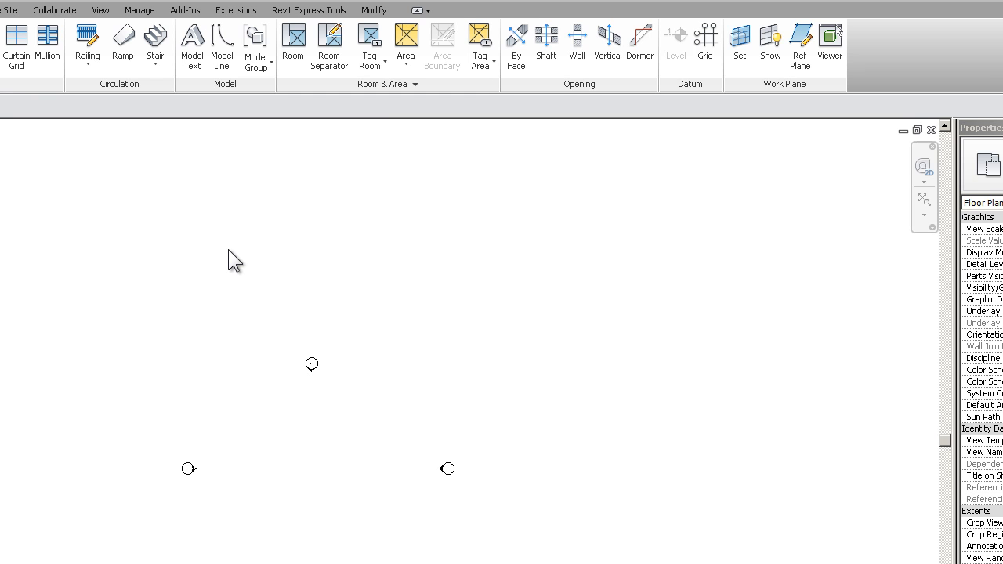
# Draw a model line rectangle about 15900 by 13200 mm between the four elevation markers
pyautogui.scroll(3, 317, 513)
pyautogui.click(227, 61)
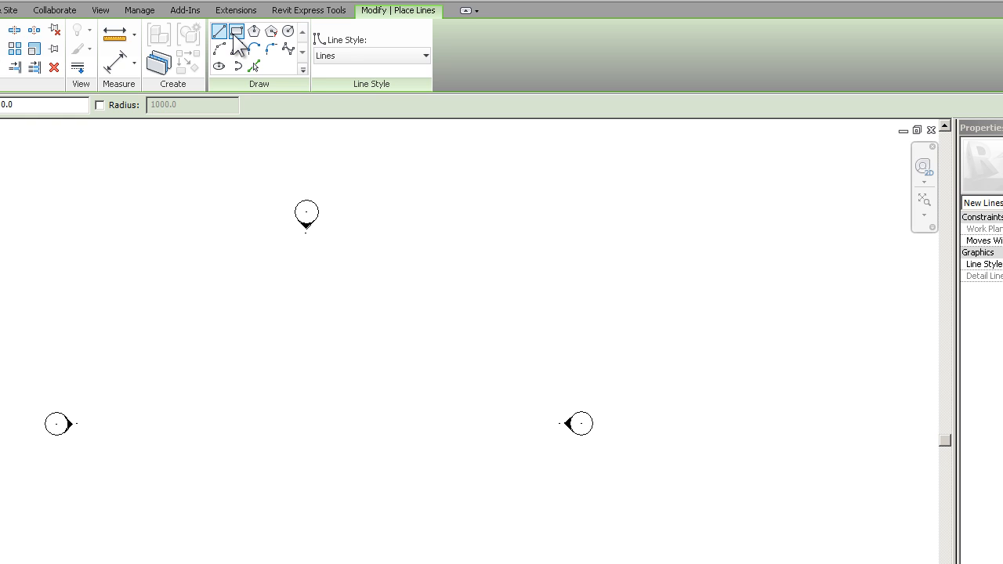
pyautogui.click(236, 33)
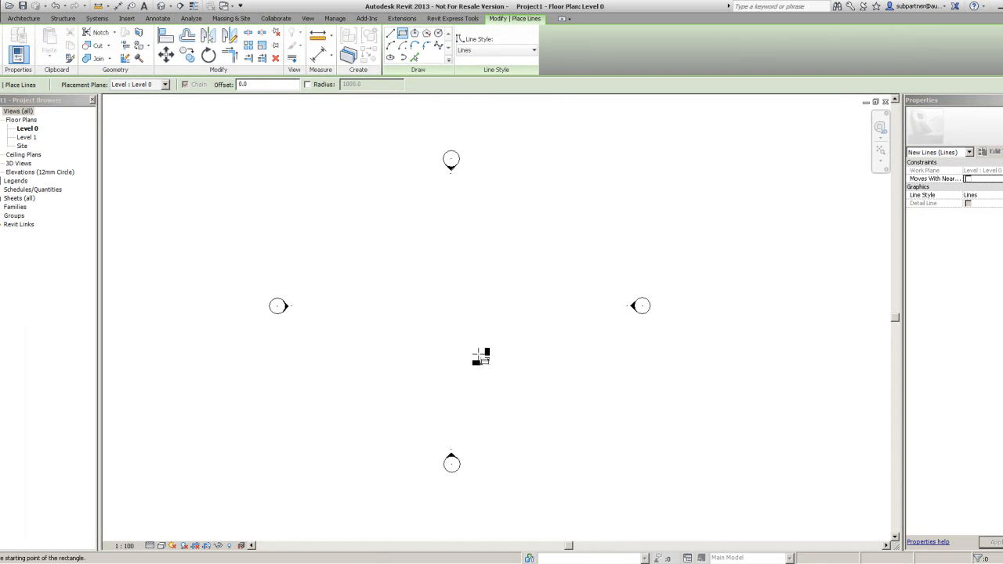
pyautogui.click(364, 399)
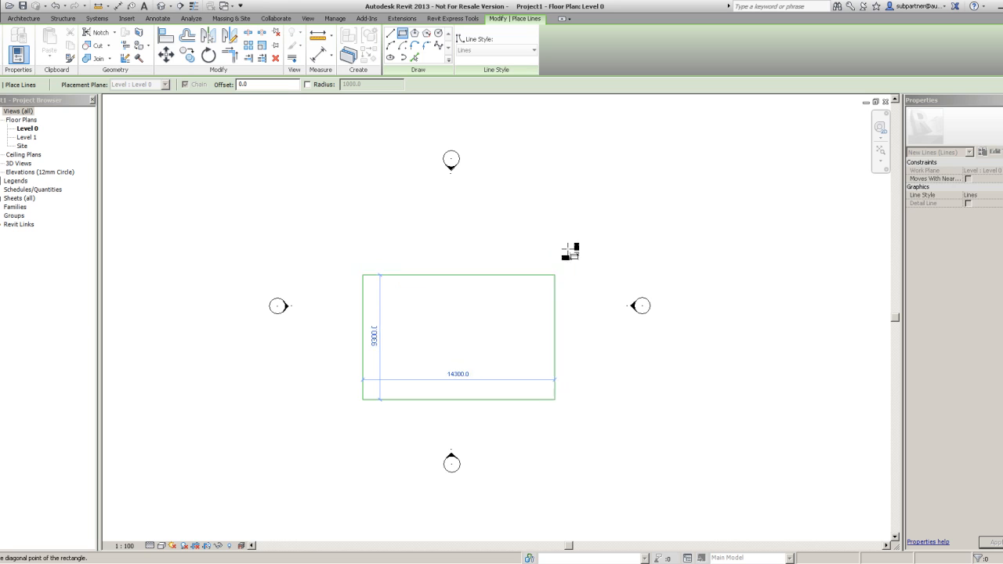
pyautogui.click(576, 223)
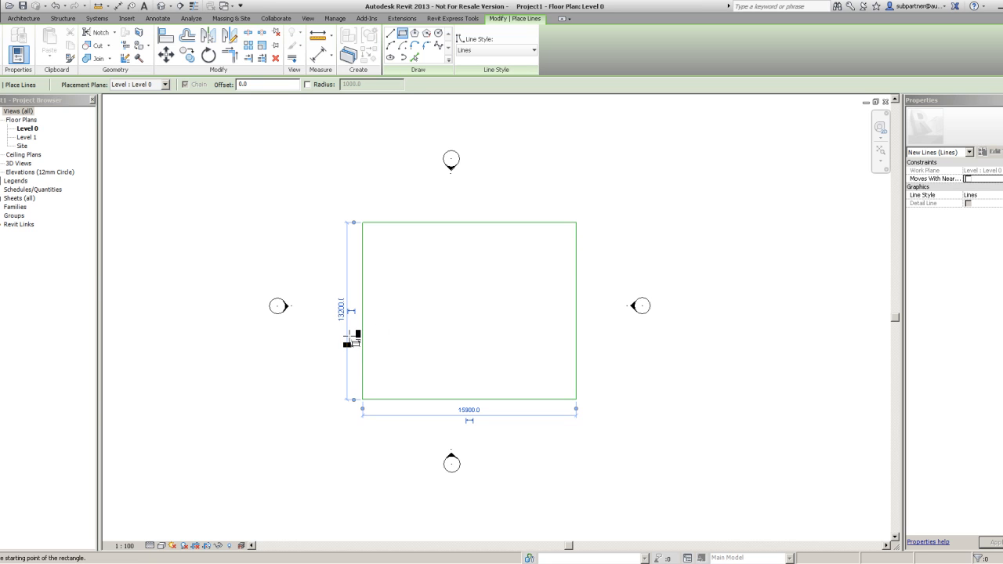
# Set the rectangle's width to 16 m and its height to 10 m, and leave line placement
pyautogui.click(468, 410)
pyautogui.write('16m')
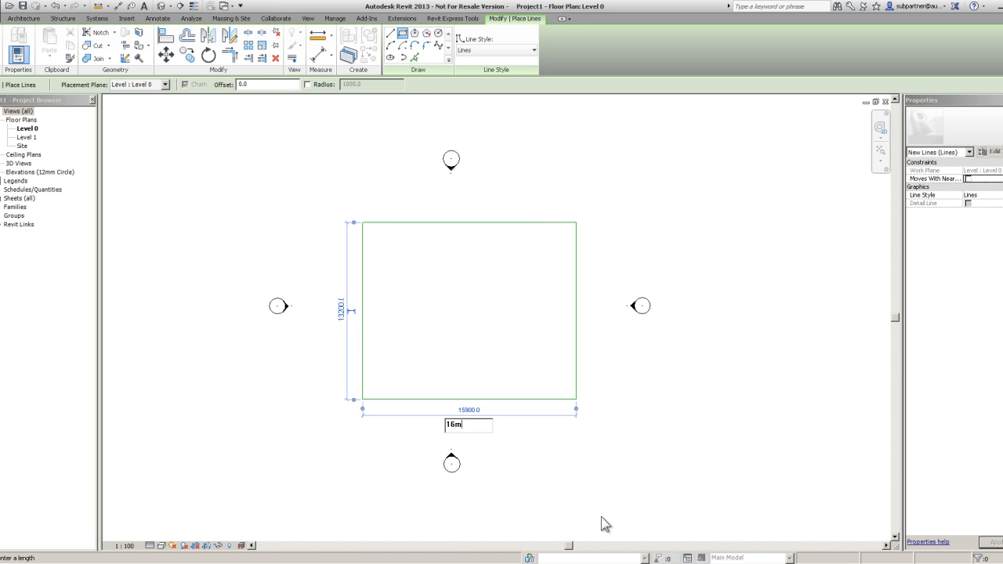
pyautogui.press('Return')
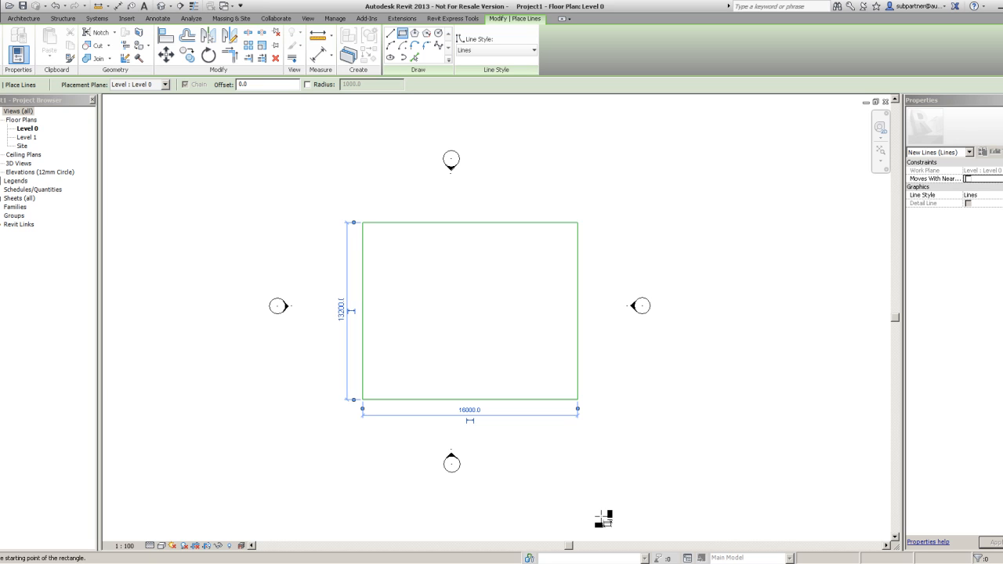
pyautogui.click(341, 310)
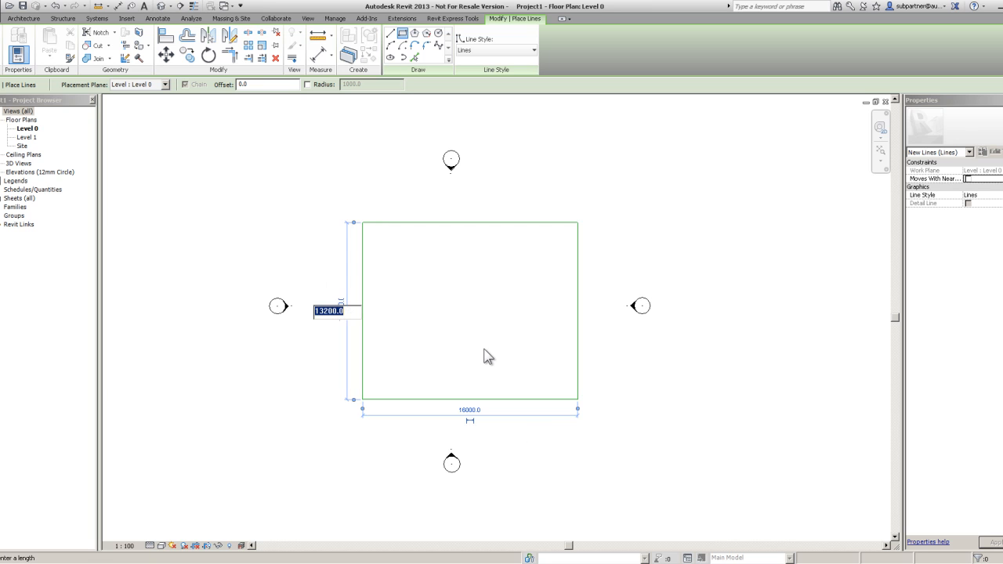
pyautogui.write('10m')
pyautogui.press('Return')
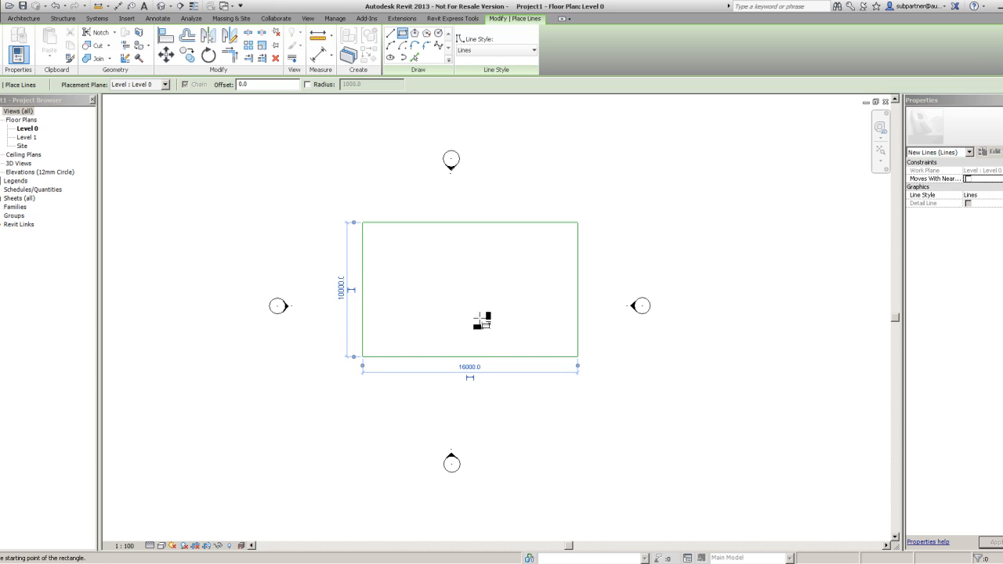
pyautogui.click(7, 66)
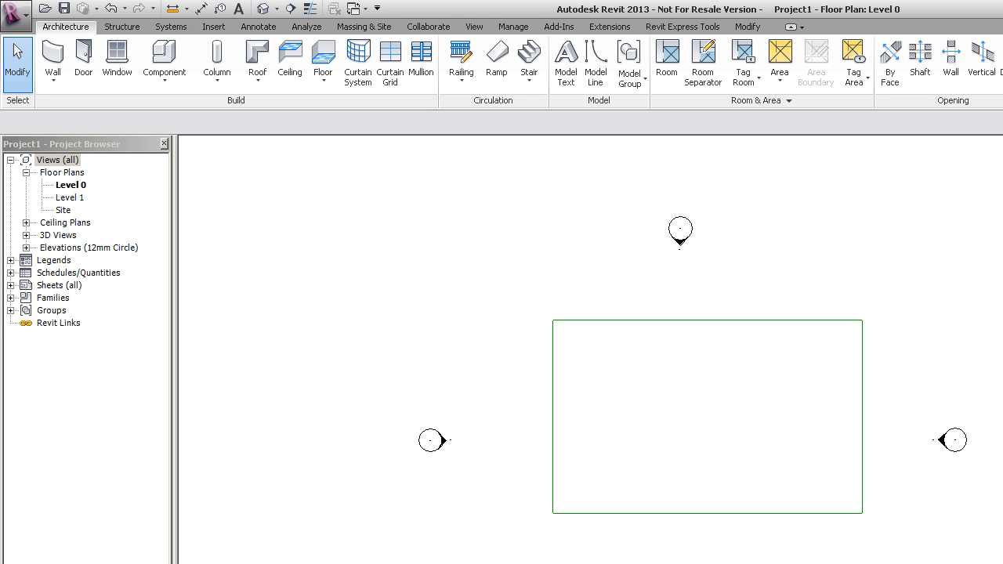
# Select only the rectangle's right vertical line and clear the selection
pyautogui.click(862, 397)
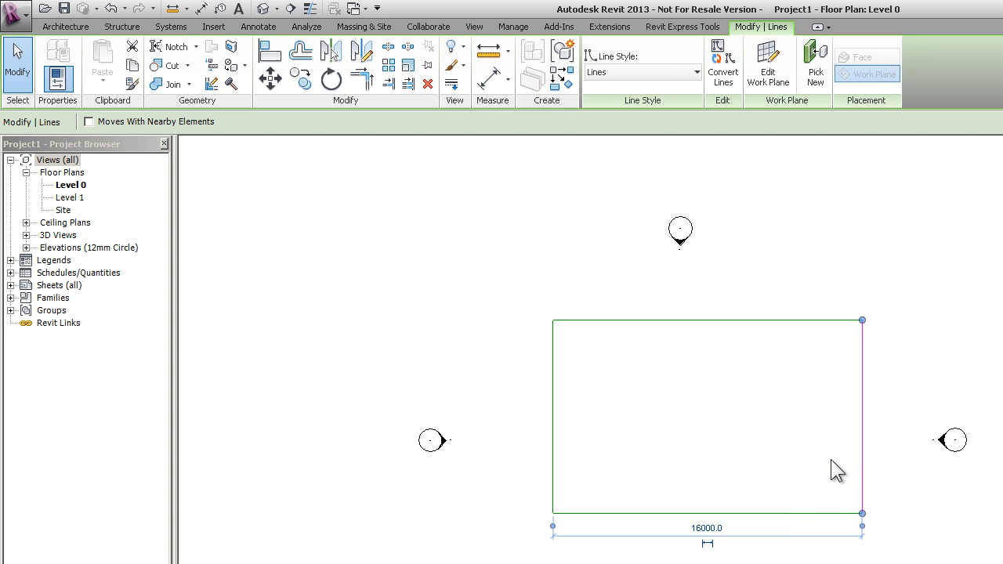
pyautogui.click(773, 290)
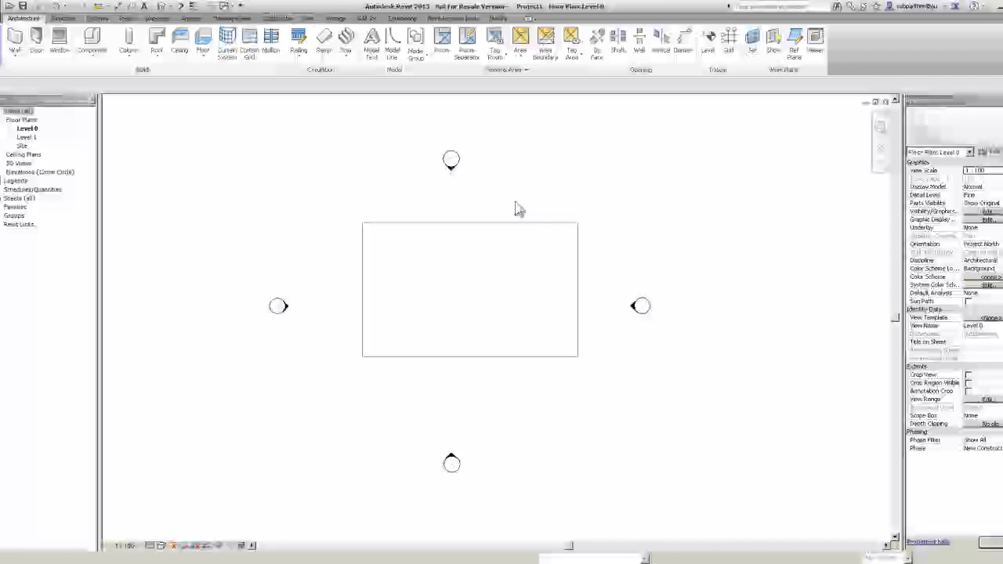
# Crossing-select and delete the rectangle's top and bottom lines, select the right line, and undo the deletion
pyautogui.moveTo(516, 209); pyautogui.dragTo(459, 368)
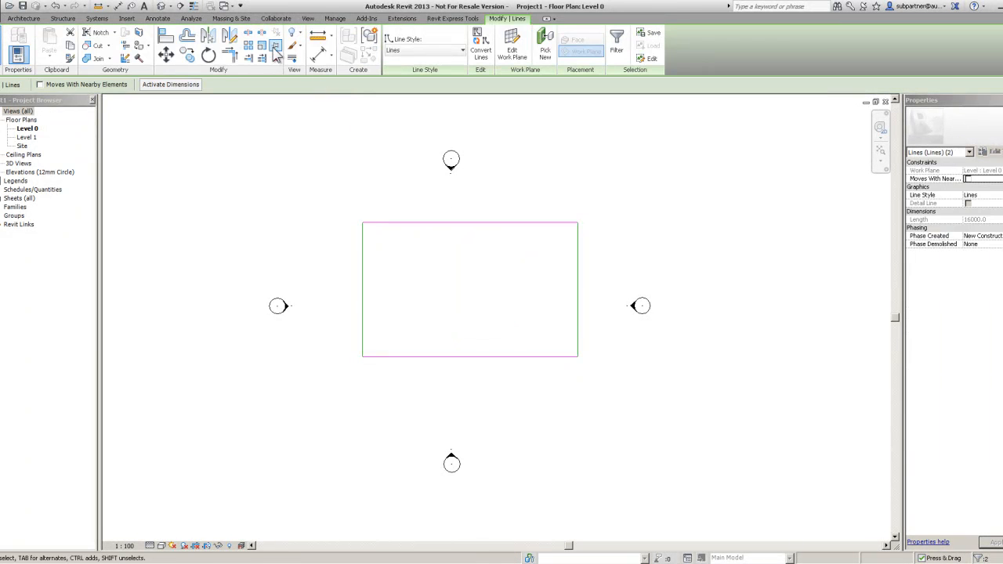
pyautogui.click(275, 60)
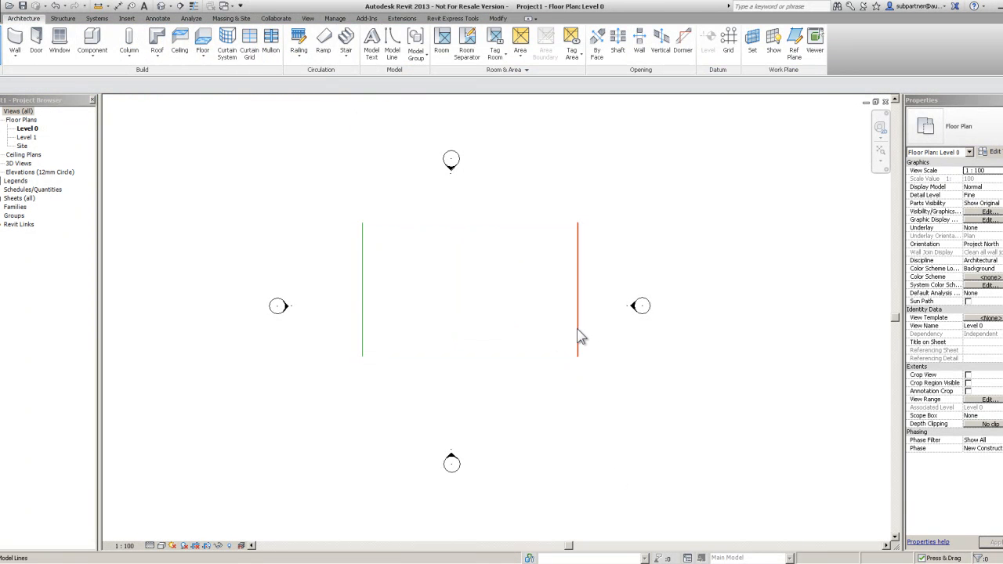
pyautogui.click(578, 334)
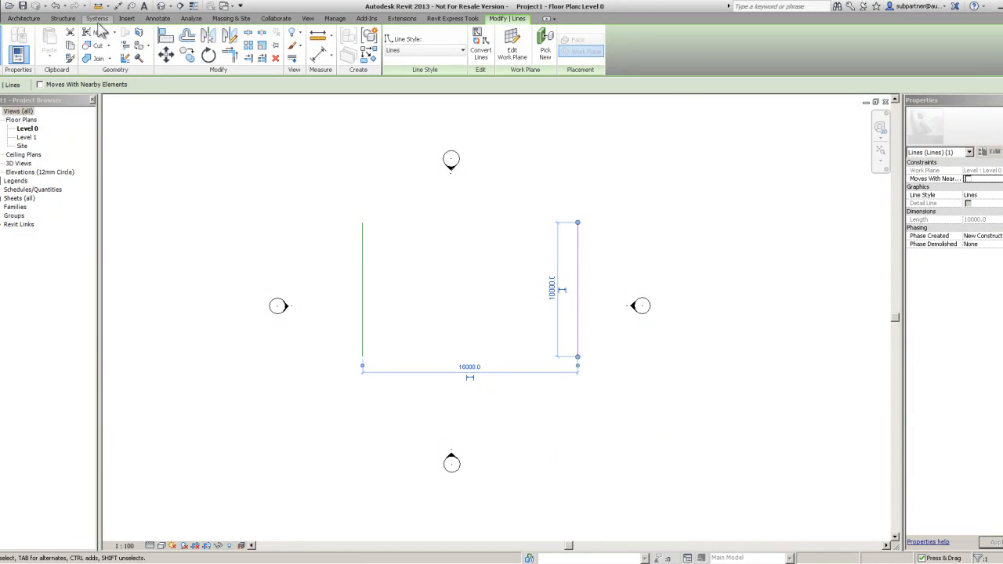
pyautogui.click(56, 6)
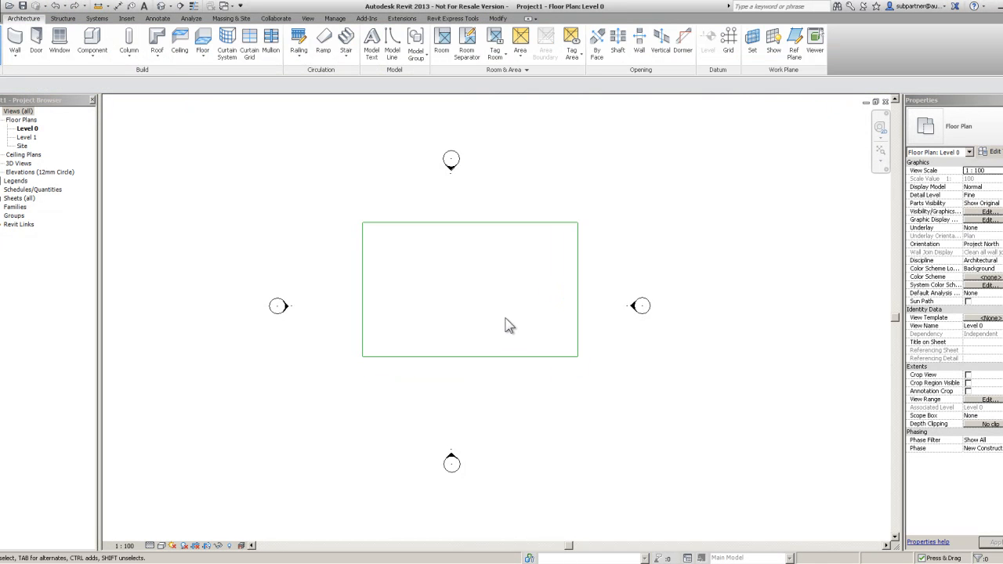
# Select the rectangle's right line and set its distance from the left line to 15 m
pyautogui.click(578, 280)
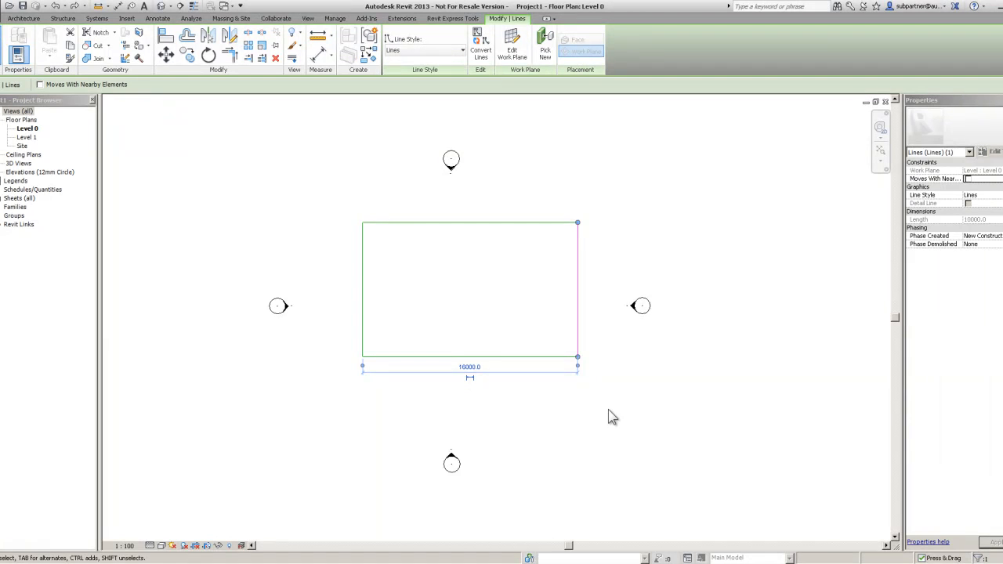
pyautogui.click(469, 367)
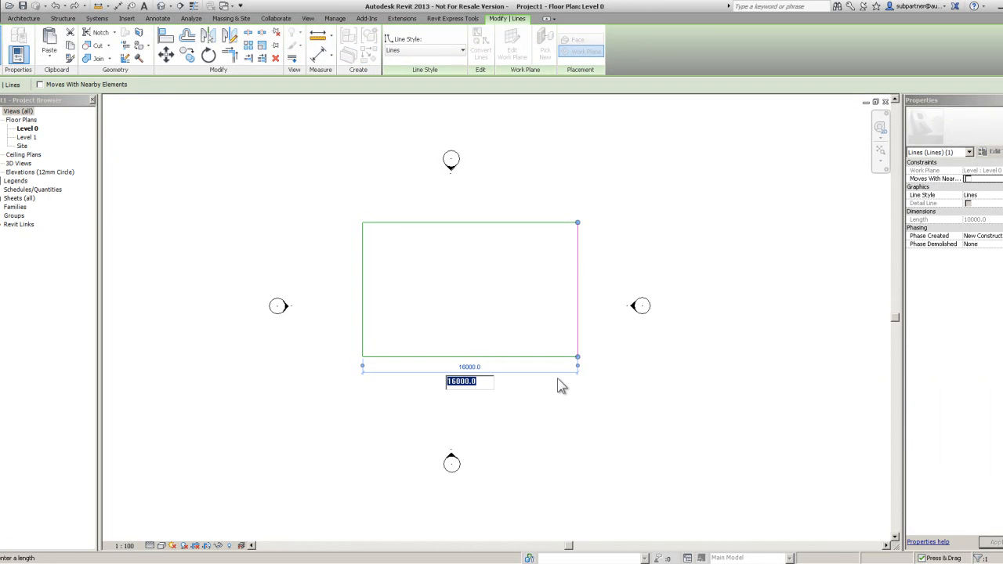
pyautogui.write('15m')
pyautogui.press('Return')
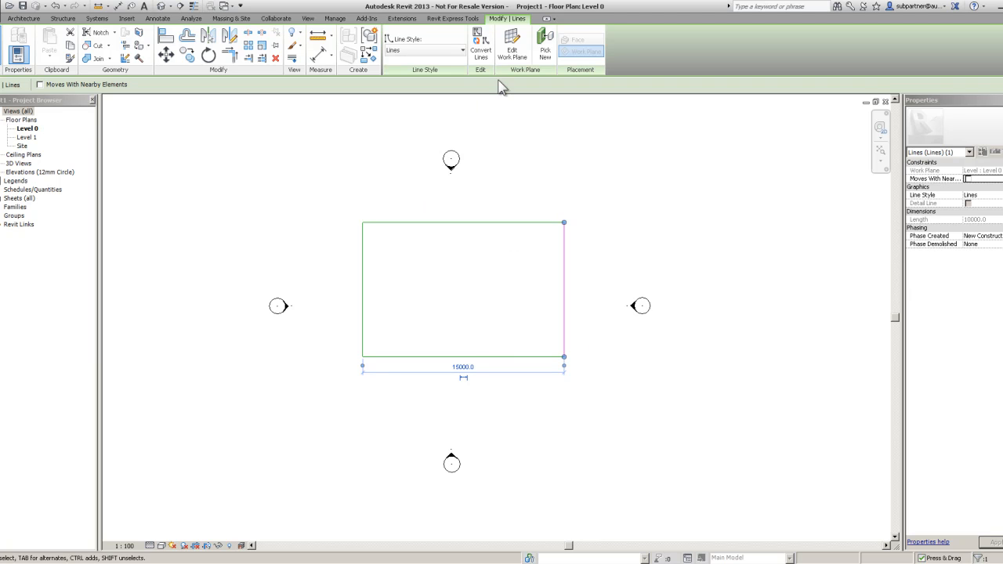
# Select the rectangle's bottom line, set its distance from the top line to 12000 mm, and clear the selection
pyautogui.click(502, 356)
pyautogui.click(341, 289)
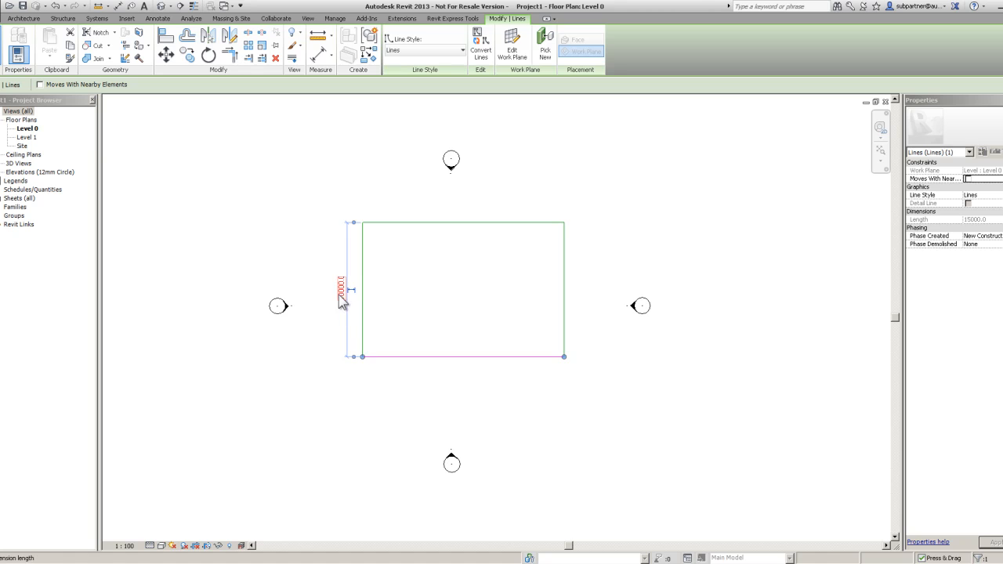
pyautogui.write('12000')
pyautogui.press('Return')
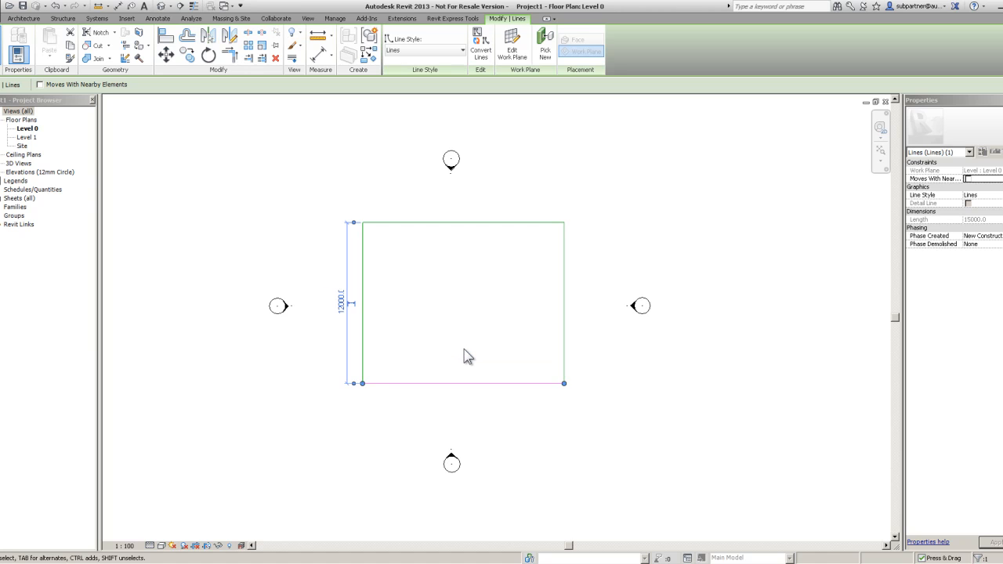
pyautogui.click(467, 346)
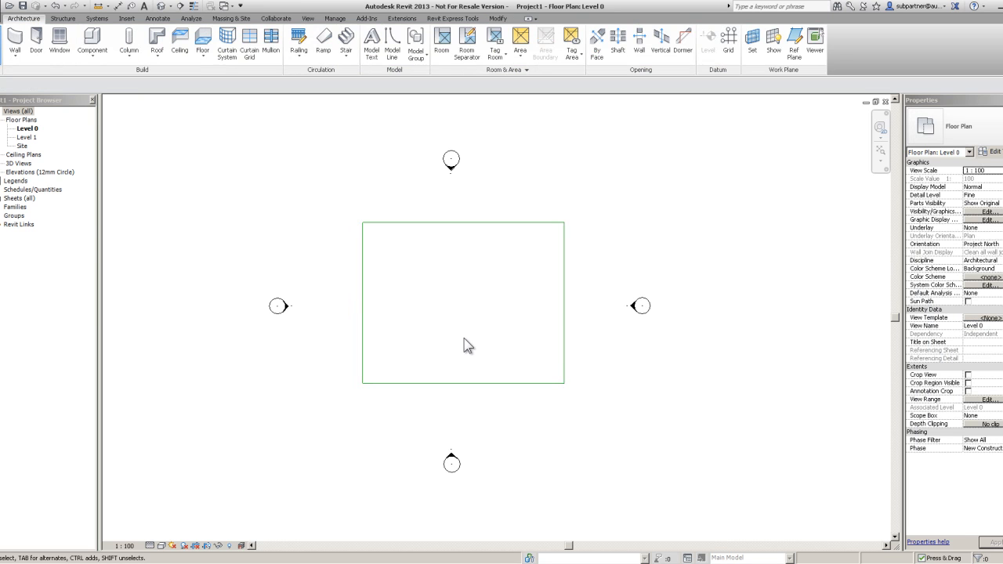
# Stretch the rectangle by moving its right line freely outward and back to 12000 mm from the left line, and clear the selection
pyautogui.click(564, 287)
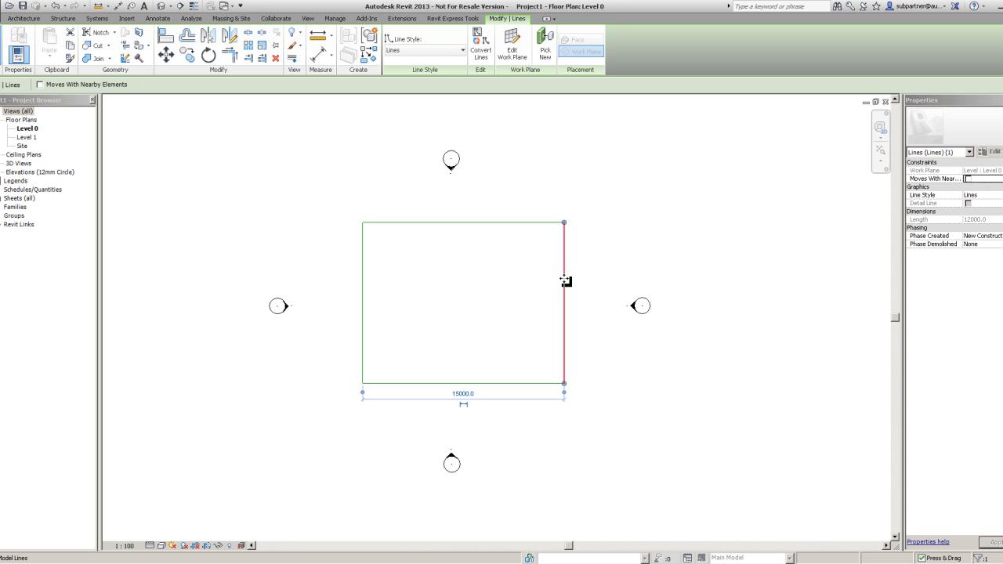
pyautogui.moveTo(565, 291); pyautogui.dragTo(620, 228)
pyautogui.moveTo(617, 211); pyautogui.dragTo(676, 411)
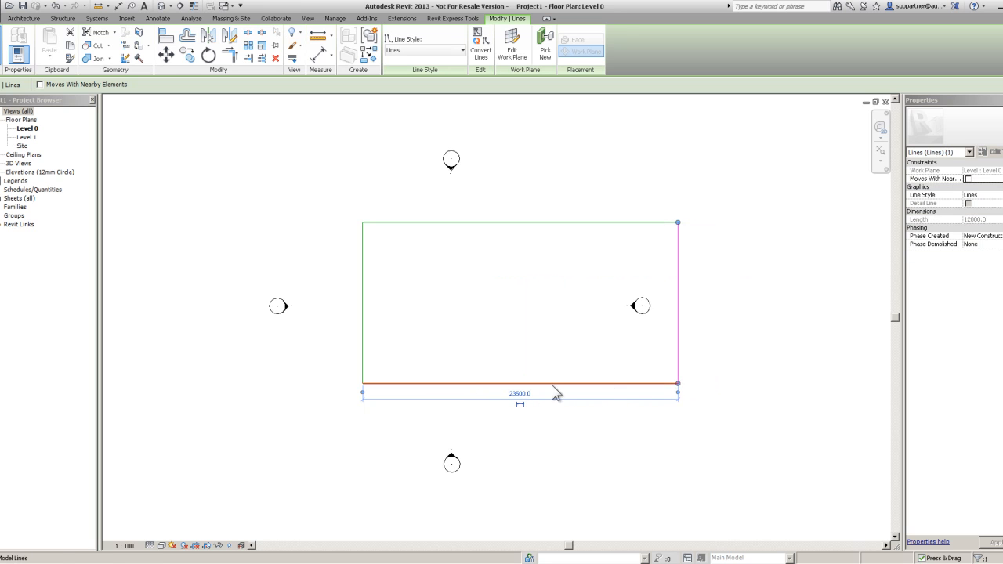
pyautogui.moveTo(681, 295)
pyautogui.mouseDown()
pyautogui.moveTo(569, 294)
pyautogui.moveTo(580, 295)
pyautogui.mouseUp()
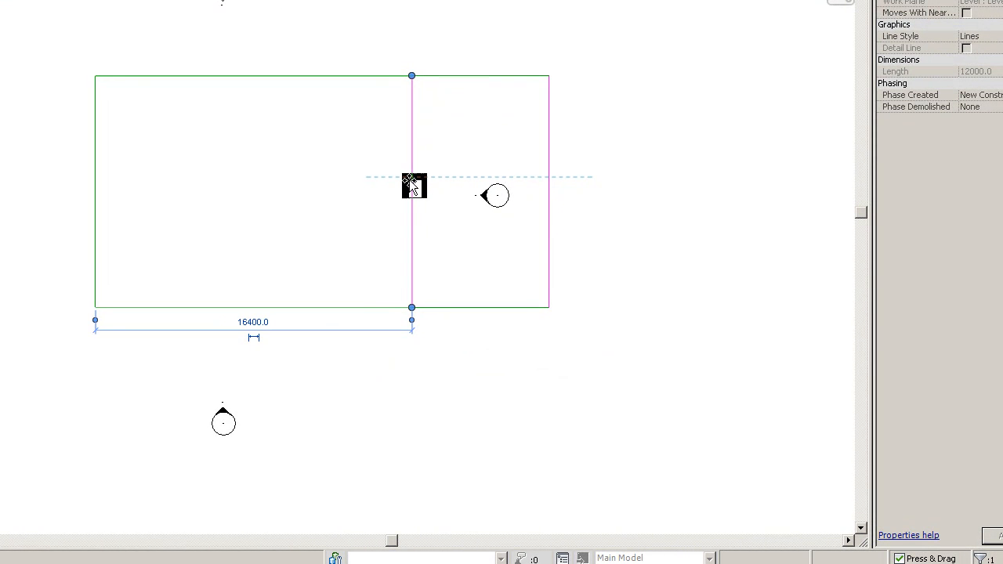
pyautogui.moveTo(409, 180)
pyautogui.mouseDown()
pyautogui.moveTo(466, 163)
pyautogui.moveTo(460, 194)
pyautogui.moveTo(391, 241)
pyautogui.moveTo(319, 241)
pyautogui.moveTo(414, 216)
pyautogui.moveTo(413, 229)
pyautogui.moveTo(427, 234)
pyautogui.moveTo(340, 339)
pyautogui.moveTo(315, 342)
pyautogui.moveTo(363, 250)
pyautogui.moveTo(328, 251)
pyautogui.mouseUp()
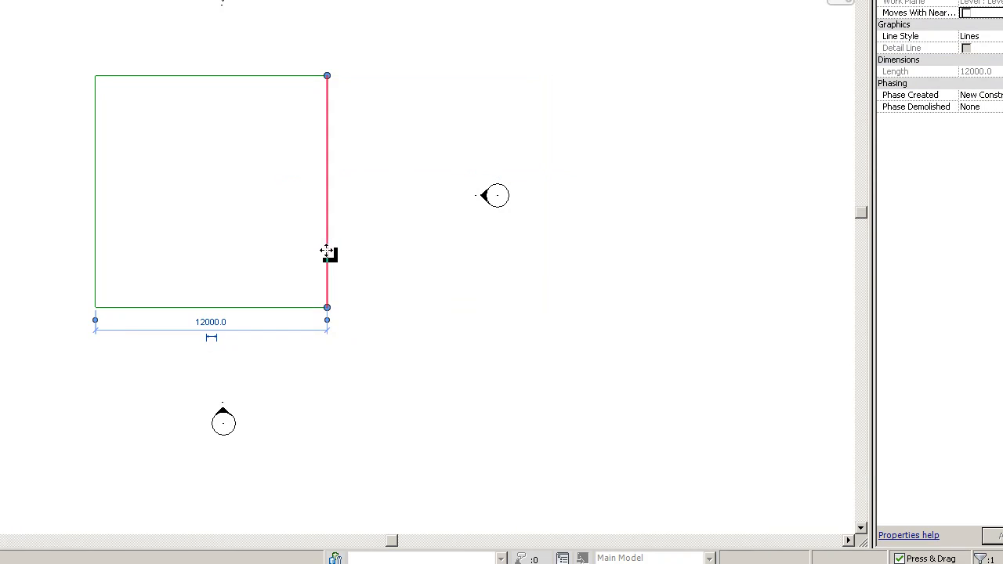
pyautogui.click(449, 350)
# Select all four lines of the rectangle, move them together over the right elevation marker and back, and clear the selection
pyautogui.moveTo(67, 51)
pyautogui.mouseDown()
pyautogui.moveTo(369, 374)
pyautogui.moveTo(361, 329)
pyautogui.mouseUp()
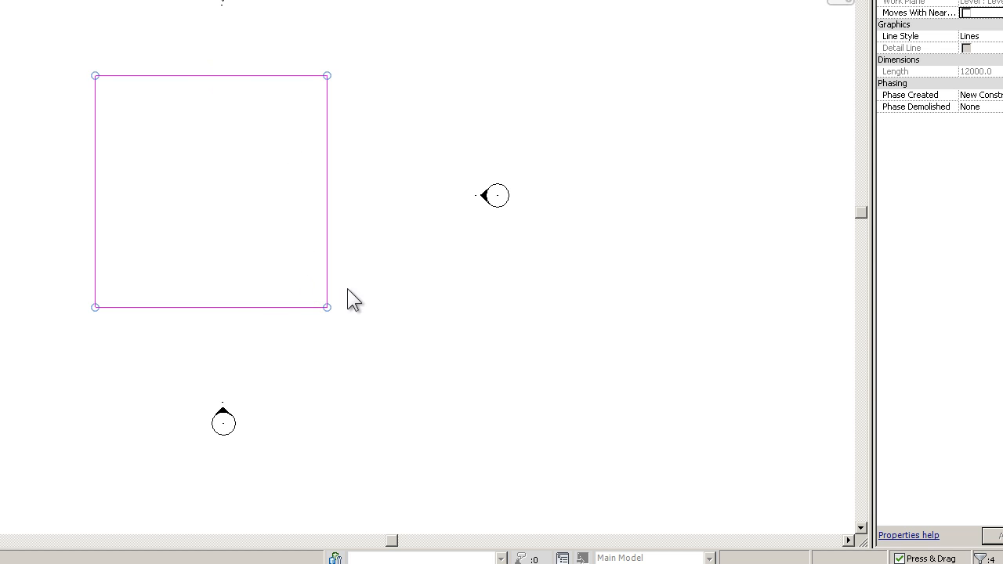
pyautogui.keyDown('ctrl'); pyautogui.moveTo(219, 309); pyautogui.dragTo(522, 314); pyautogui.keyUp('ctrl')
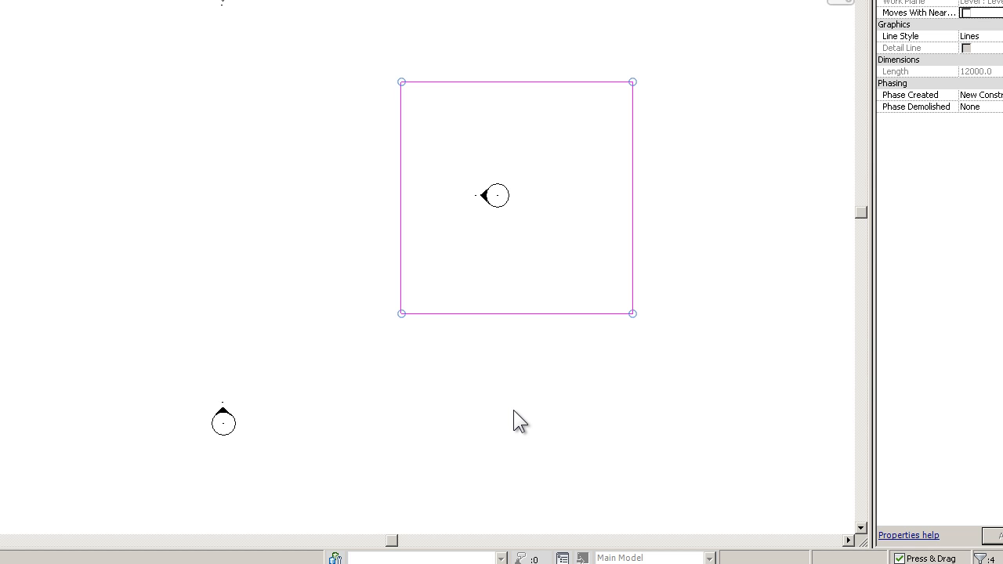
pyautogui.keyDown('ctrl'); pyautogui.moveTo(556, 314); pyautogui.dragTo(274, 325); pyautogui.keyUp('ctrl')
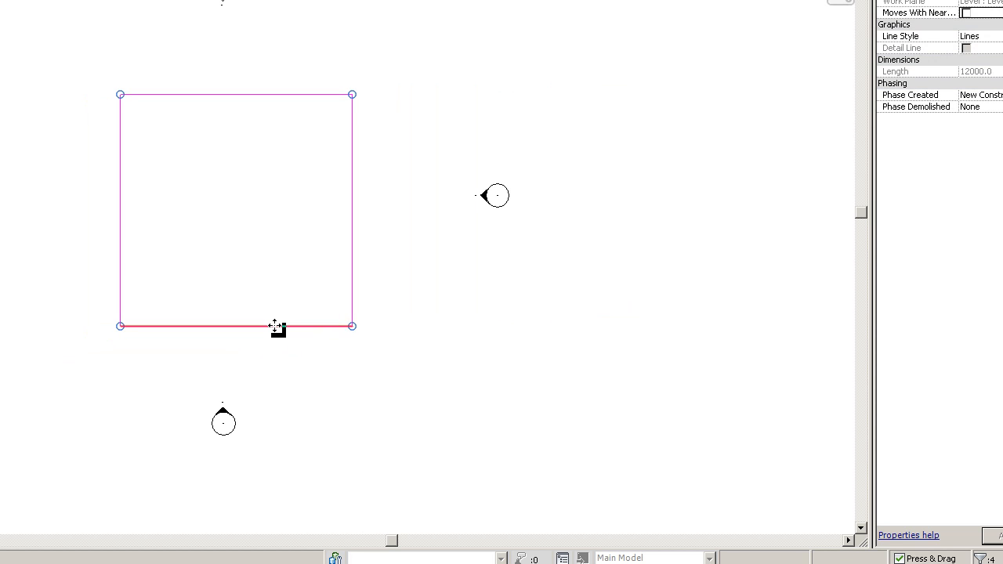
pyautogui.press('Escape')
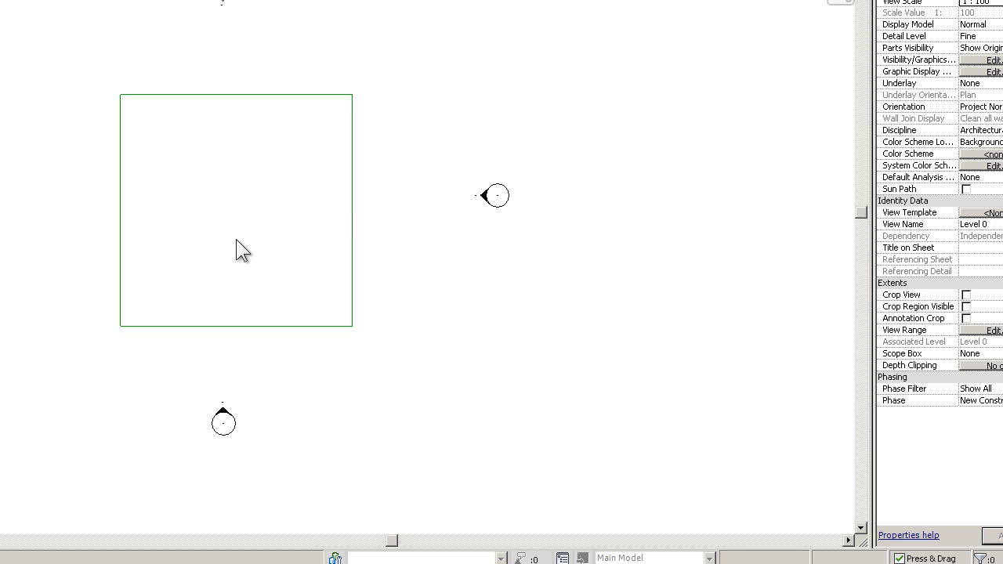
# Select the rectangle's right line and move it 6000 mm to the left with the Move tool, using a start point outside the rectangle
pyautogui.click(354, 189)
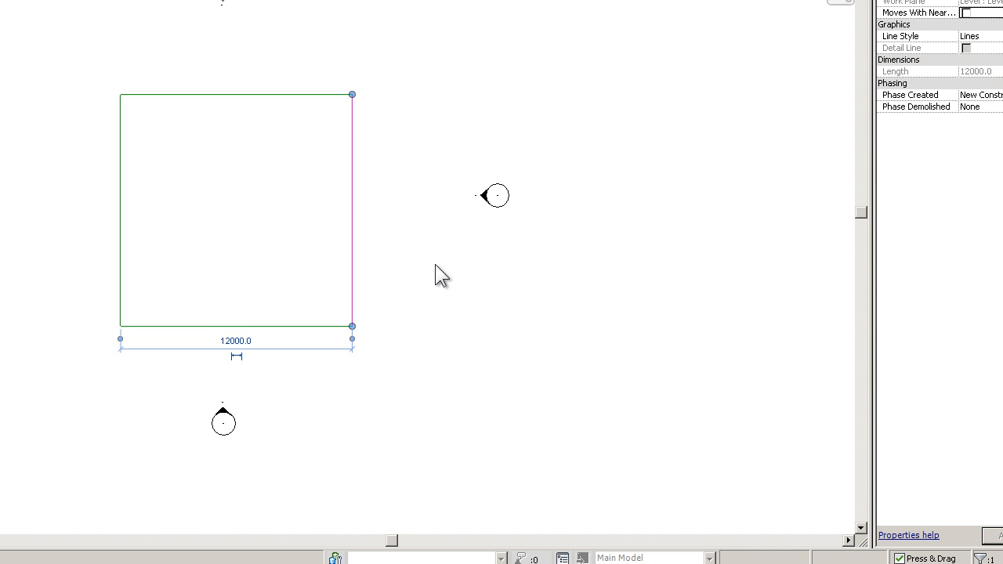
pyautogui.click(423, 91)
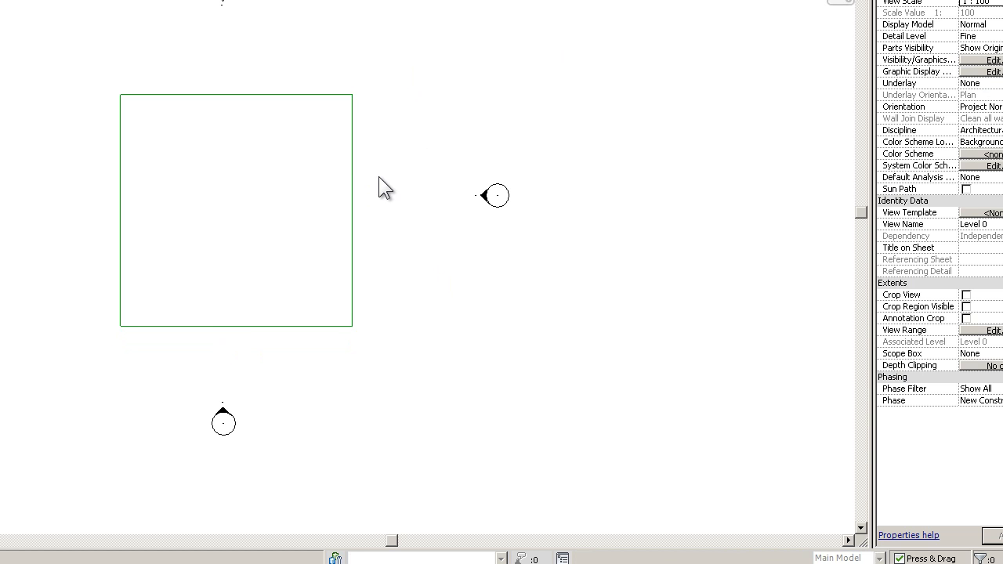
pyautogui.click(354, 168)
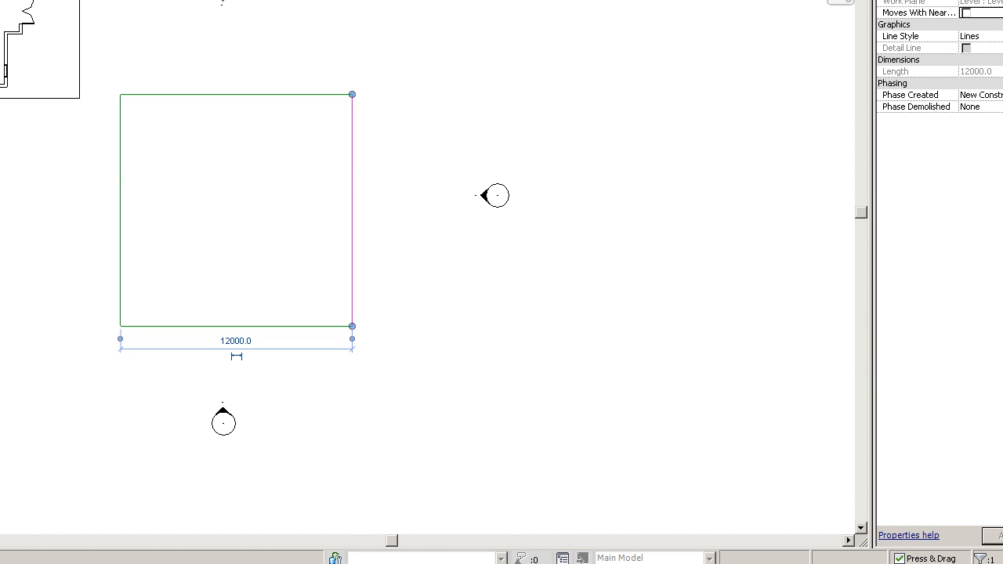
pyautogui.click(50, 83)
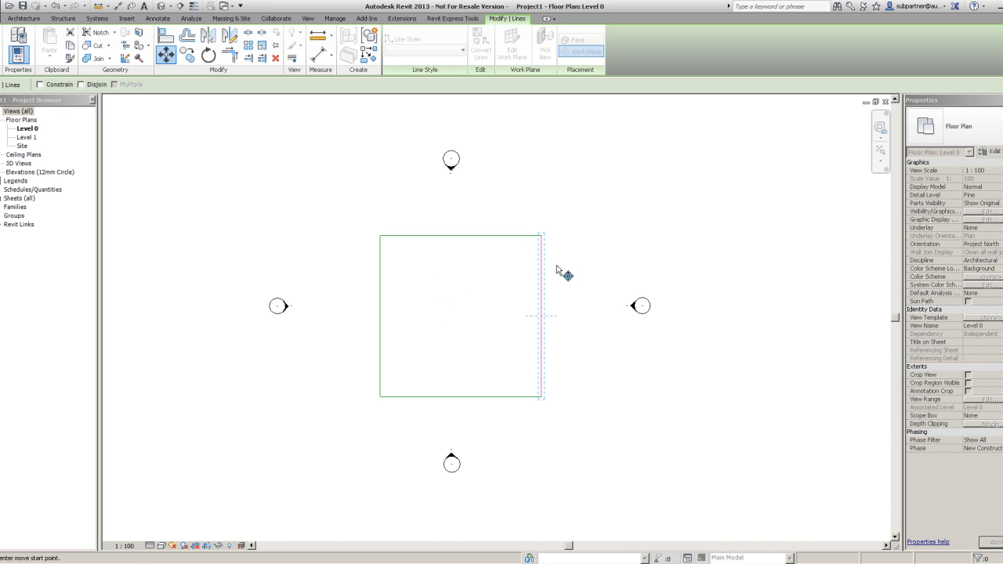
pyautogui.click(589, 198)
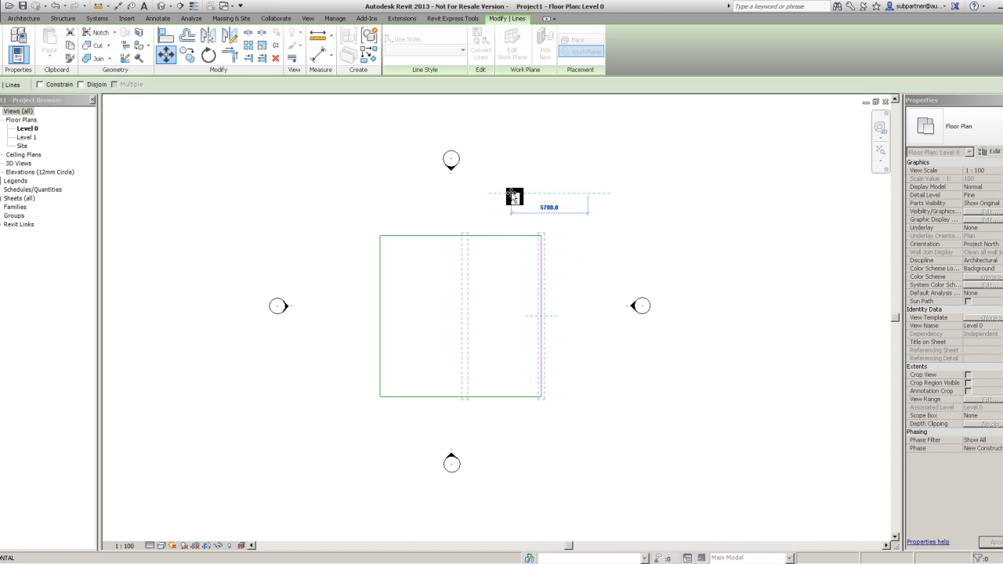
pyautogui.write('6')
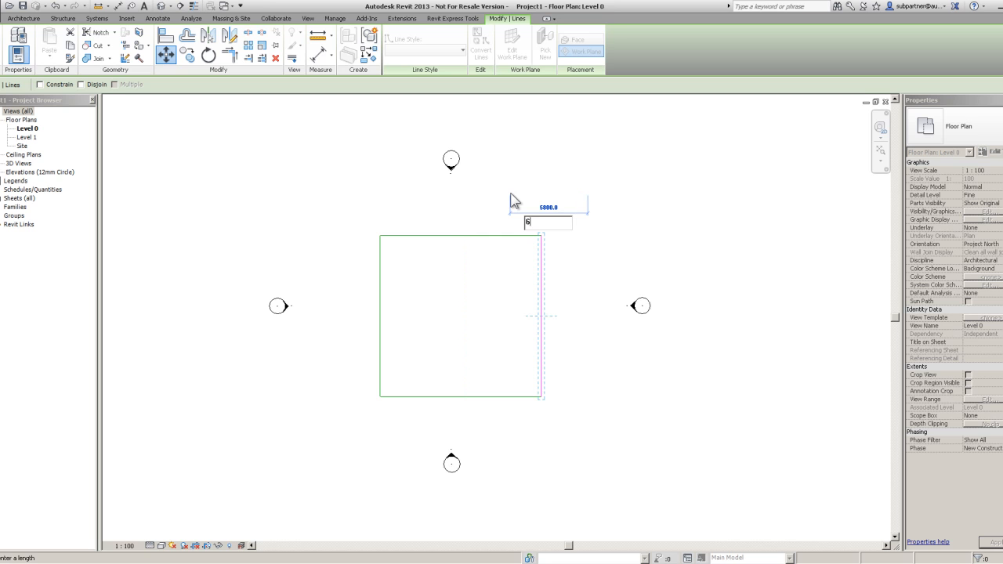
pyautogui.write('000')
pyautogui.press('Return')
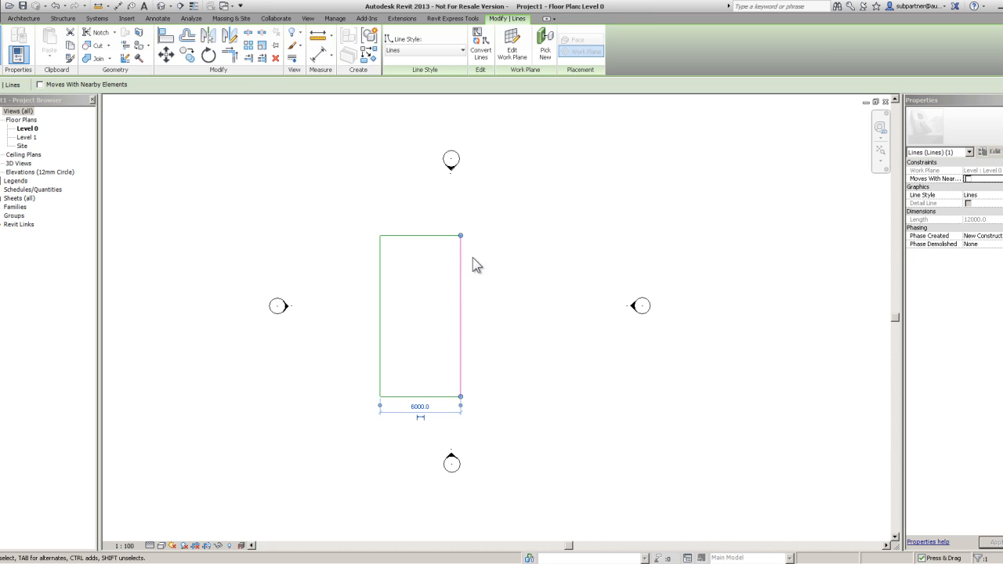
# Move the rectangle's right line 3000 mm to the right from its midpoint with the Move tool, and clear the selection
pyautogui.click(166, 56)
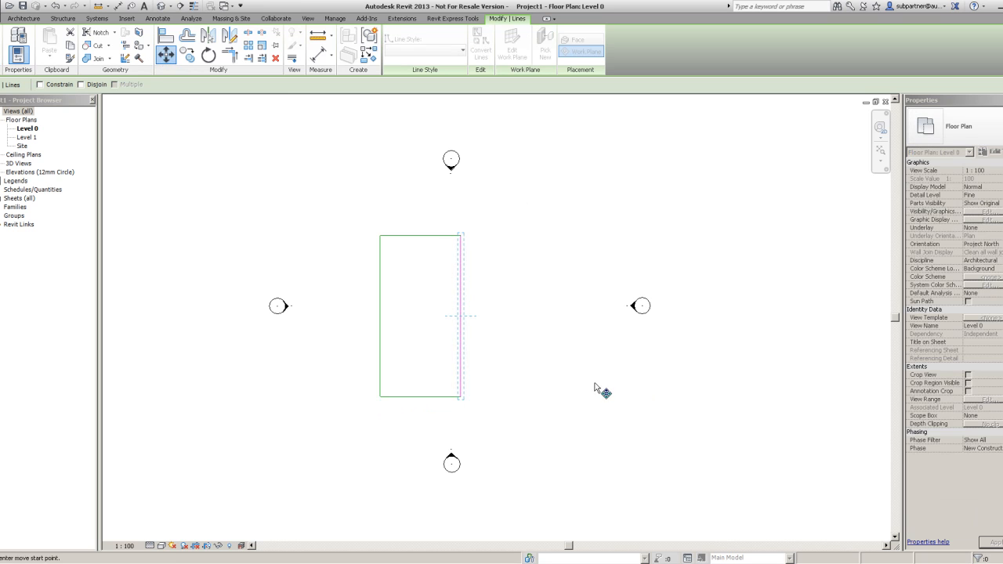
pyautogui.click(462, 317)
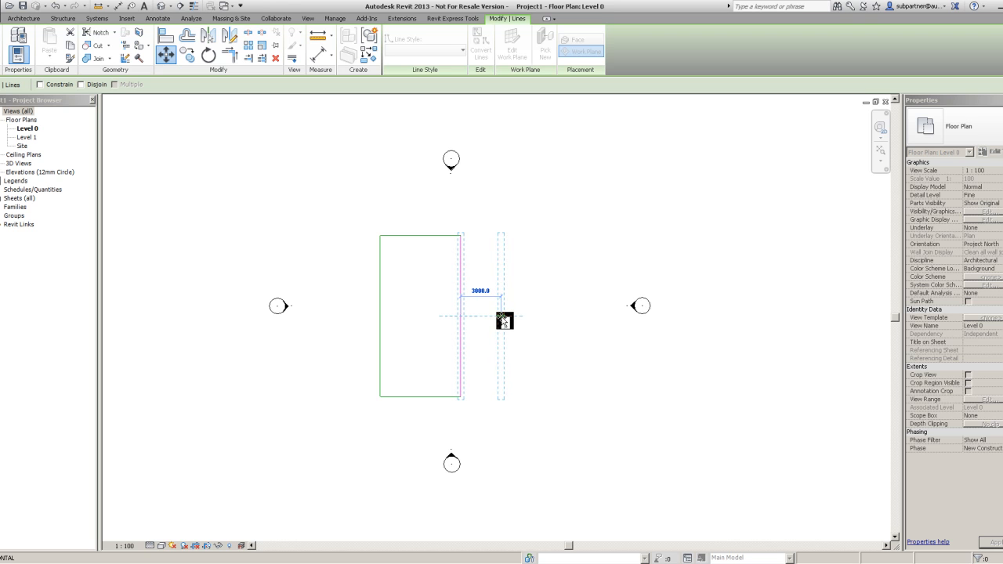
pyautogui.click(504, 321)
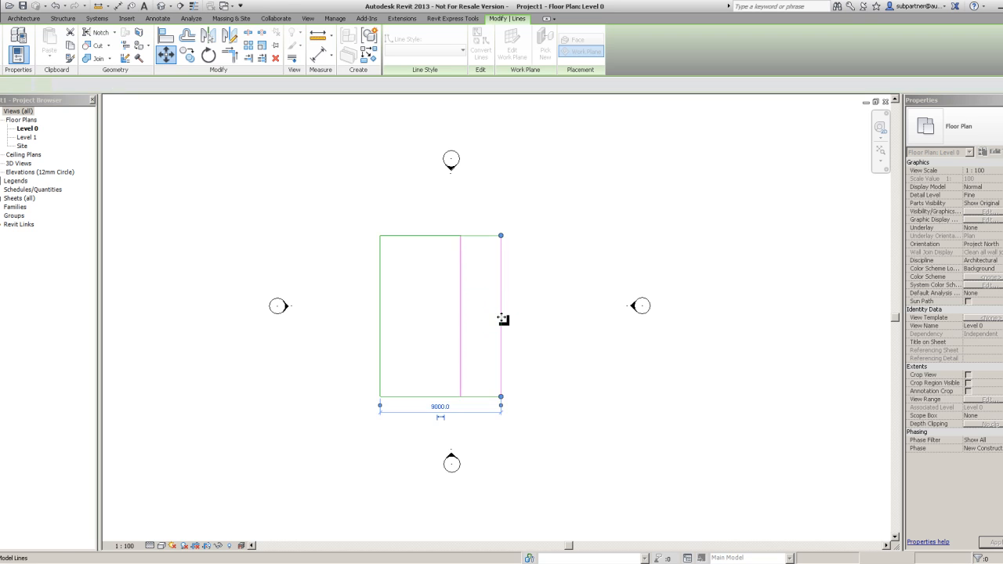
pyautogui.click(586, 386)
# Select the whole rectangle, move it left from its bottom midpoint to its bottom-left corner, and clear the selection
pyautogui.moveTo(357, 222); pyautogui.dragTo(542, 428)
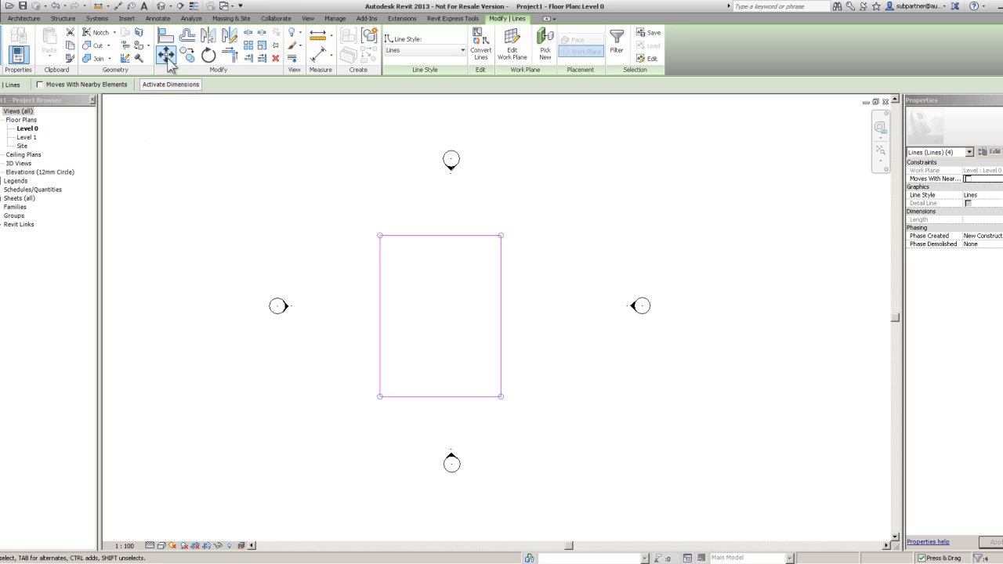
pyautogui.click(170, 62)
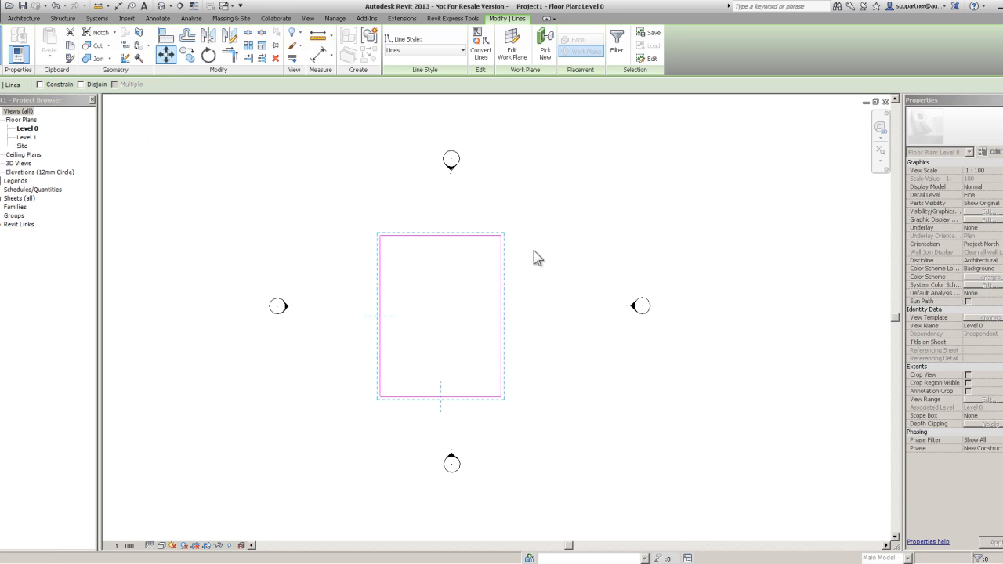
pyautogui.click(440, 397)
pyautogui.click(381, 398)
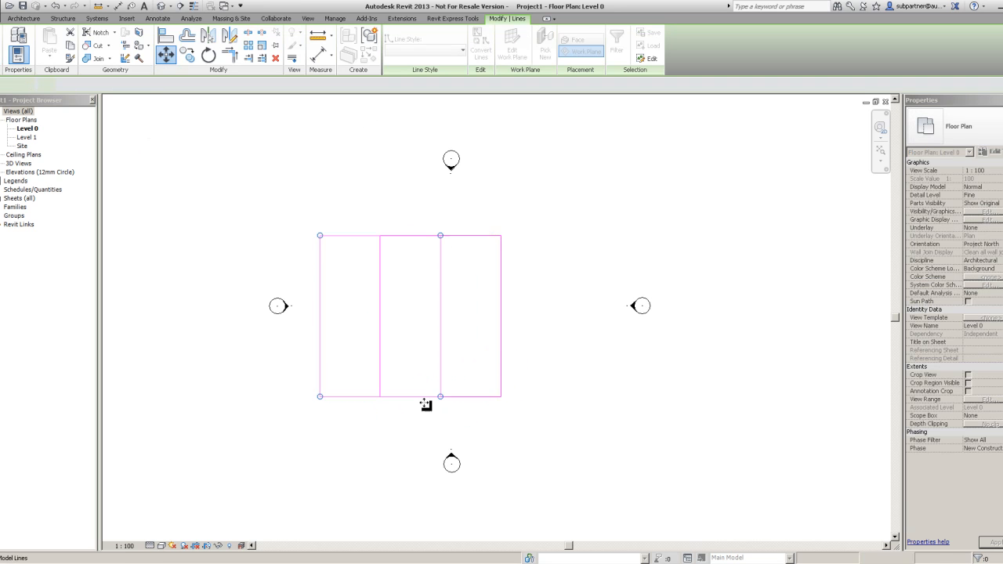
pyautogui.click(610, 431)
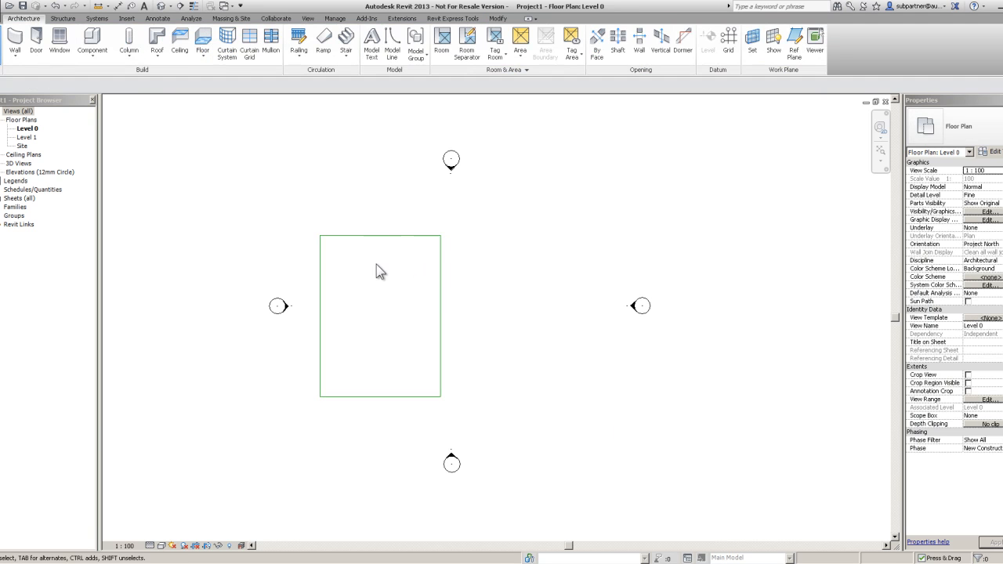
# Move the rectangle's right line by the rectangle's width, using the top-left corner as start point and the top-right corner as end point
pyautogui.click(441, 280)
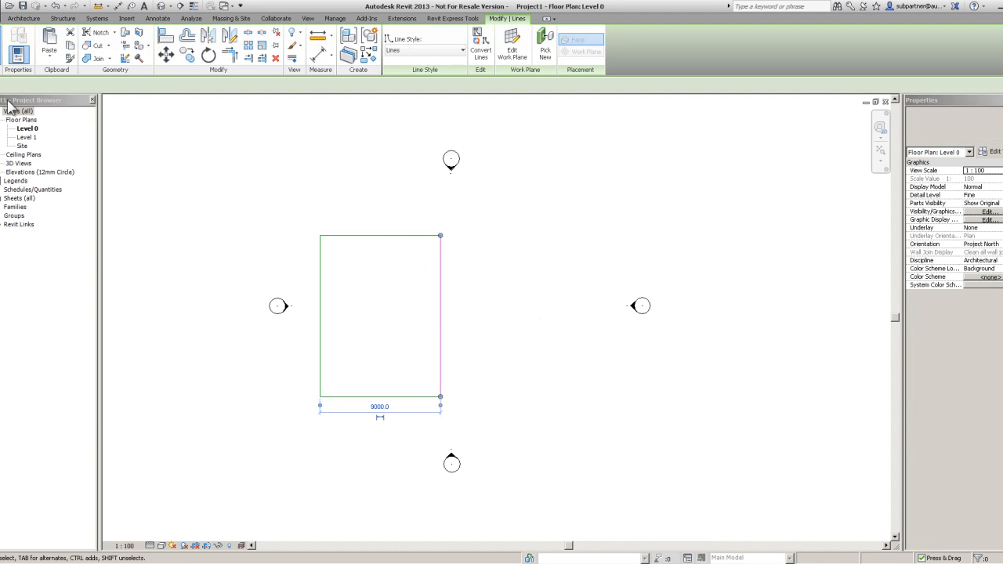
pyautogui.click(165, 53)
pyautogui.click(320, 235)
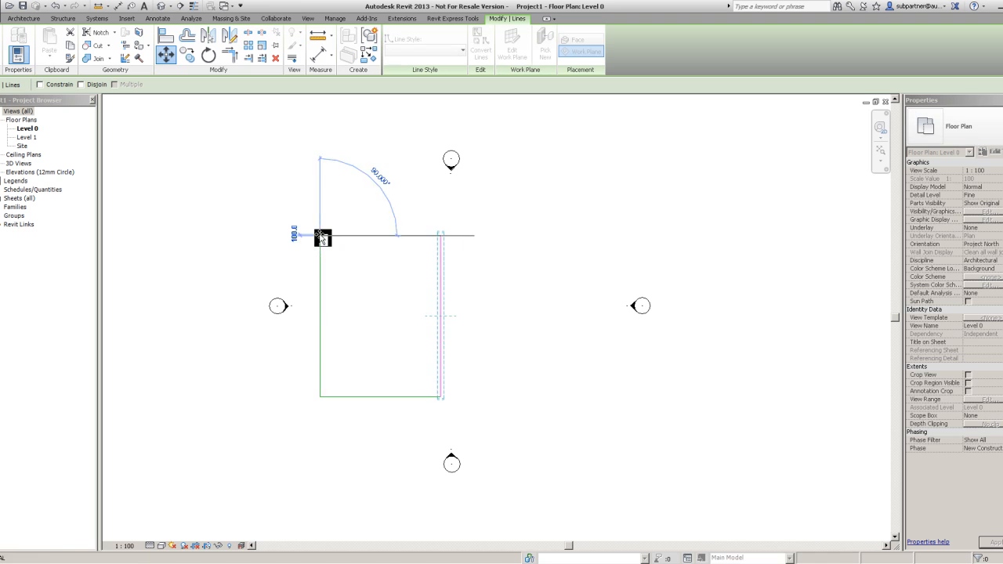
pyautogui.click(441, 235)
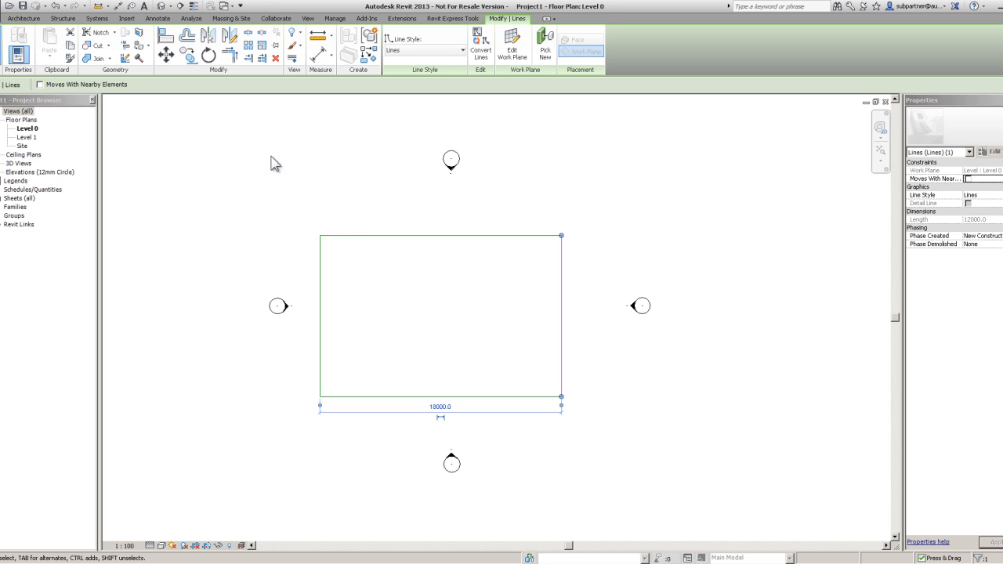
# Select all four lines of the rectangle and copy them from its bottom-left corner to its top-right corner
pyautogui.moveTo(306, 217); pyautogui.dragTo(572, 418)
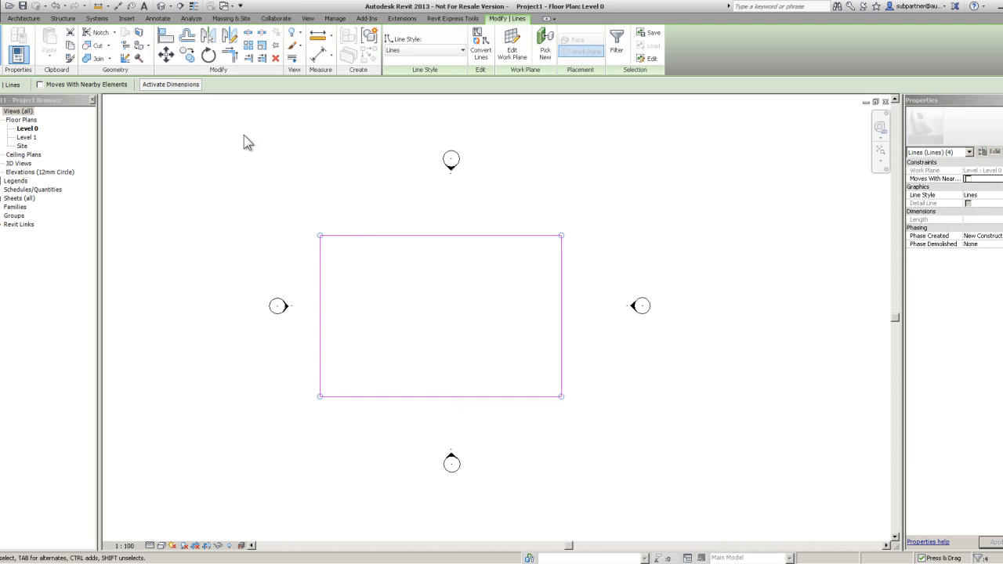
pyautogui.click(187, 53)
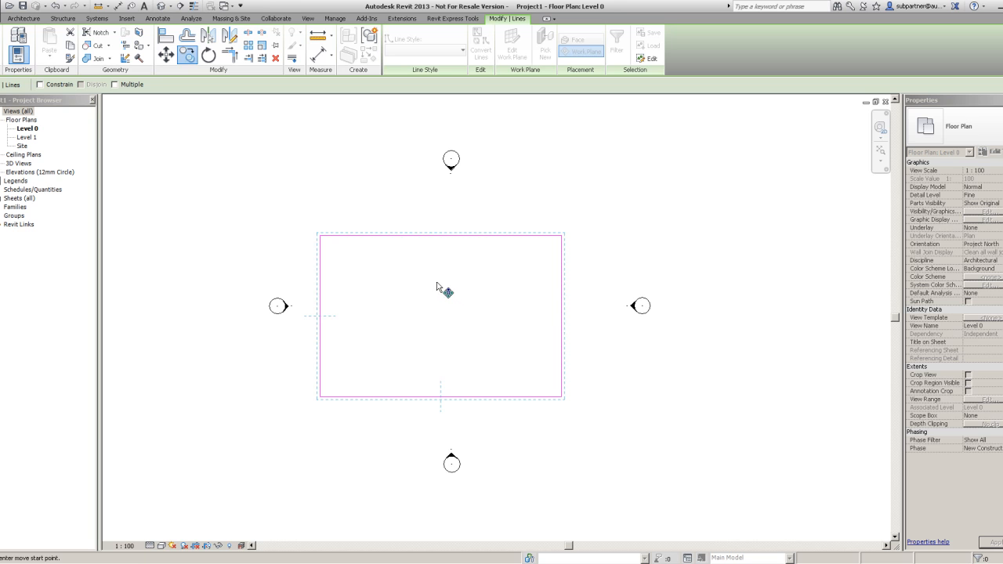
pyautogui.click(321, 396)
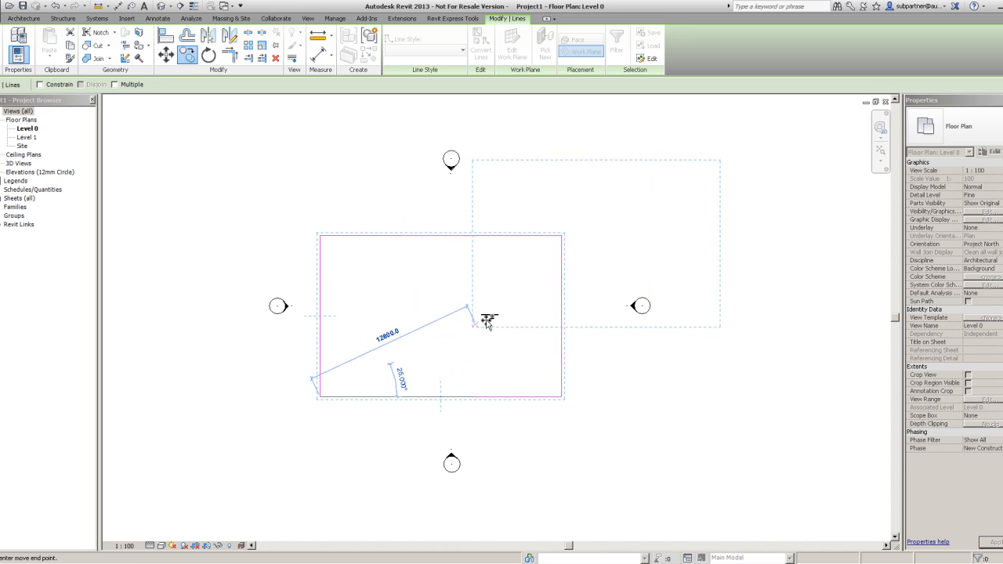
pyautogui.click(561, 235)
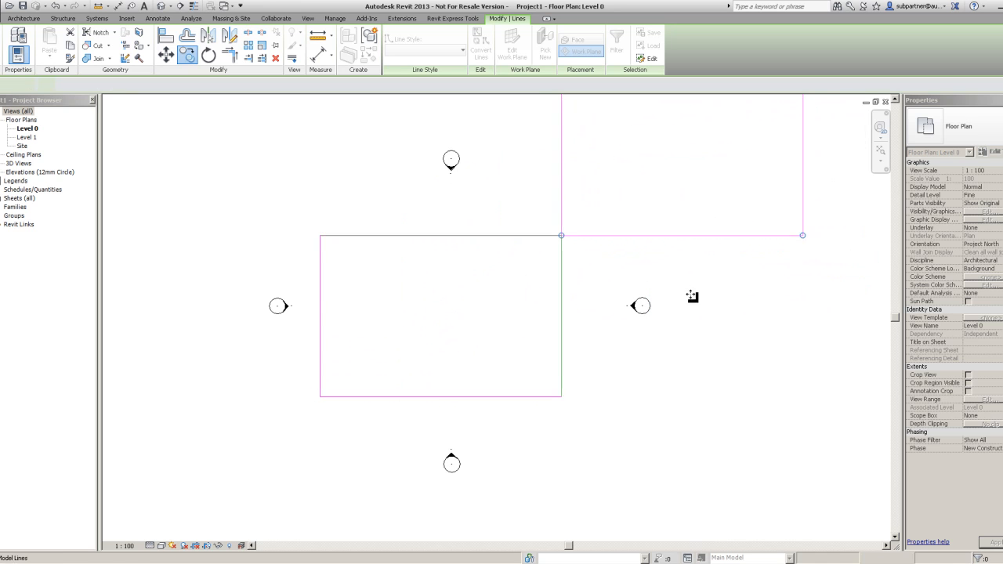
pyautogui.moveTo(687, 327); pyautogui.dragTo(625, 406, button='middle')
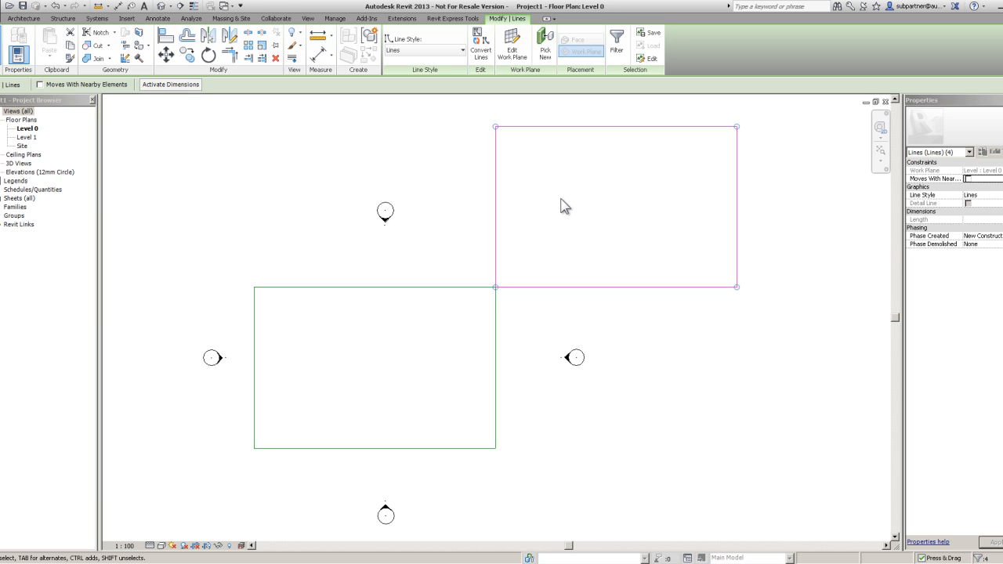
# Copy the upper rectangle with the Multiple option from its top-left corner to its bottom-left, bottom-right and top-right corners, and end the command
pyautogui.click(187, 55)
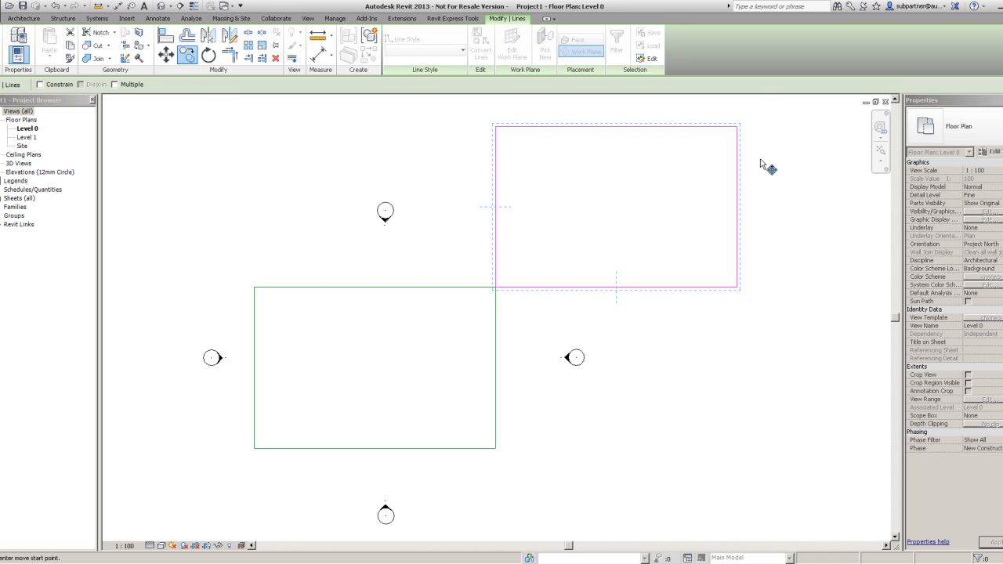
pyautogui.click(115, 85)
pyautogui.click(496, 129)
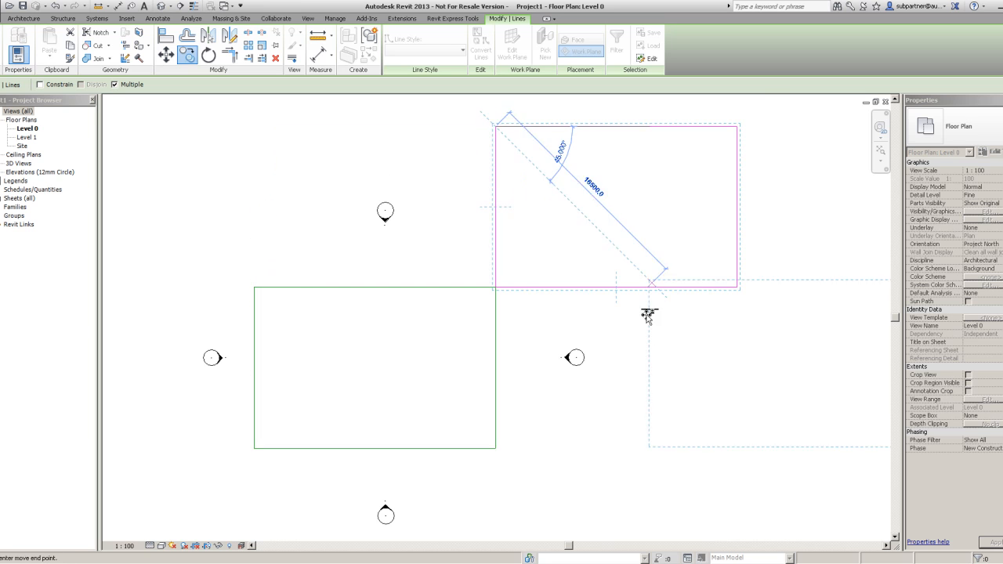
pyautogui.click(496, 289)
pyautogui.click(737, 287)
pyautogui.click(738, 127)
pyautogui.moveTo(625, 335); pyautogui.dragTo(449, 328, button='middle')
pyautogui.scroll(-2, 449, 329)
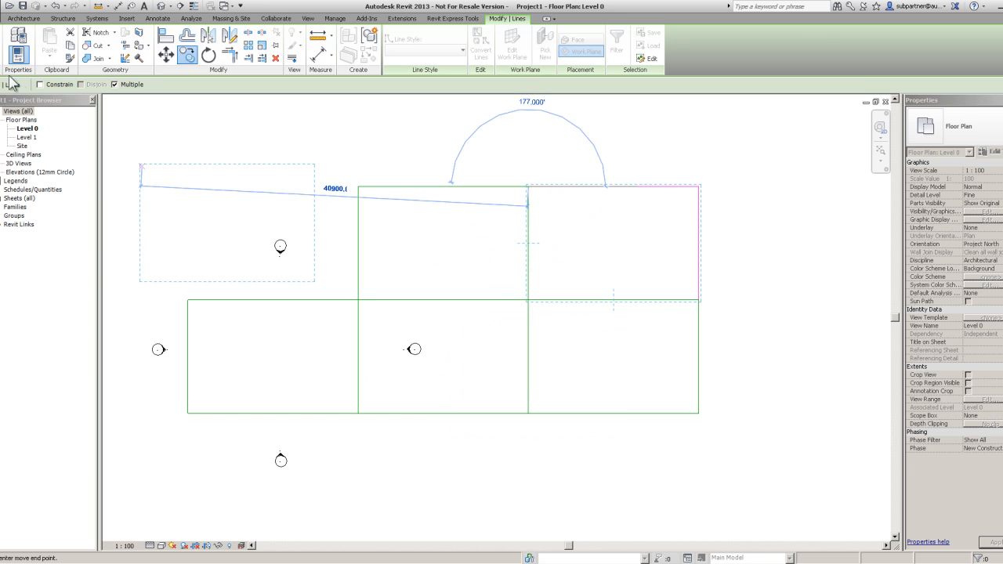
pyautogui.click(1, 45)
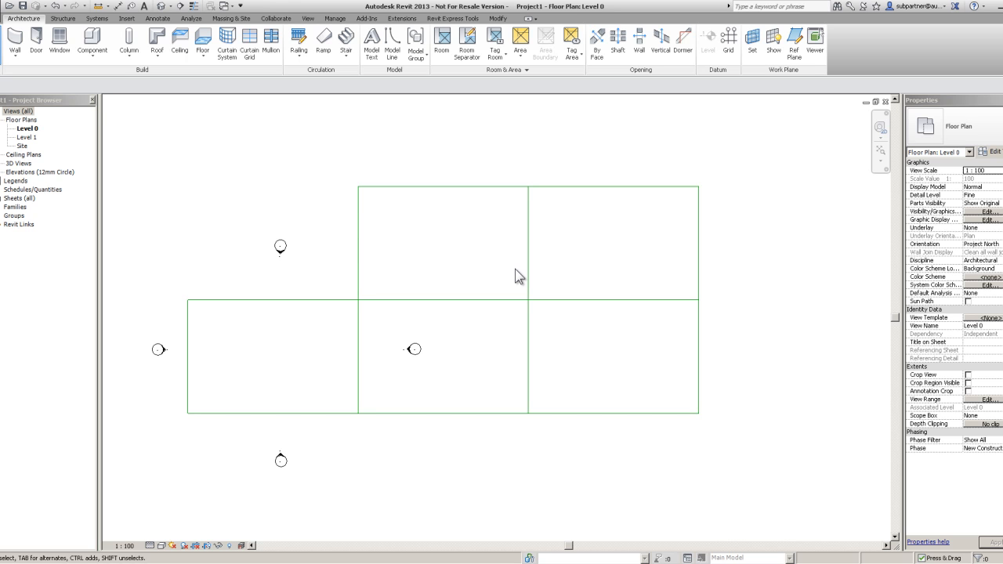
# Undo all the rectangle copies, keeping only the original rectangle
pyautogui.hotkey('ctrl', 'z')
pyautogui.hotkey('ctrl', 'z')
pyautogui.hotkey('ctrl', 'z')
pyautogui.hotkey('ctrl', 'z')
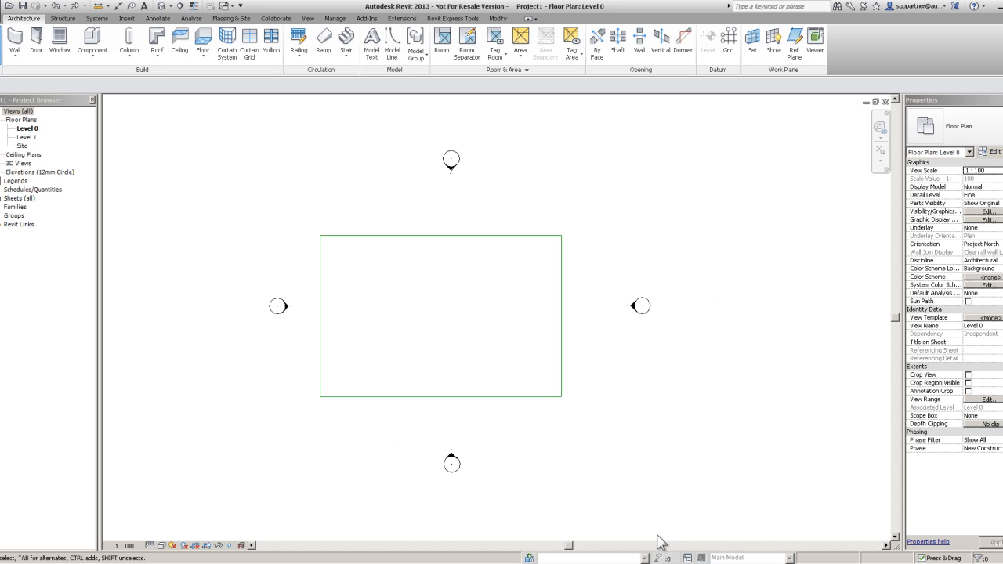
# Draw a diagonal model line from the rectangle's top-right corner to its bottom-left corner by creating one similar to its right line
pyautogui.click(562, 373)
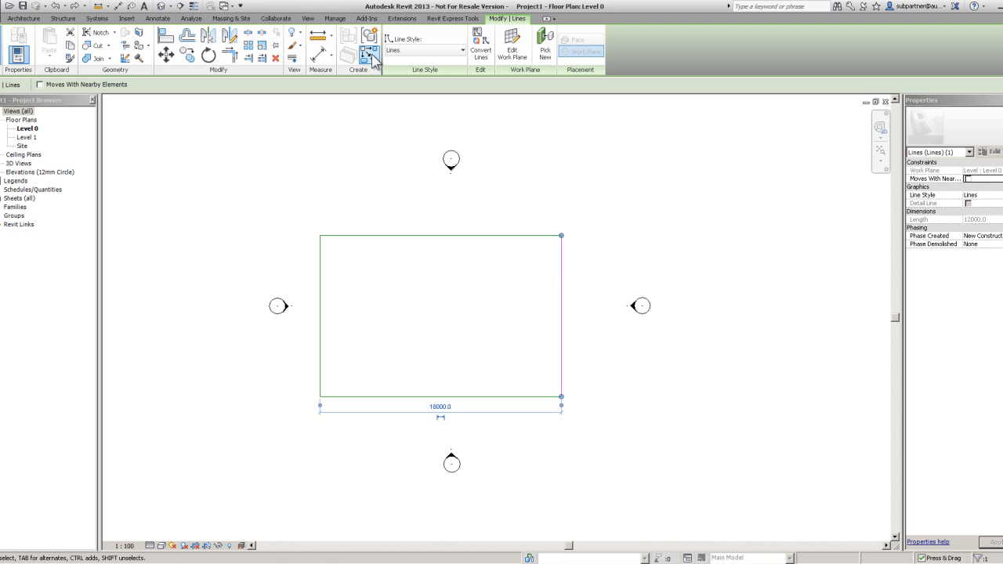
pyautogui.click(369, 55)
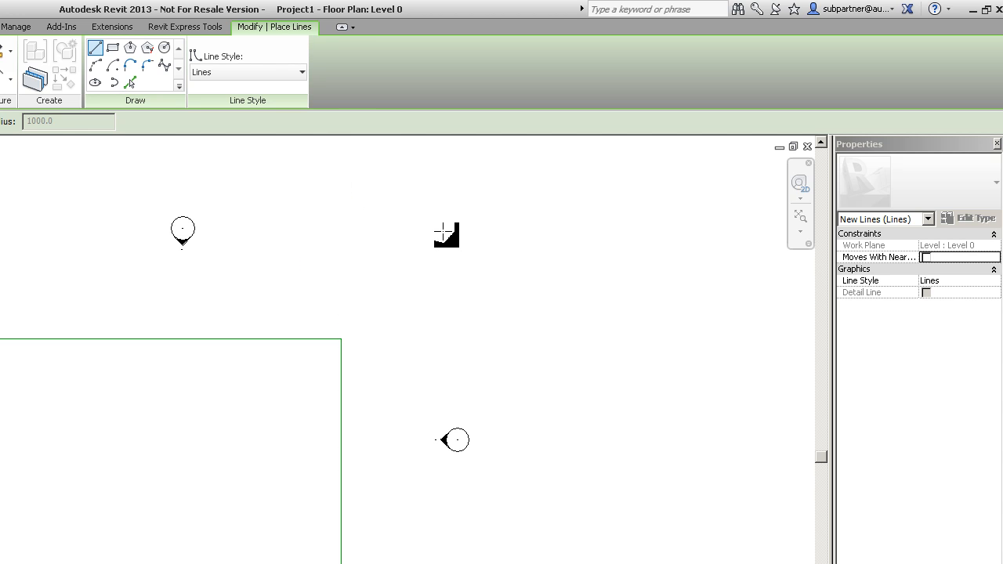
pyautogui.click(341, 339)
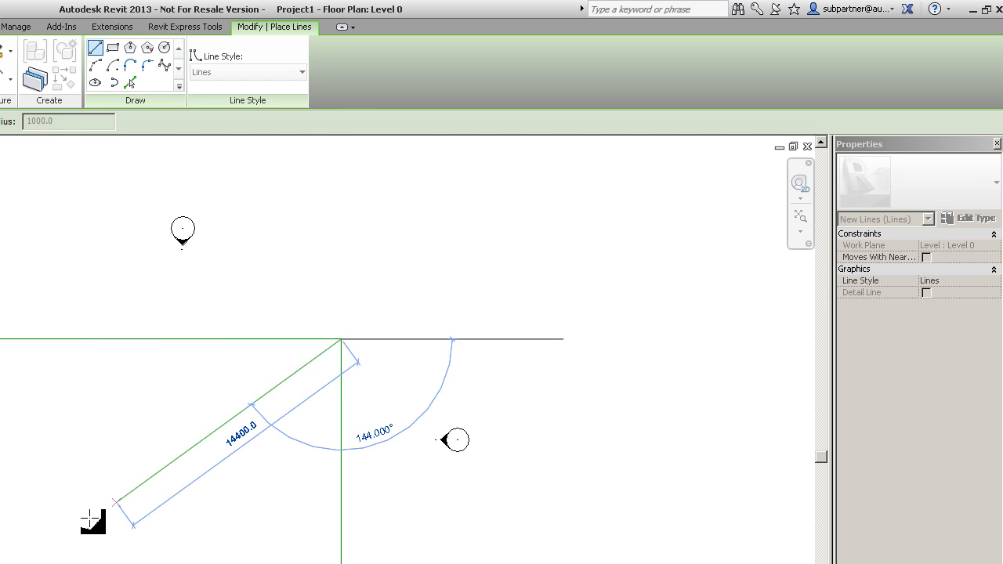
pyautogui.press('Escape')
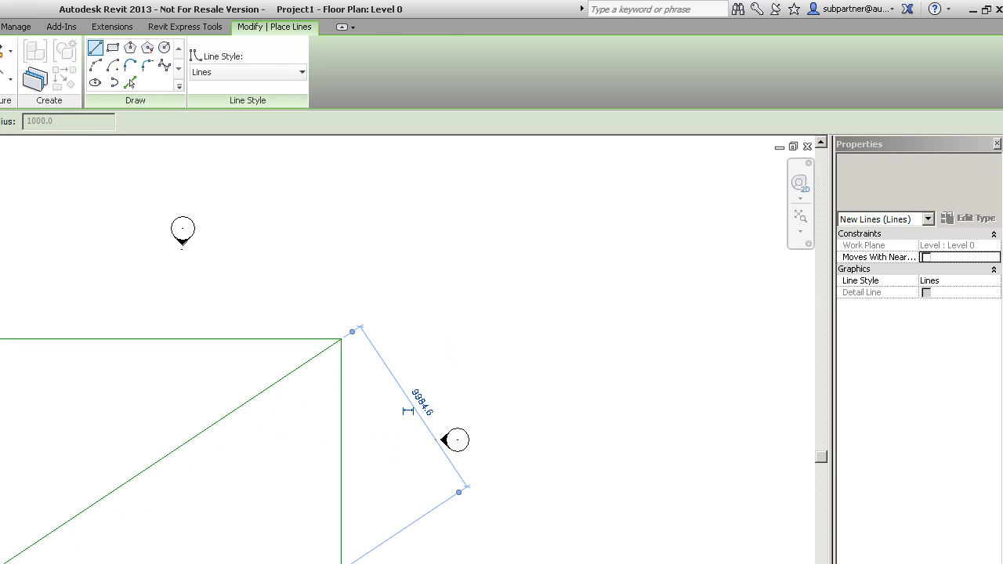
pyautogui.press('Escape')
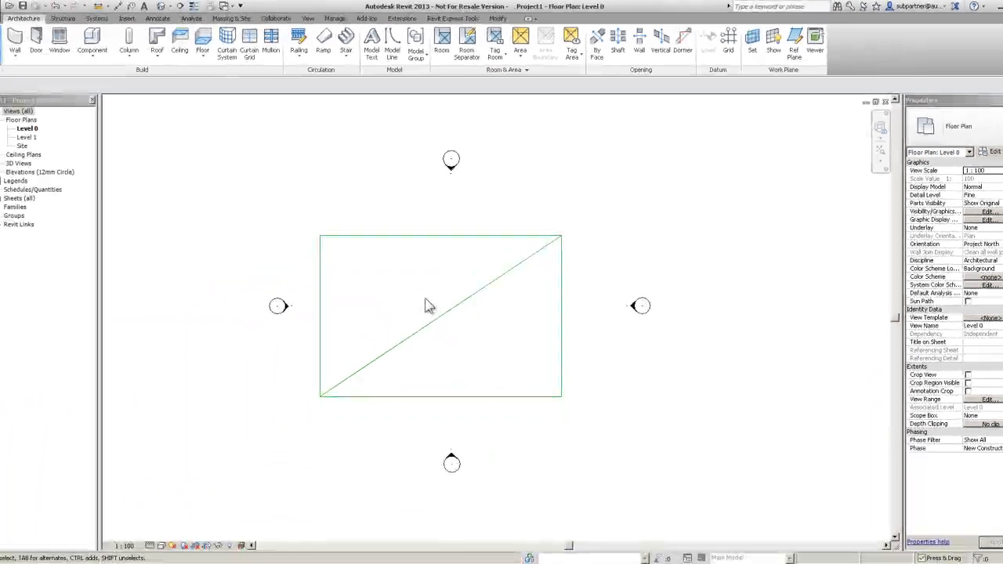
# Select the rectangle and its diagonal and rotate them 90° clockwise about their centre, picking a horizontal start ray and a vertical end ray
pyautogui.moveTo(307, 228); pyautogui.dragTo(594, 407)
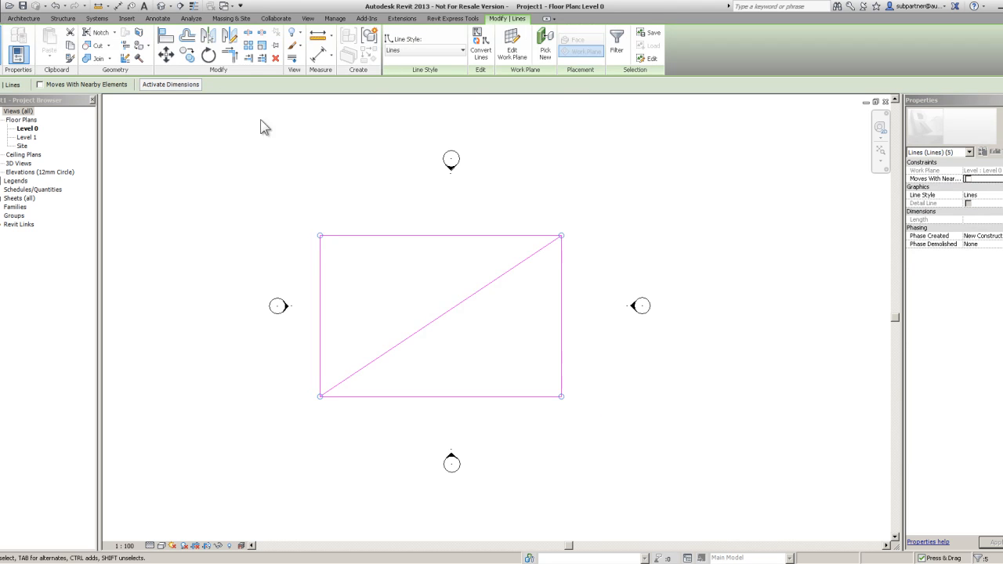
pyautogui.click(207, 58)
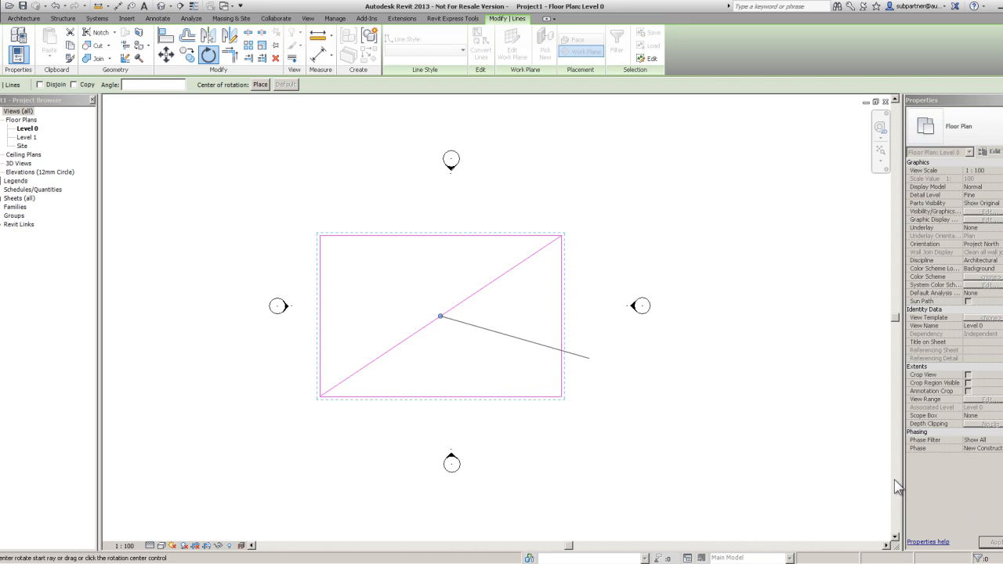
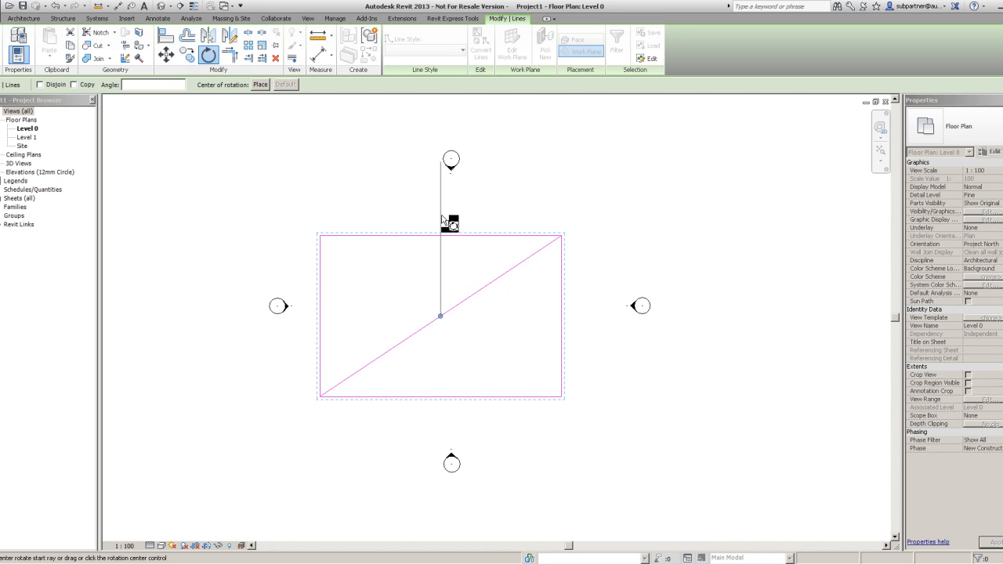
pyautogui.click(372, 317)
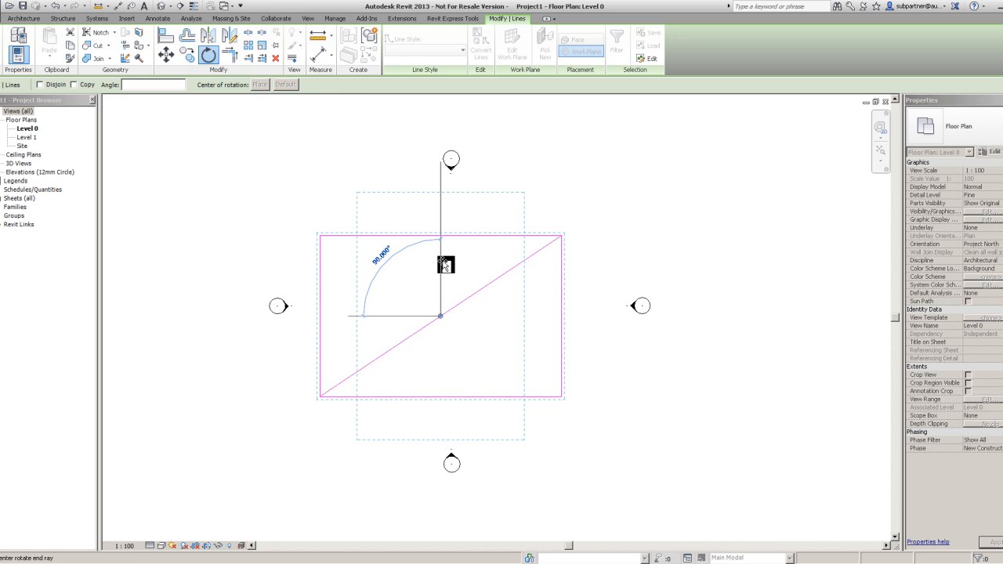
pyautogui.click(442, 264)
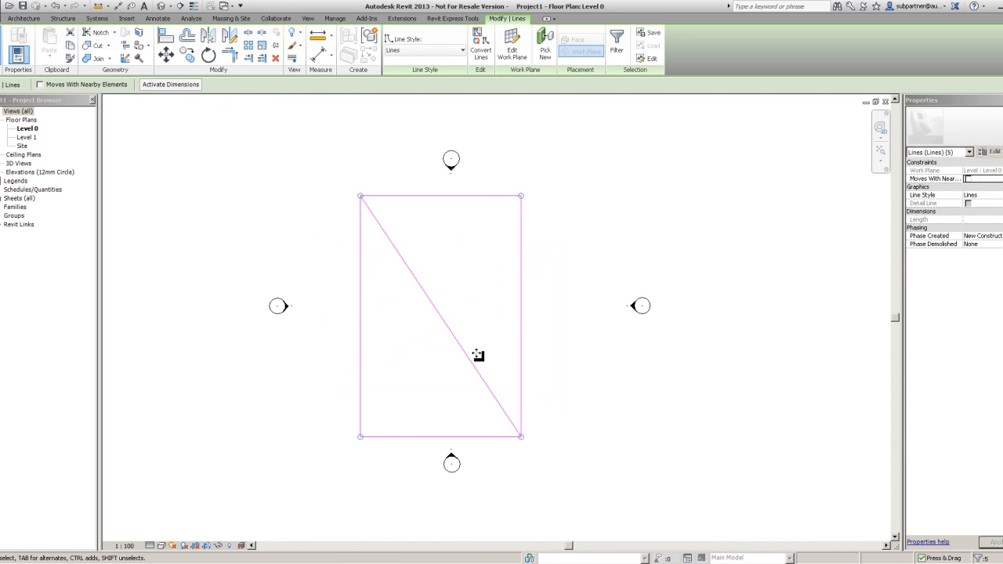
# Rotate the selected rectangle and diagonal about their centre by entering an angle of 90°
pyautogui.click(207, 55)
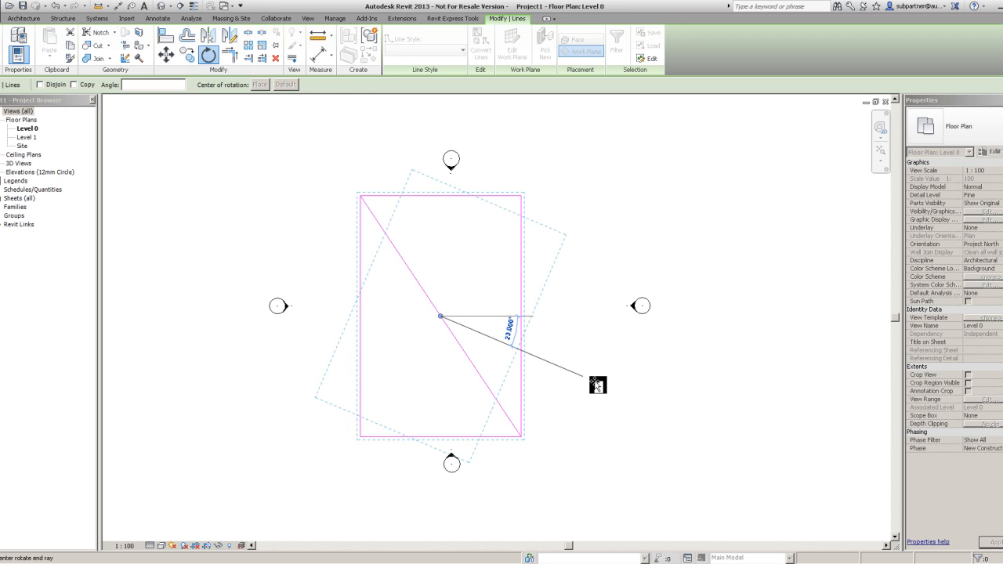
pyautogui.write('90')
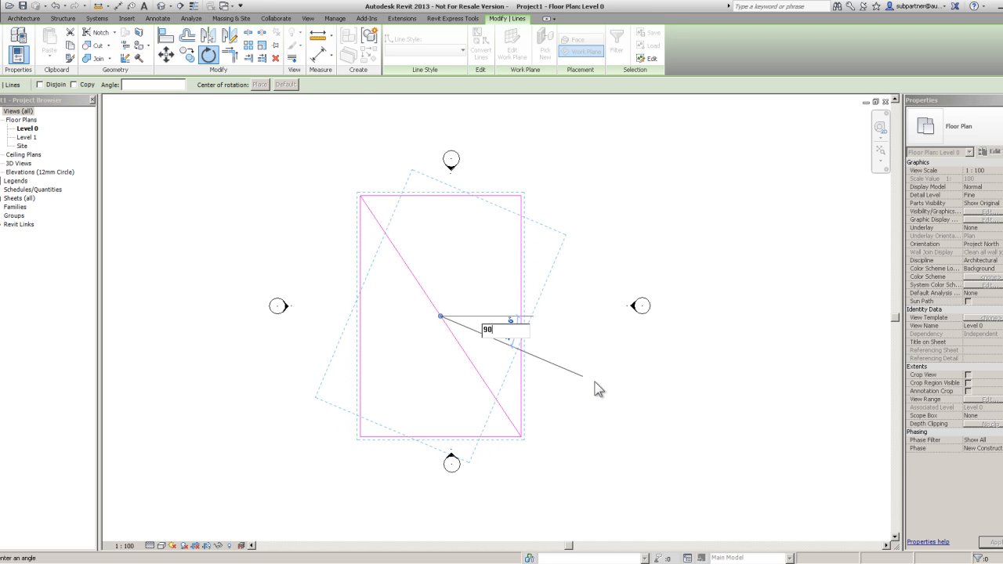
pyautogui.press('Return')
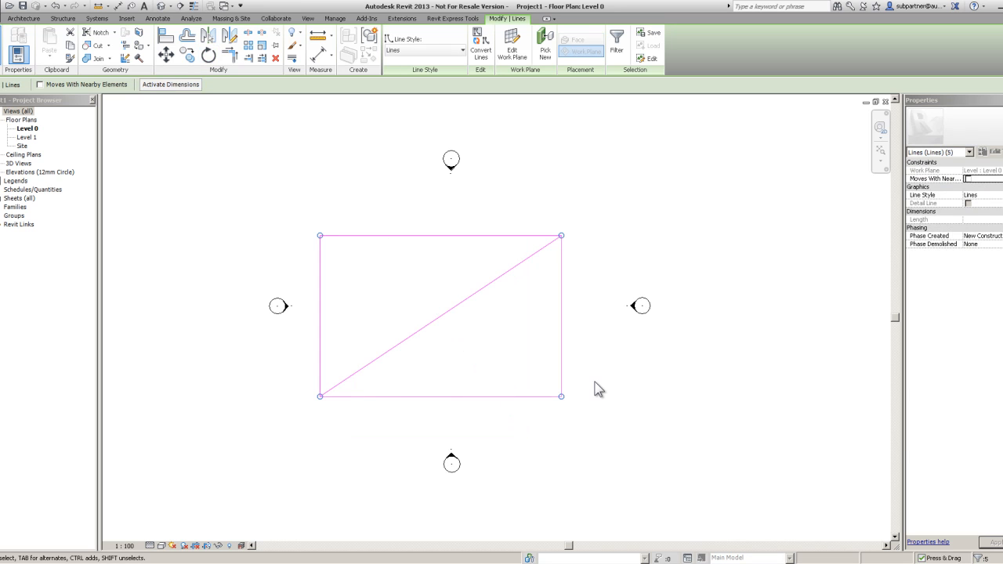
# Rotate the selected rectangle and diagonal freehand about 26° clockwise around their centre
pyautogui.click(208, 55)
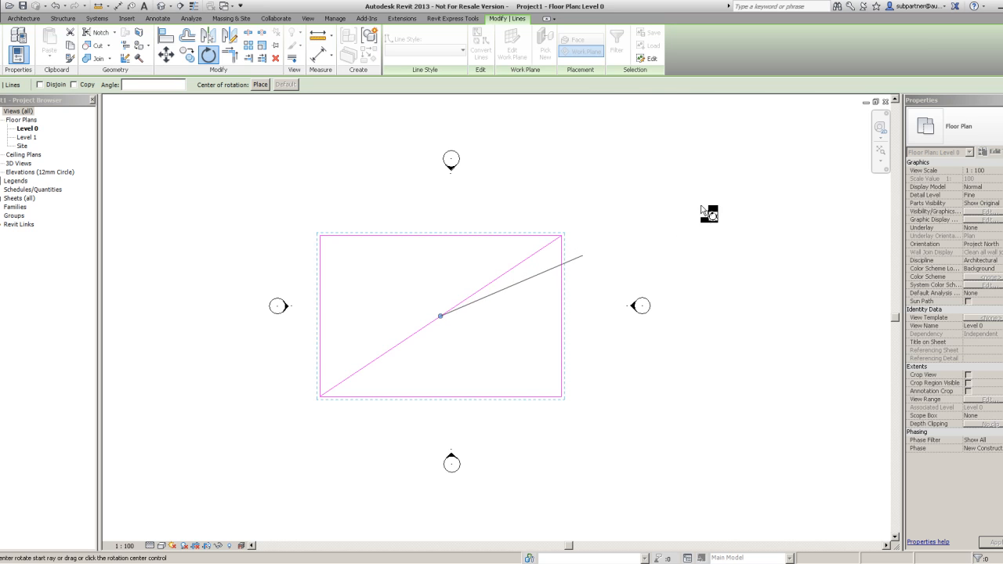
pyautogui.click(740, 188)
pyautogui.click(795, 314)
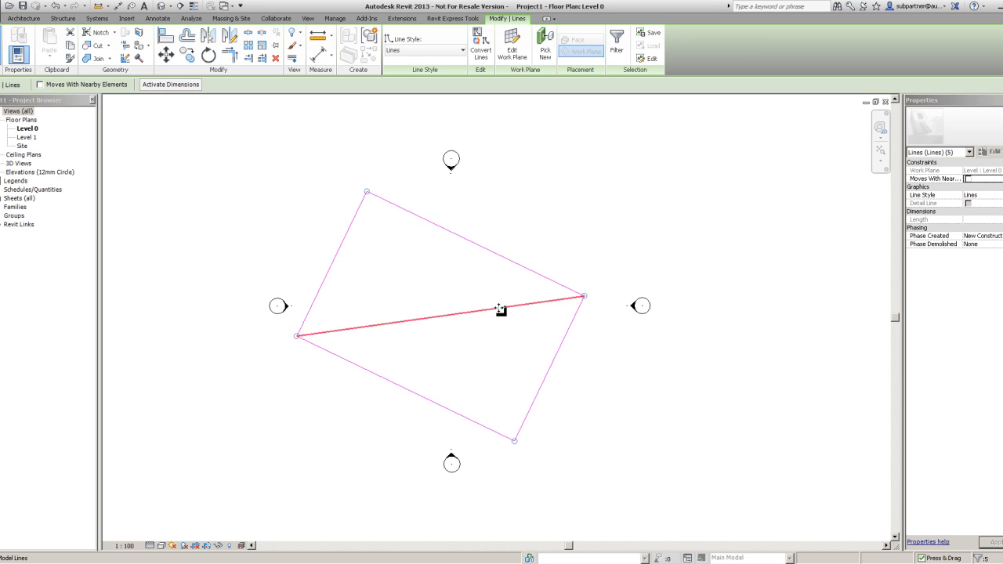
# Rotate the tilted rectangle about its left corner until its lower line is horizontal, and move it back between the elevation markers
pyautogui.click(209, 54)
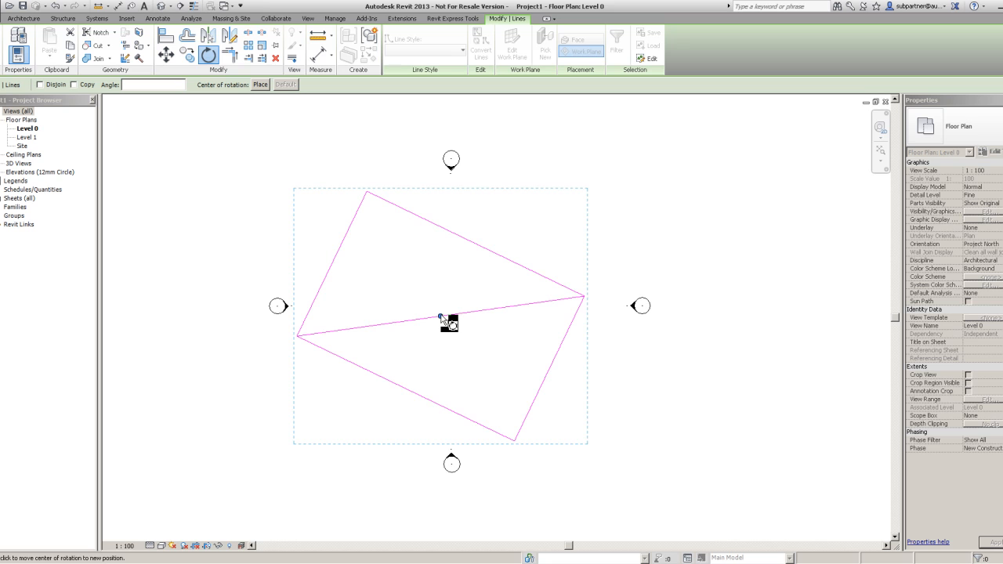
pyautogui.moveTo(441, 319); pyautogui.dragTo(297, 336)
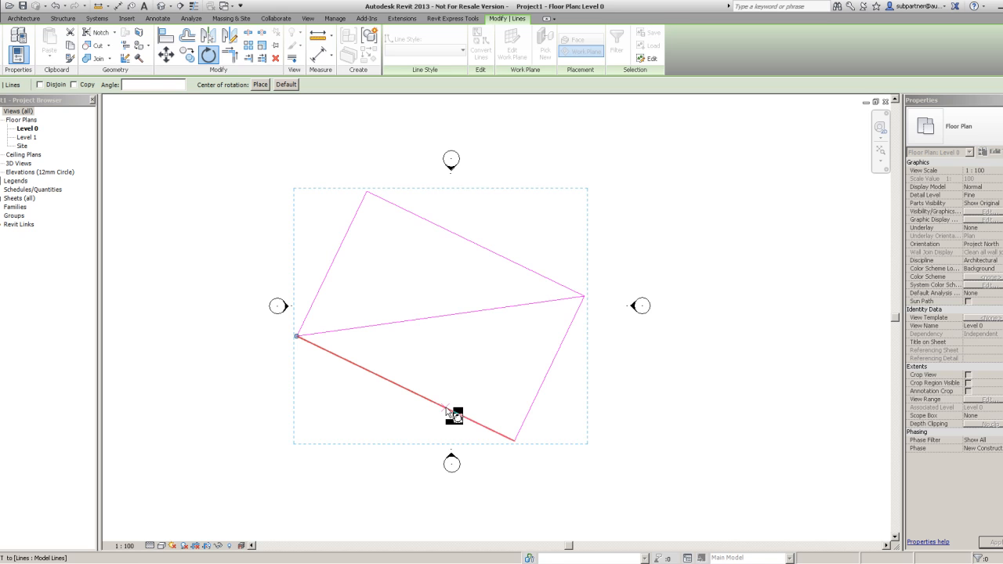
pyautogui.click(446, 409)
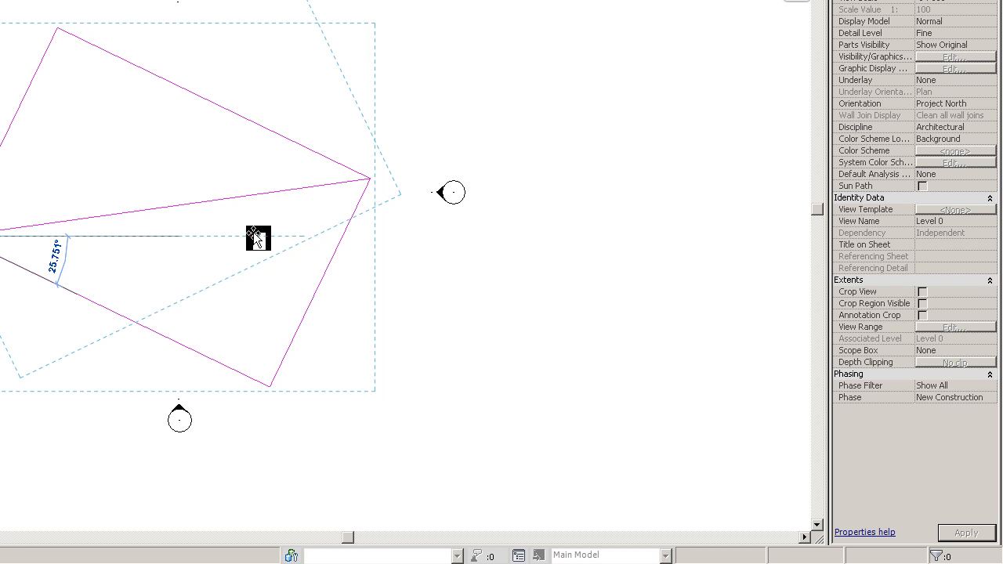
pyautogui.click(256, 236)
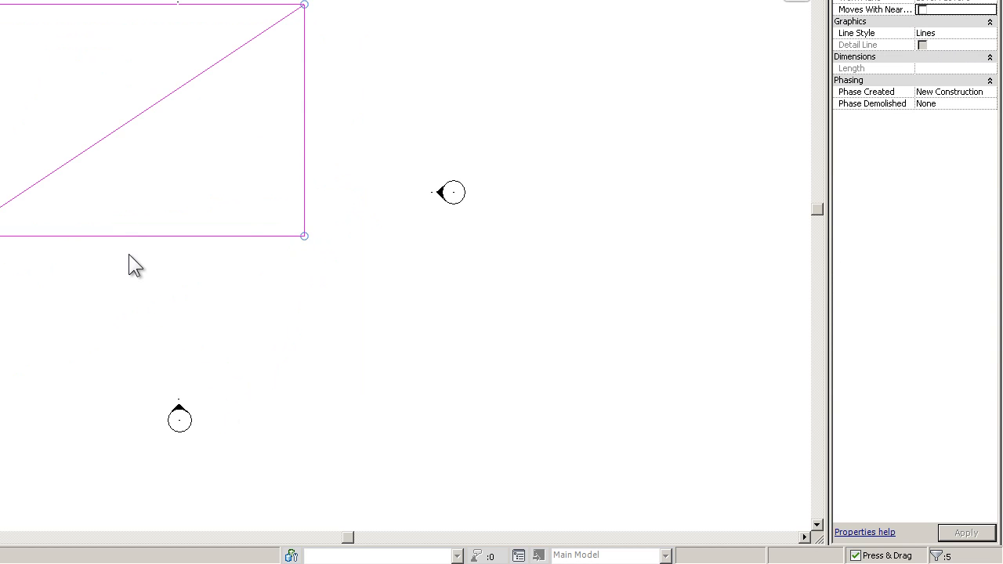
pyautogui.moveTo(139, 236); pyautogui.dragTo(181, 323)
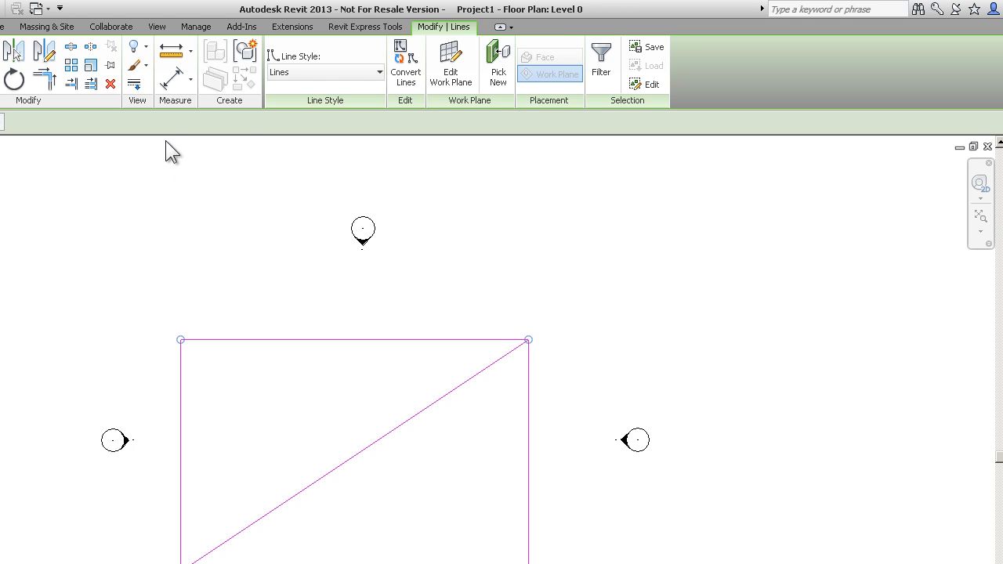
# Mirror the selected rectangle and diagonal about a drawn vertical axis a short distance beyond the rectangle's right line
pyautogui.click(50, 52)
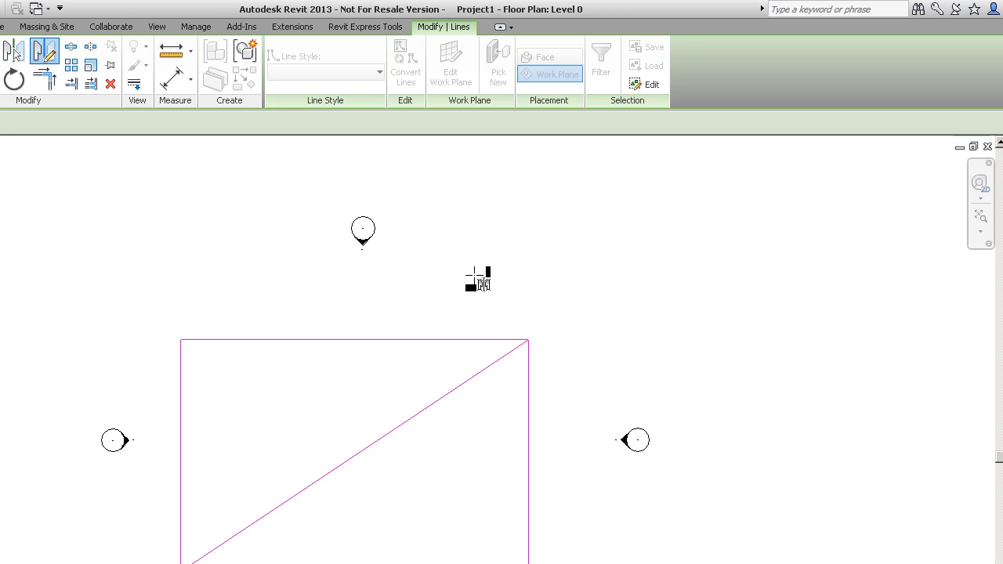
pyautogui.click(476, 154)
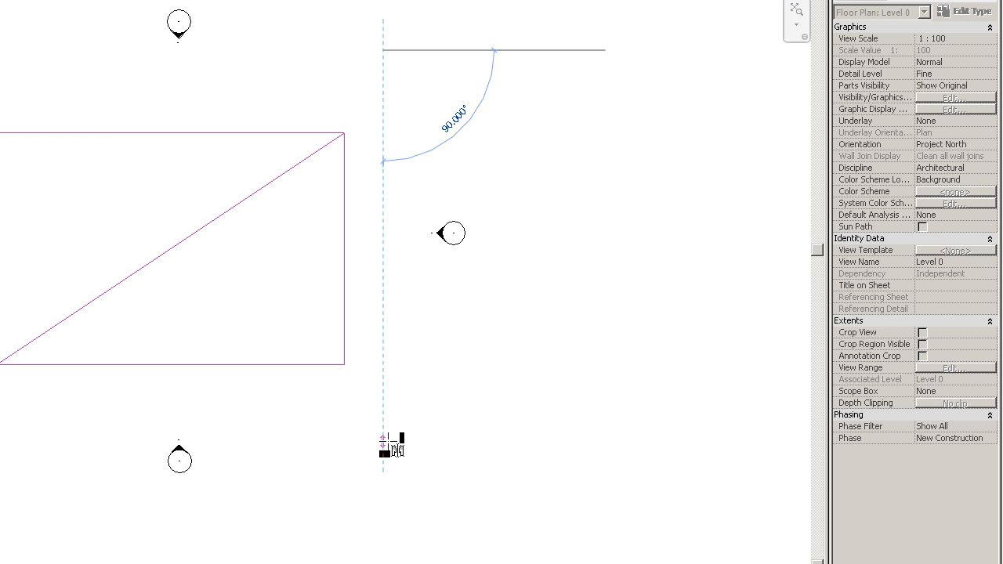
pyautogui.click(385, 443)
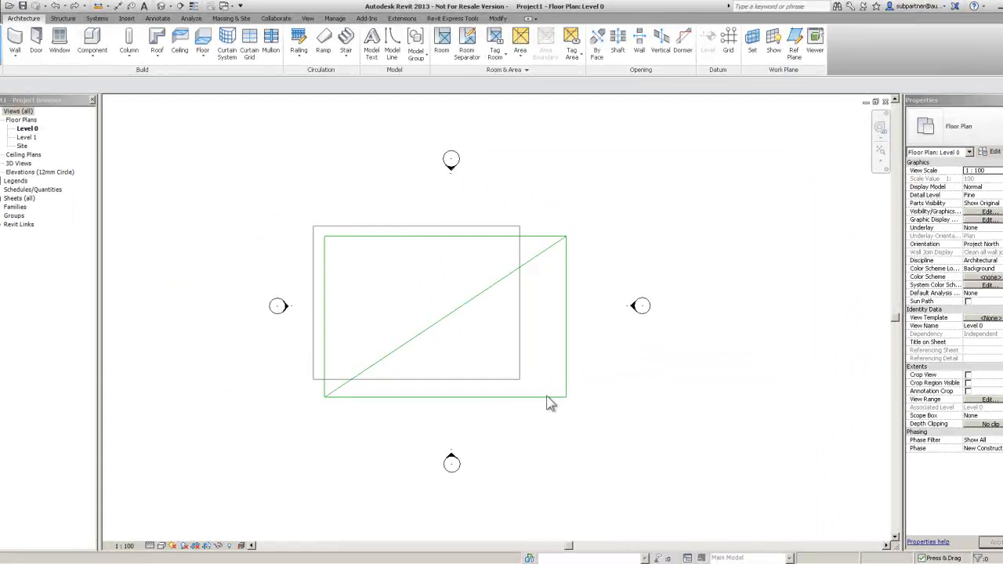
# Mirror the rectangle and diagonal about an axis drawn along the rectangle's right line, and undo the mirror
pyautogui.moveTo(549, 403); pyautogui.dragTo(601, 426)
pyautogui.click(230, 39)
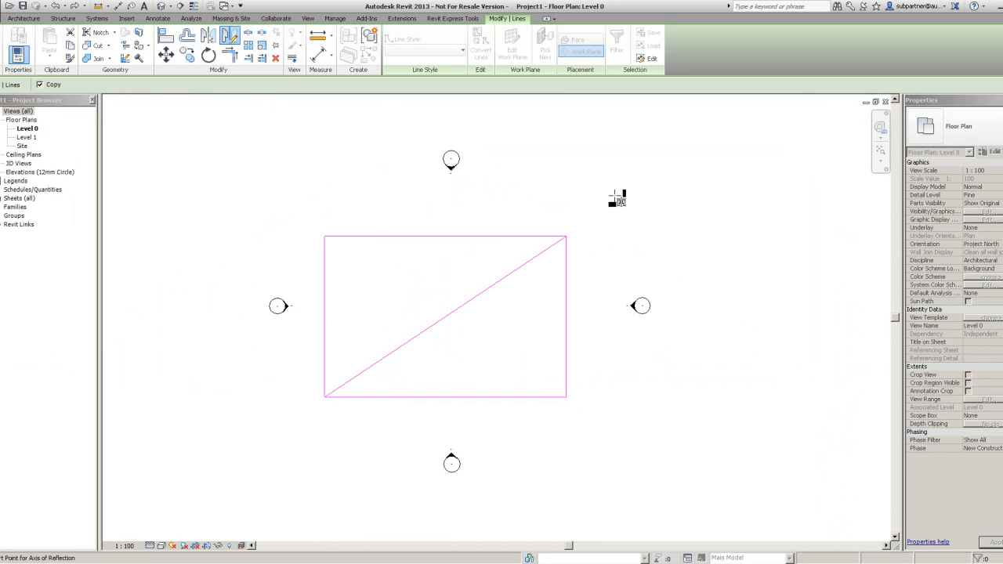
pyautogui.click(566, 236)
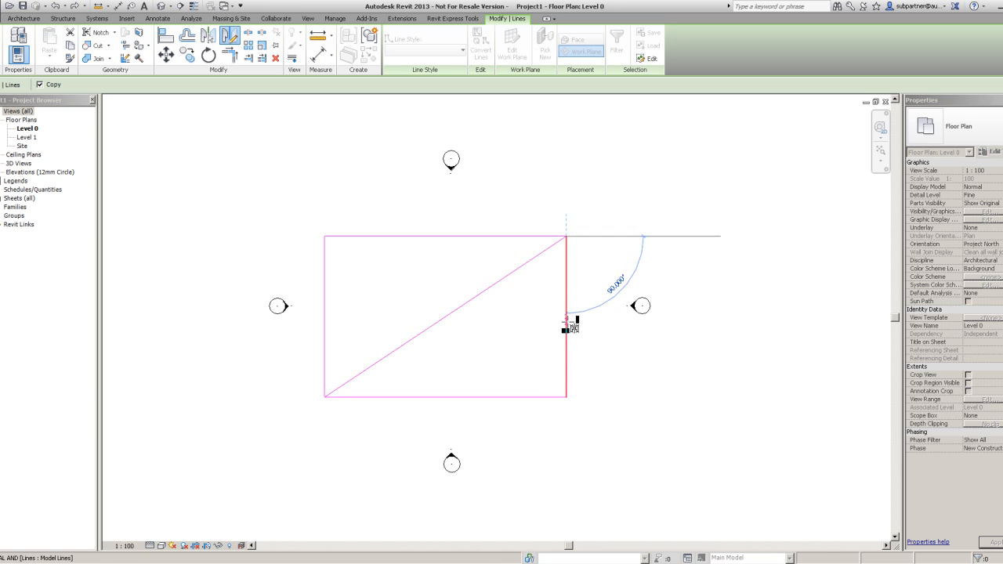
pyautogui.click(566, 320)
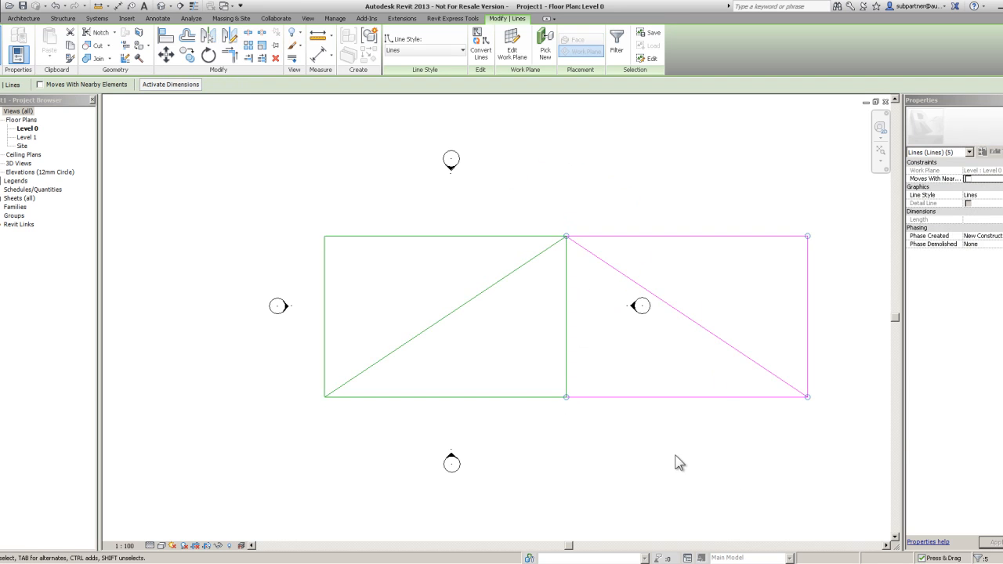
pyautogui.hotkey('ctrl', 'z')
pyautogui.press('Escape')
# Mirror the rectangle and diagonal about an axis drawn through the top-right corner perpendicular to the diagonal, and undo the mirror
pyautogui.moveTo(307, 220); pyautogui.dragTo(578, 435)
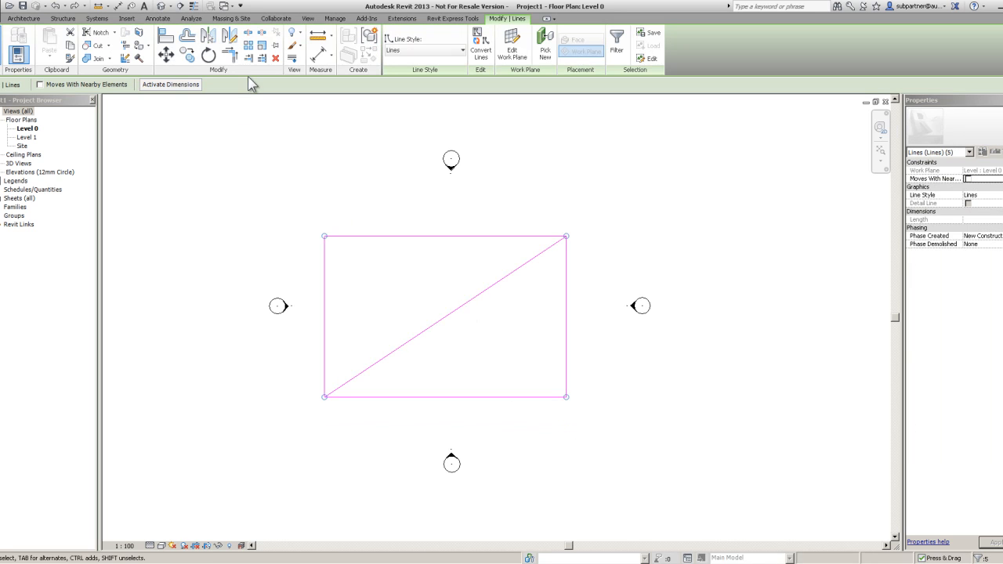
pyautogui.click(229, 35)
pyautogui.click(566, 236)
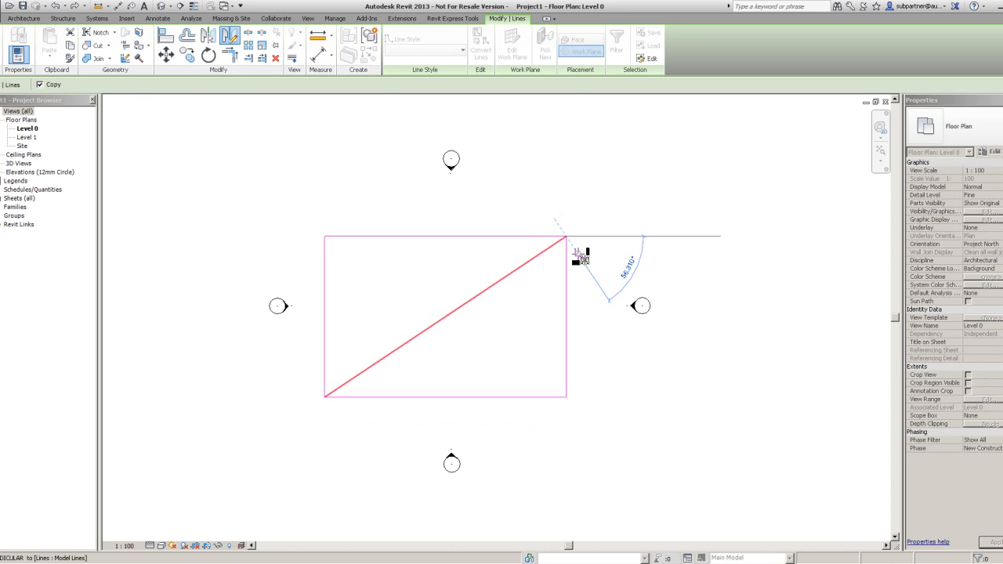
pyautogui.click(593, 264)
pyautogui.moveTo(571, 161)
pyautogui.mouseDown(button='middle')
pyautogui.moveTo(535, 300)
pyautogui.moveTo(522, 285)
pyautogui.mouseUp(button='middle')
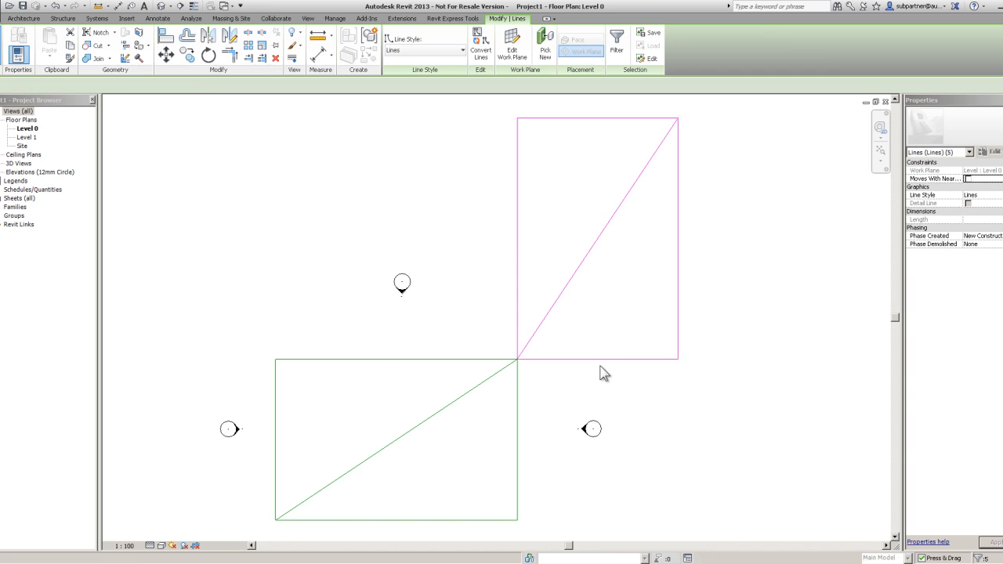
pyautogui.hotkey('ctrl', 'z')
# Mirror the rectangle and diagonal with Copy about a drawn vertical axis 1000 mm to the right of the top-right corner
pyautogui.moveTo(312, 219); pyautogui.dragTo(596, 409)
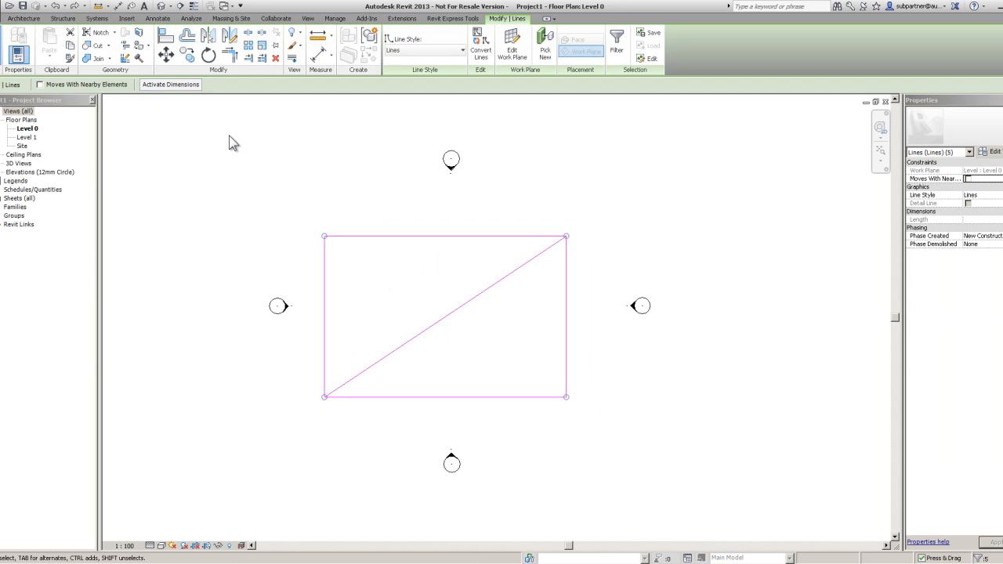
pyautogui.click(229, 36)
pyautogui.scroll(3, 604, 258)
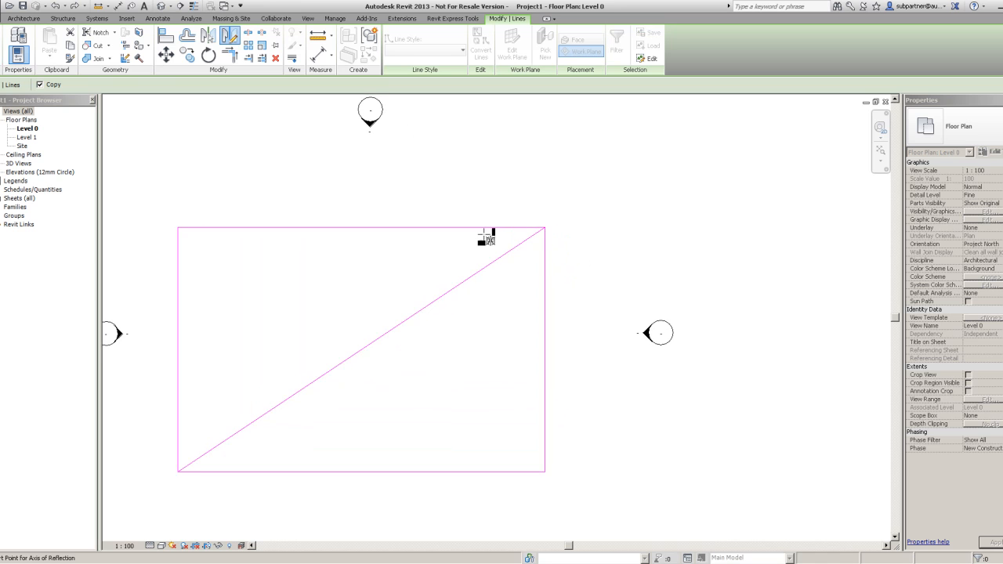
pyautogui.scroll(1, 542, 231)
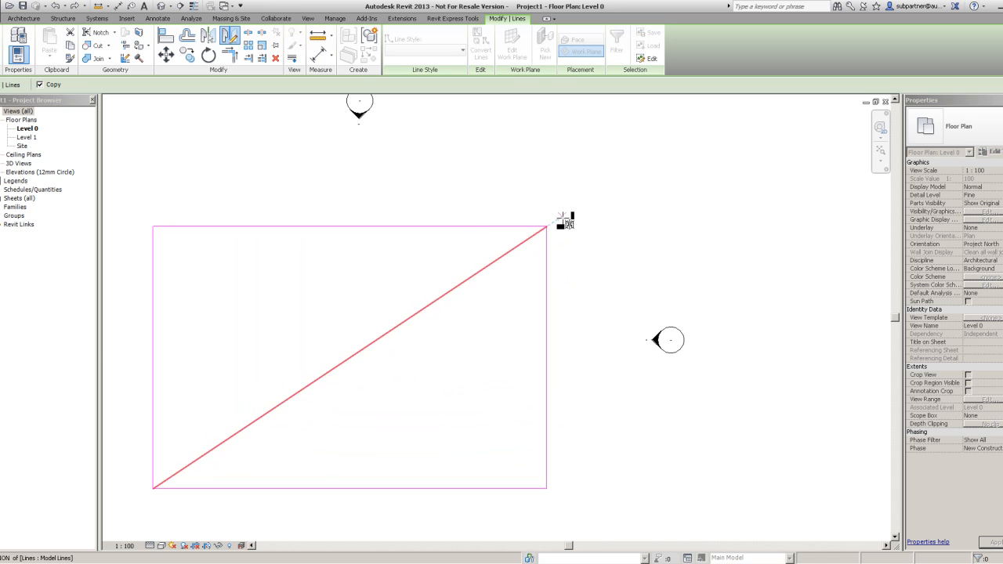
pyautogui.scroll(1, 563, 227)
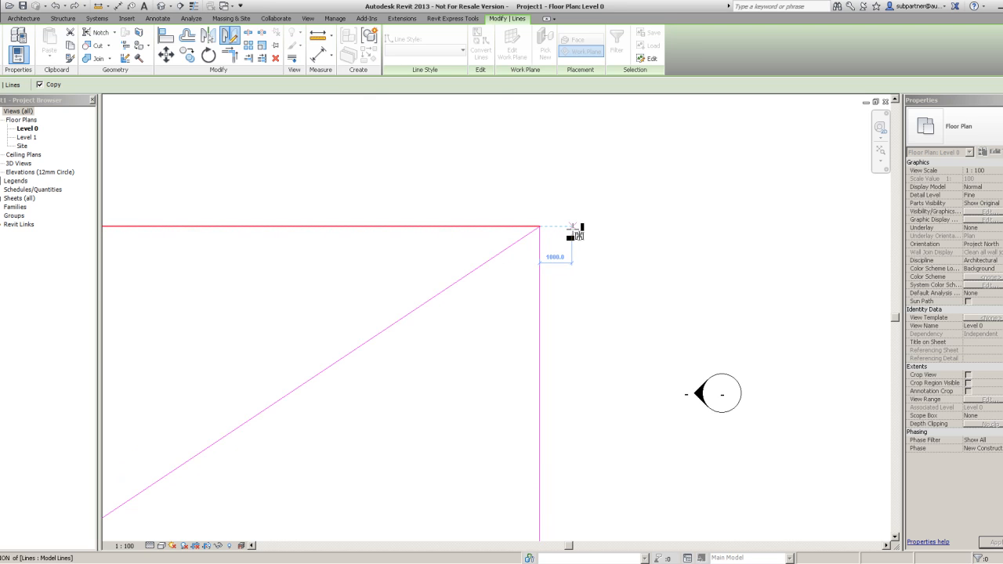
pyautogui.click(573, 228)
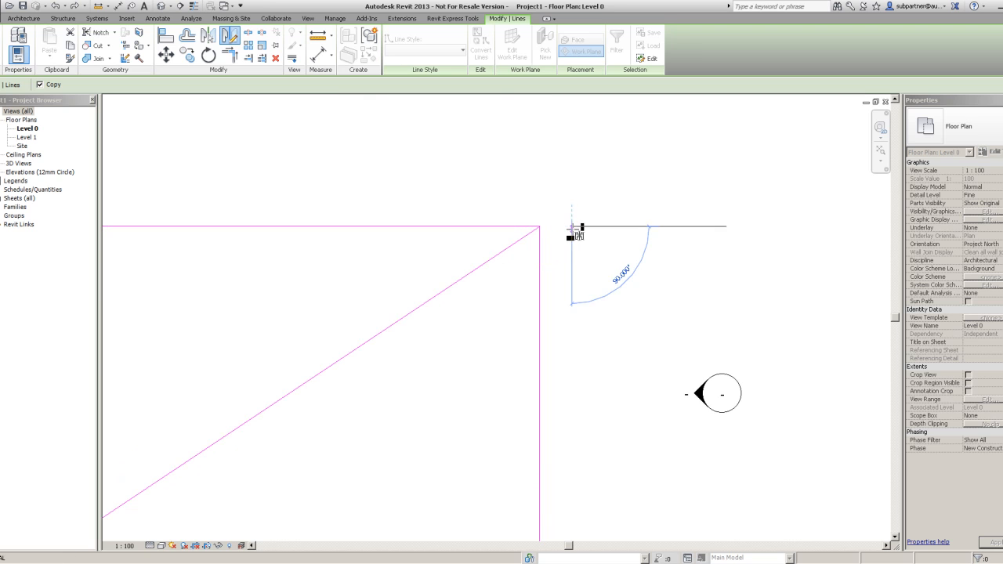
pyautogui.click(571, 268)
pyautogui.click(624, 291)
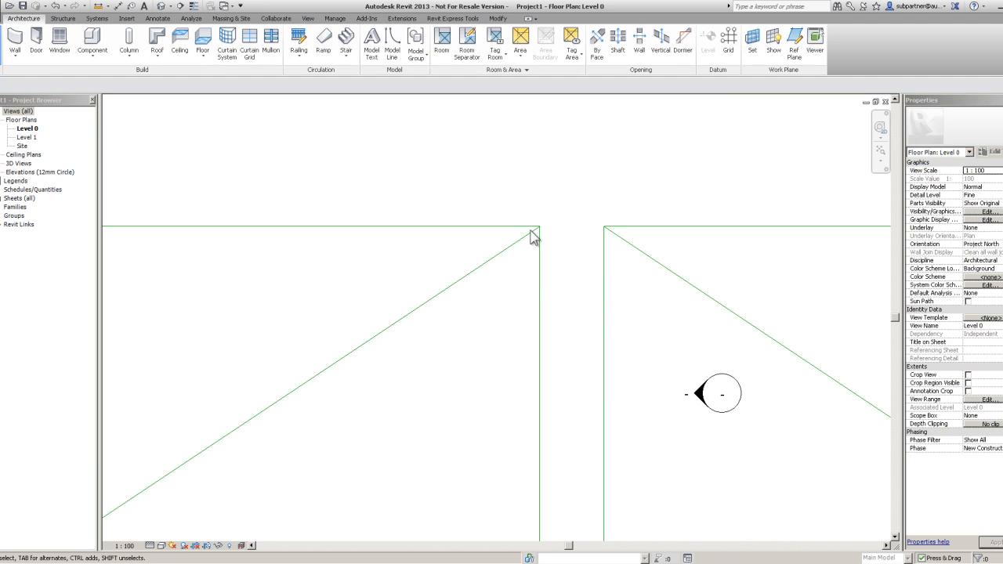
# Check the distance between the rectangle's right line and its mirrored copy, and undo the mirror
pyautogui.click(540, 276)
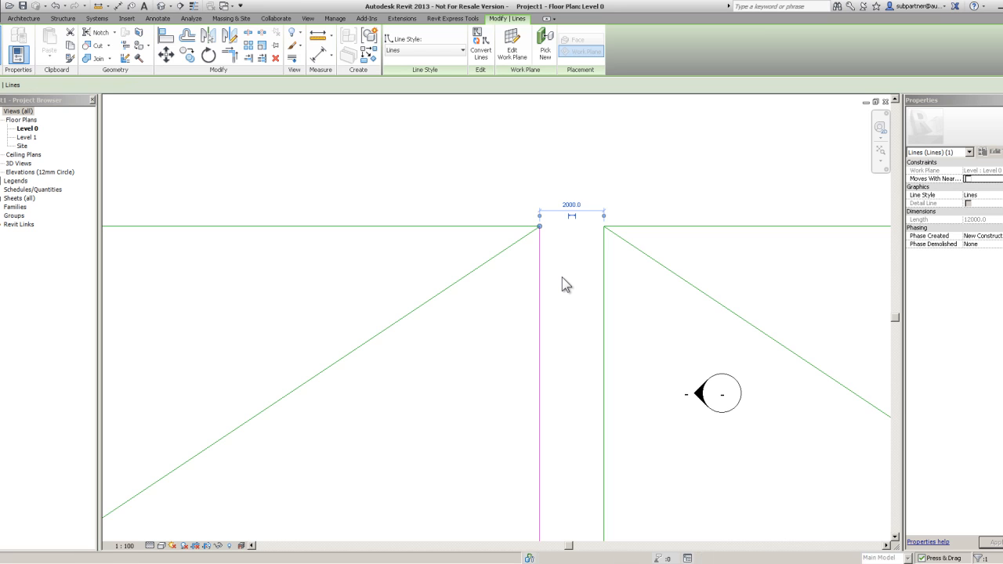
pyautogui.hotkey('ctrl', 'z')
pyautogui.scroll(-3, 566, 290)
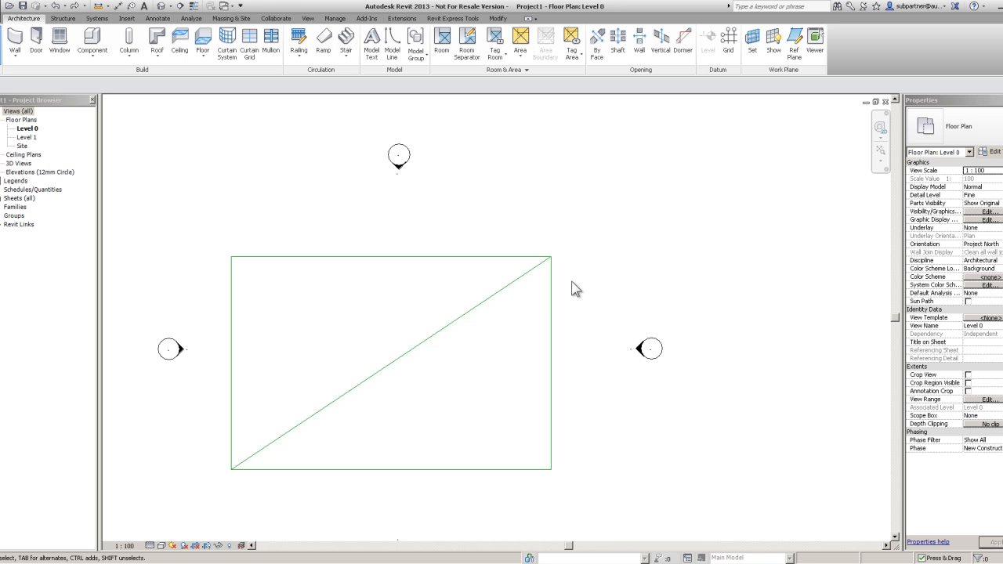
# Mirror the rectangle and diagonal with Copy, picking the rectangle's right line as the axis
pyautogui.moveTo(207, 233); pyautogui.dragTo(609, 489)
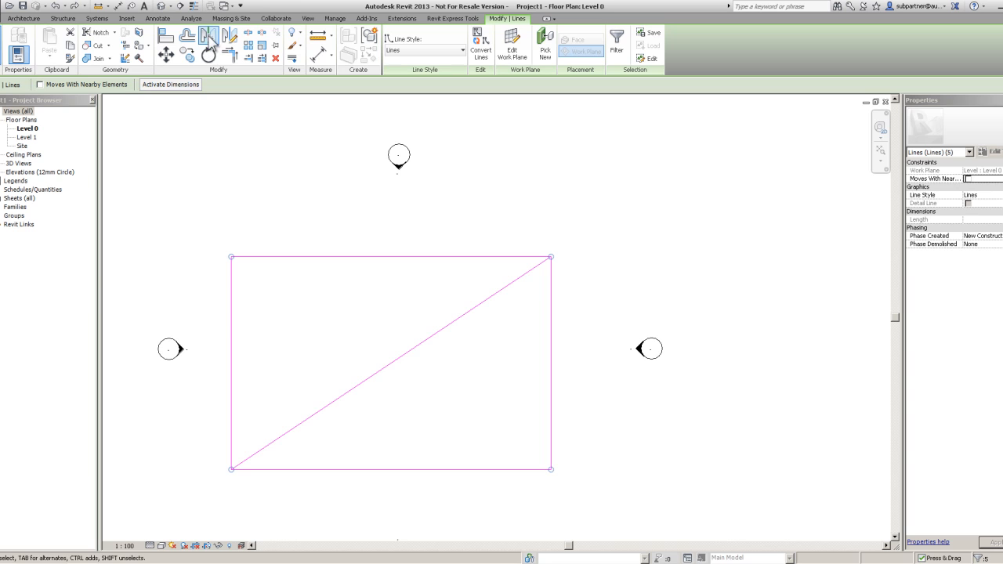
pyautogui.click(209, 36)
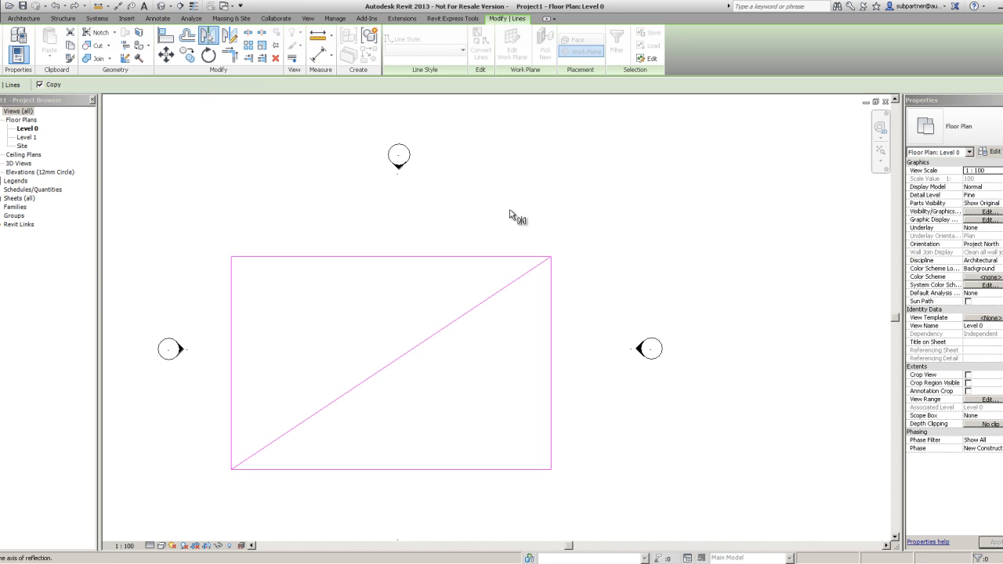
pyautogui.click(552, 326)
# Mirror both rectangles and their diagonals about the top line with Copy turned off
pyautogui.moveTo(208, 229); pyautogui.dragTo(876, 505)
pyautogui.keyDown('shift'); pyautogui.moveTo(629, 383); pyautogui.dragTo(690, 321); pyautogui.keyUp('shift')
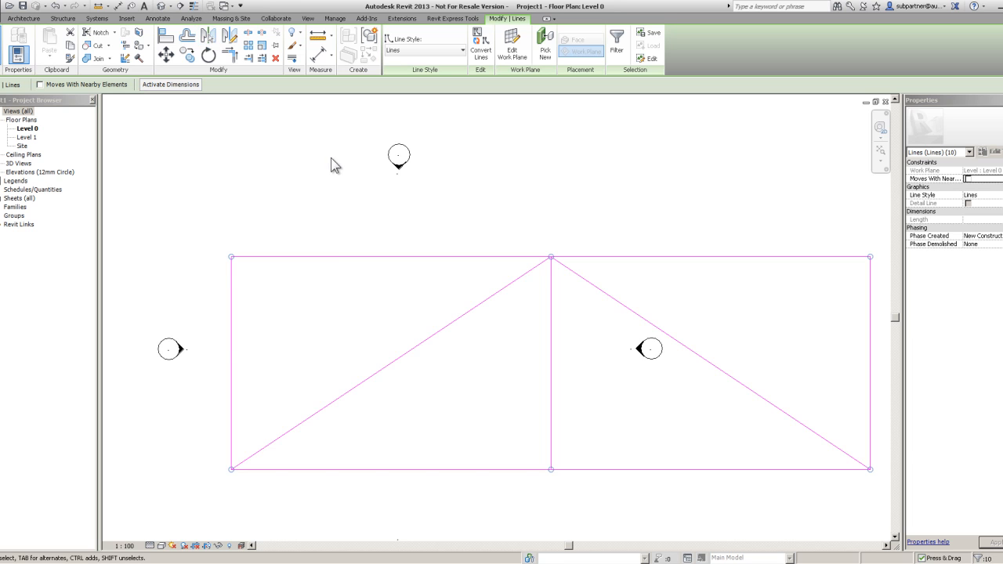
pyautogui.click(207, 36)
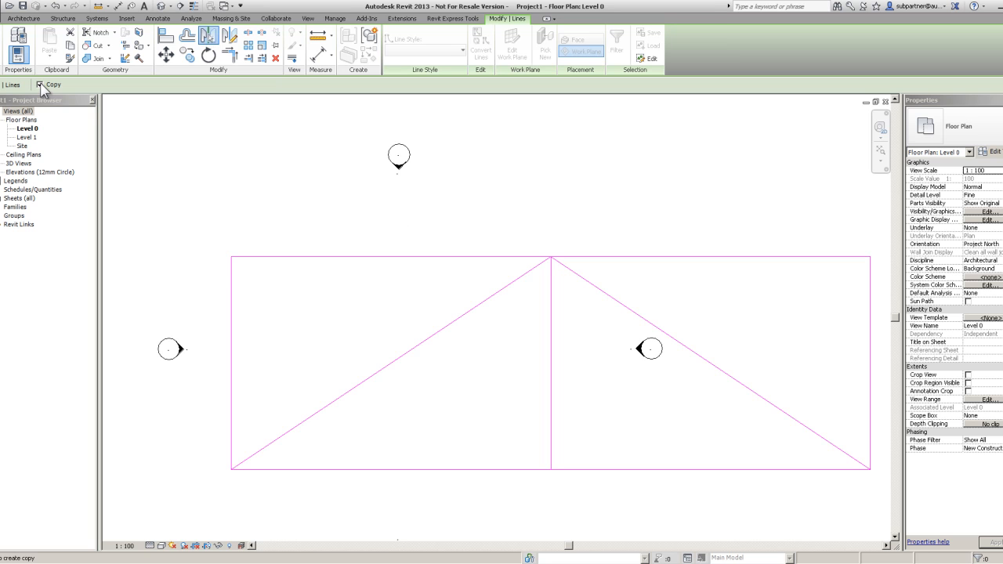
pyautogui.click(440, 258)
pyautogui.scroll(-3, 486, 305)
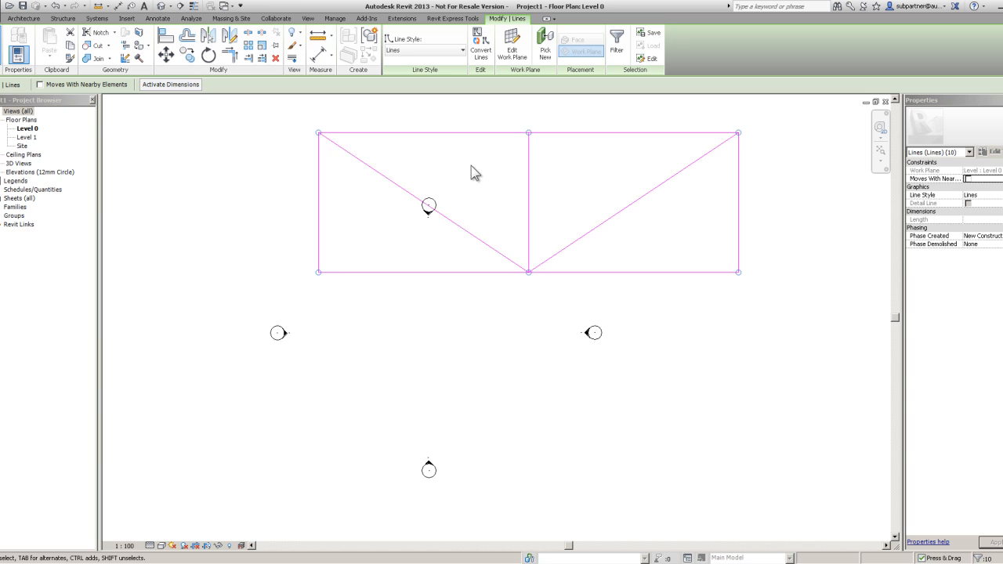
# Undo the mirrors and earlier edits back to the single rectangle without its diagonal
pyautogui.hotkey('ctrl', 'z')
pyautogui.hotkey('ctrl', 'z')
pyautogui.hotkey('ctrl', 'z')
pyautogui.hotkey('ctrl', 'z')
pyautogui.hotkey('ctrl', 'z')
pyautogui.hotkey('ctrl', 'z')
pyautogui.hotkey('ctrl', 'z')
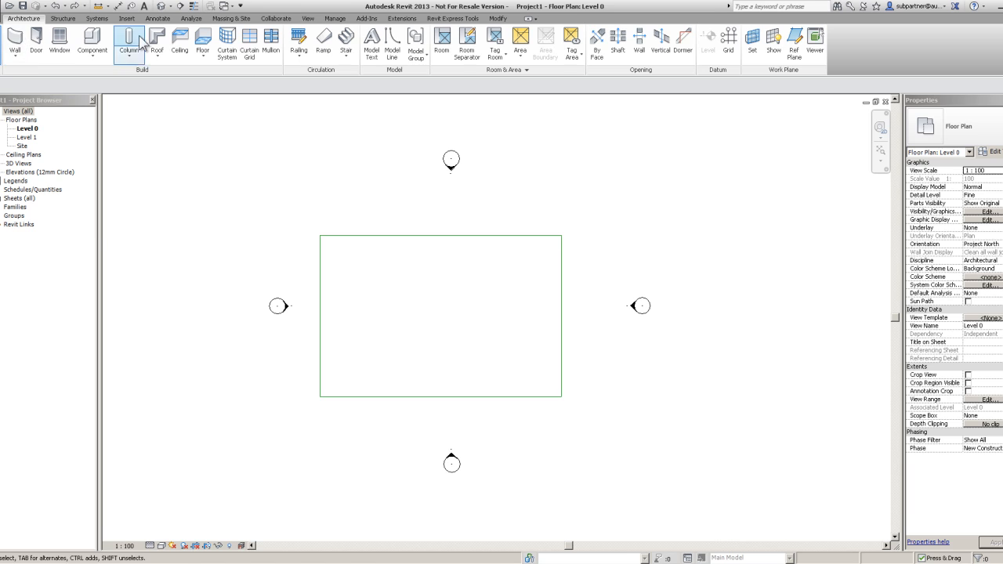
# Offset the rectangle's four lines outward one by one with Copy, using a numerical offset of 1000 mm
pyautogui.click(499, 19)
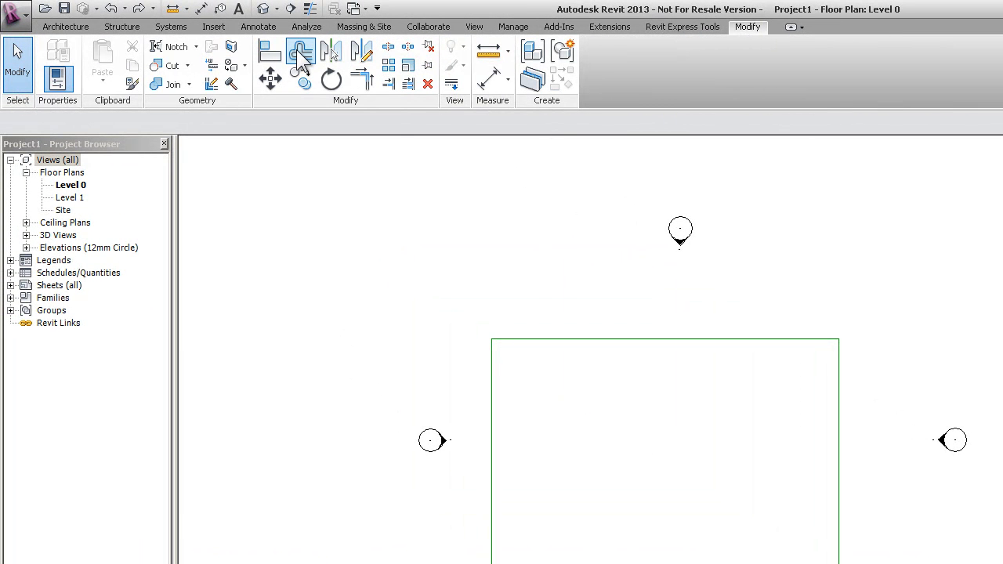
pyautogui.click(65, 26)
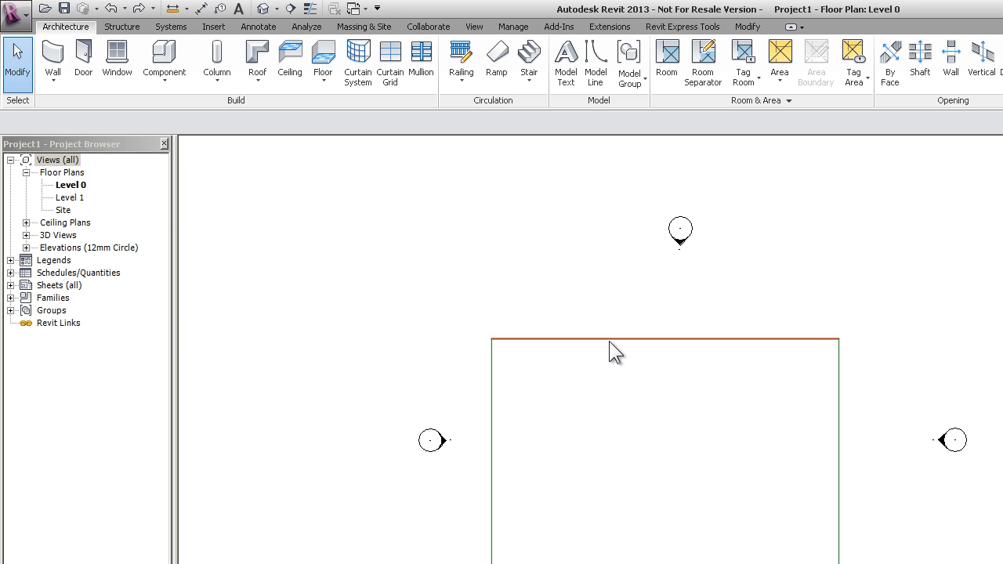
pyautogui.click(610, 339)
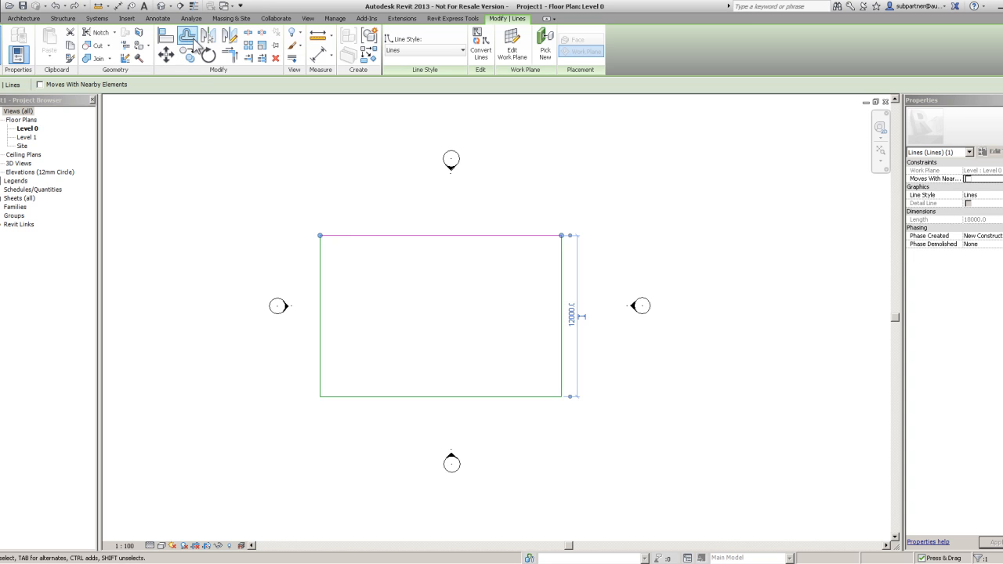
pyautogui.click(188, 36)
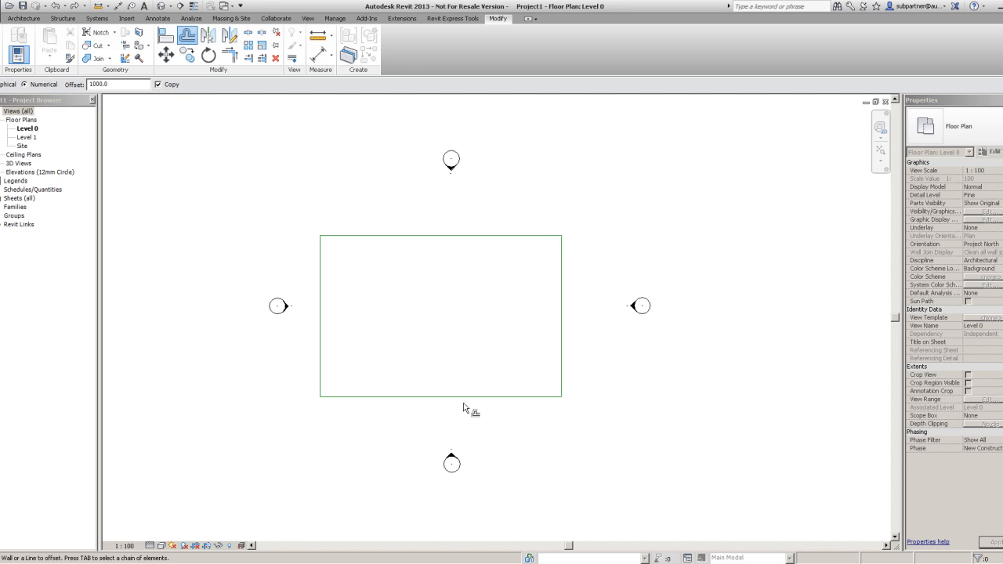
pyautogui.doubleClick(112, 85)
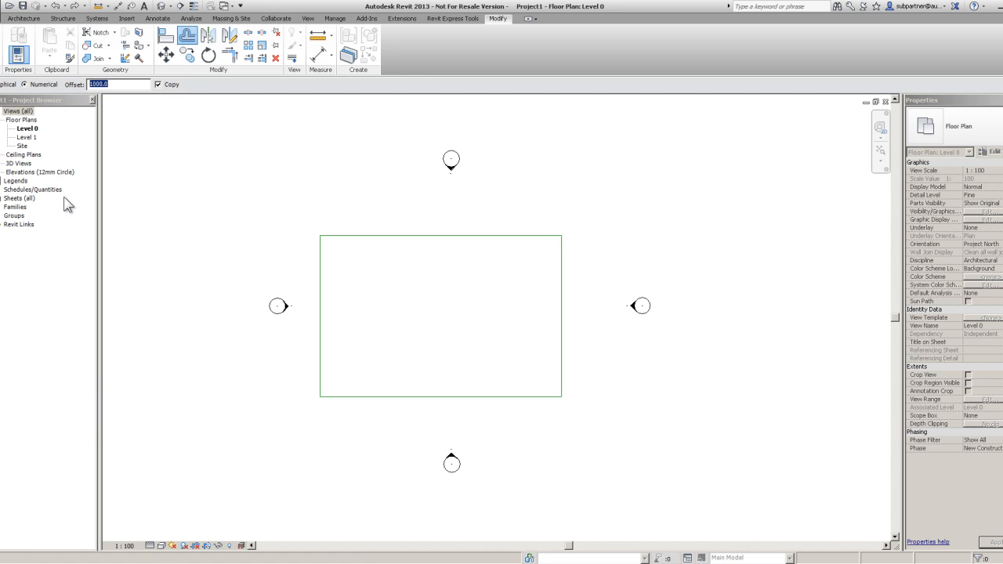
pyautogui.moveTo(468, 288); pyautogui.dragTo(474, 292, button='middle')
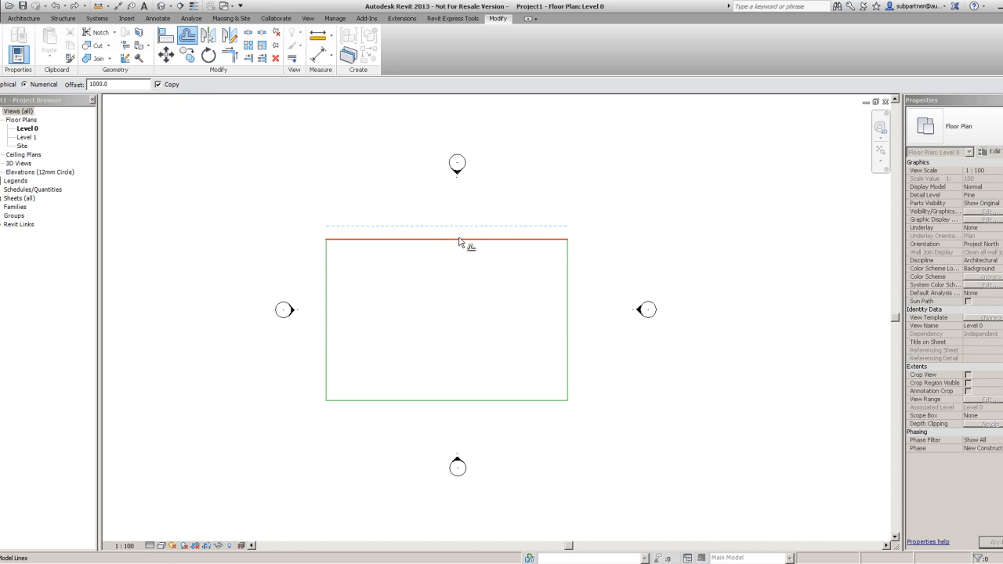
pyautogui.click(459, 244)
pyautogui.click(329, 311)
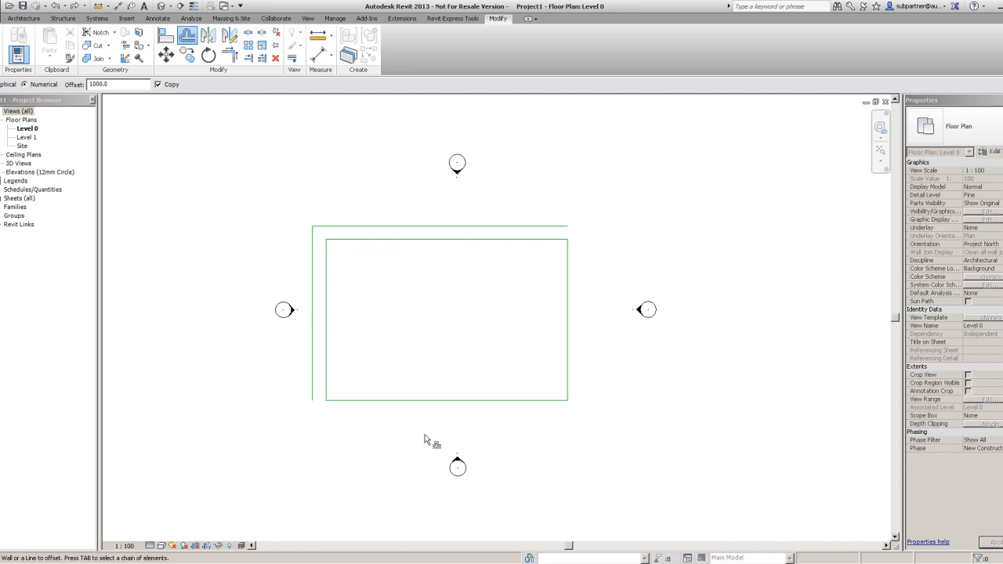
pyautogui.click(448, 407)
pyautogui.click(564, 346)
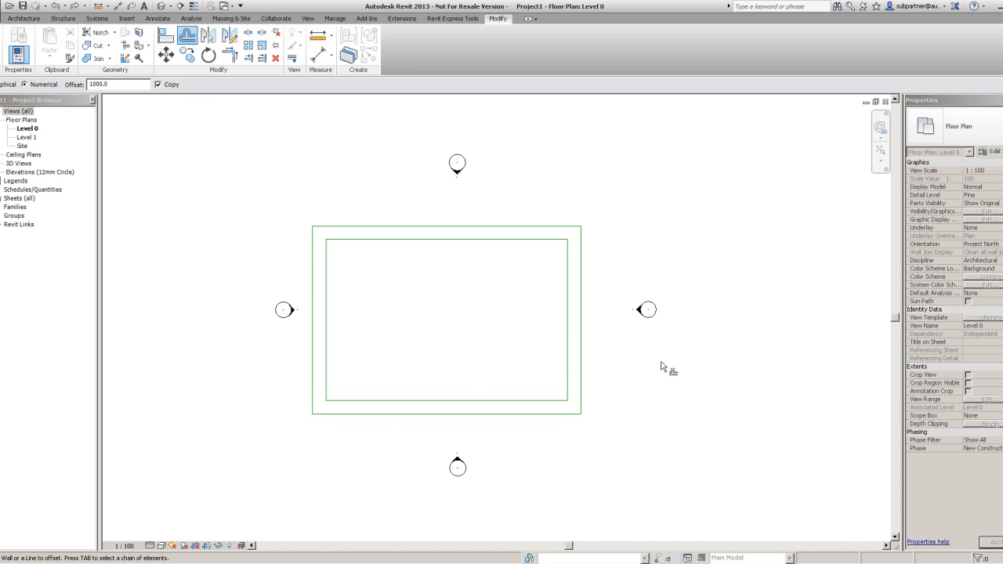
# Offset copies of the rectangle's four lines 1000 mm inward one by one
pyautogui.click(447, 247)
pyautogui.click(327, 313)
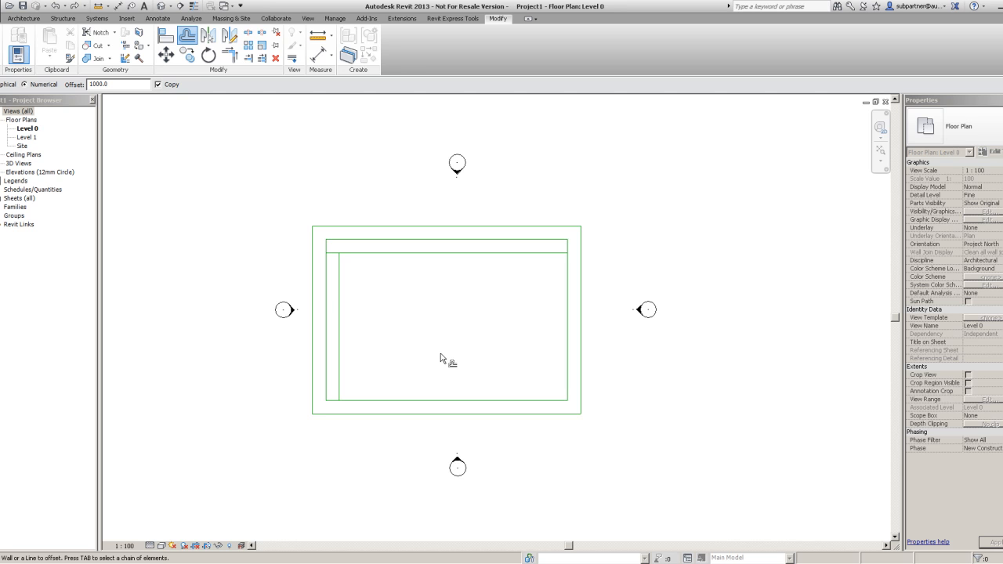
pyautogui.click(444, 398)
pyautogui.click(565, 352)
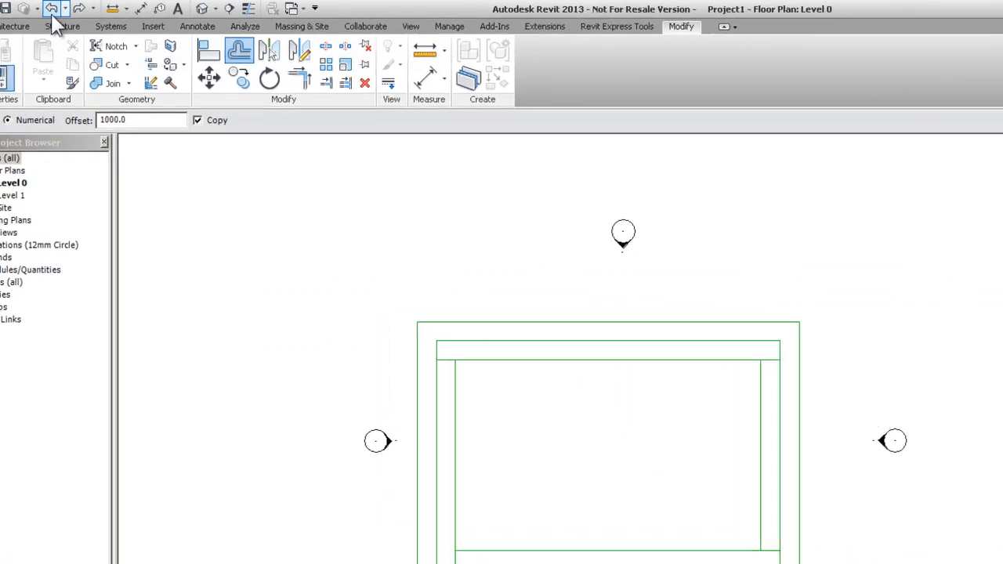
# Undo all the individual line offsets, leaving only the original rectangle
pyautogui.click(51, 10)
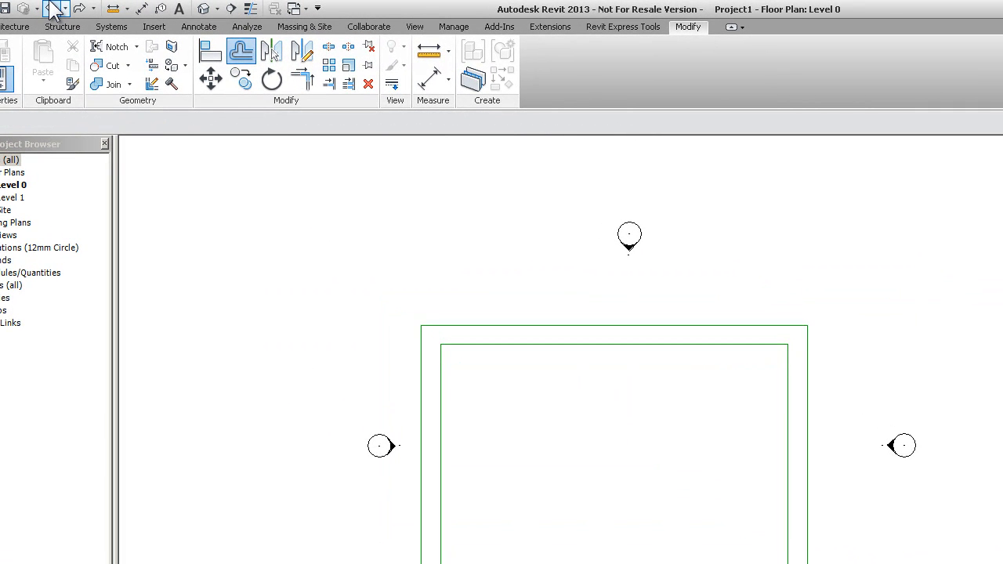
pyautogui.click(51, 9)
pyautogui.click(51, 10)
pyautogui.click(51, 9)
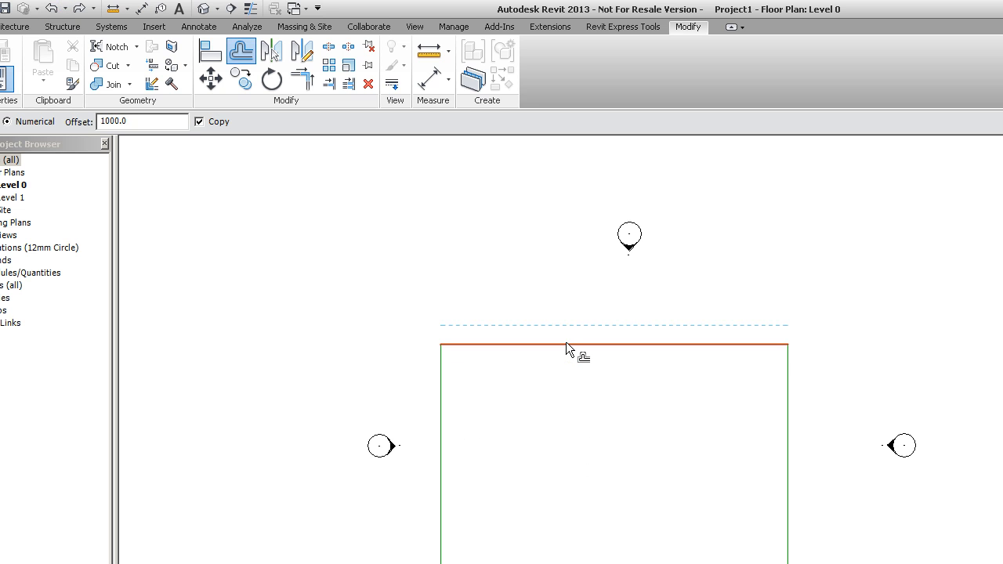
# Offset the rectangle's whole chain of lines with Copy, 1000 mm outward and 1000 mm inward
pyautogui.press('Tab')
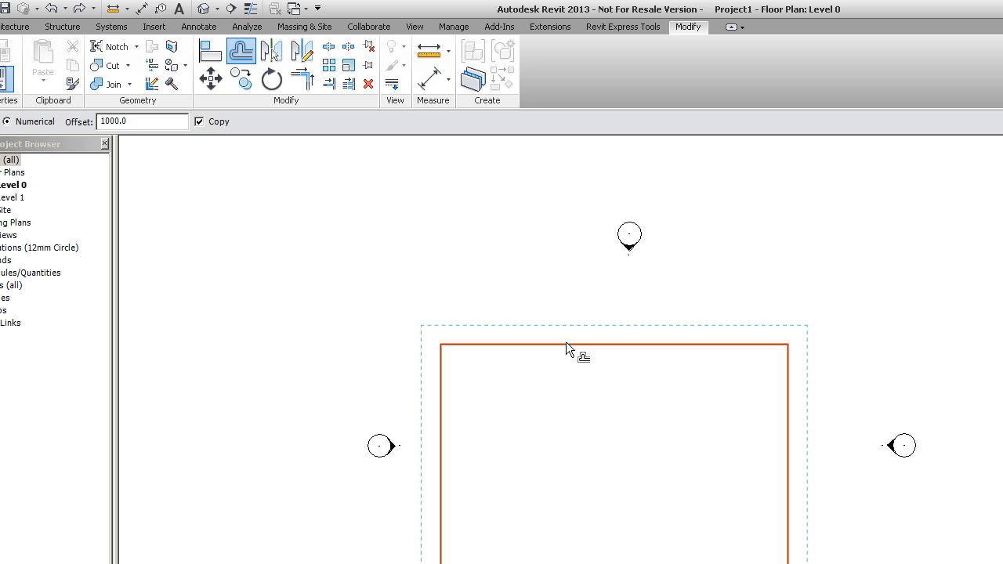
pyautogui.click(566, 342)
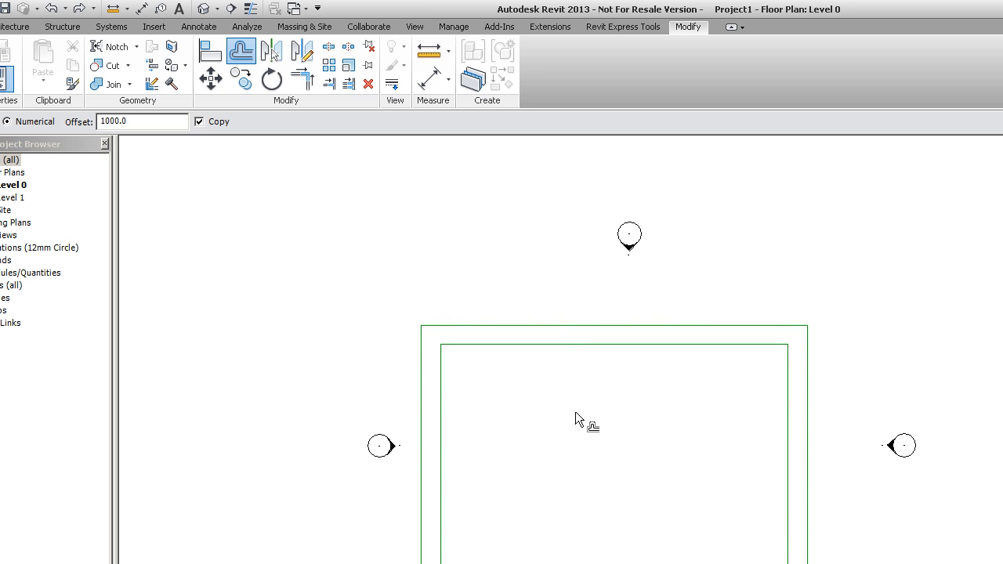
pyautogui.press('Tab')
pyautogui.click(584, 345)
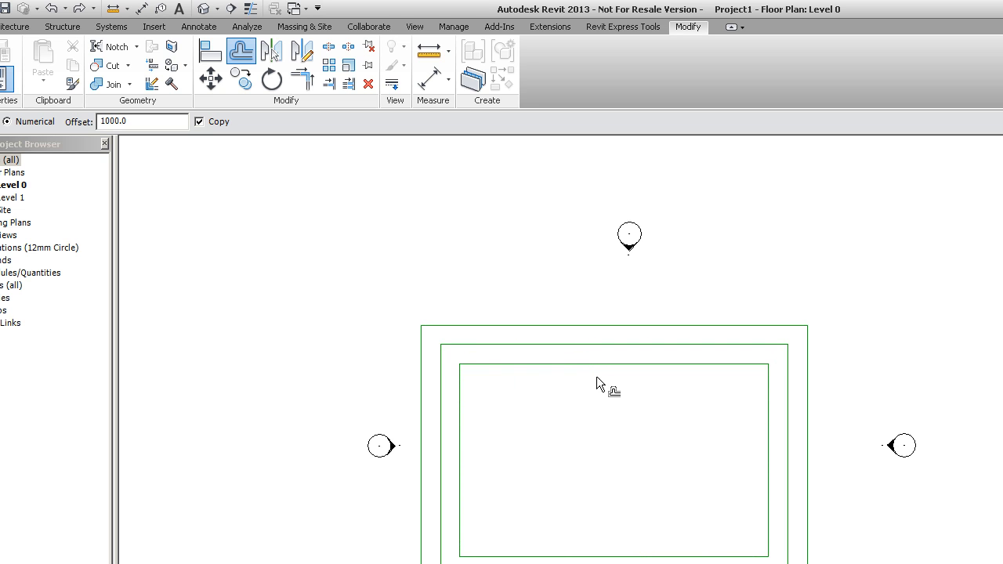
# Offset the innermost rectangle as a chain 1000 mm inward twice, and end the Offset command
pyautogui.press('Tab')
pyautogui.click(594, 371)
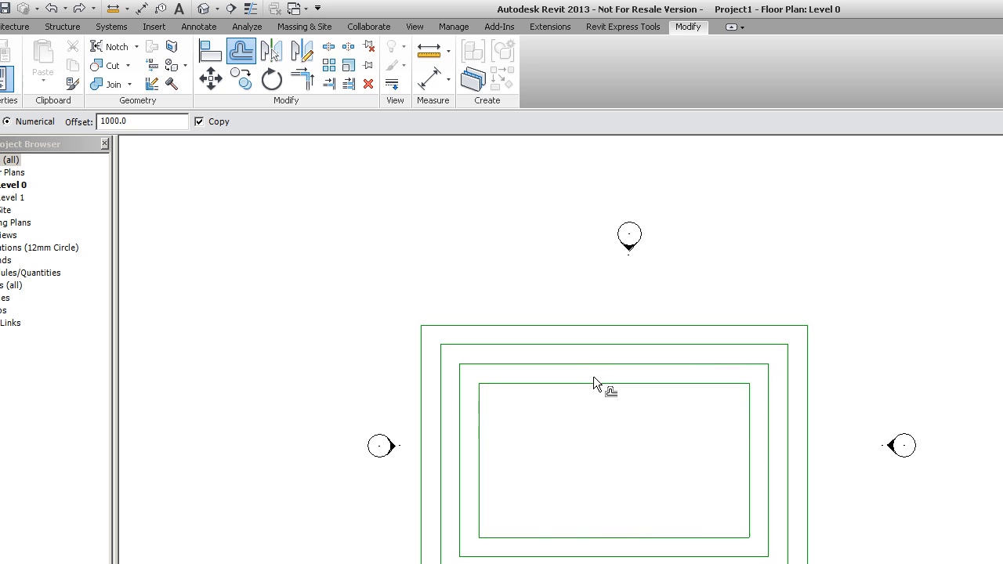
pyautogui.press('Tab')
pyautogui.click(598, 387)
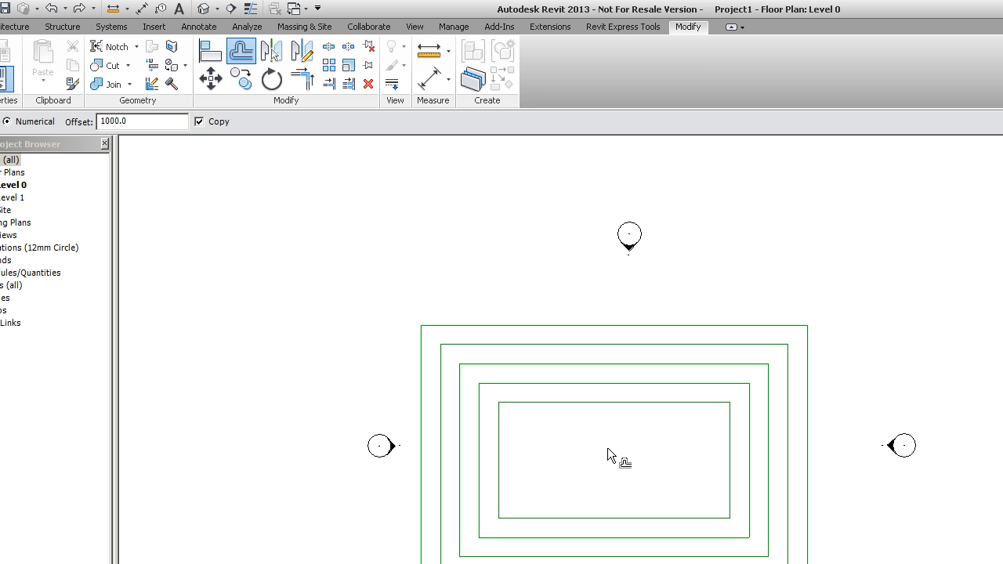
pyautogui.press('Escape')
pyautogui.press('Escape')
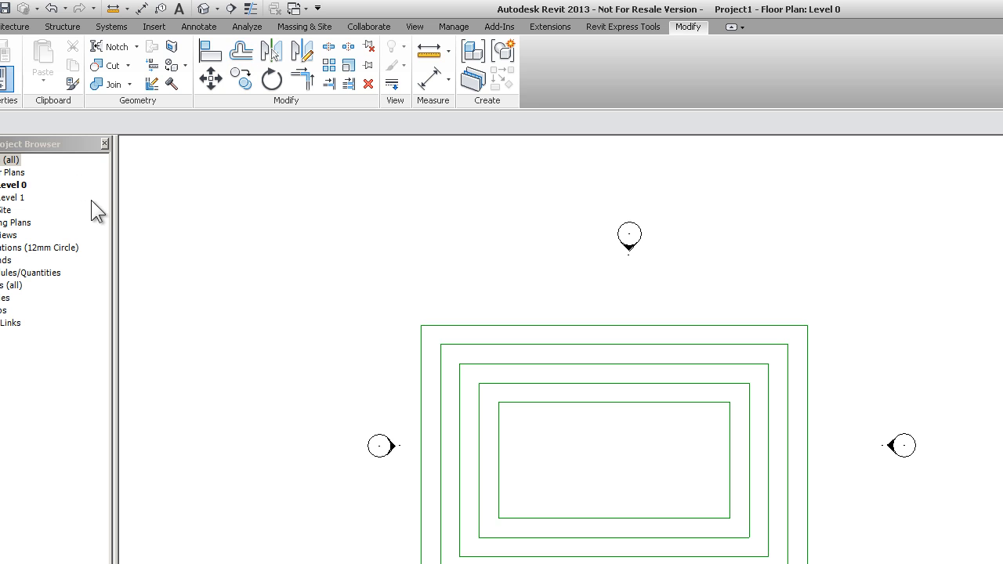
# Undo all the chain offsets, leaving only the original rectangle
pyautogui.click(51, 9)
pyautogui.click(51, 9)
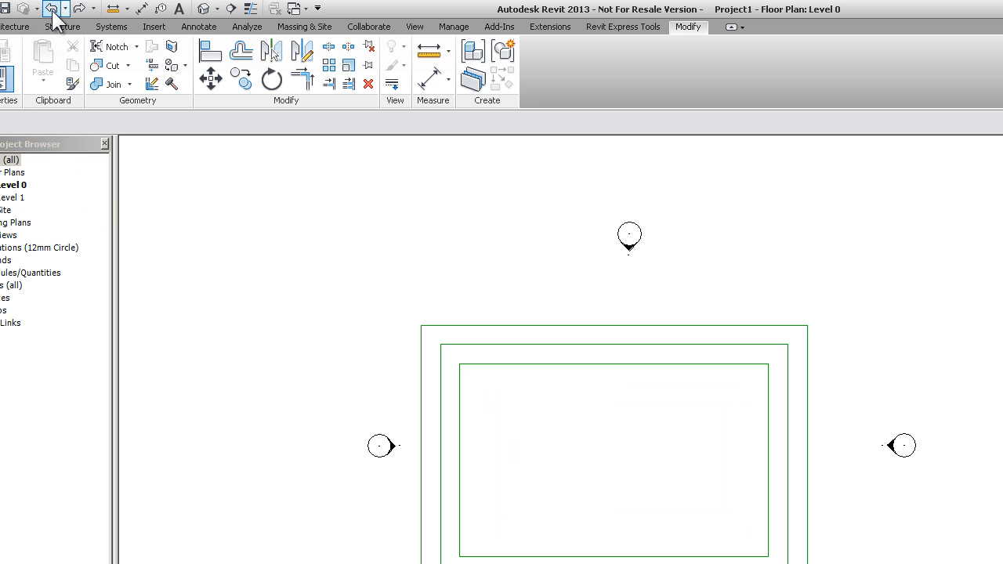
pyautogui.click(51, 8)
pyautogui.click(50, 8)
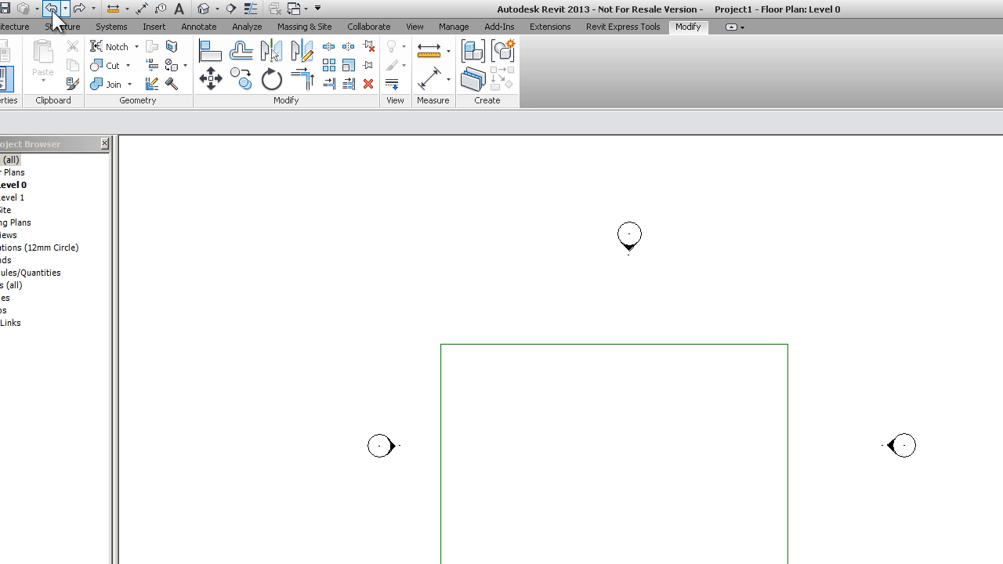
# Draw a long horizontal model line above the rectangle and separate vertical model lines to its right and left
pyautogui.click(489, 344)
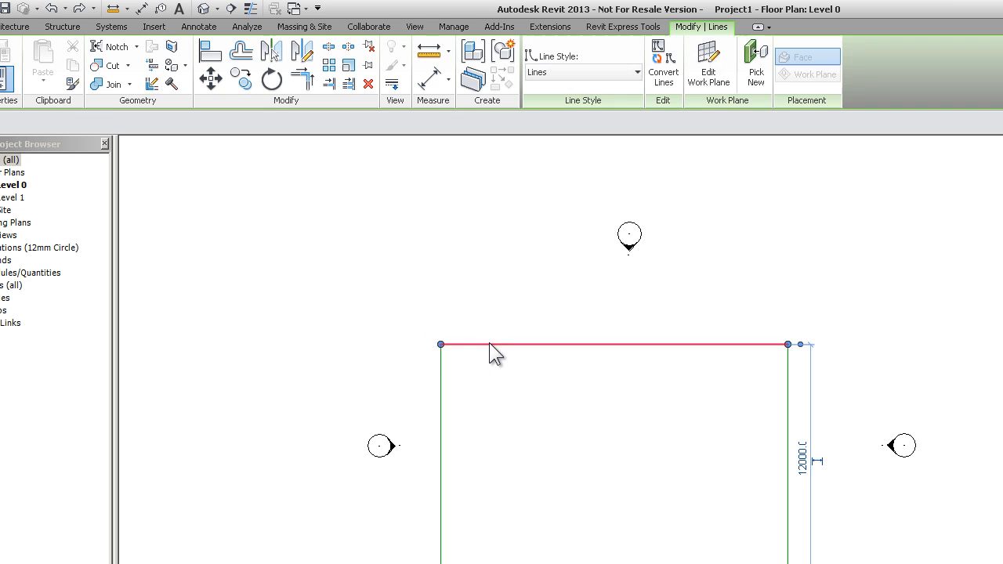
pyautogui.click(503, 82)
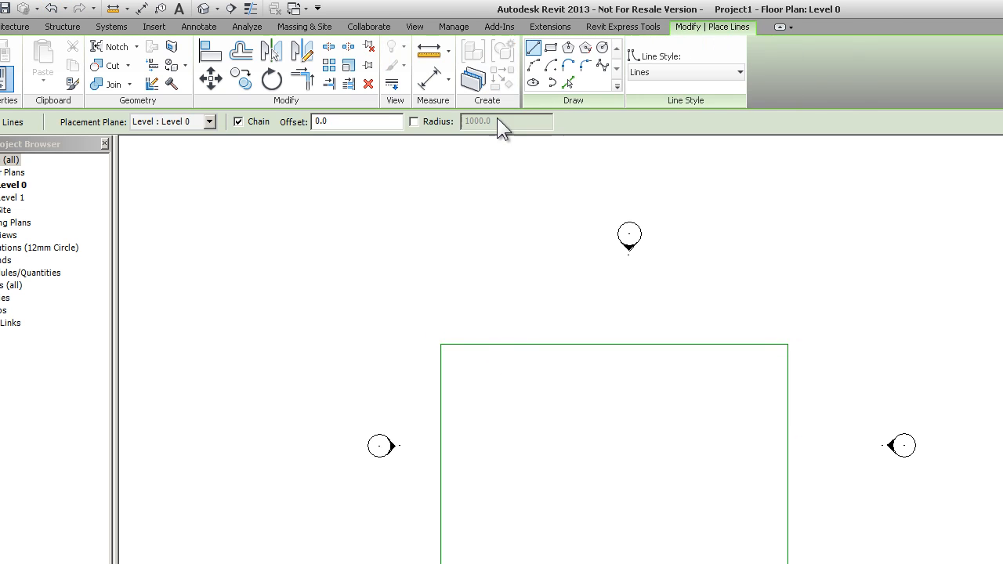
pyautogui.click(338, 284)
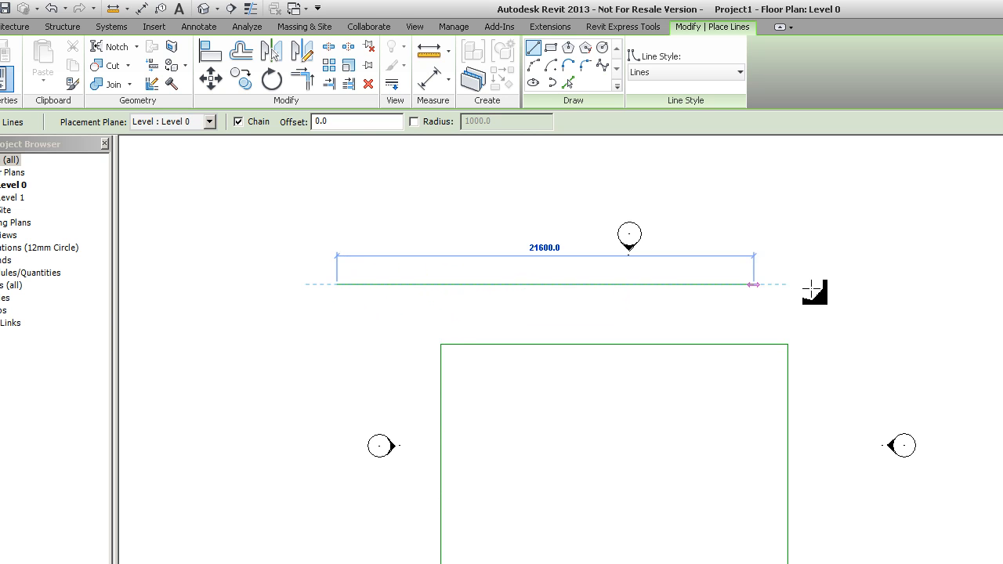
pyautogui.click(894, 284)
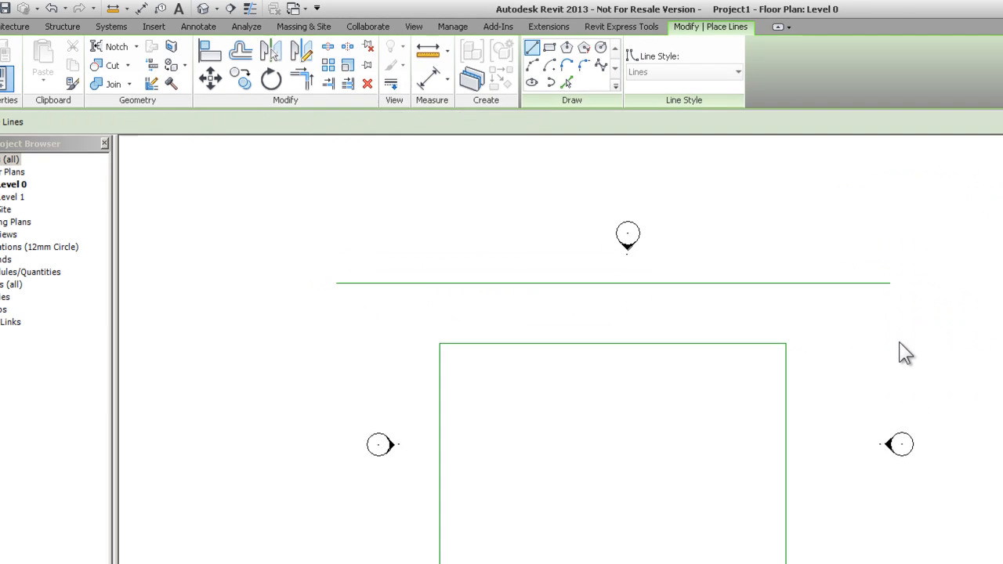
pyautogui.click(672, 410)
pyautogui.press('Escape')
pyautogui.click(291, 166)
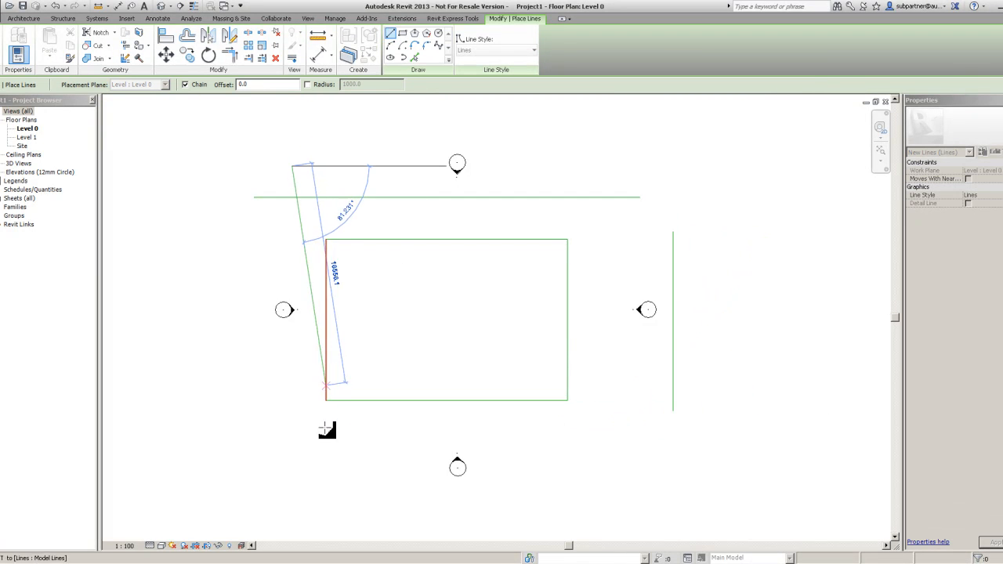
pyautogui.click(293, 436)
pyautogui.press('Escape')
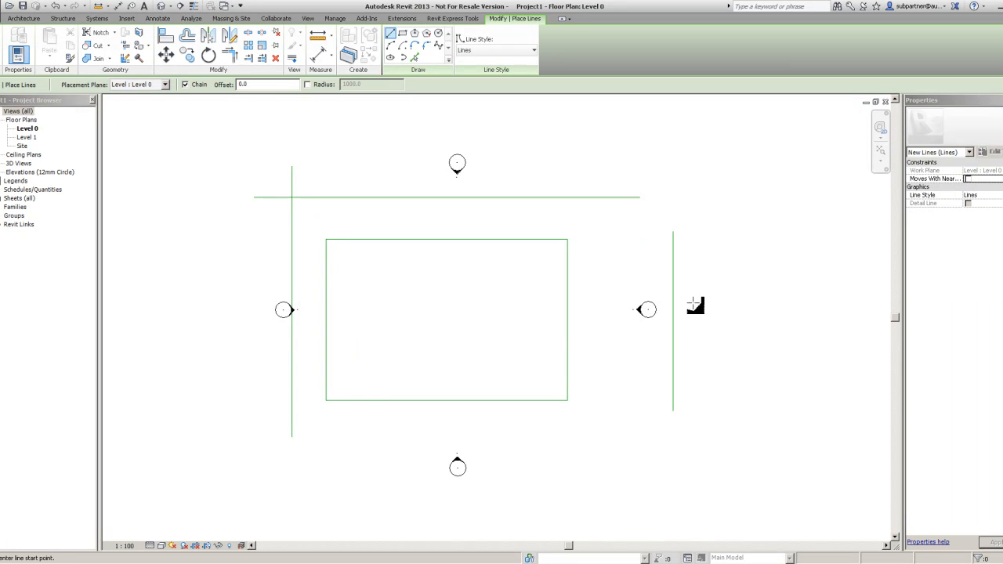
# Draw a three-sided box of model lines about 4700 by 4900 mm inside the rectangle, attached to its right edge, and end the command
pyautogui.click(504, 284)
pyautogui.click(504, 349)
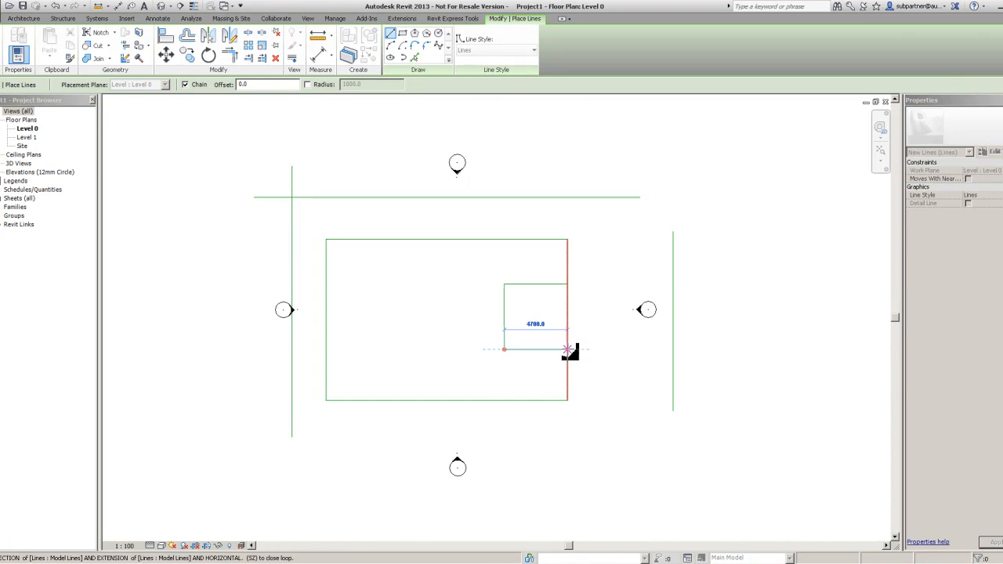
pyautogui.click(567, 349)
pyautogui.press('Escape')
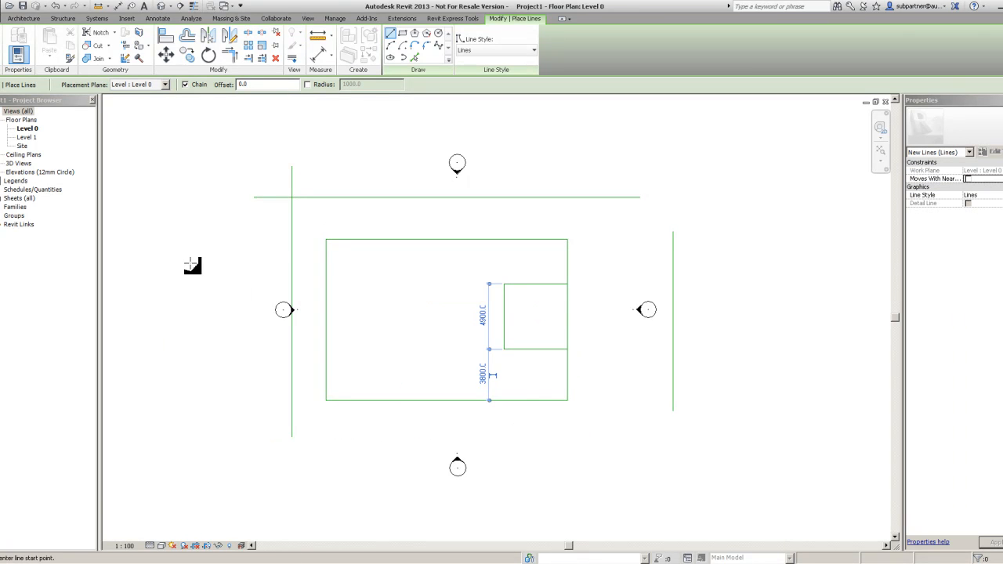
pyautogui.click(1, 49)
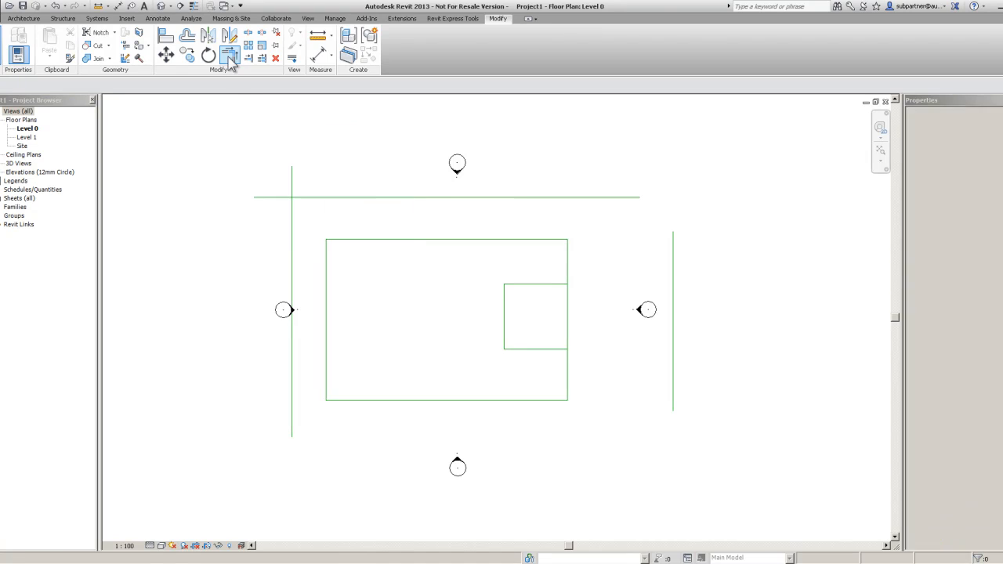
# Use Trim/Extend to Corner to join the upper horizontal line with the left and right vertical lines outside the rectangle
pyautogui.click(230, 59)
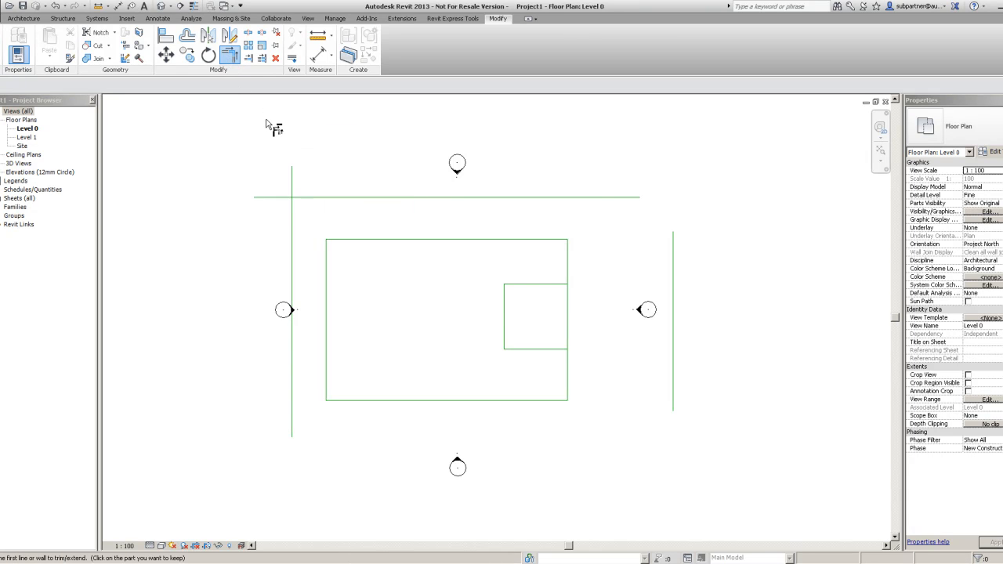
pyautogui.click(314, 197)
pyautogui.click(291, 246)
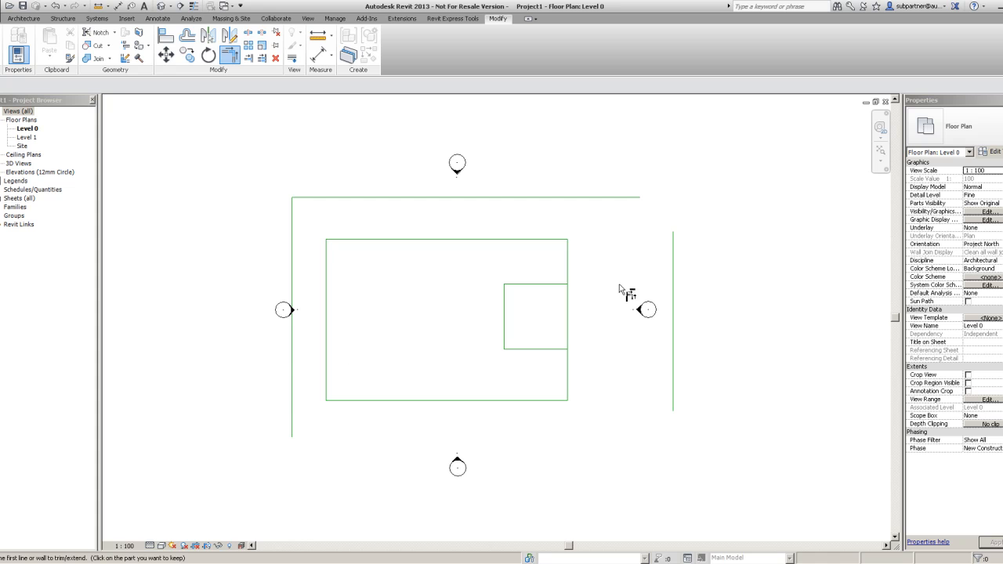
pyautogui.click(602, 206)
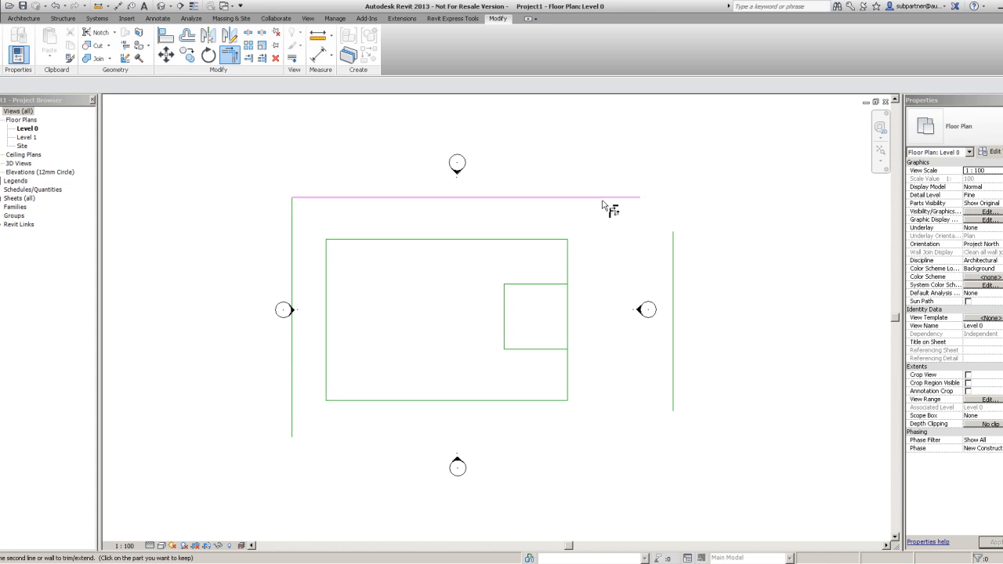
pyautogui.click(675, 276)
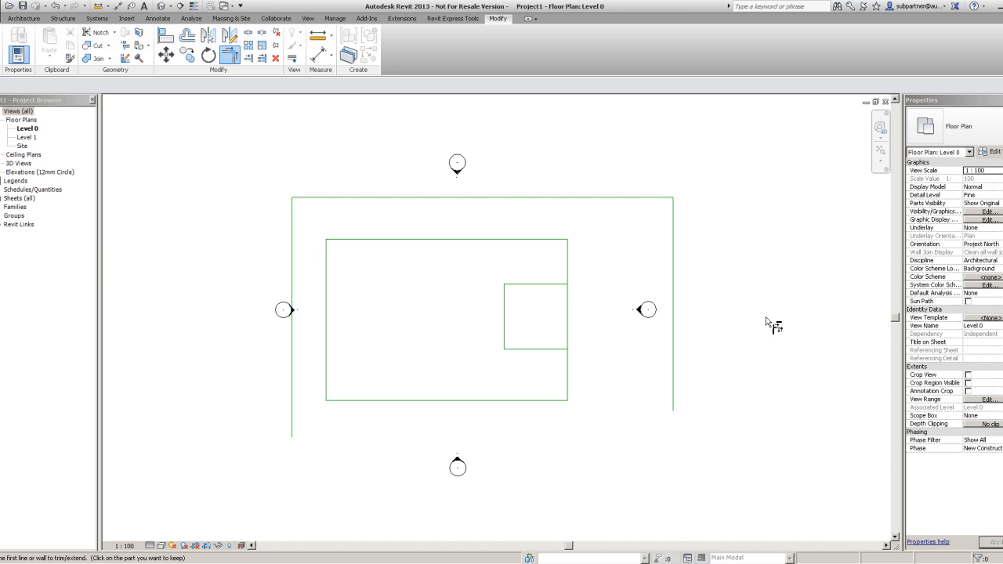
# Undo both corner trims and end the Trim/Extend to Corner command
pyautogui.hotkey('ctrl', 'z')
pyautogui.hotkey('ctrl', 'z')
pyautogui.click(1, 55)
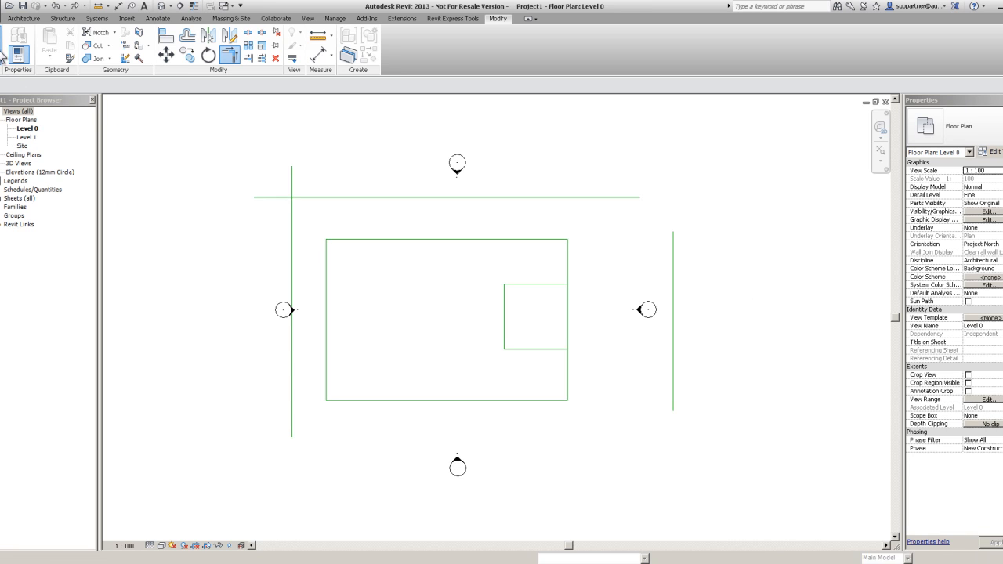
# With Trim/Extend Single Element, trim the left vertical line to the upper horizontal line, and trim the horizontal line to that vertical
pyautogui.click(247, 60)
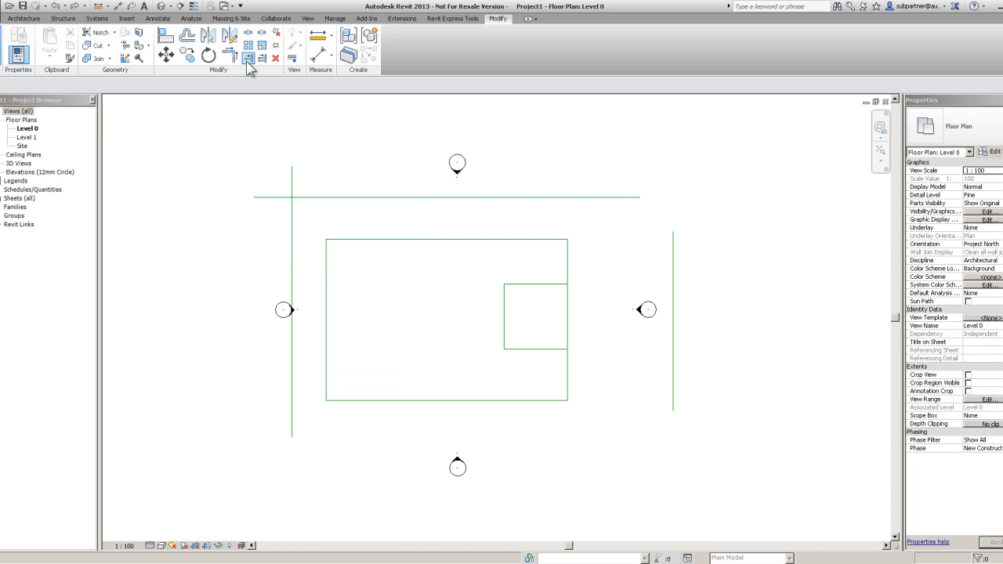
pyautogui.click(393, 198)
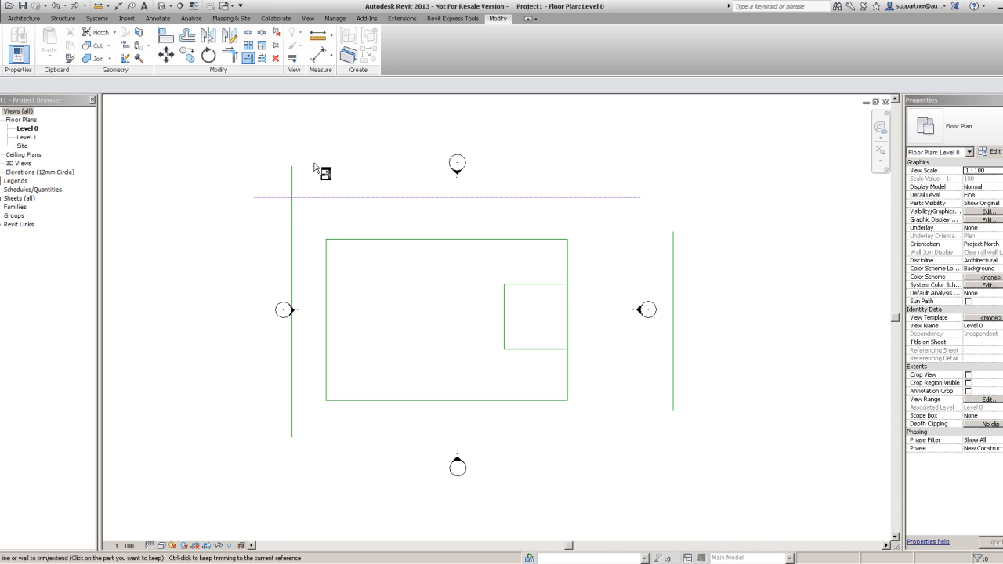
pyautogui.click(293, 214)
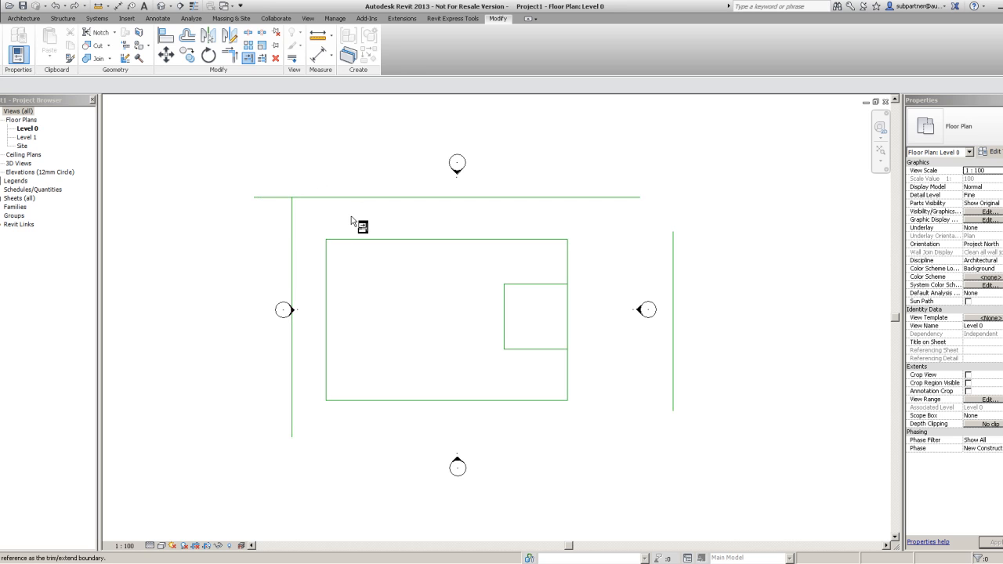
pyautogui.click(293, 222)
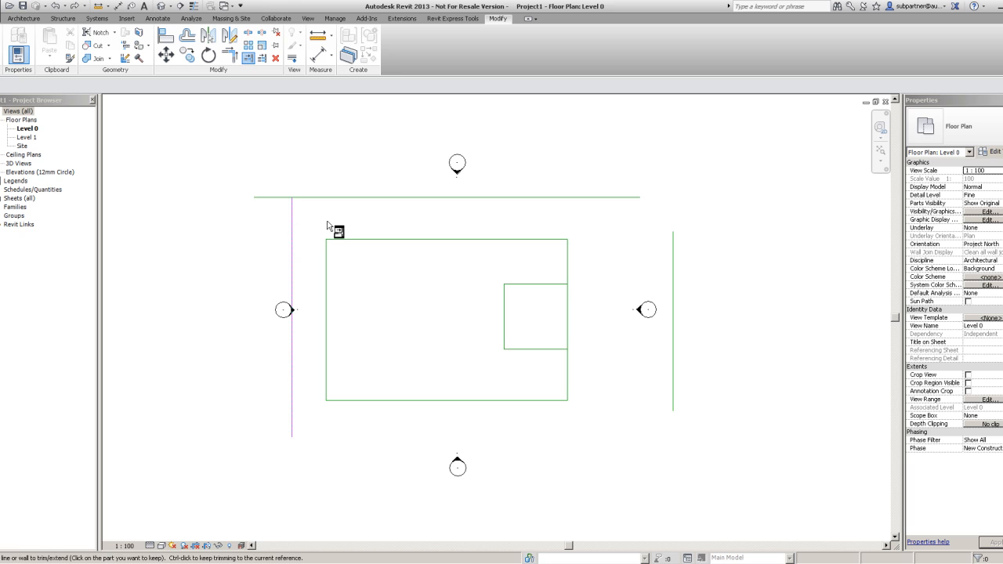
pyautogui.click(344, 205)
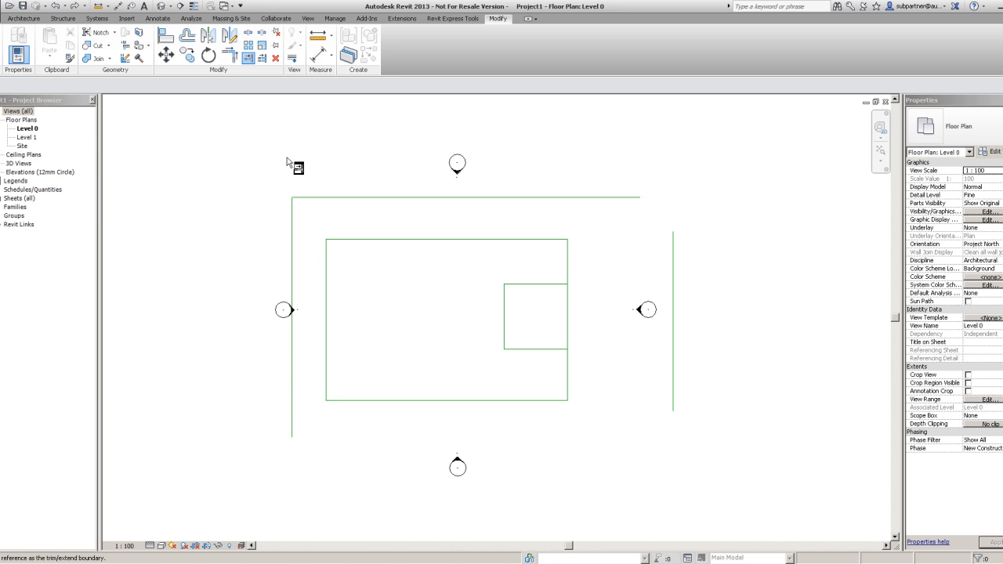
# Extend the right vertical line up to the upper horizontal line, and extend the horizontal line to meet that vertical
pyautogui.click(612, 199)
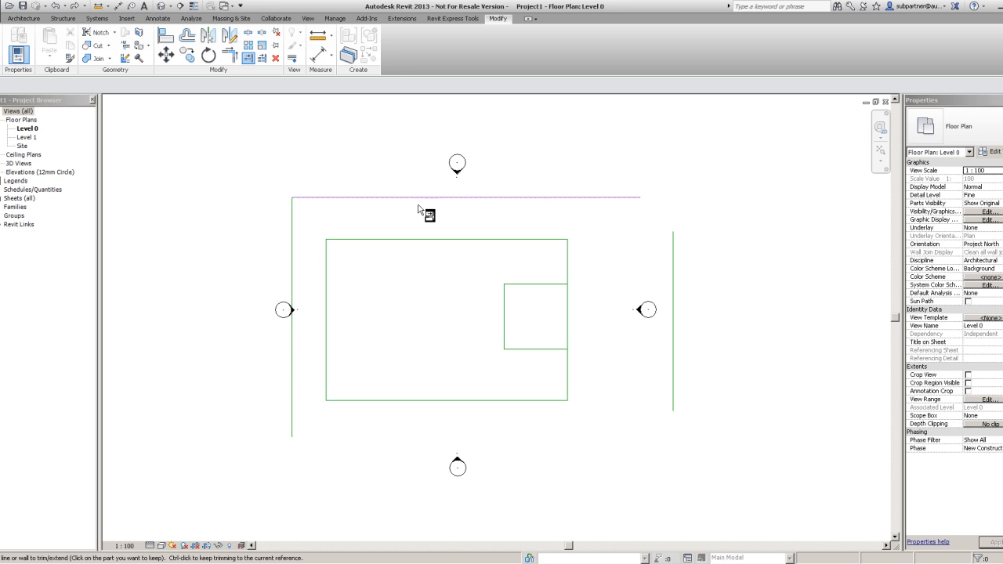
pyautogui.click(677, 262)
pyautogui.click(676, 219)
pyautogui.click(633, 199)
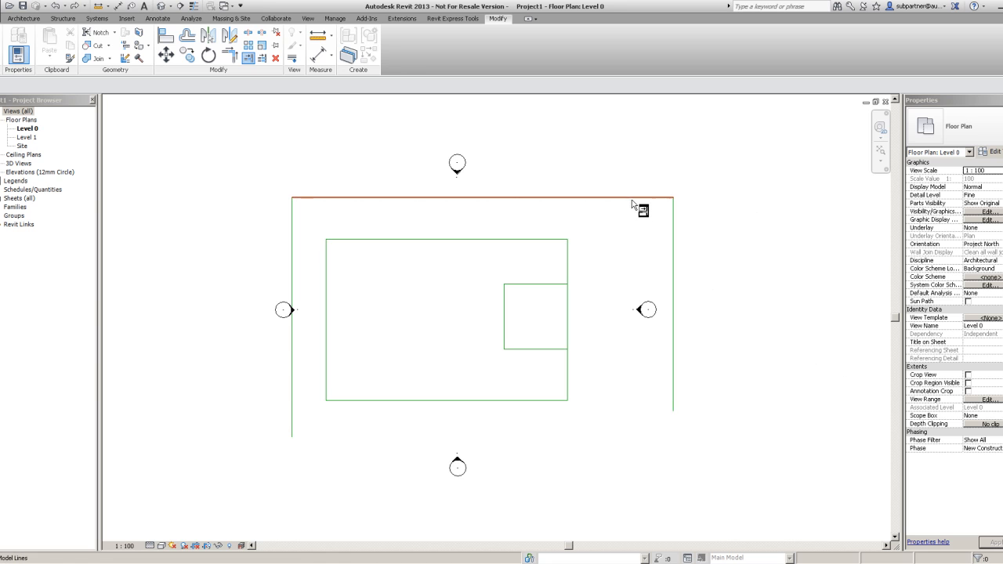
# Extend the rectangle's right edge, the inner box's left line and the rectangle's left edge one by one to the upper horizontal line
pyautogui.click(590, 198)
pyautogui.click(569, 262)
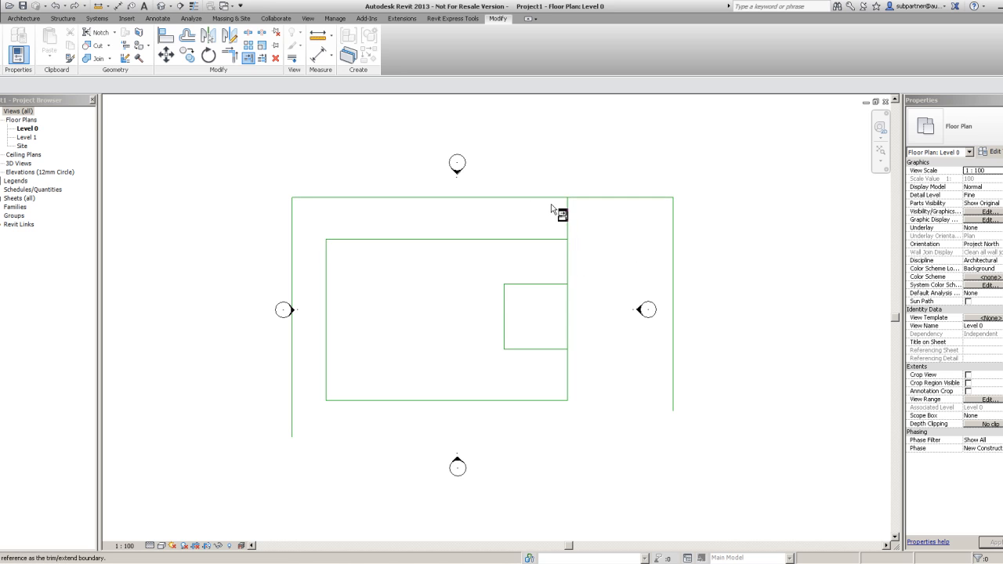
pyautogui.click(563, 200)
pyautogui.click(505, 300)
pyautogui.click(359, 200)
pyautogui.click(327, 259)
# Undo all the single-element trims and extensions
pyautogui.click(57, 7)
pyautogui.click(57, 7)
pyautogui.click(57, 7)
pyautogui.click(57, 8)
pyautogui.click(58, 8)
pyautogui.click(58, 7)
pyautogui.click(57, 7)
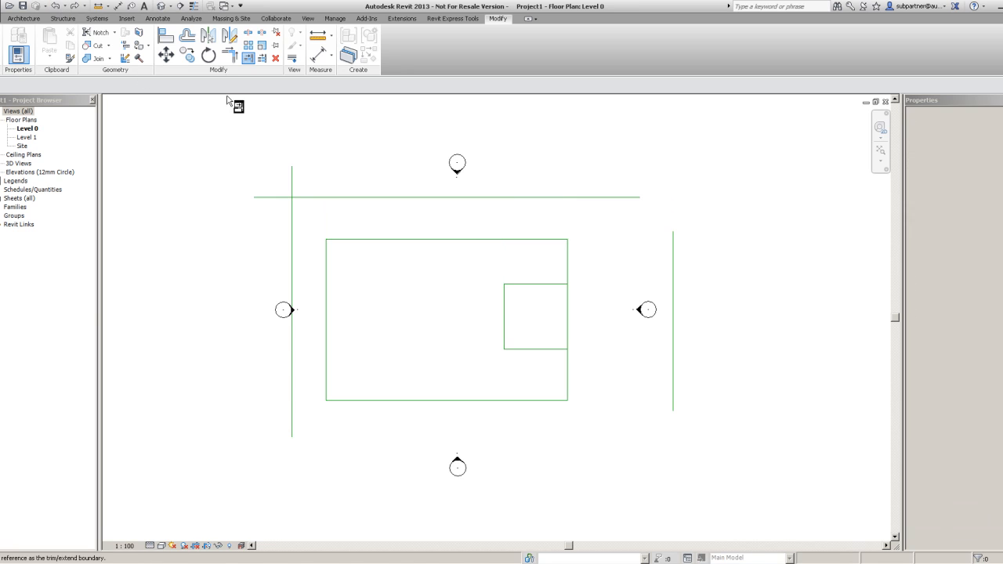
# With Trim/Extend Multiple Elements, fit the left vertical line, the rectangle's left edge and the inner box's left line to the upper horizontal line
pyautogui.click(261, 59)
pyautogui.click(367, 199)
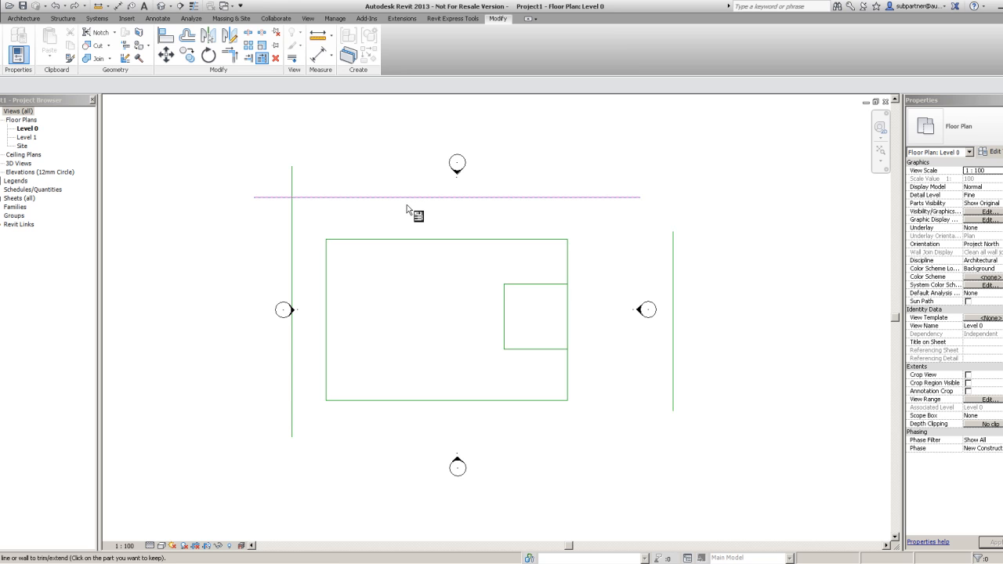
pyautogui.click(296, 227)
pyautogui.click(327, 259)
pyautogui.click(505, 298)
pyautogui.click(566, 256)
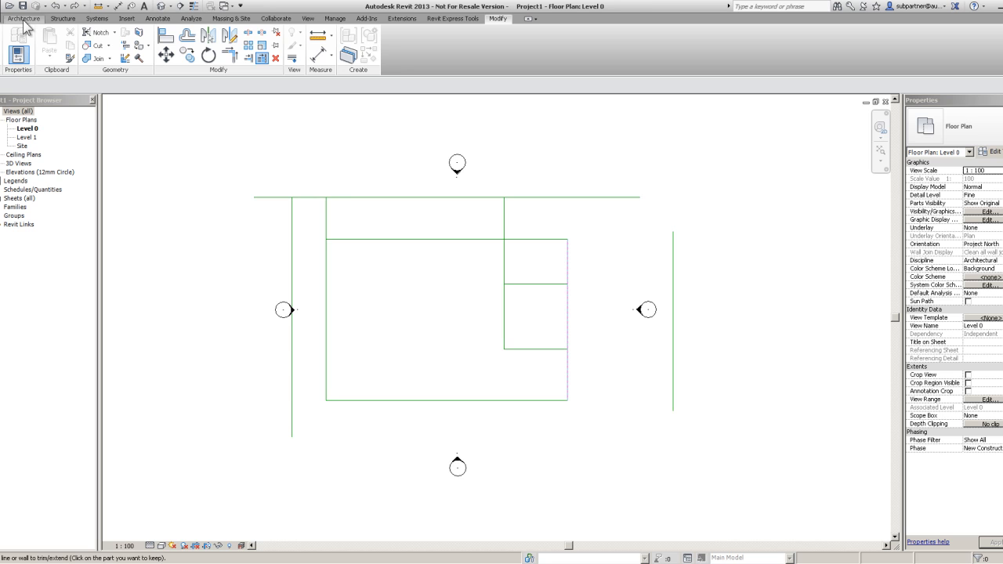
# Undo the multiple-element trims and extensions and end the command
pyautogui.click(56, 7)
pyautogui.click(55, 7)
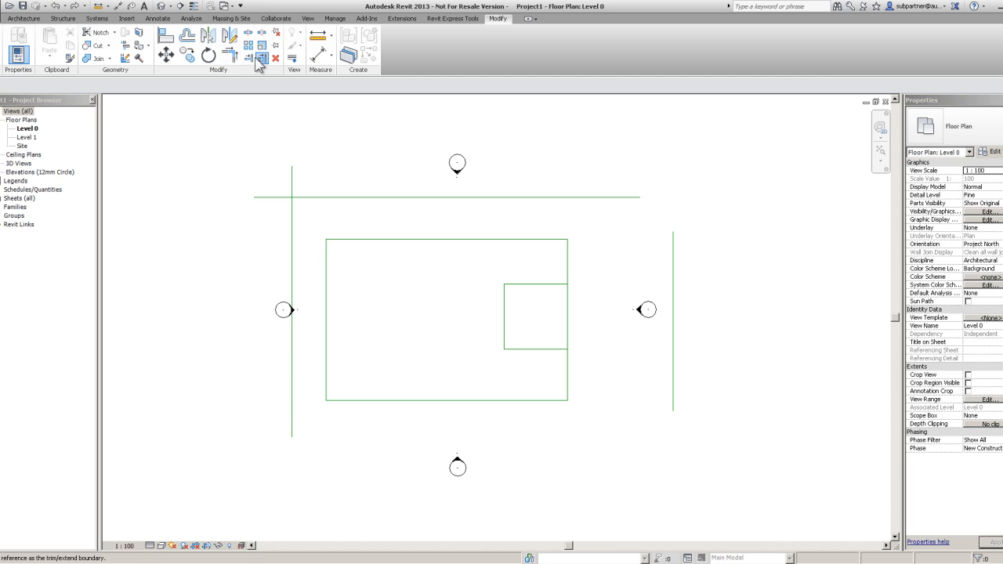
pyautogui.press('Escape')
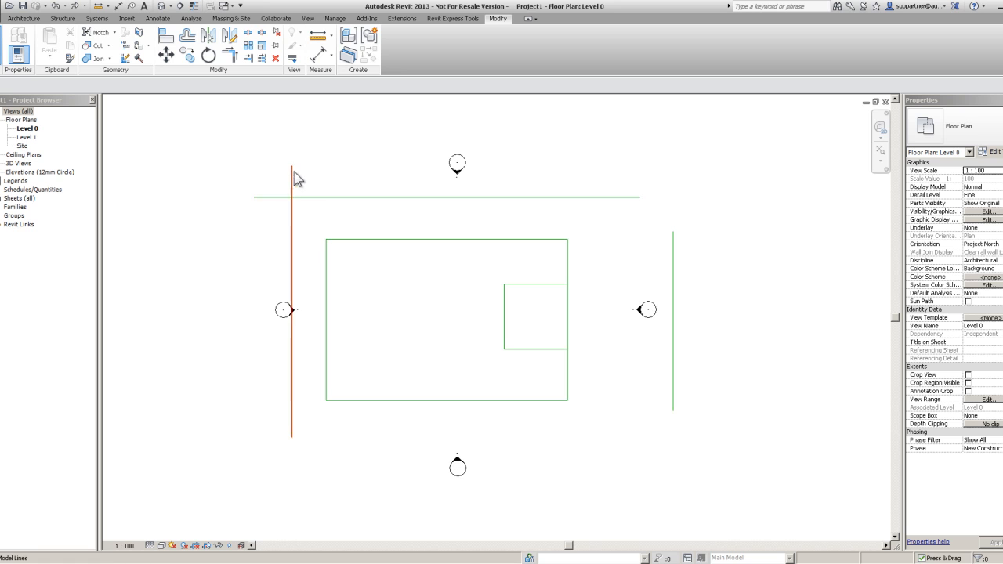
# Shorten the left vertical line by pulling its upper endpoint down to the upper horizontal line
pyautogui.click(293, 236)
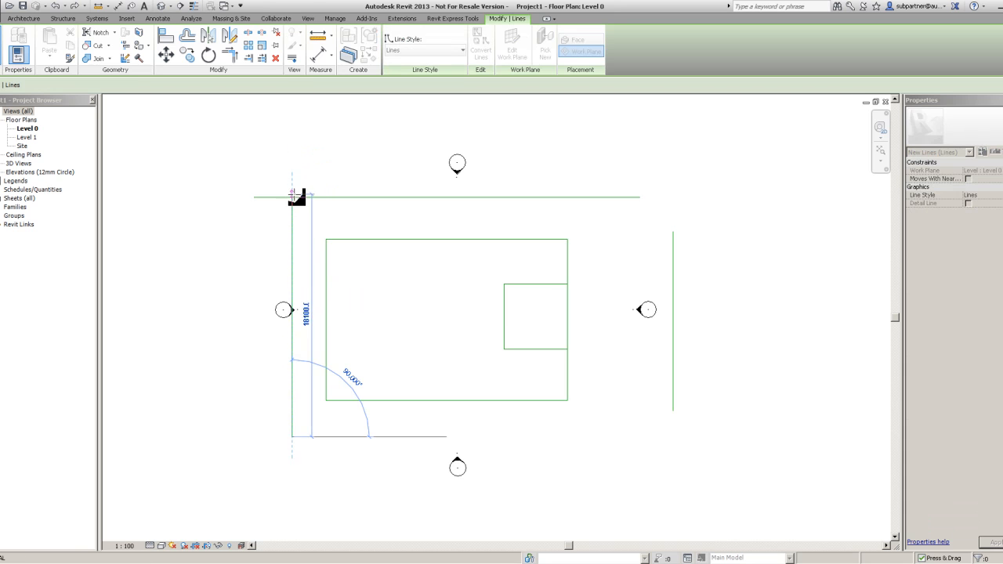
pyautogui.click(240, 260)
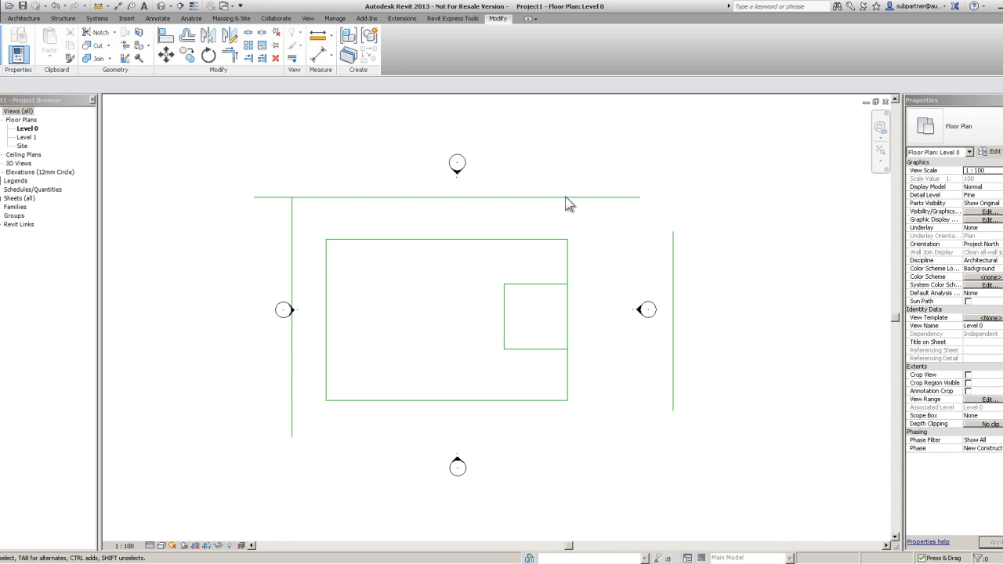
# Delete the upper horizontal line and the left and right vertical lines outside the rectangle
pyautogui.moveTo(705, 193); pyautogui.dragTo(265, 227)
pyautogui.press('Delete')
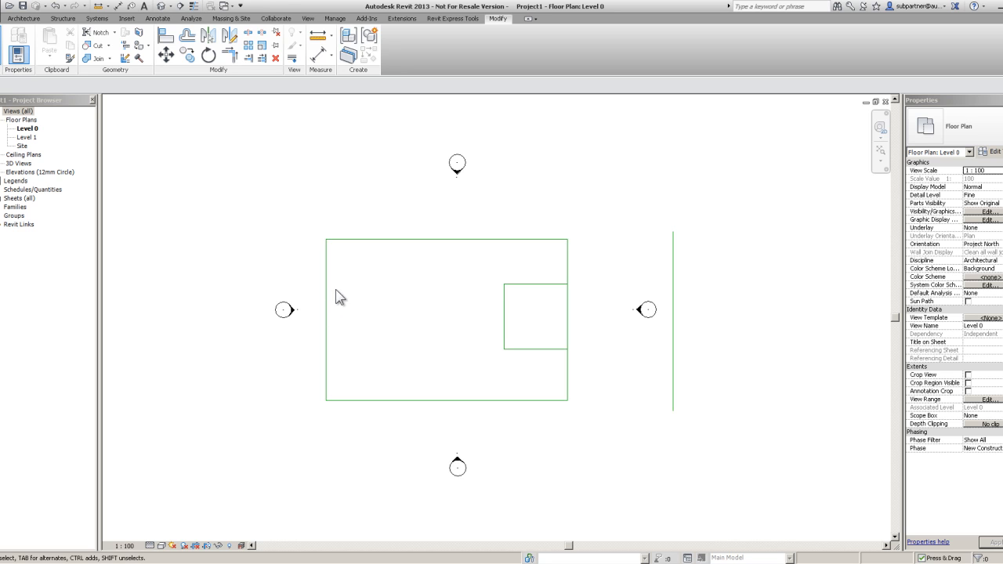
pyautogui.click(674, 246)
pyautogui.press('Delete')
# Dismiss the save reminder without saving, and split the rectangle's right edge between the inner box's two horizontal lines with Split Element
pyautogui.scroll(1, 601, 338)
pyautogui.scroll(1, 582, 336)
pyautogui.scroll(1, 357, 306)
pyautogui.moveTo(398, 297); pyautogui.dragTo(411, 272, button='middle')
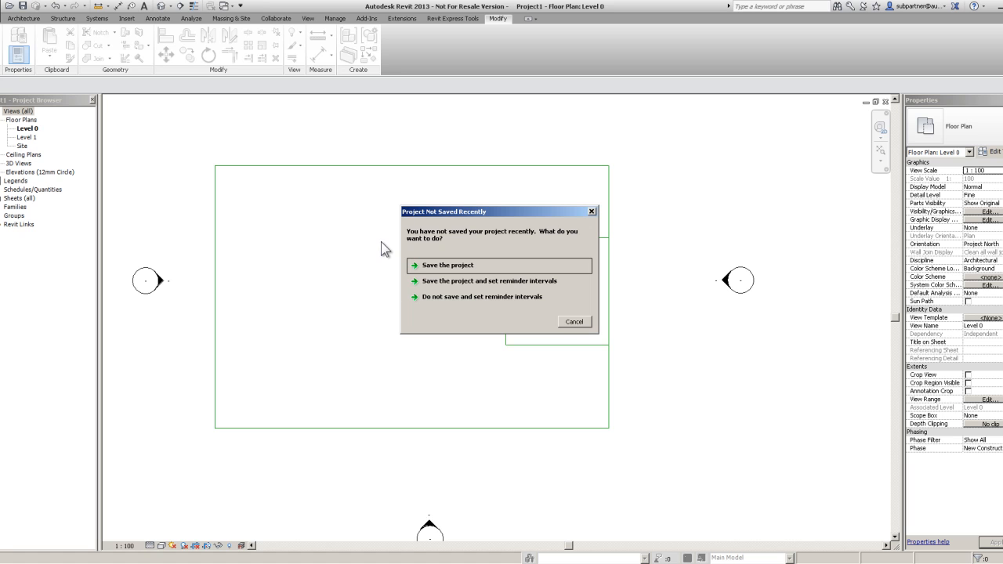
pyautogui.click(568, 321)
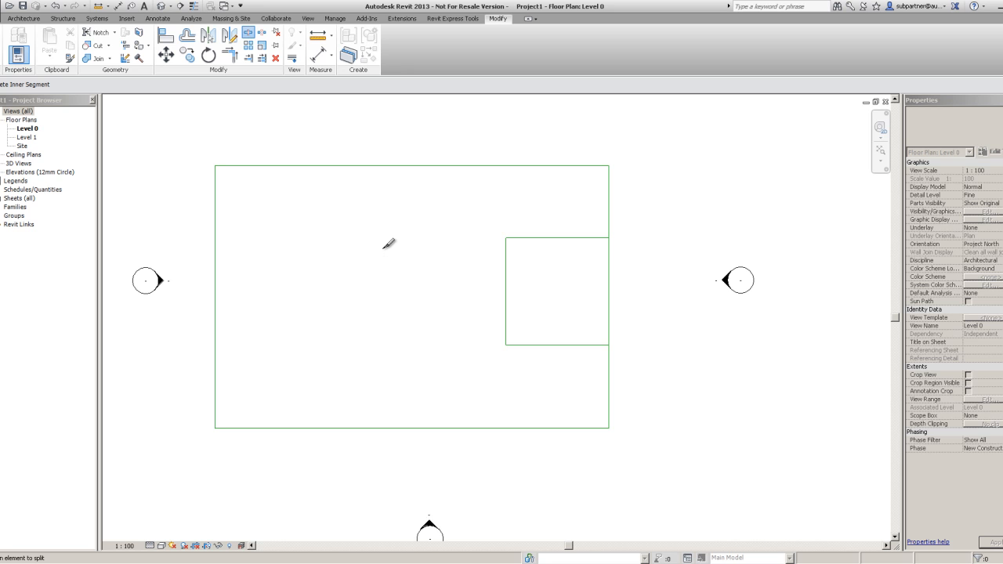
pyautogui.click(612, 294)
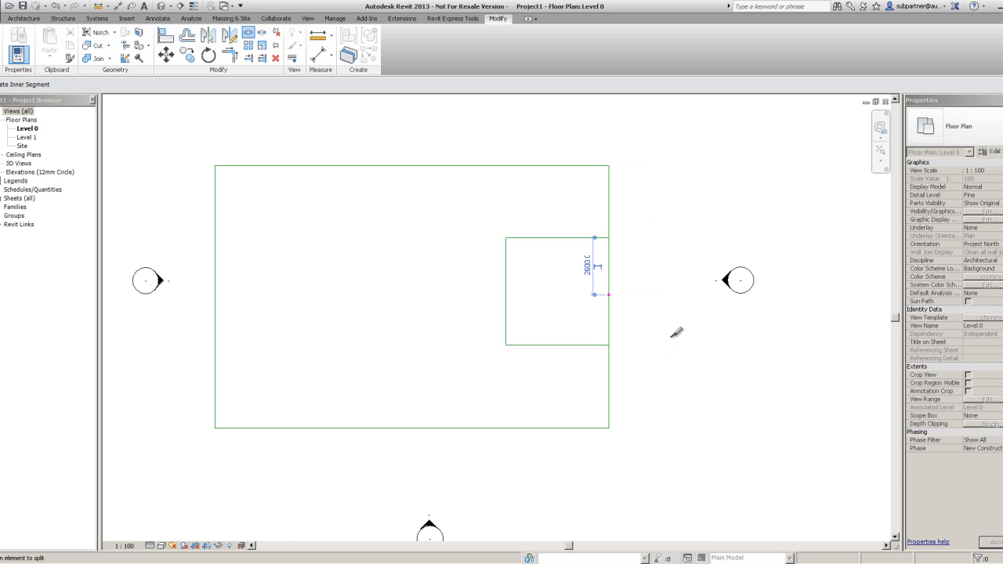
pyautogui.press('Escape')
pyautogui.press('Escape')
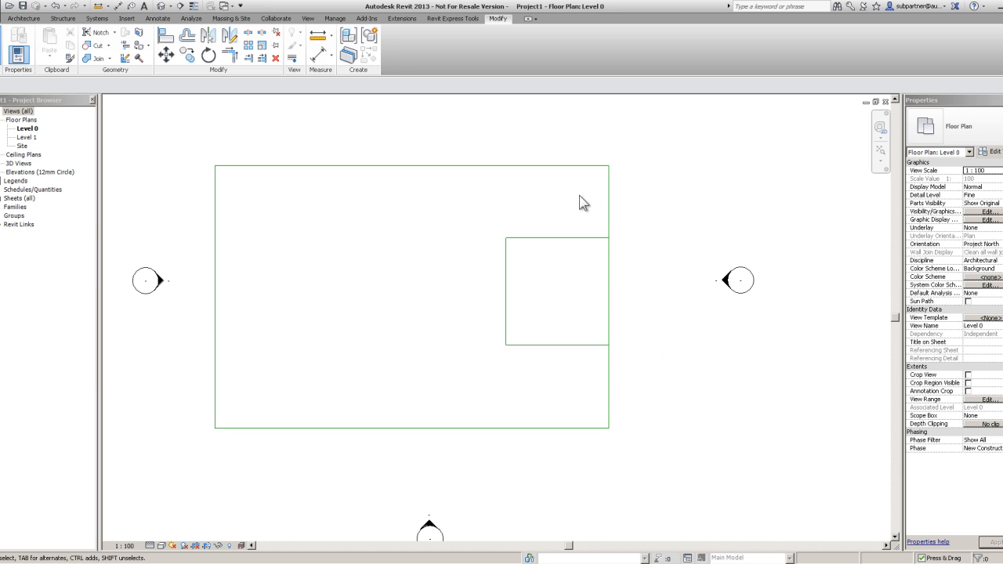
# Trim the split right edge to corners with the inner box's horizontal lines to form an open notch, and end the command
pyautogui.click(230, 57)
pyautogui.click(608, 357)
pyautogui.click(601, 346)
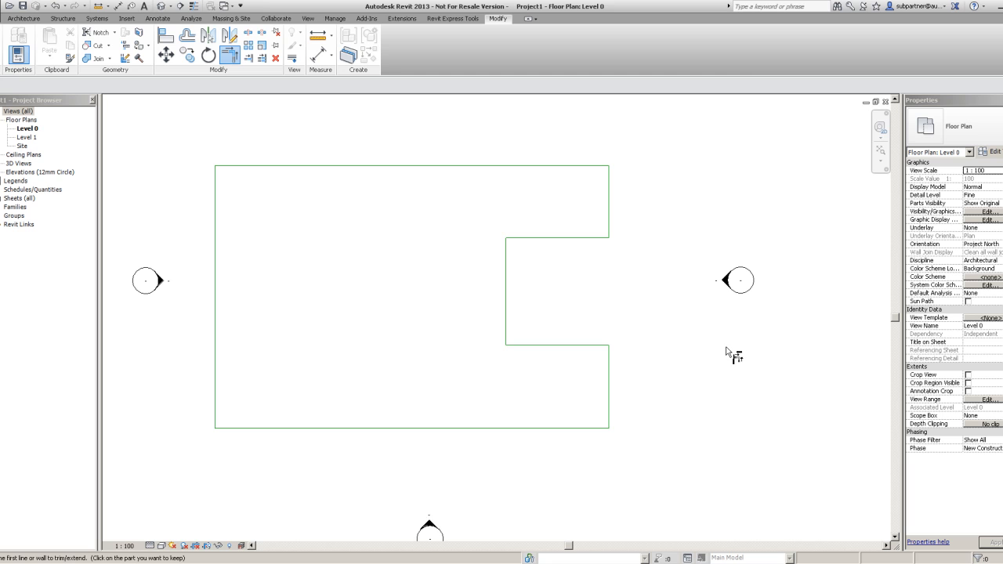
pyautogui.press('Escape')
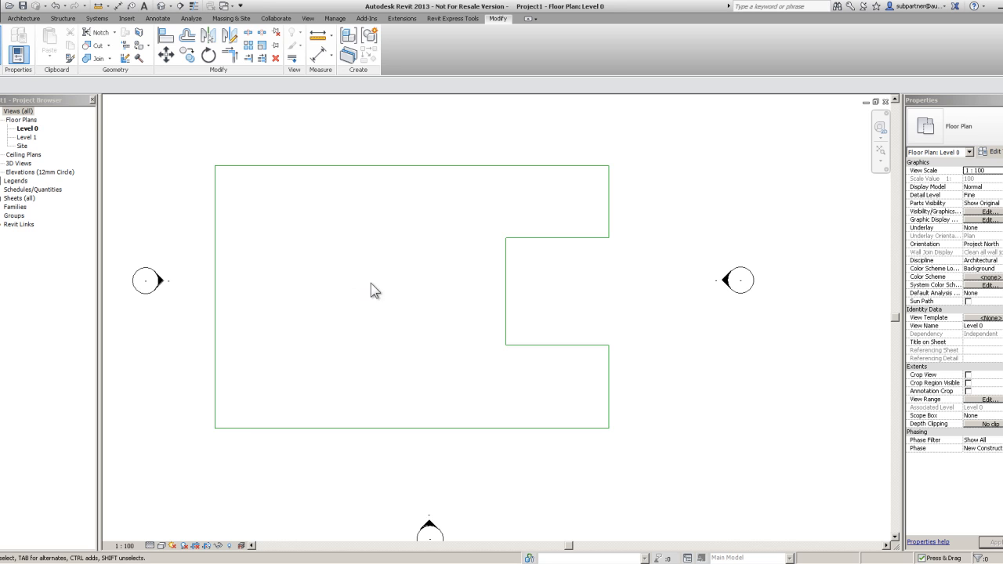
# Set the distance from the rectangle's top edge to the notch's upper line to 3000 mm
pyautogui.click(566, 238)
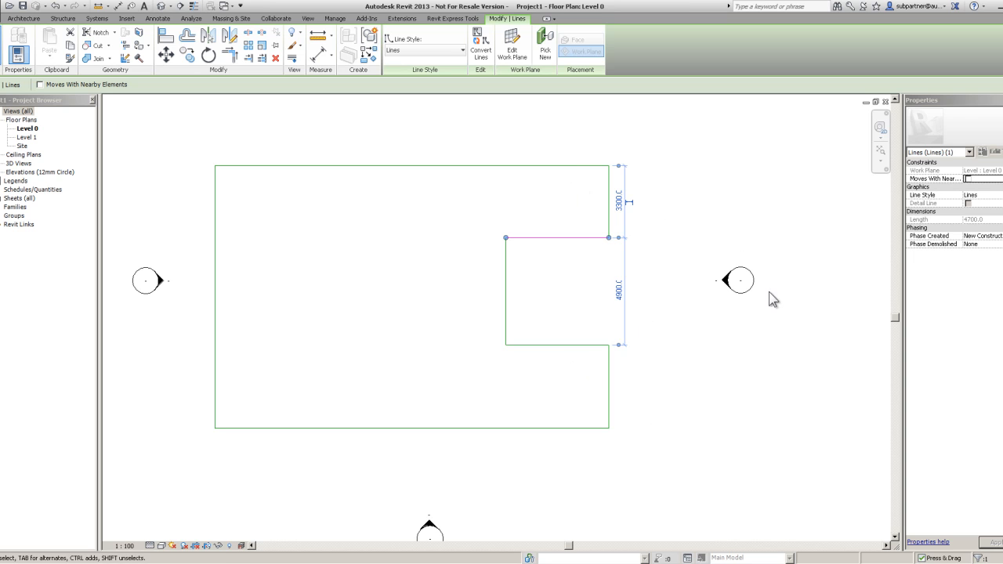
pyautogui.click(618, 203)
pyautogui.write('3')
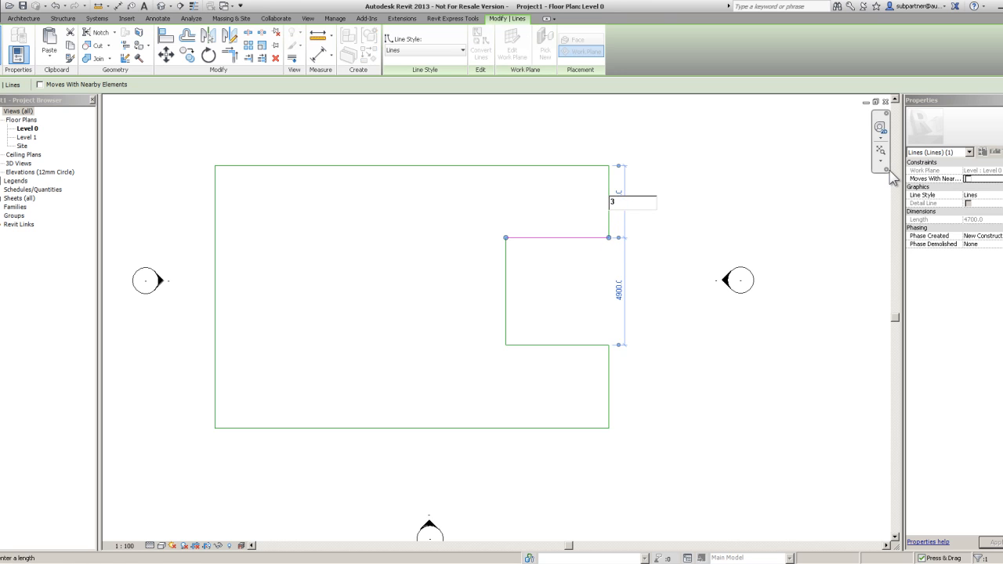
pyautogui.write('000')
pyautogui.press('Return')
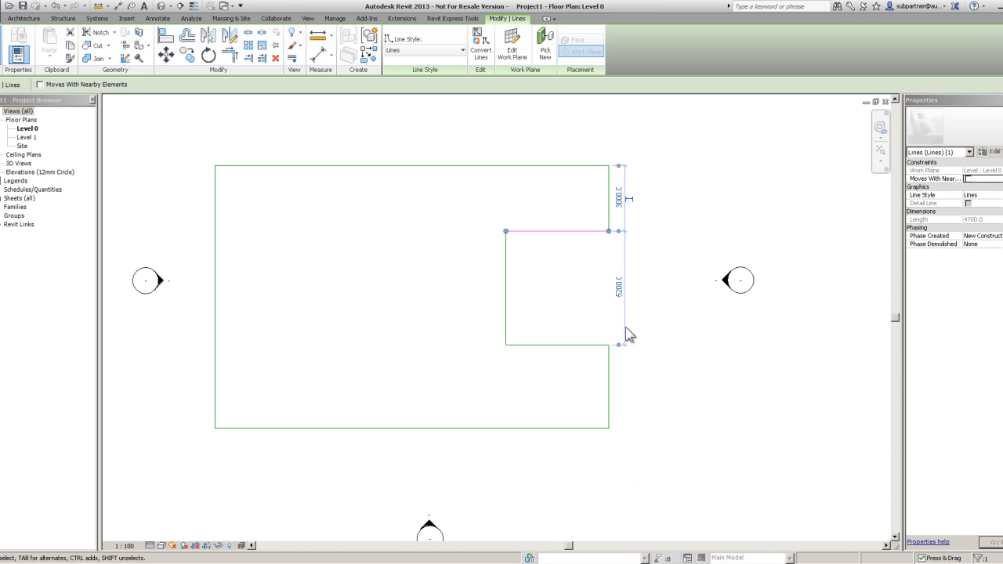
# Move the lower witness line to the rectangle's bottom edge and set its distance to the notch's upper line to 8000 mm
pyautogui.moveTo(618, 346); pyautogui.dragTo(530, 431)
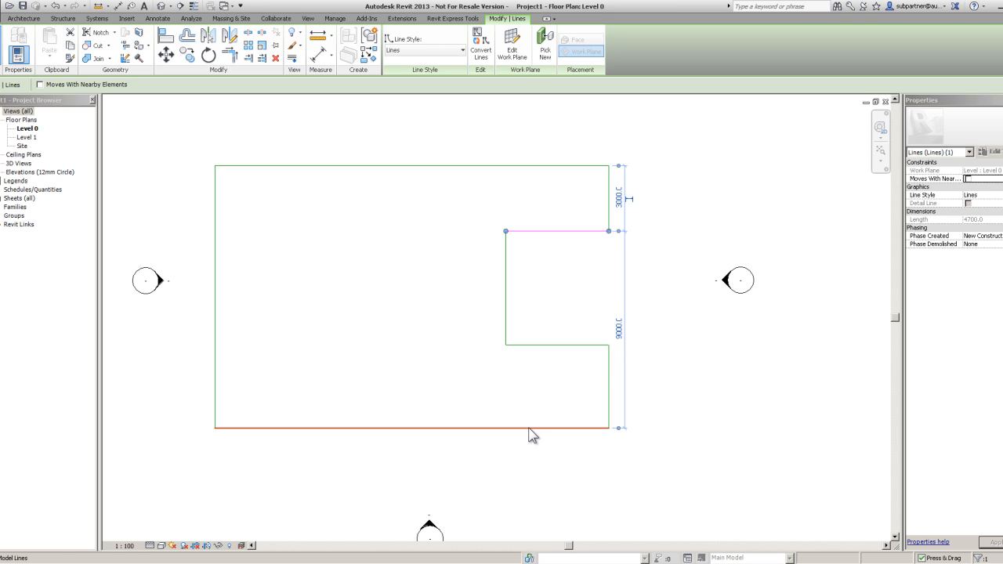
pyautogui.click(620, 329)
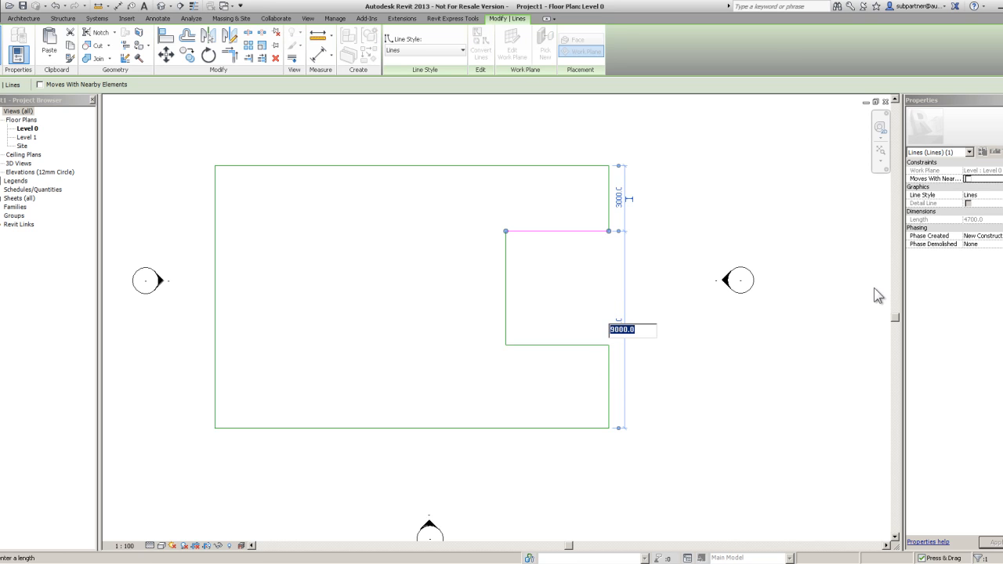
pyautogui.write('8000')
pyautogui.press('Return')
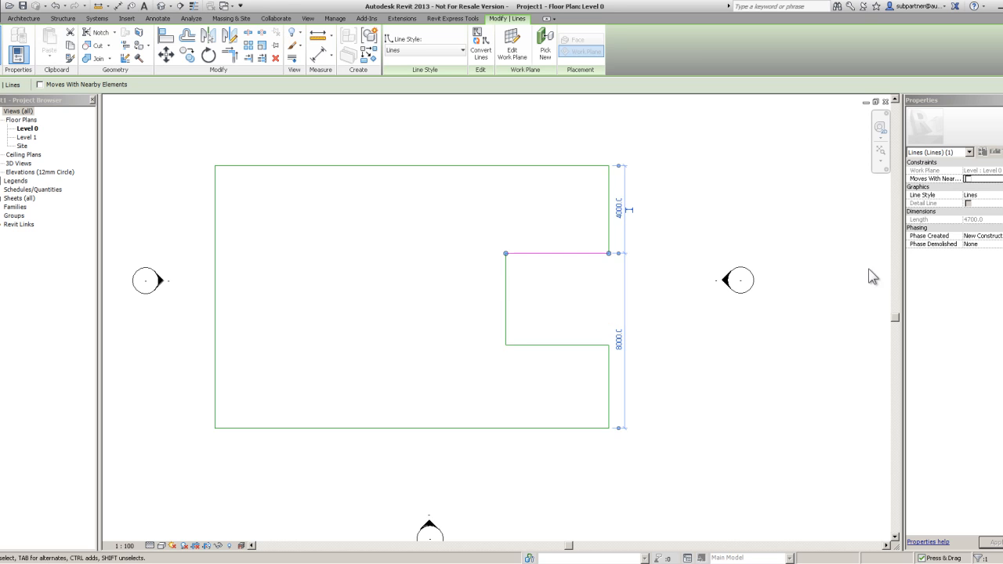
# Move the lower witness line back to the notch's lower line and make the temporary dimensions permanent
pyautogui.moveTo(619, 428); pyautogui.dragTo(577, 347)
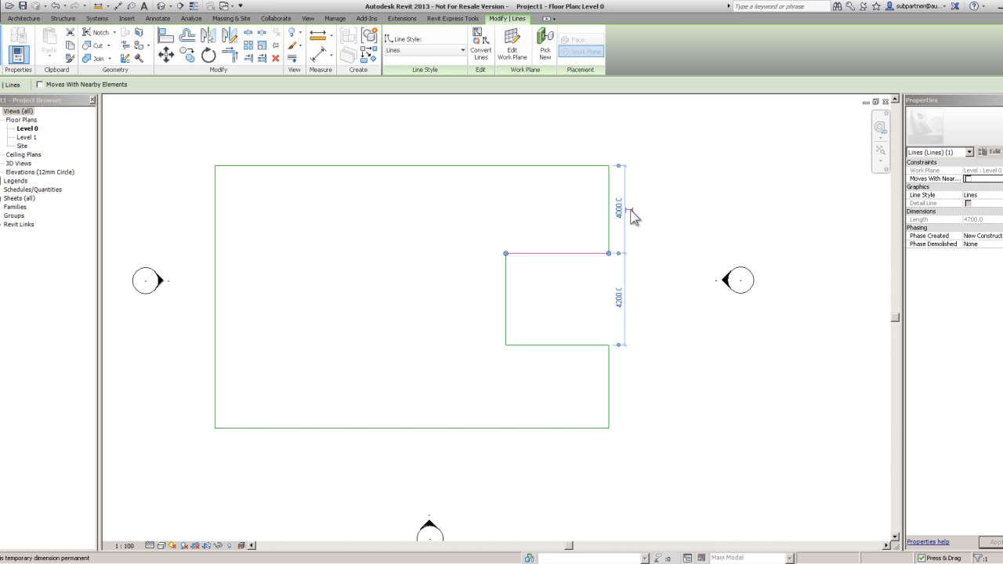
pyautogui.click(629, 211)
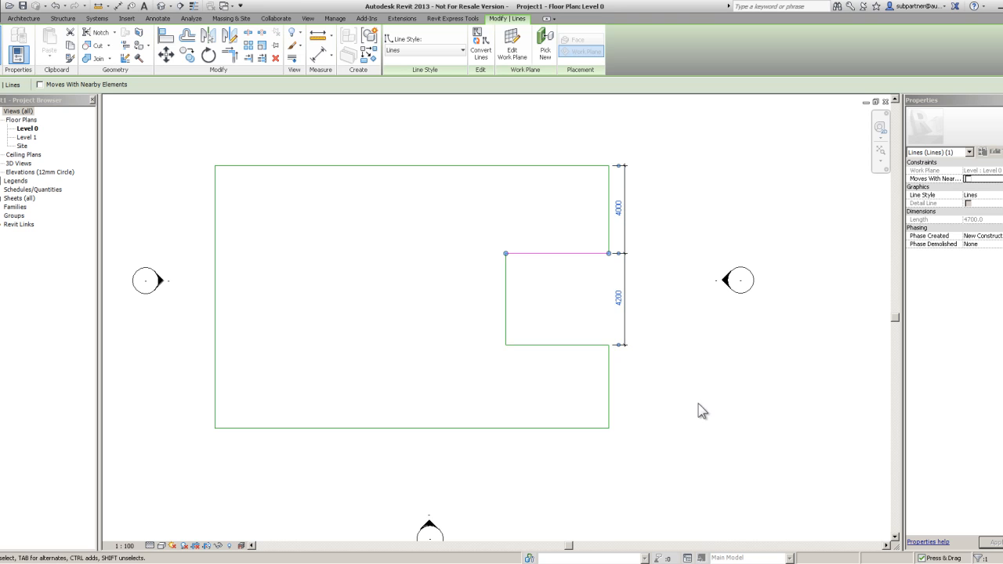
pyautogui.click(733, 396)
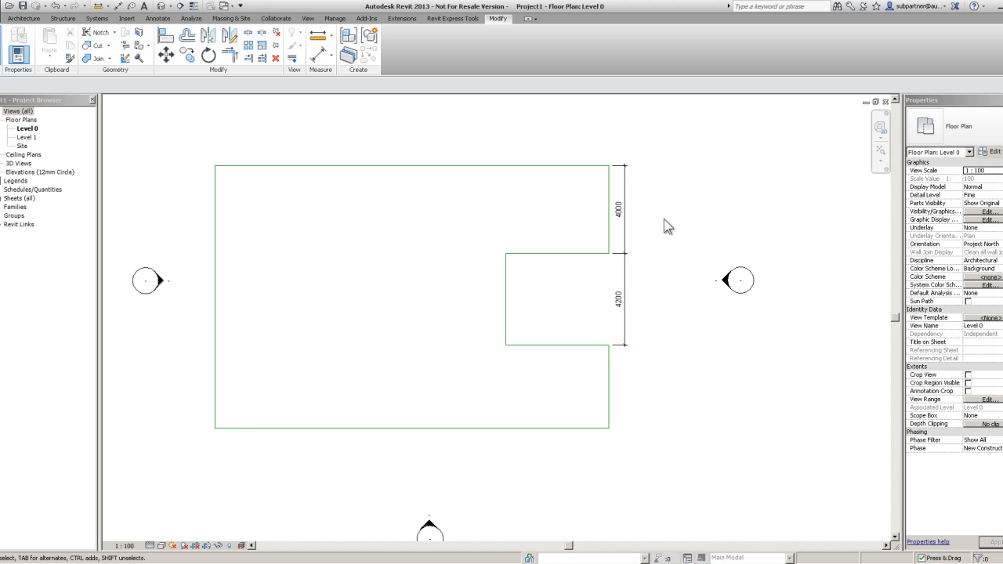
# Inspect the Dimension Text options of the upper dimension segment and close them without changes
pyautogui.scroll(1, 694, 195)
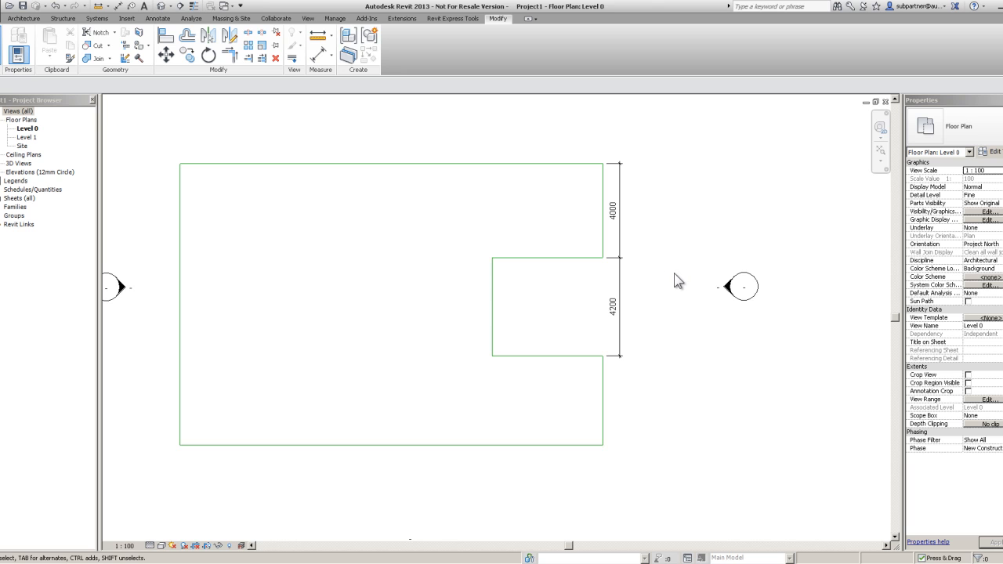
pyautogui.click(615, 224)
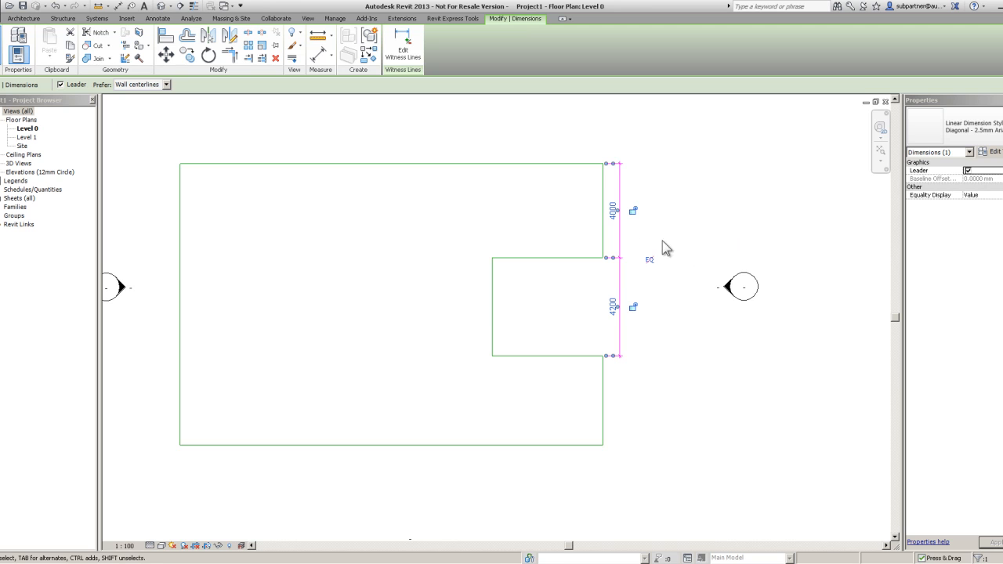
pyautogui.click(613, 219)
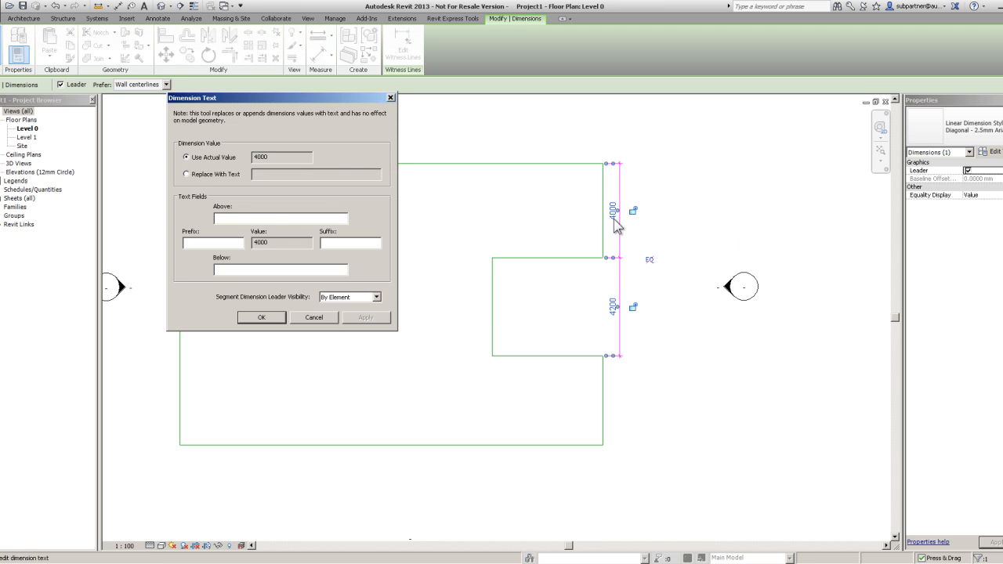
pyautogui.click(390, 98)
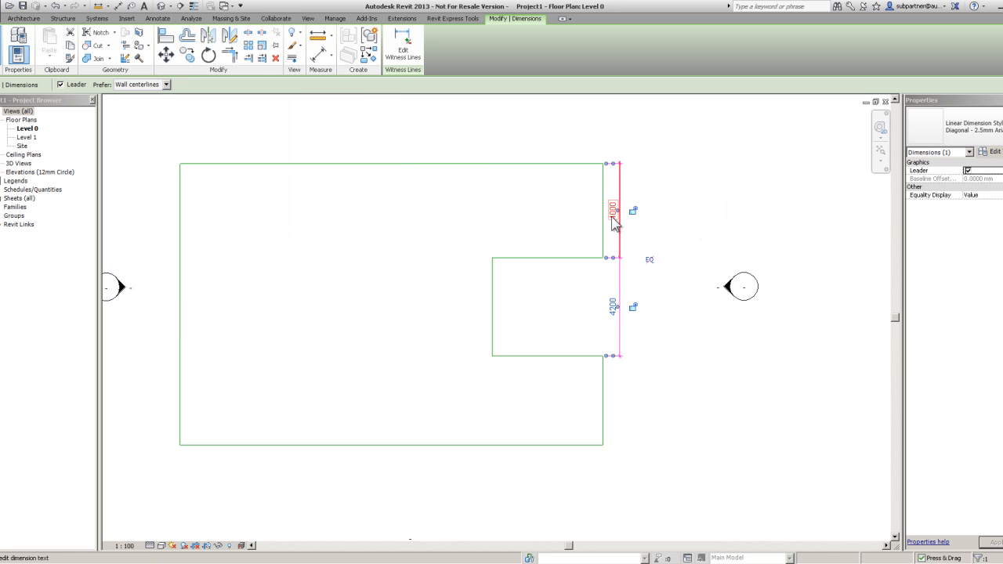
pyautogui.click(568, 265)
pyautogui.click(688, 232)
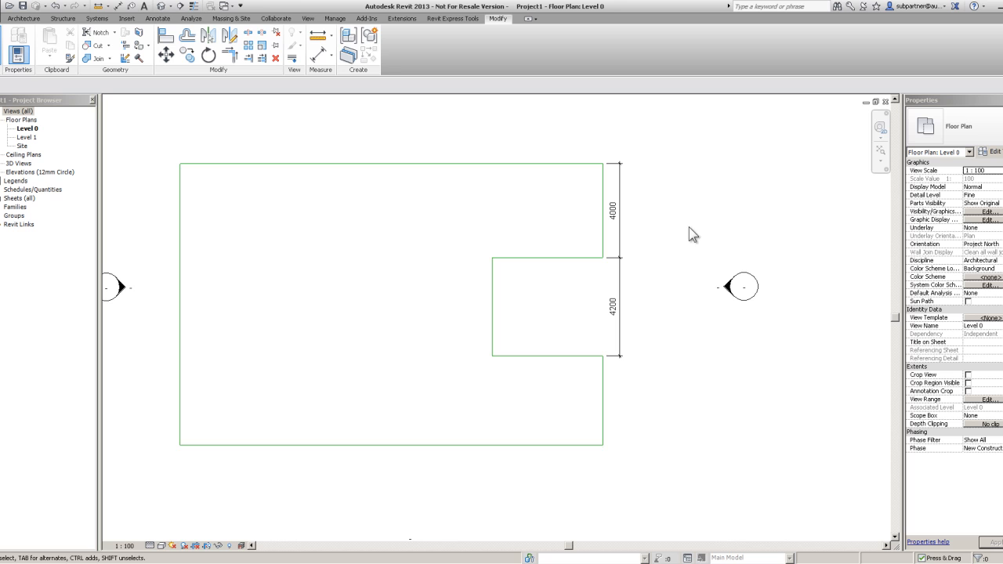
# Set the permanent dimension from the rectangle's top edge to the notch's upper line to 3000 mm
pyautogui.click(576, 264)
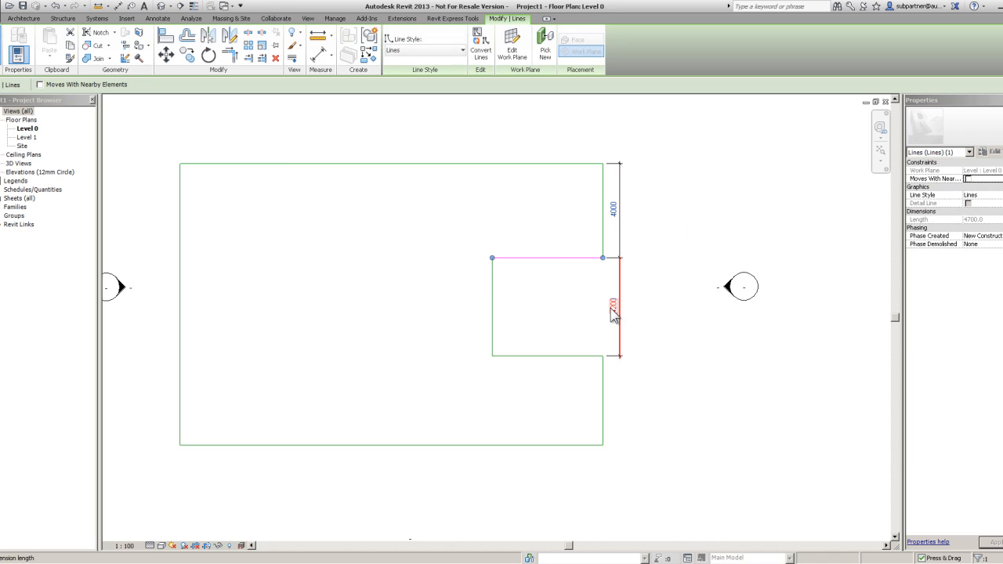
pyautogui.click(615, 212)
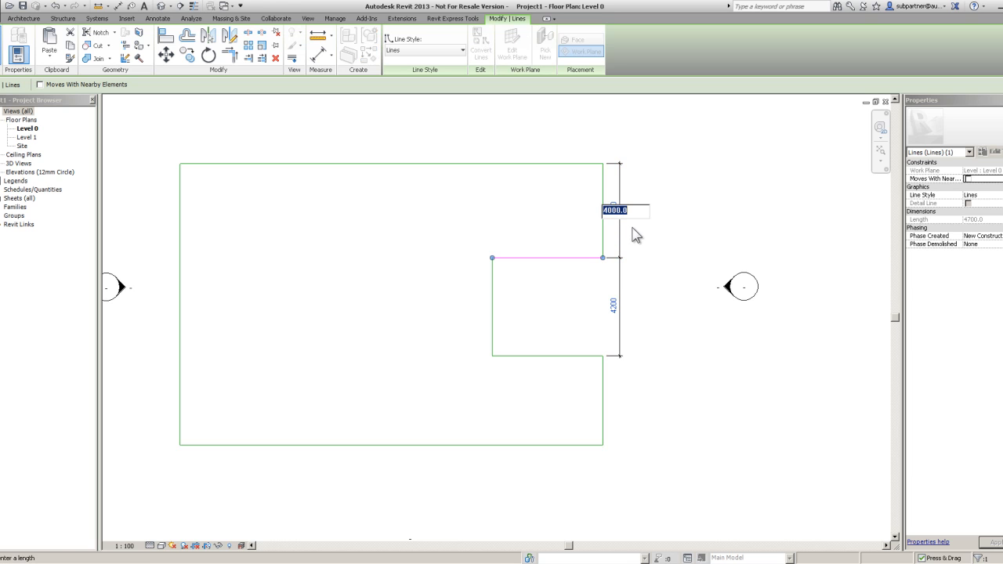
pyautogui.write('3000')
pyautogui.press('Return')
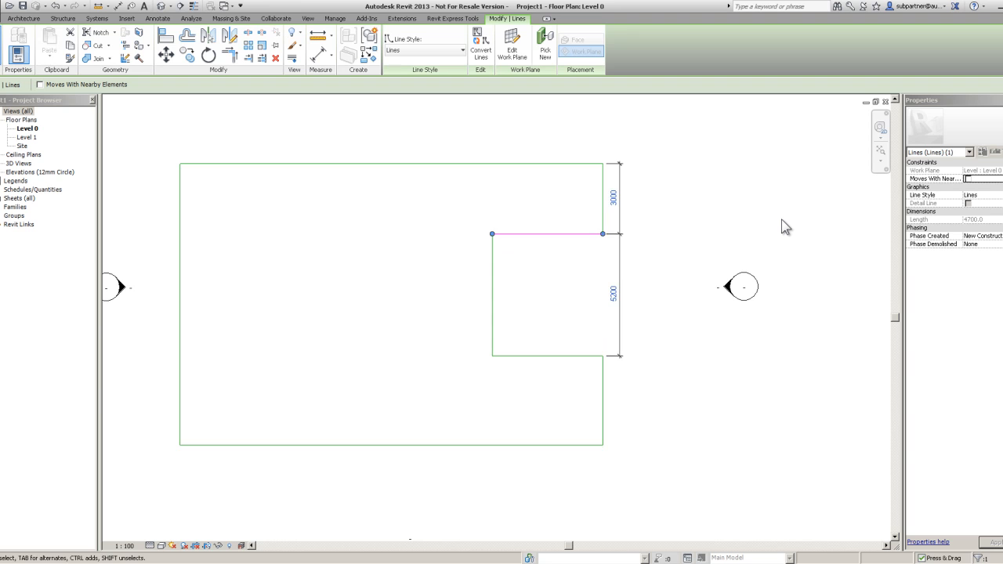
pyautogui.click(786, 228)
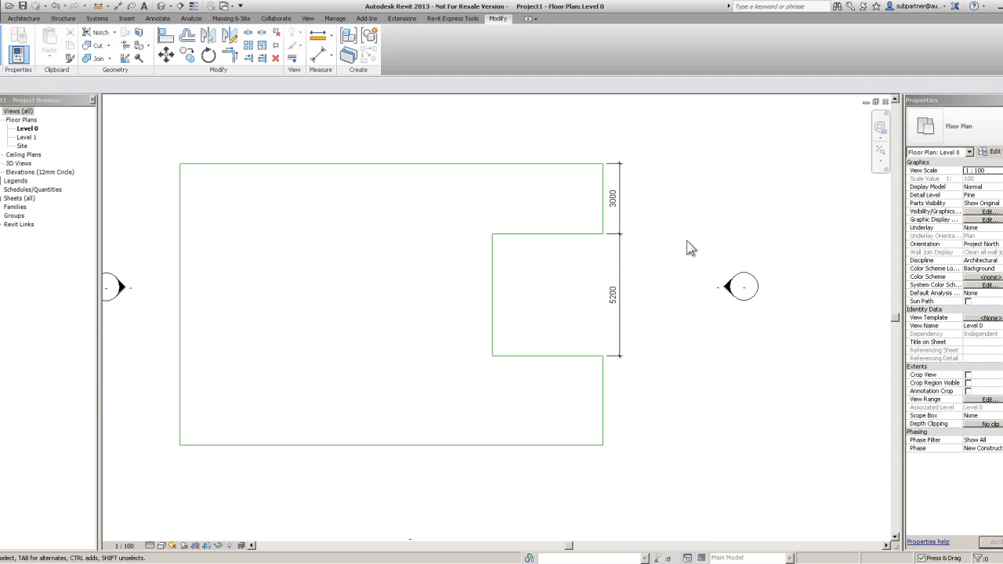
# Give the upper dimension segment the text S/O above, prefix Approx, suffix mm and I Dont Know below
pyautogui.click(615, 215)
pyautogui.scroll(1, 617, 213)
pyautogui.click(615, 210)
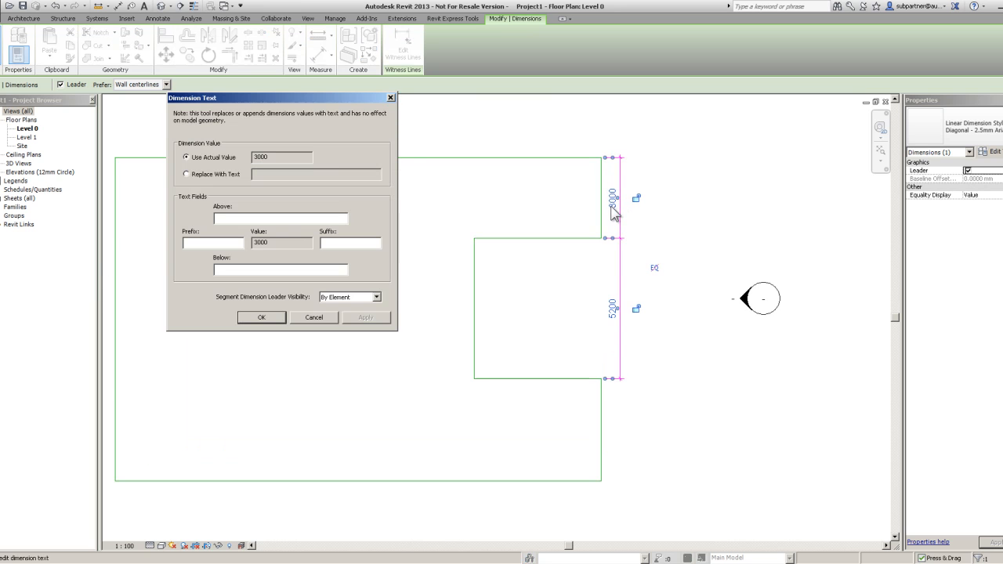
pyautogui.moveTo(301, 97); pyautogui.dragTo(490, 148)
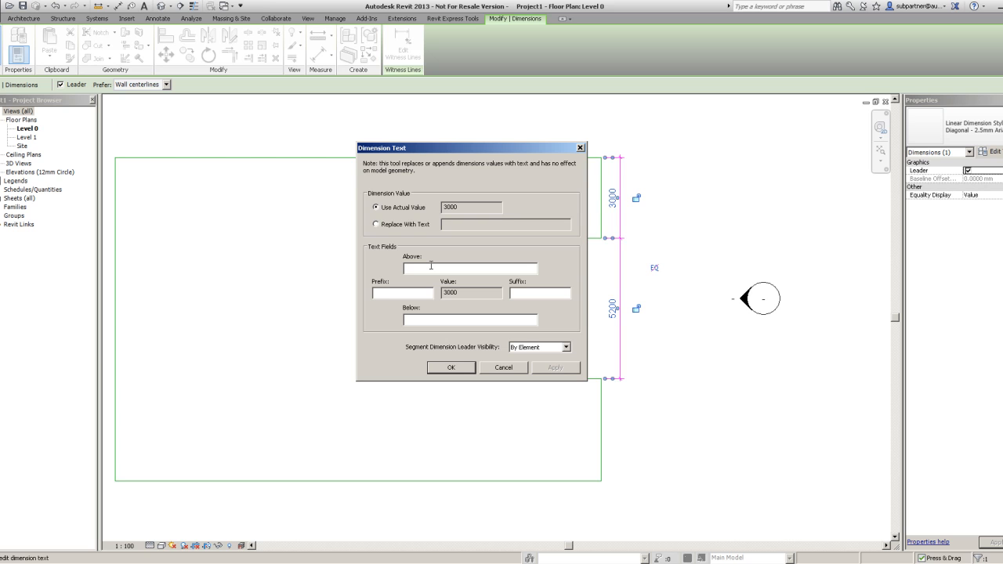
pyautogui.click(431, 267)
pyautogui.write('S/O')
pyautogui.write('Approx')
pyautogui.press('Tab')
pyautogui.write('mm')
pyautogui.press('Tab')
pyautogui.write('I Dont Know')
pyautogui.click(452, 367)
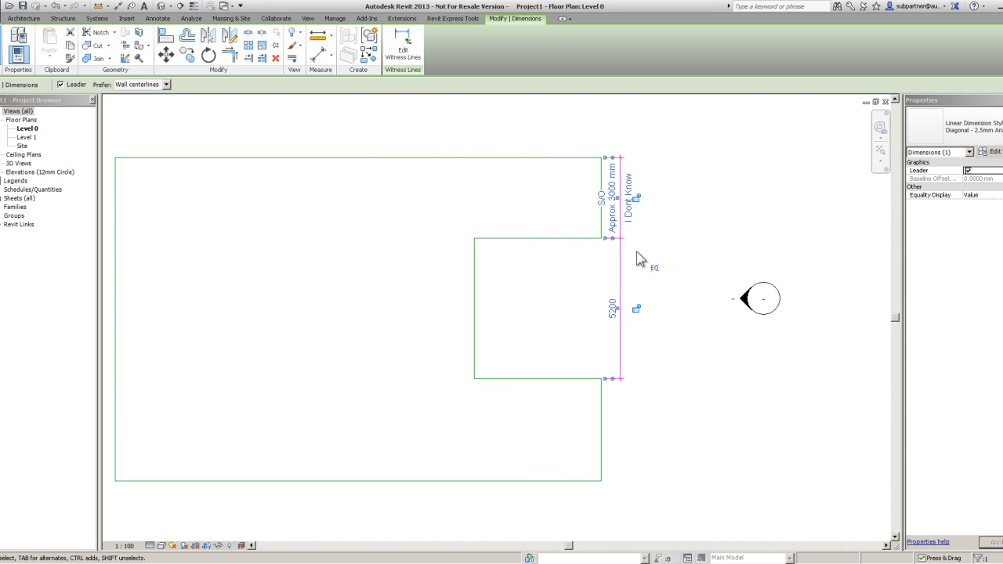
pyautogui.click(650, 172)
pyautogui.scroll(2, 646, 164)
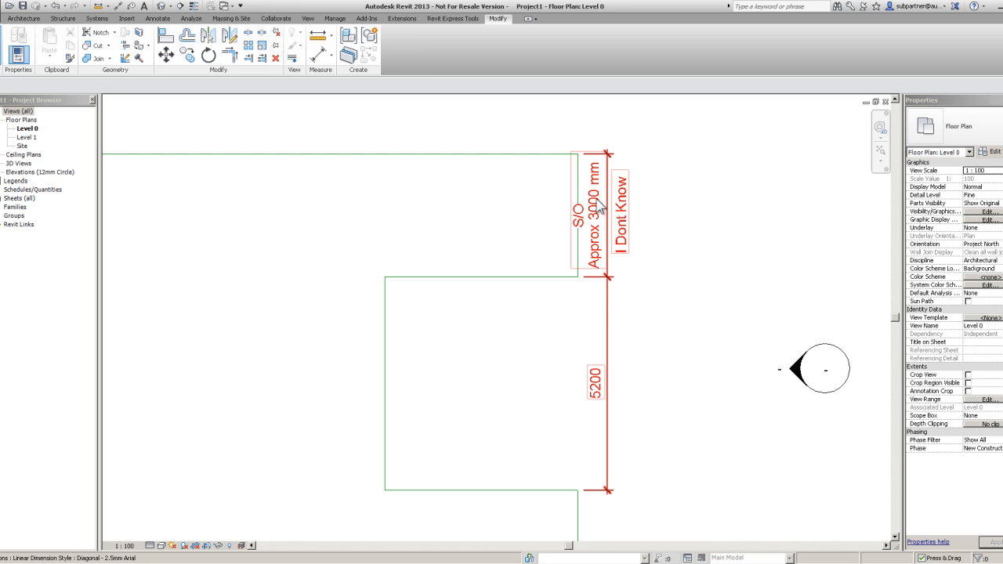
# Move the notch's upper line down to about 4200 mm below the rectangle's top edge
pyautogui.moveTo(488, 278); pyautogui.dragTo(504, 325)
pyautogui.click(747, 262)
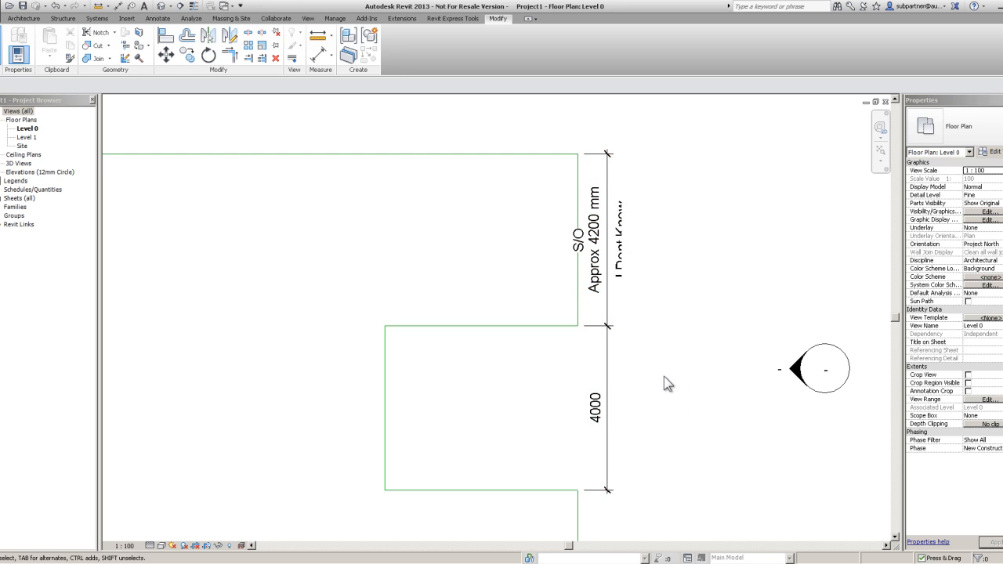
pyautogui.moveTo(642, 381); pyautogui.dragTo(598, 376, button='middle')
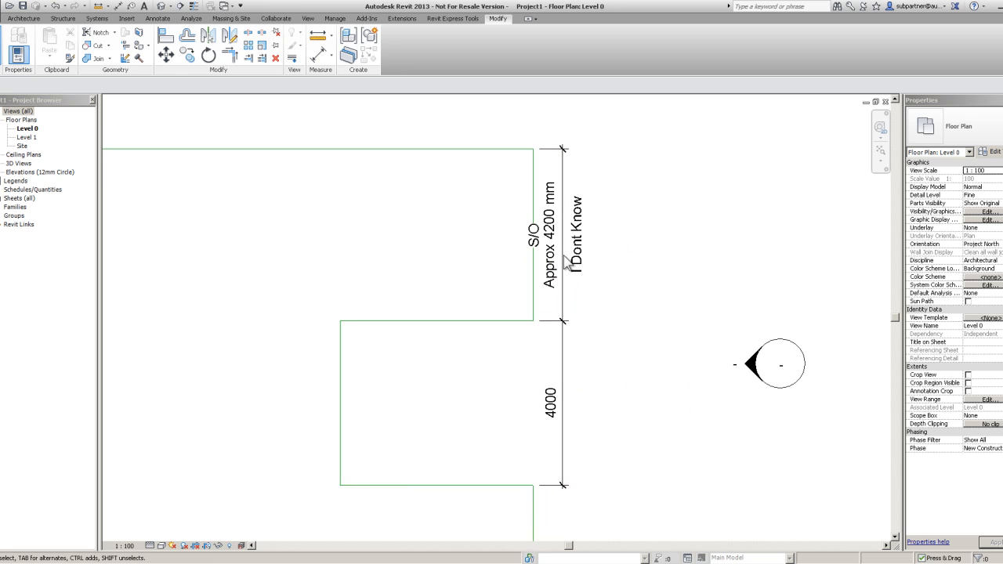
pyautogui.moveTo(573, 314); pyautogui.dragTo(571, 339, button='middle')
pyautogui.scroll(-1, 577, 338)
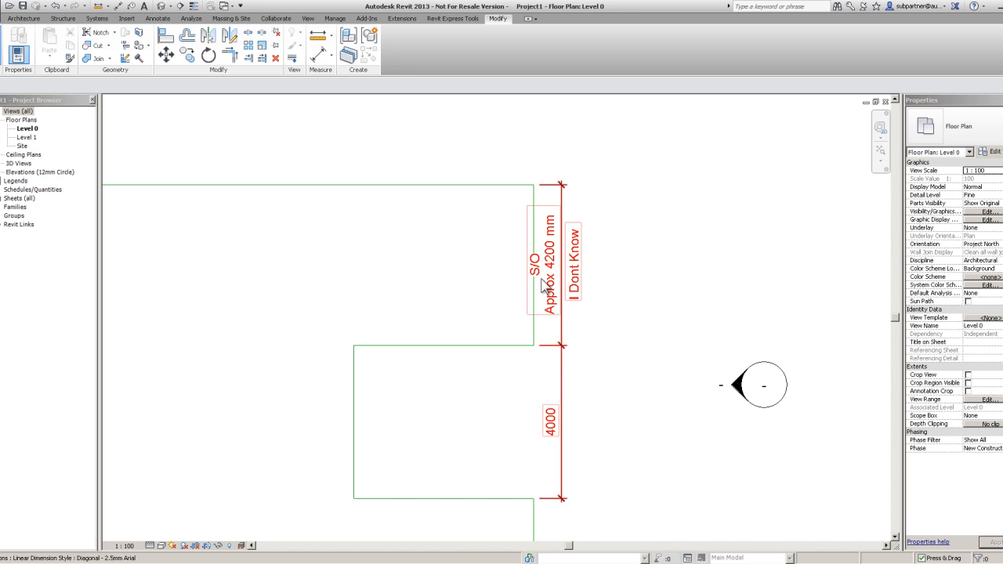
# Undo the notch line's move and the text added to the upper dimension segment
pyautogui.hotkey('ctrl', 'z')
pyautogui.hotkey('ctrl', 'z')
pyautogui.hotkey('ctrl', 'z')
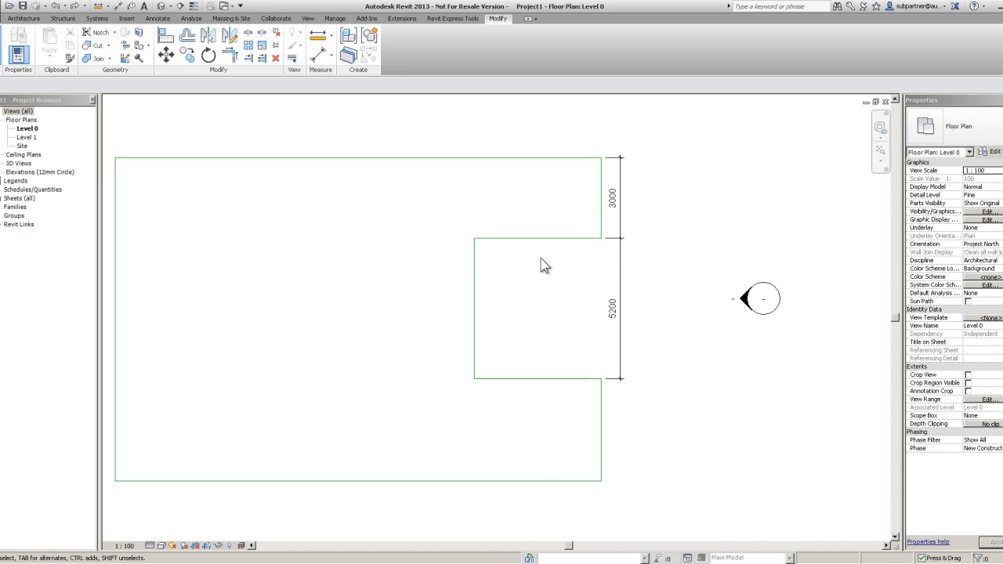
# Try to replace the upper dimension segment's value with 2950 as override text
pyautogui.scroll(2, 615, 212)
pyautogui.click(614, 214)
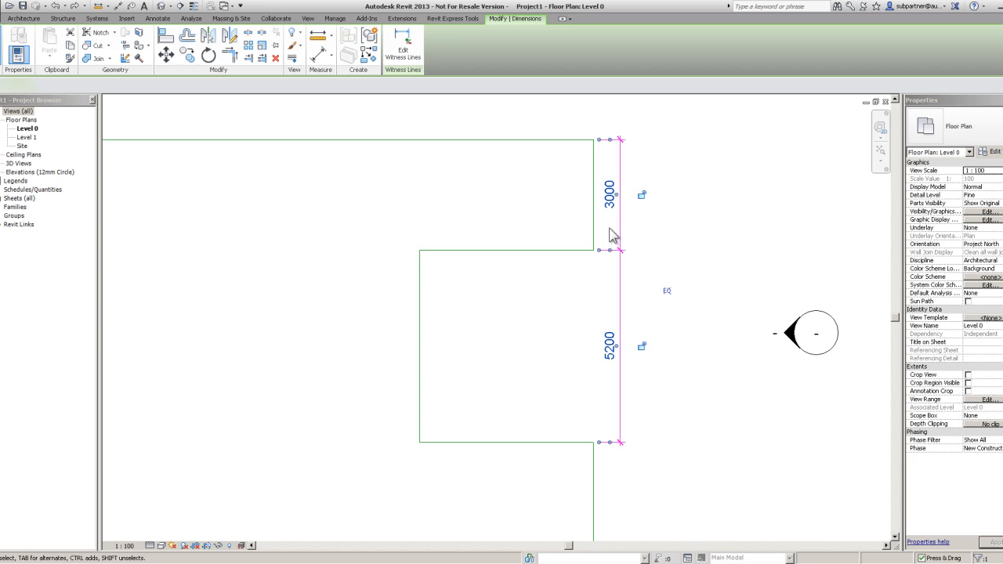
pyautogui.click(612, 209)
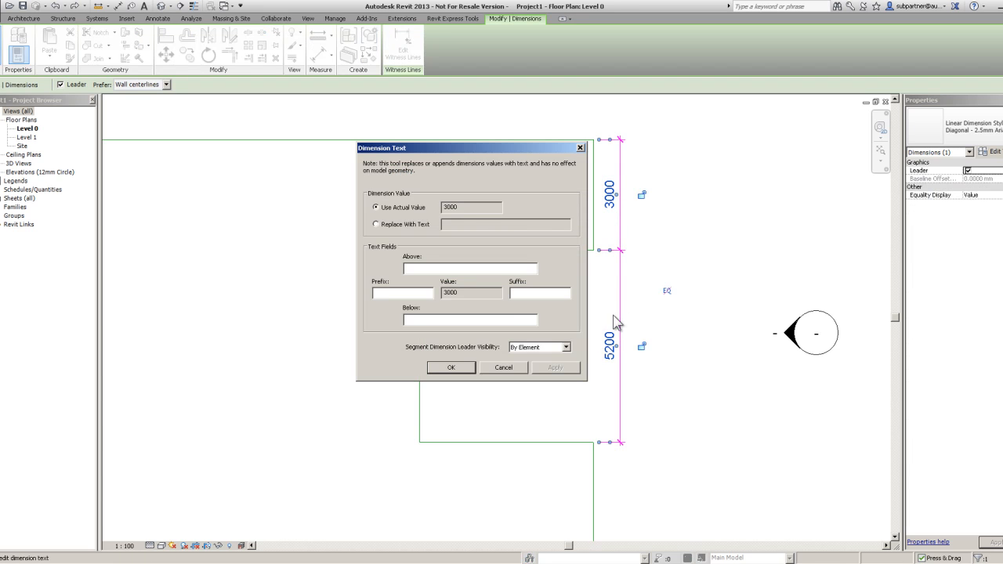
pyautogui.click(377, 224)
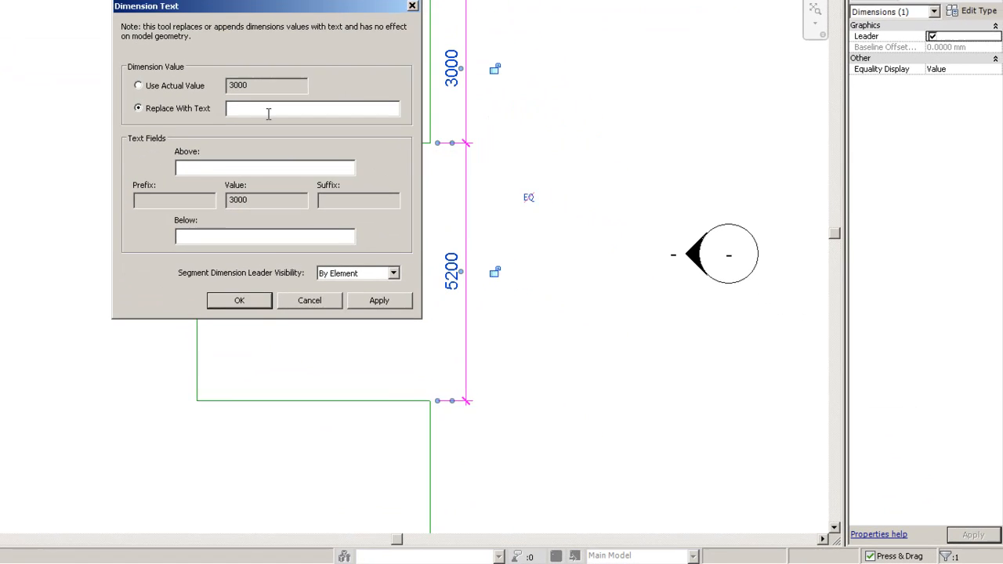
pyautogui.write('2950')
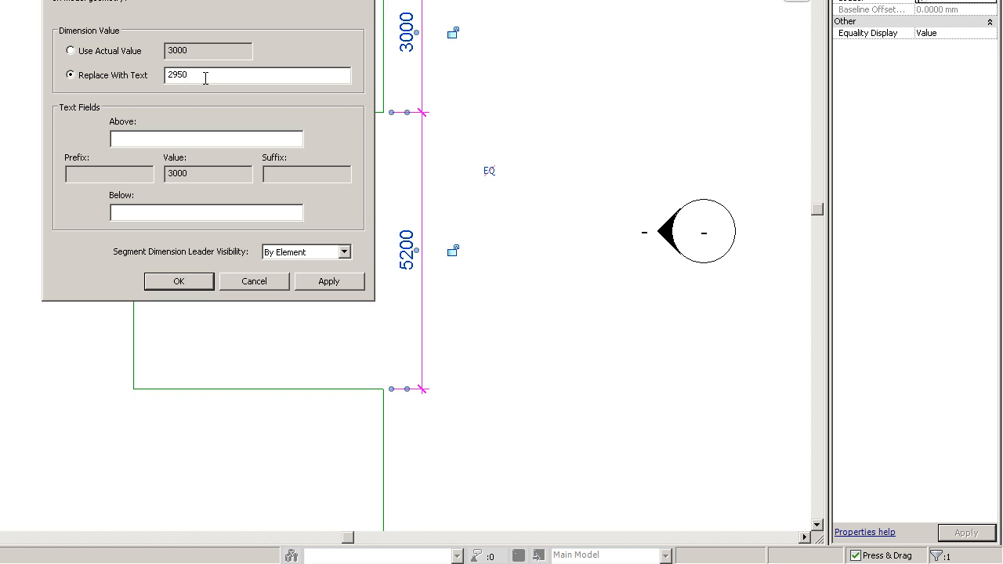
pyautogui.press('Return')
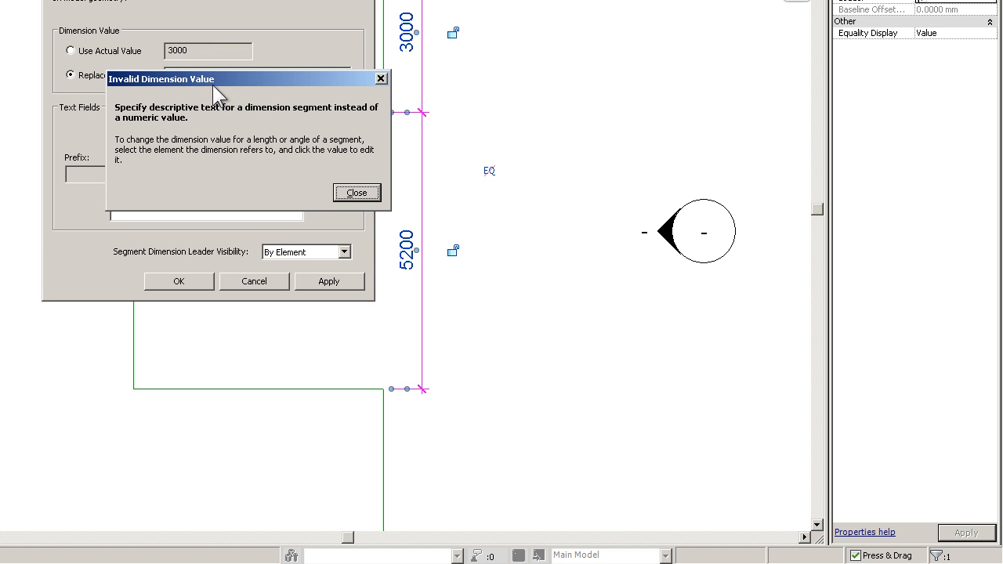
pyautogui.click(362, 196)
# Replace the upper dimension segment's value with the text TBC and deselect the dimension
pyautogui.click(198, 76)
pyautogui.doubleClick(198, 76)
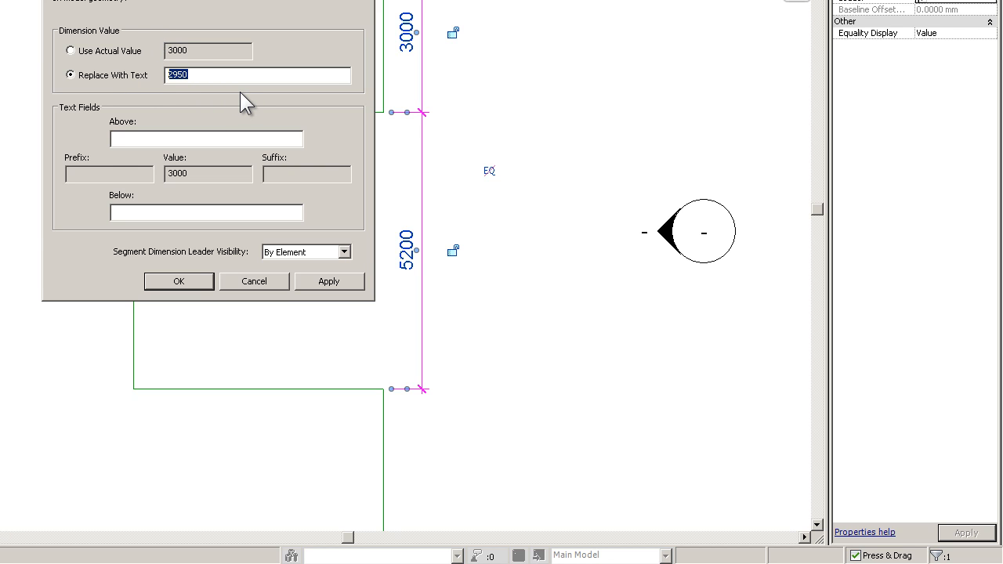
pyautogui.write('TBC')
pyautogui.click(187, 284)
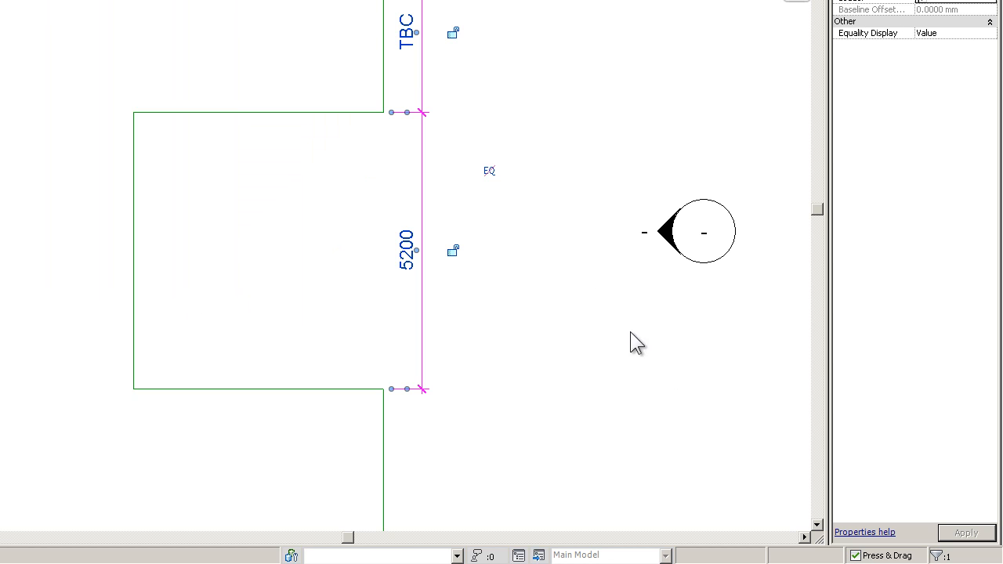
pyautogui.click(676, 359)
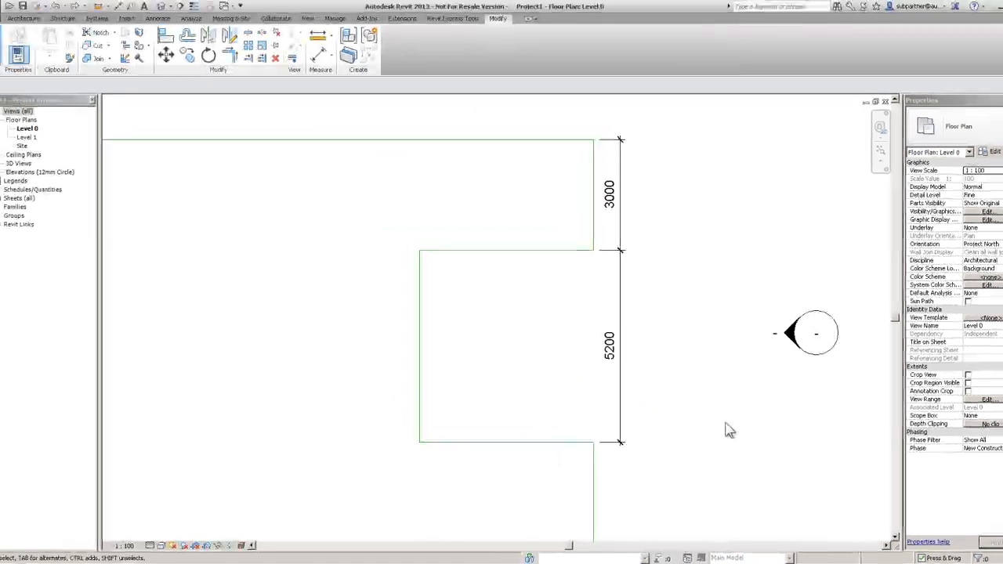
# Edit the vertical dimension's witness lines, removing and restoring the notch's upper line and adding the rectangle's bottom edge
pyautogui.scroll(-2, 726, 423)
pyautogui.moveTo(697, 377); pyautogui.dragTo(674, 334, button='middle')
pyautogui.click(494, 384)
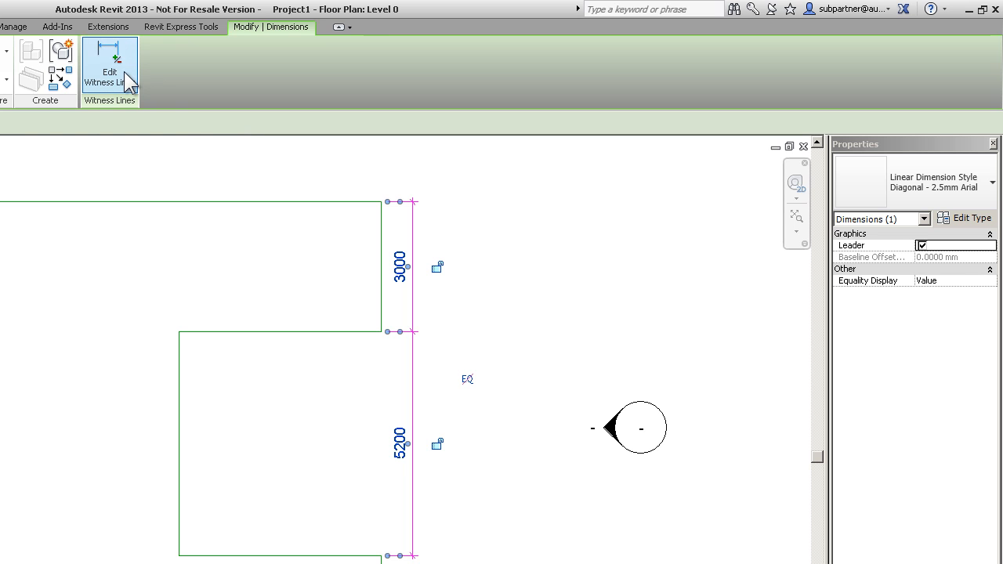
pyautogui.press('Escape')
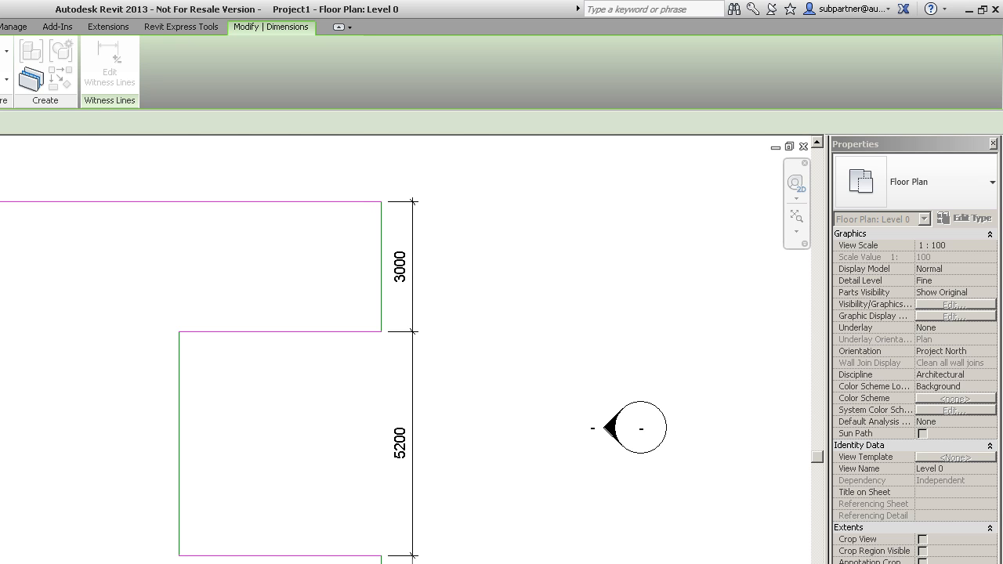
pyautogui.scroll(-3, 538, 552)
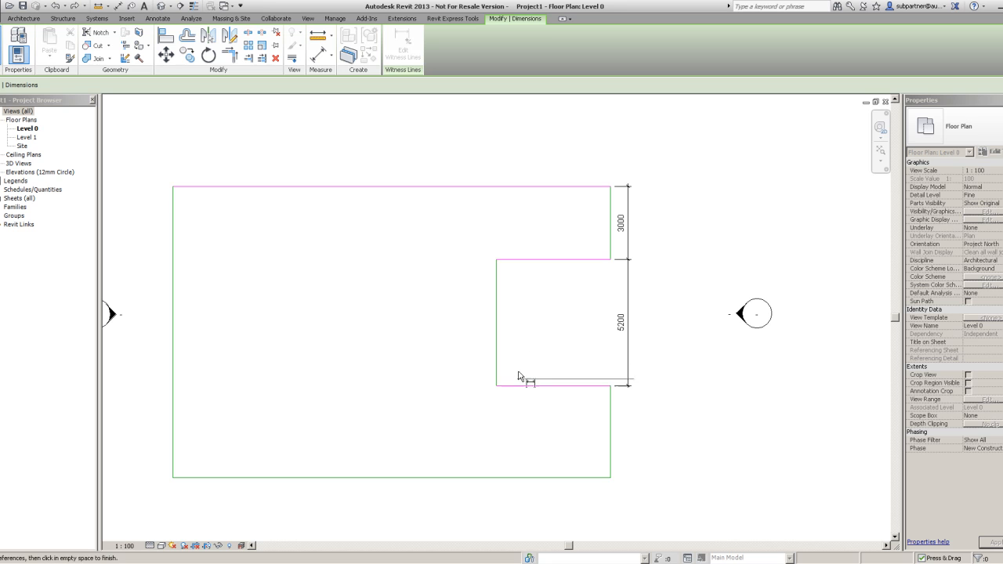
pyautogui.click(531, 260)
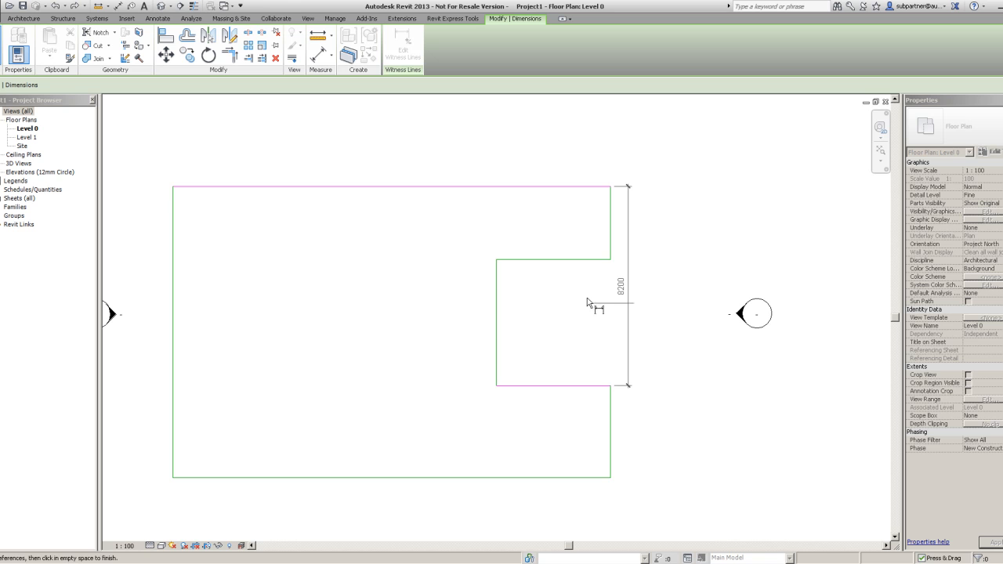
pyautogui.click(549, 260)
pyautogui.click(555, 476)
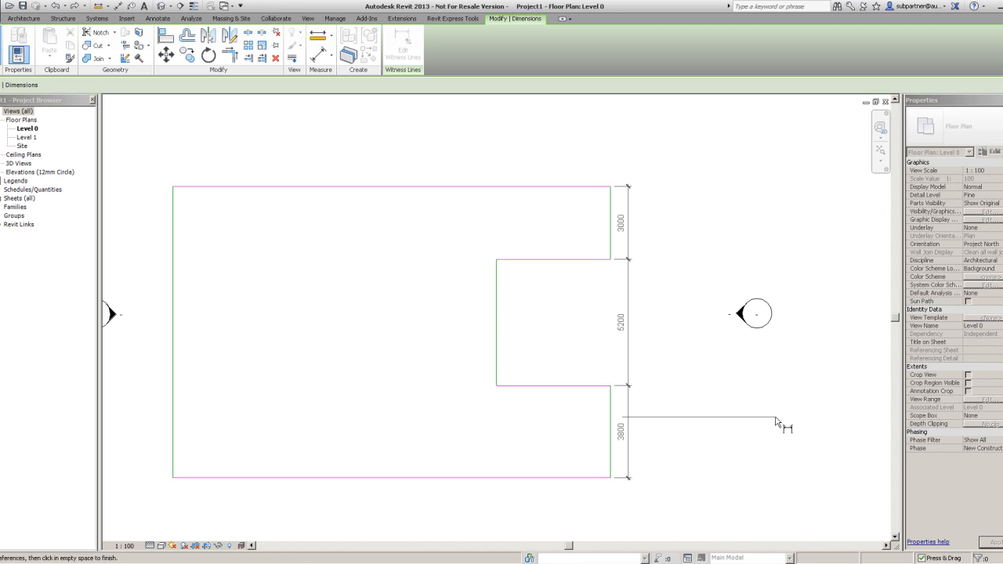
# Remove the notch's lower and upper lines from the dimension's witness lines and add both back
pyautogui.click(597, 387)
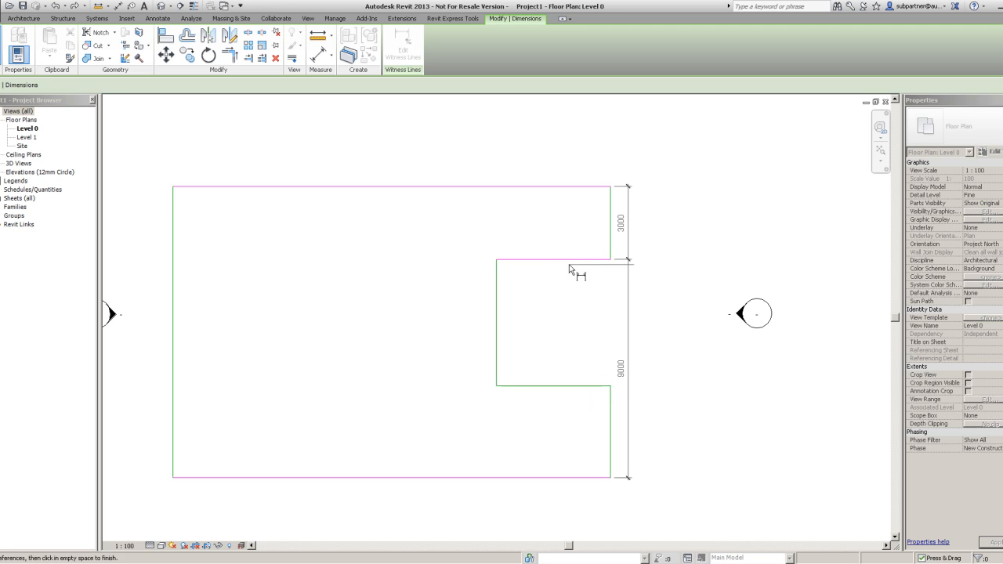
pyautogui.click(573, 262)
pyautogui.click(558, 265)
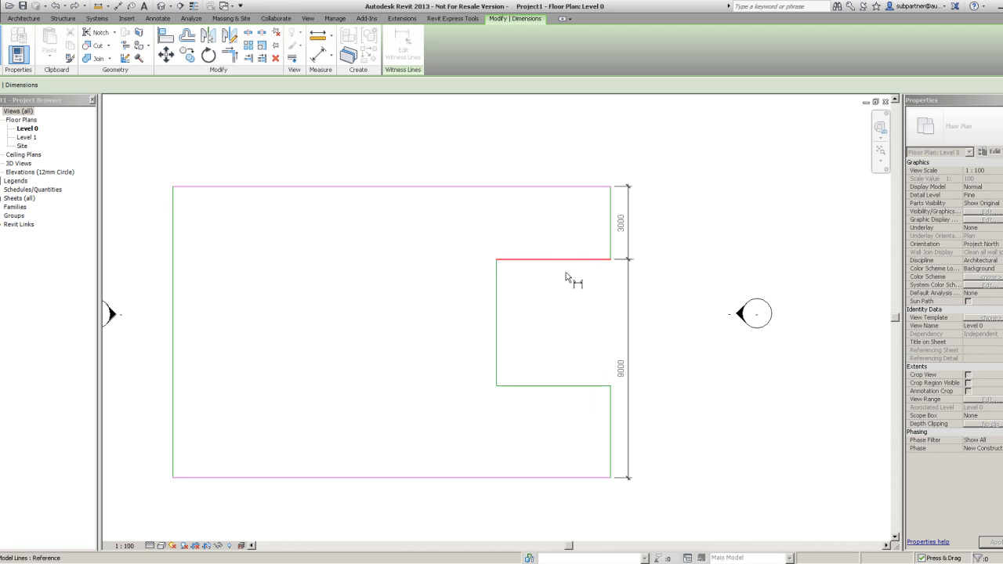
pyautogui.click(575, 394)
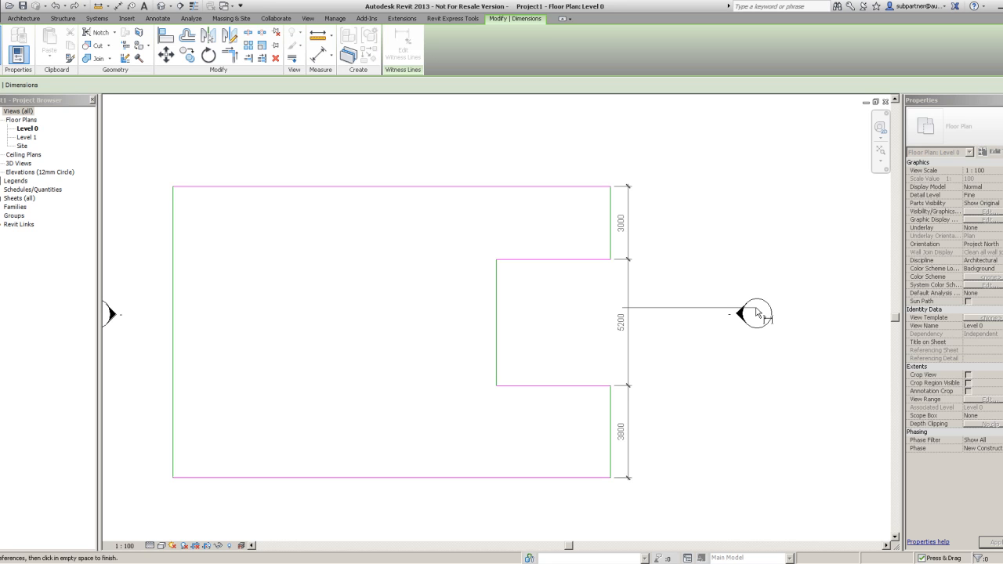
# Finish the witness line edit, apply the equality constraint to the dimension's three segments and deselect it
pyautogui.click(703, 228)
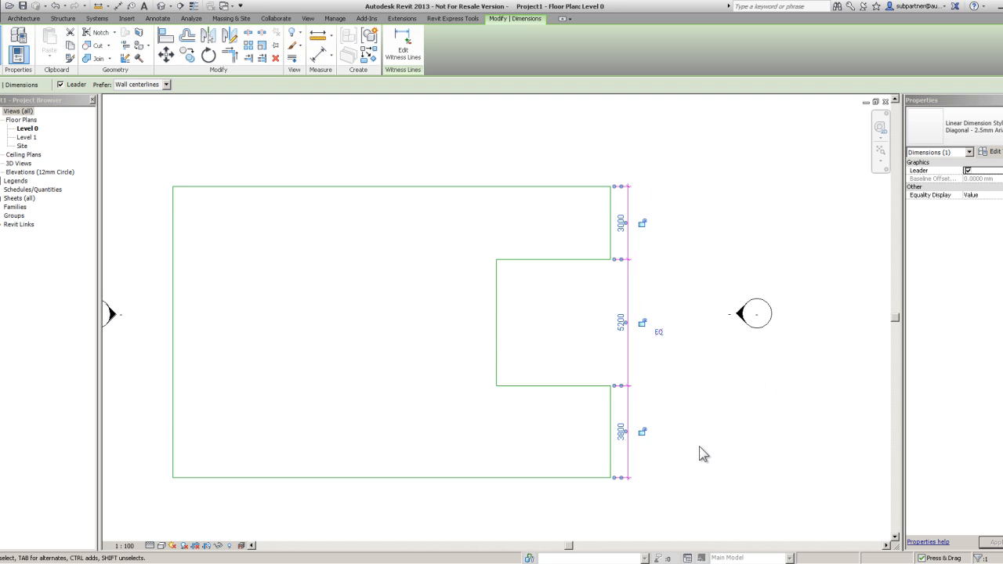
pyautogui.click(659, 332)
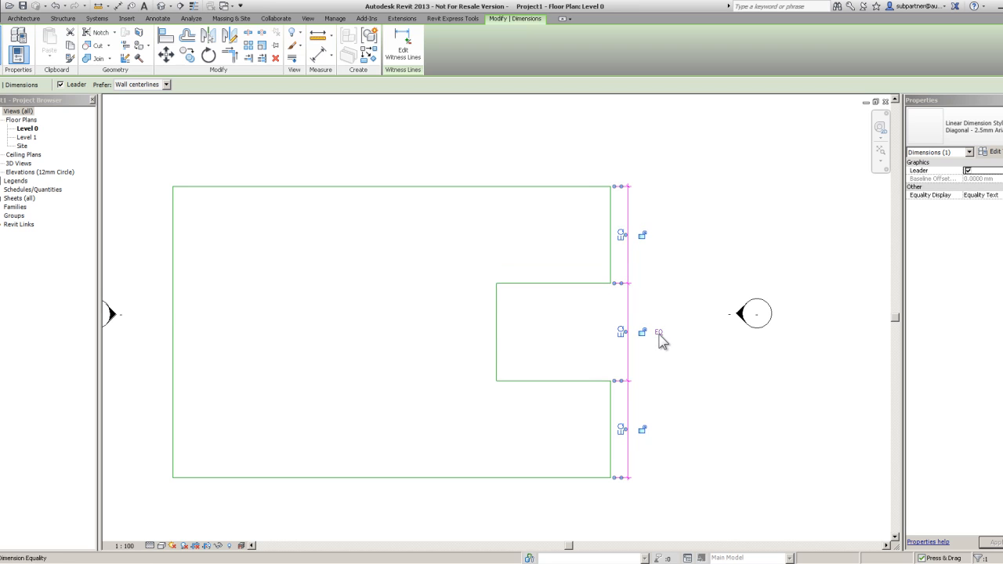
pyautogui.click(730, 396)
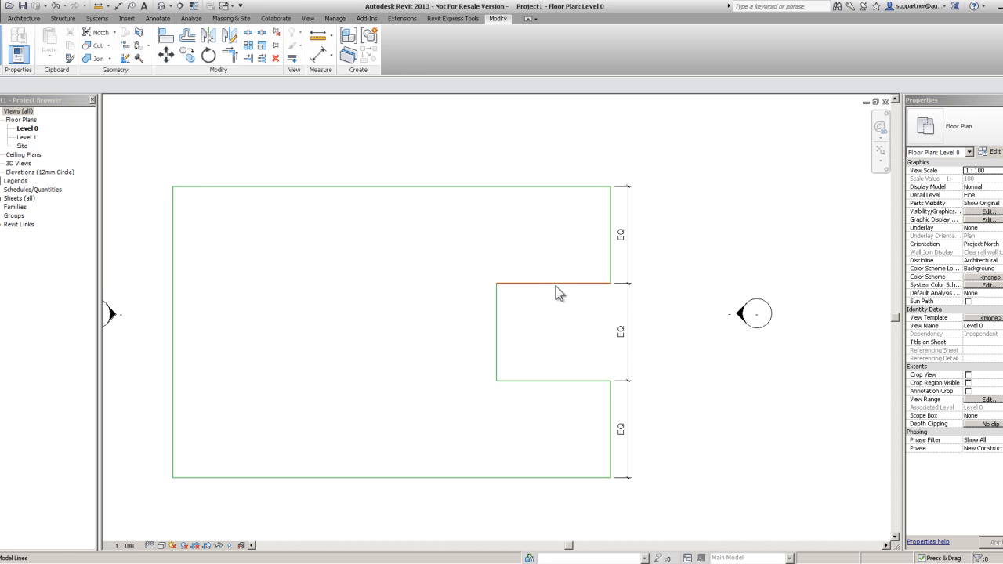
# Move the rectangle's bottom edge down and its top edge up until each dimension segment is about 5900 mm
pyautogui.scroll(-2, 559, 249)
pyautogui.click(502, 391)
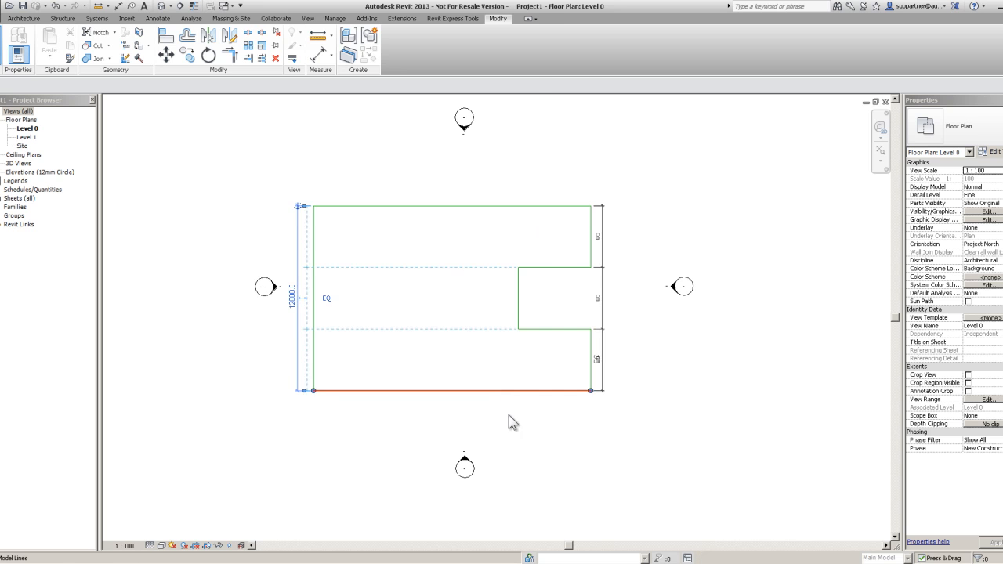
pyautogui.moveTo(500, 392); pyautogui.dragTo(499, 412)
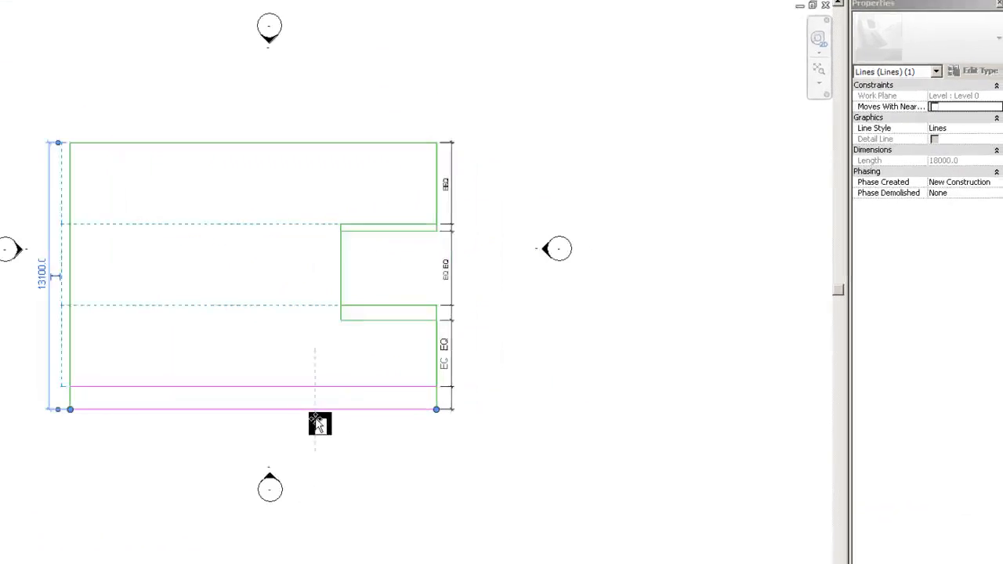
pyautogui.moveTo(318, 421); pyautogui.dragTo(316, 436)
pyautogui.click(309, 164)
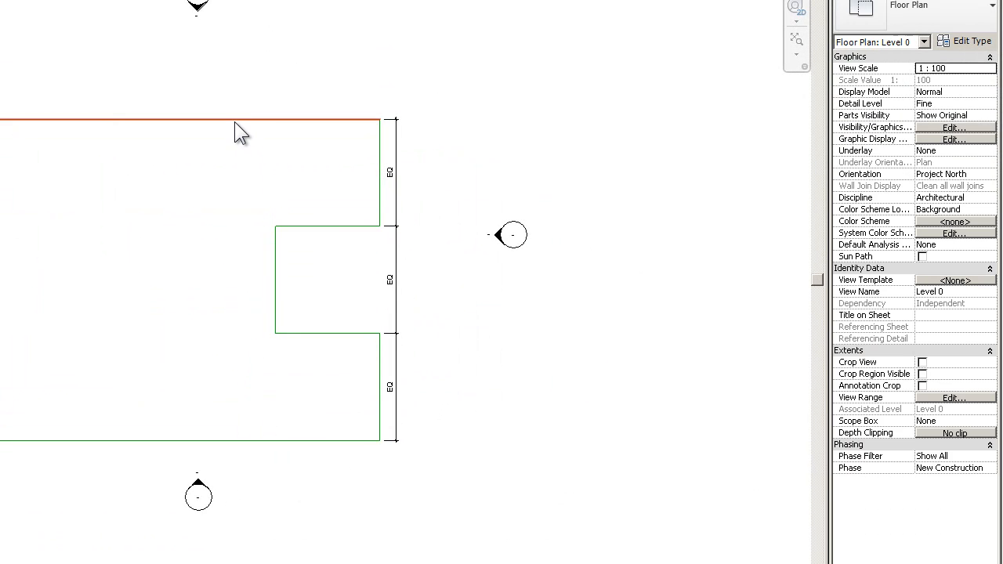
pyautogui.click(237, 121)
pyautogui.moveTo(235, 121); pyautogui.dragTo(236, 47)
pyautogui.click(651, 478)
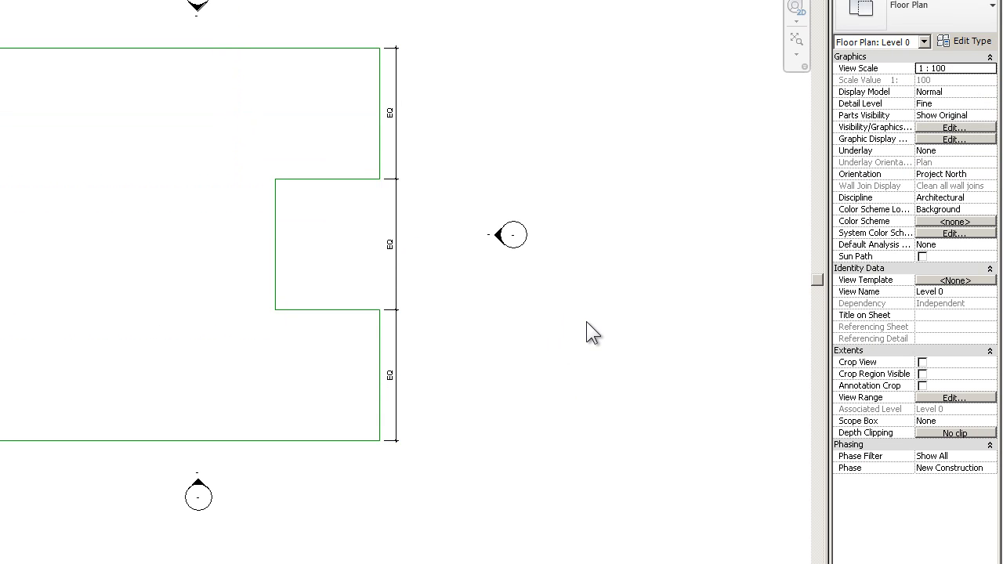
# Turn off the equality constraint on the vertical dimension and deselect it to inspect the segment values
pyautogui.click(396, 189)
pyautogui.click(431, 245)
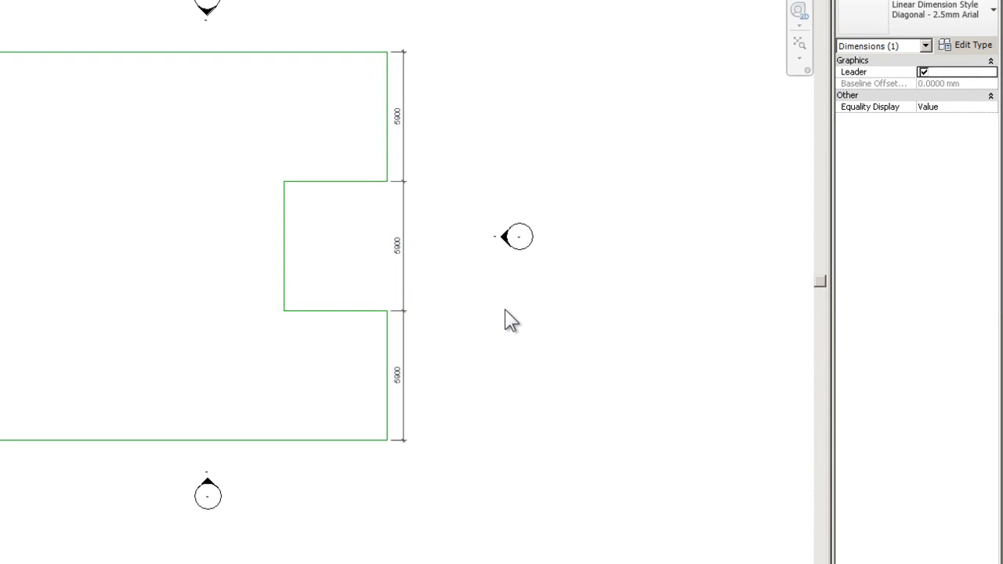
pyautogui.click(499, 308)
pyautogui.scroll(2, 399, 117)
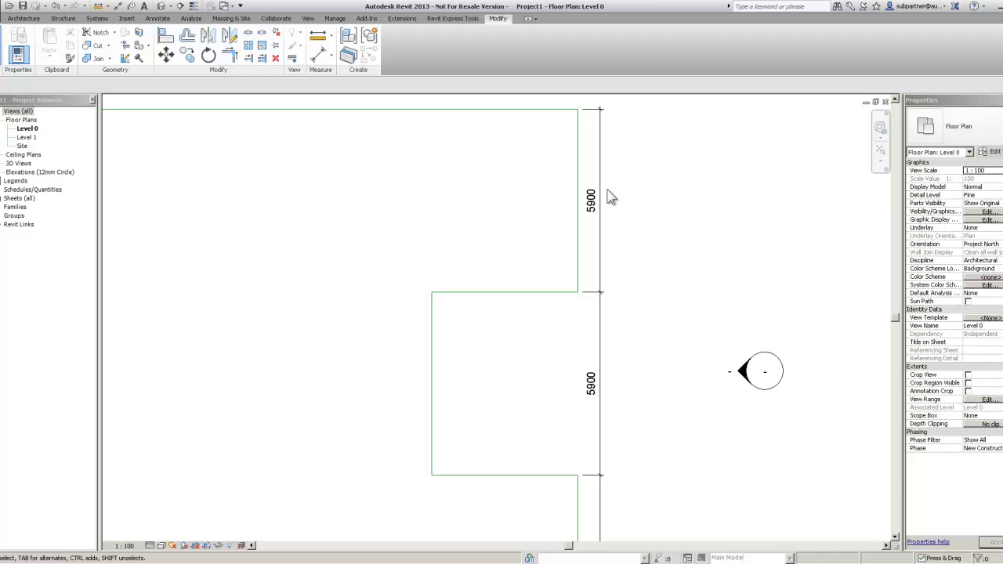
pyautogui.scroll(-1, 609, 197)
pyautogui.scroll(-1, 609, 475)
pyautogui.scroll(2, 609, 476)
pyautogui.scroll(-2, 609, 478)
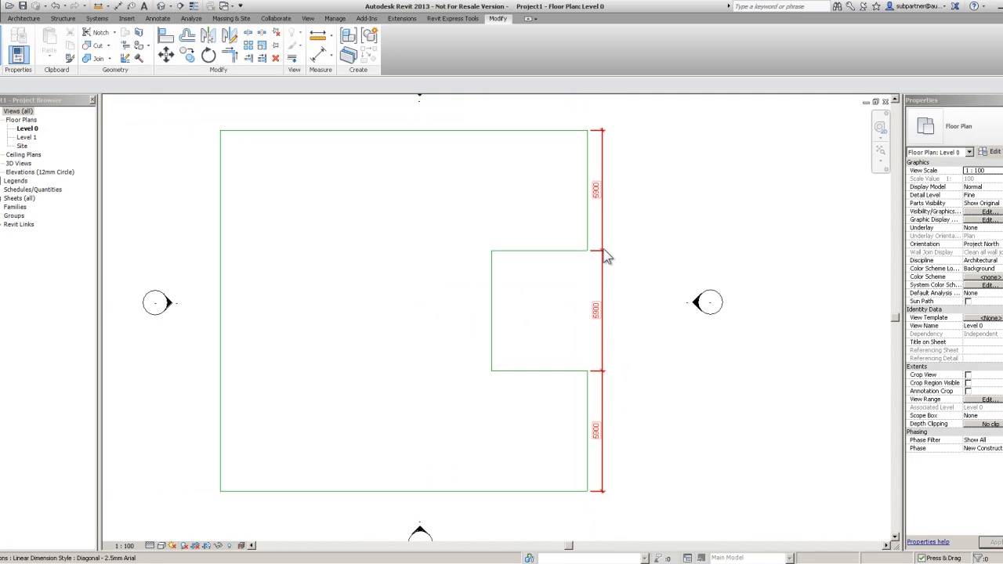
# Reapply the equality constraint to the vertical dimension's three segments and deselect it
pyautogui.click(604, 249)
pyautogui.click(628, 313)
pyautogui.click(683, 390)
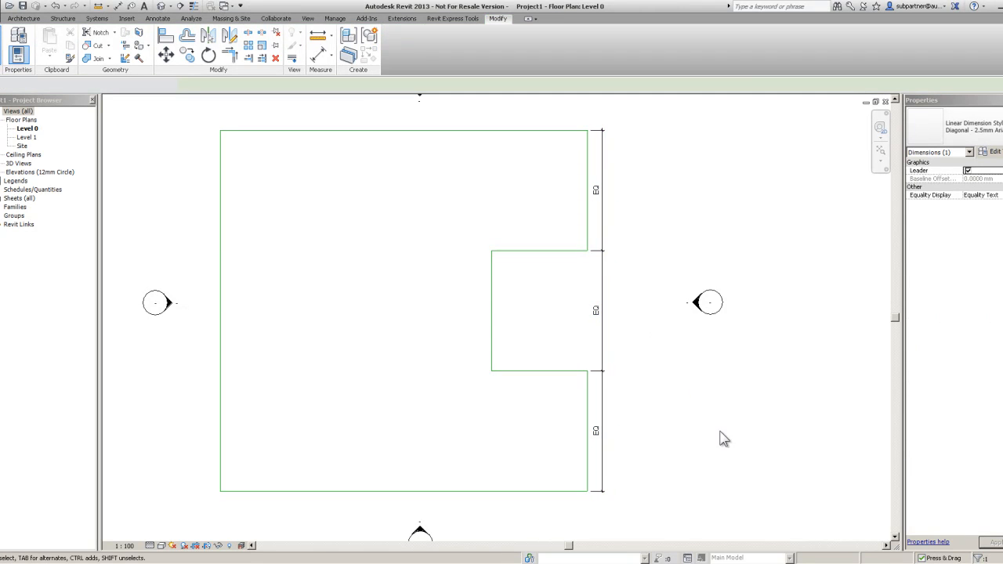
# Delete the equality-constrained vertical dimension while leaving its model lines constrained
pyautogui.click(600, 252)
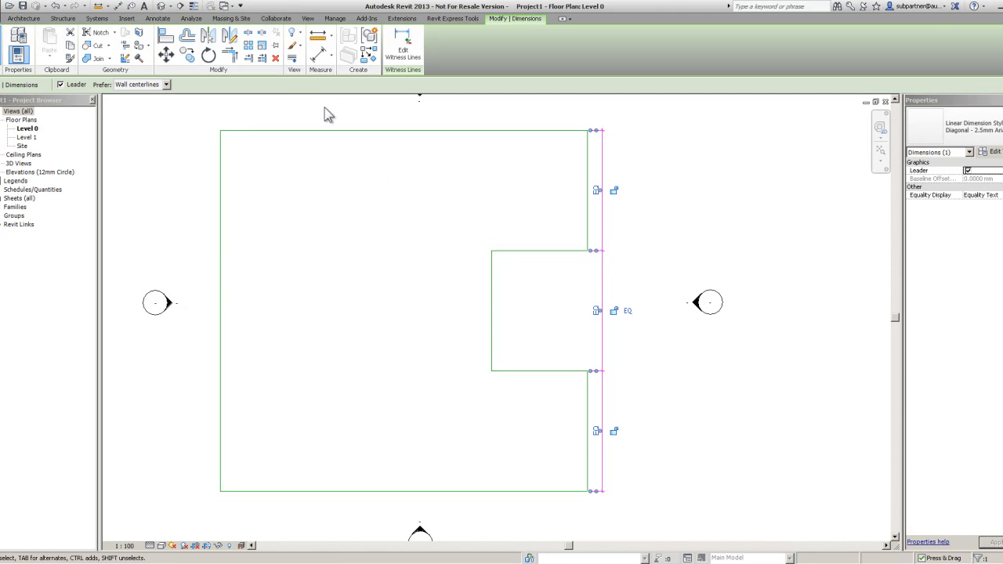
pyautogui.click(276, 59)
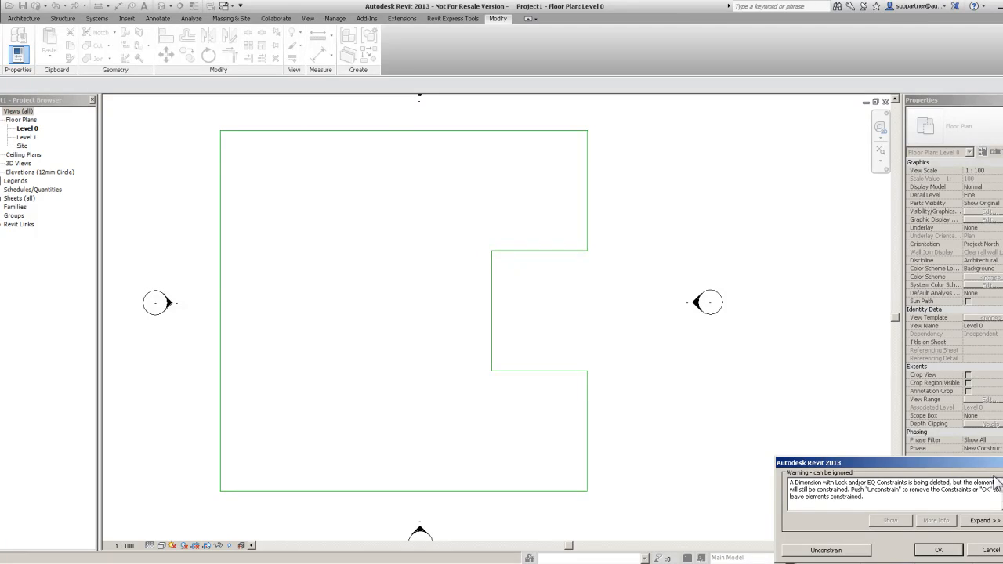
pyautogui.moveTo(946, 464)
pyautogui.mouseDown()
pyautogui.moveTo(563, 220)
pyautogui.moveTo(573, 201)
pyautogui.mouseUp()
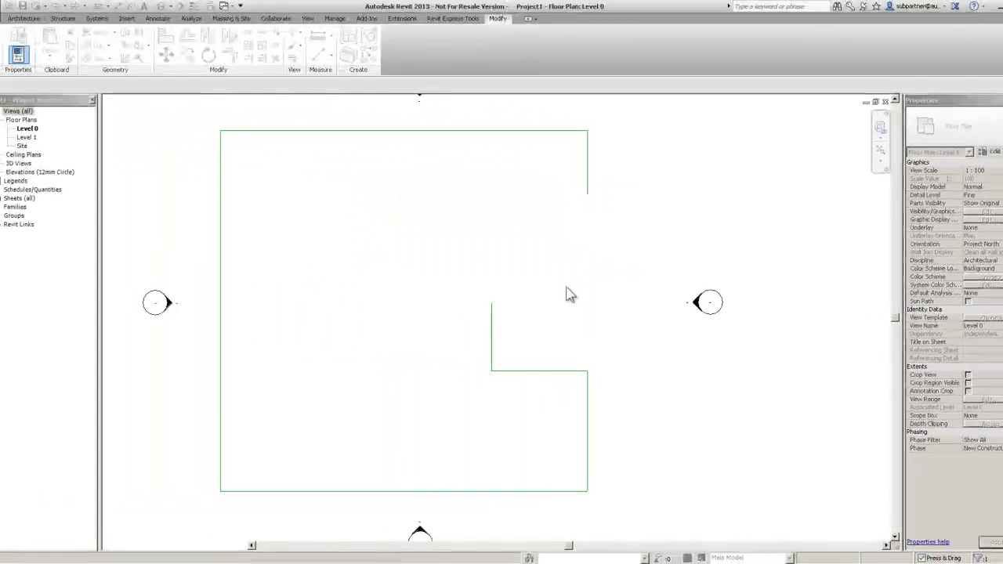
pyautogui.click(345, 222)
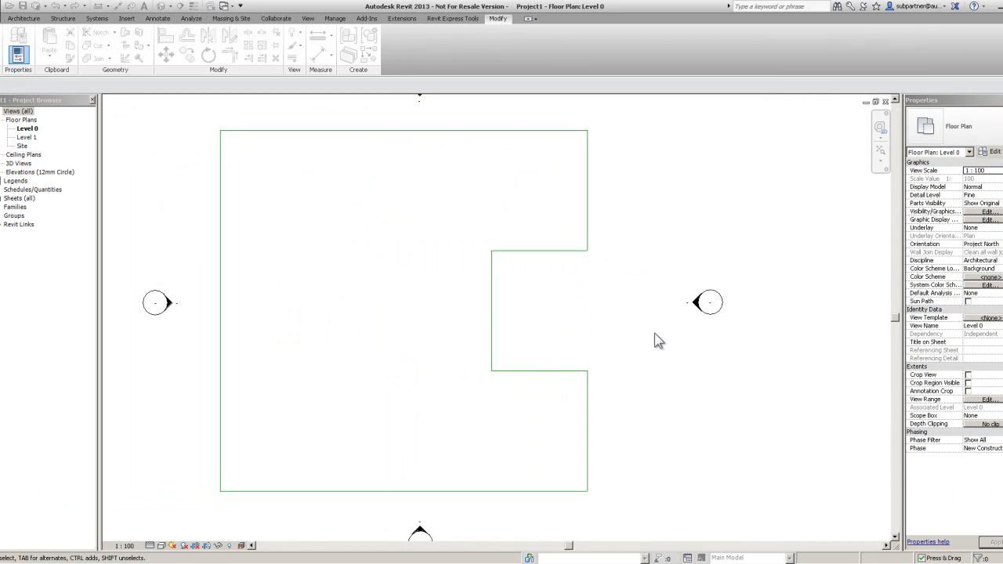
# Move the notch's upper line up to 3000 mm below the rectangle's top edge and deselect it
pyautogui.click(544, 254)
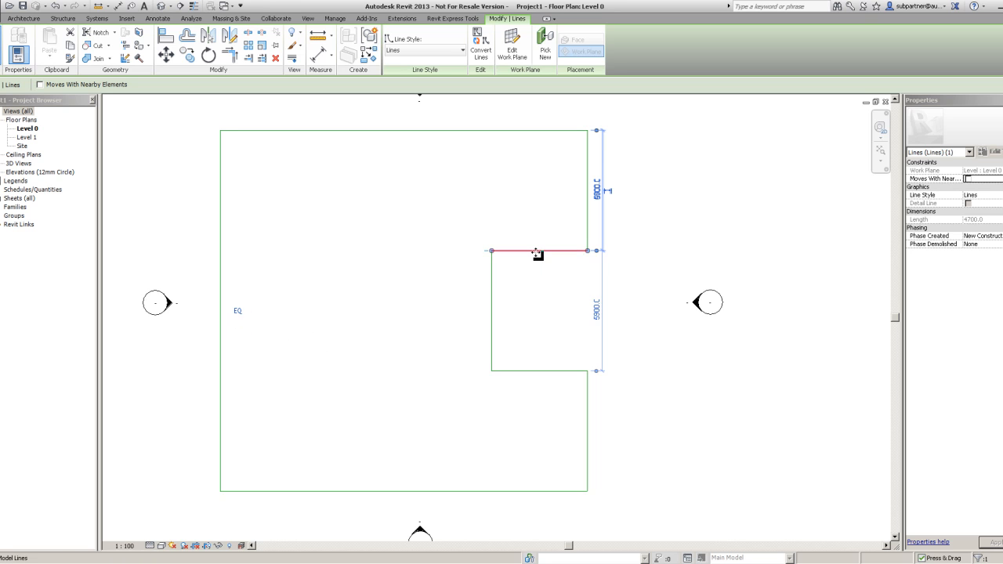
pyautogui.moveTo(538, 254); pyautogui.dragTo(539, 195)
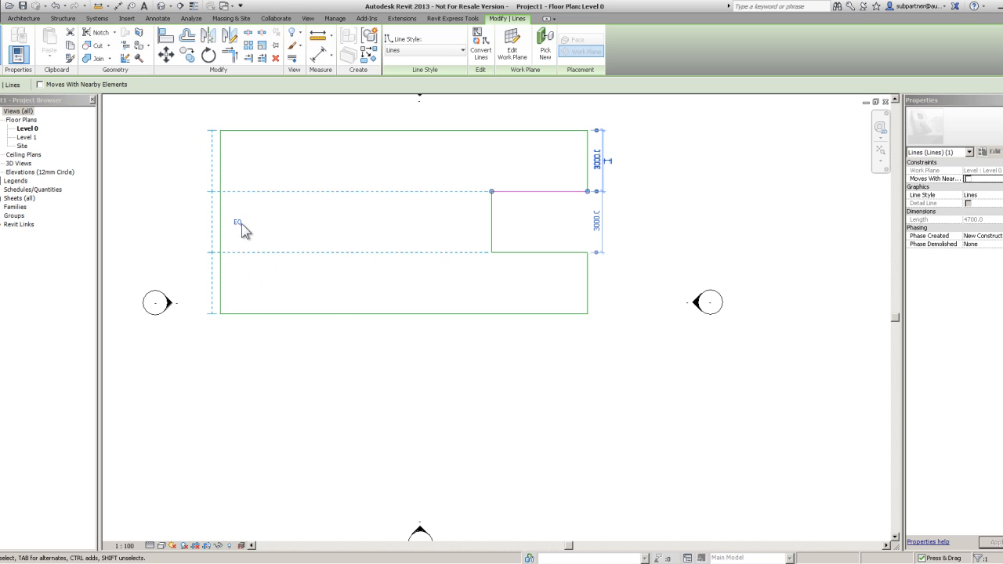
pyautogui.click(348, 408)
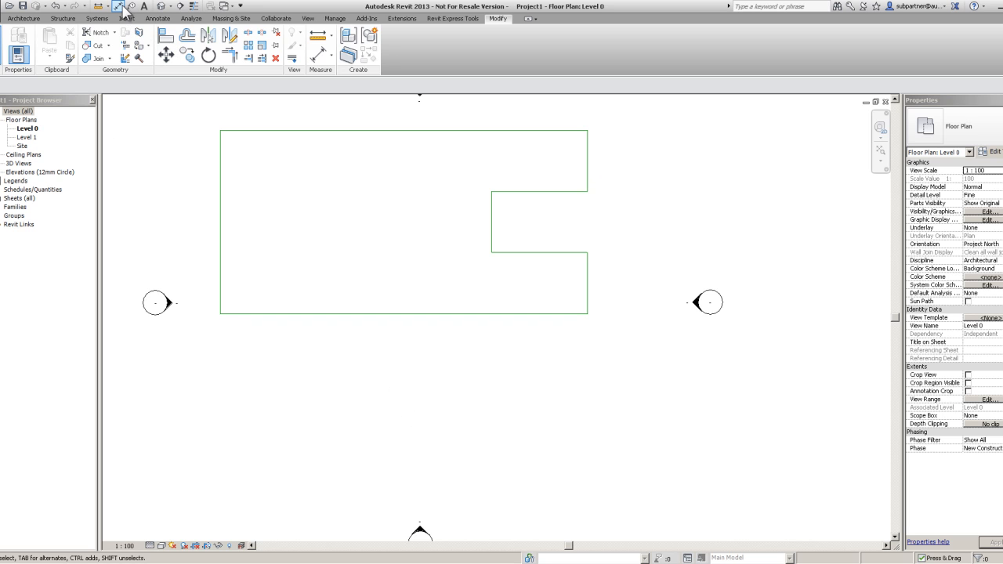
# Place an aligned dimension between the rectangle's top edge and the notch's upper line, outside the shape
pyautogui.click(158, 18)
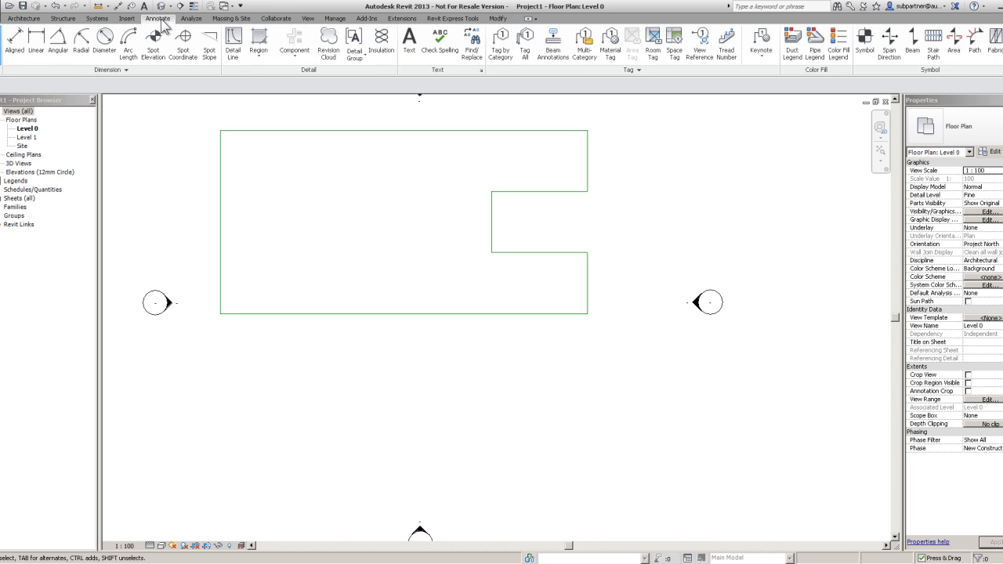
pyautogui.click(13, 37)
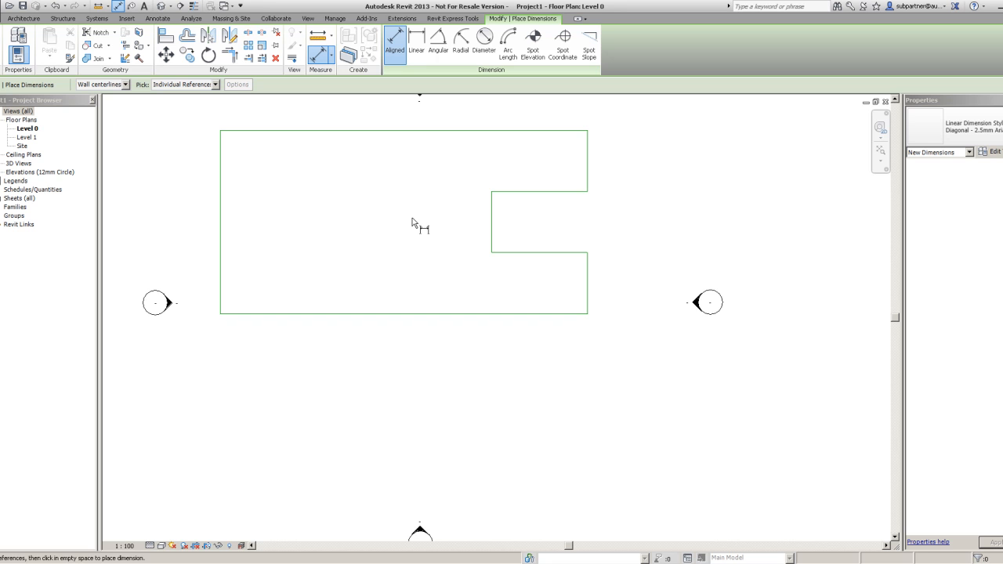
pyautogui.click(546, 133)
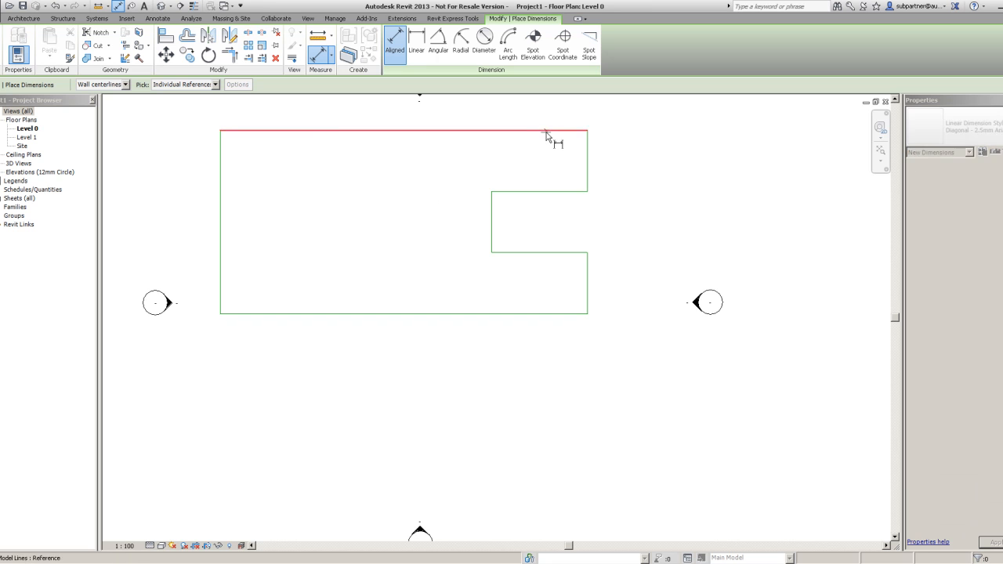
pyautogui.click(576, 192)
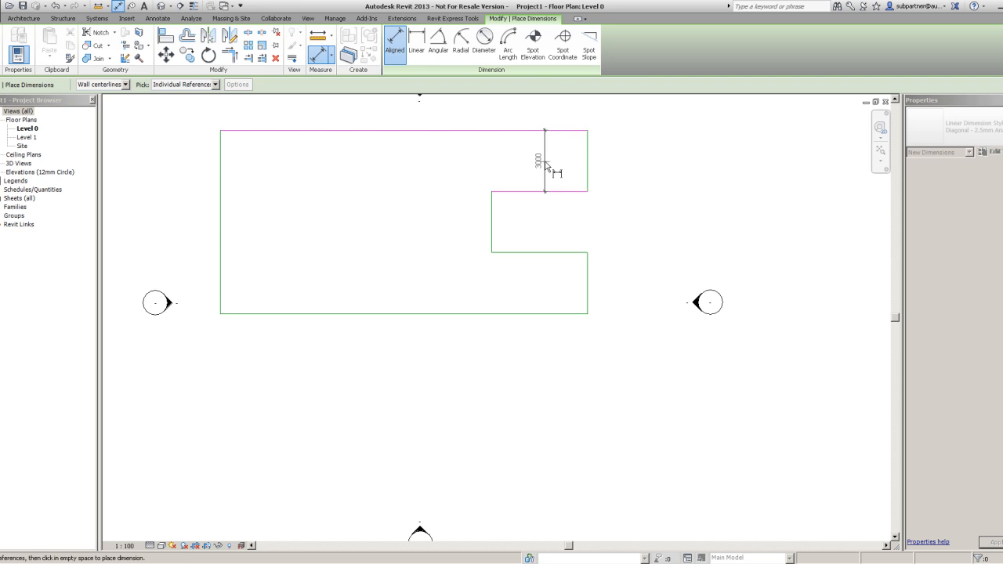
pyautogui.click(635, 171)
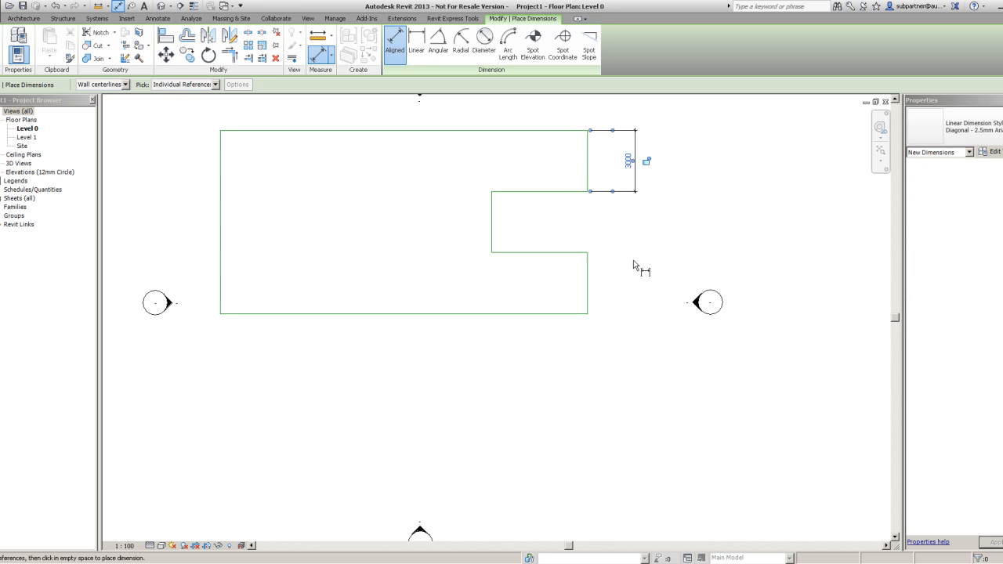
pyautogui.click(18, 35)
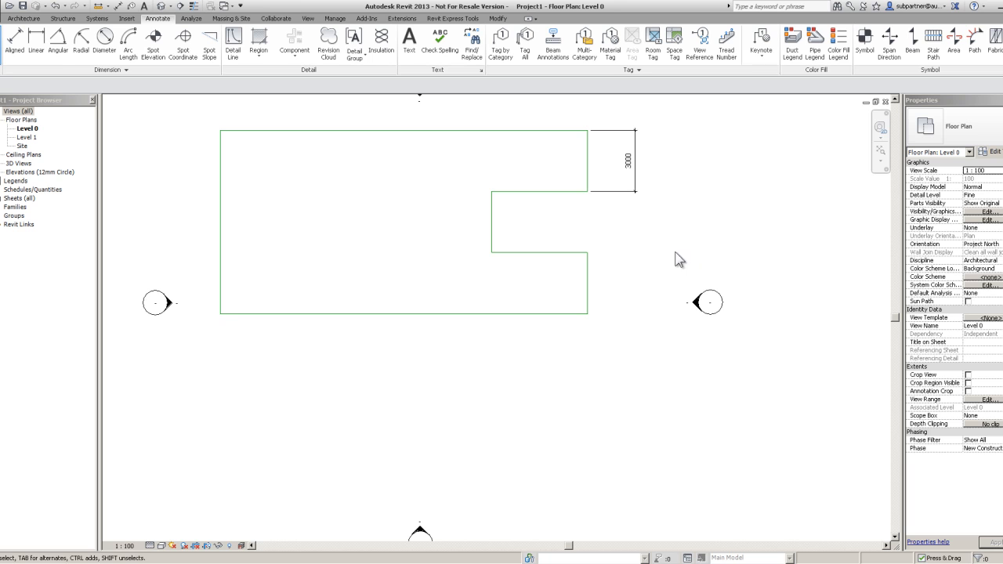
# Lock the new aligned dimension between the top edge and the notch's upper line, and deselect it
pyautogui.click(636, 190)
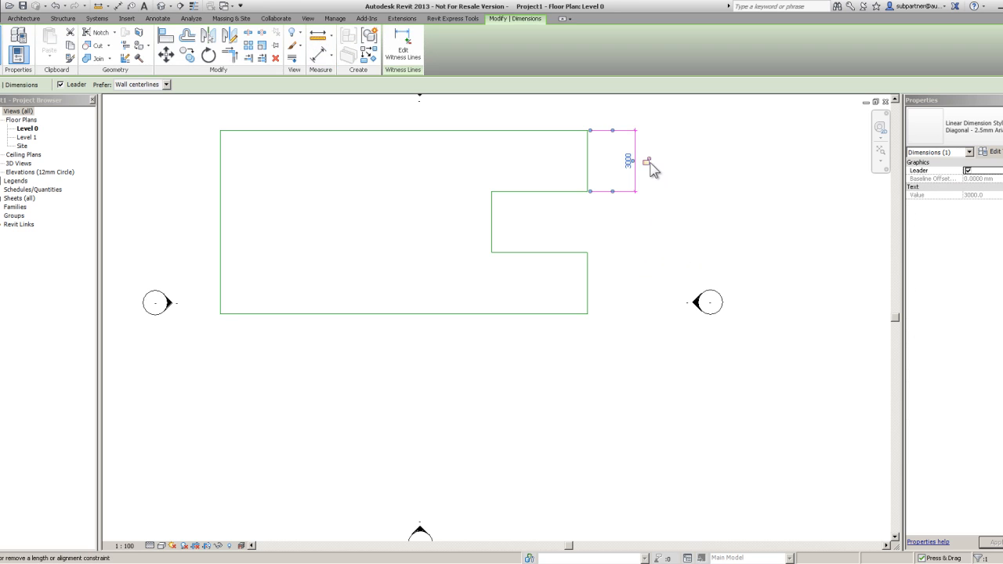
pyautogui.click(646, 160)
pyautogui.click(648, 285)
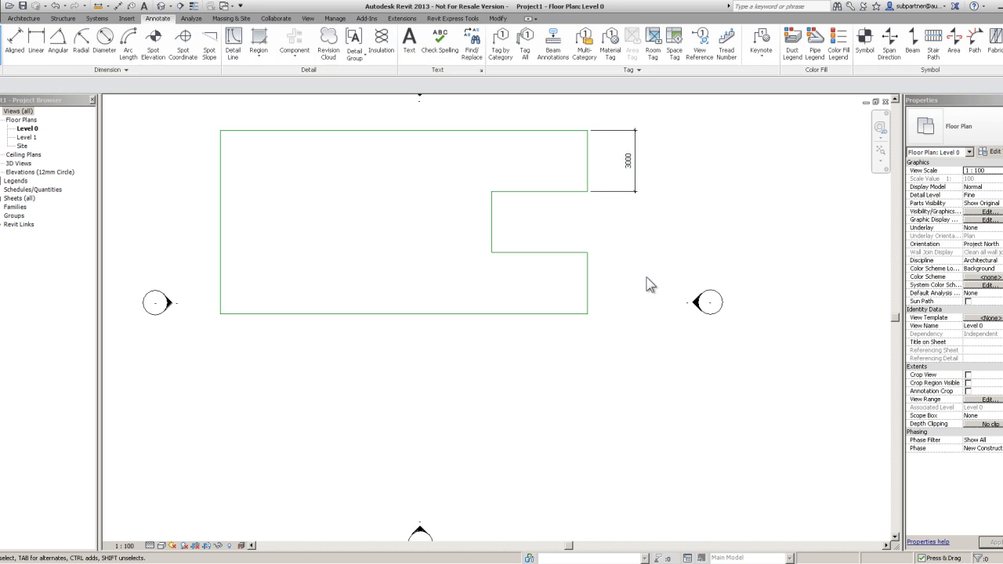
# Move the notch's upper line about halfway down toward the notch's lower line and deselect it
pyautogui.click(544, 191)
pyautogui.moveTo(544, 192); pyautogui.dragTo(541, 222)
pyautogui.click(622, 340)
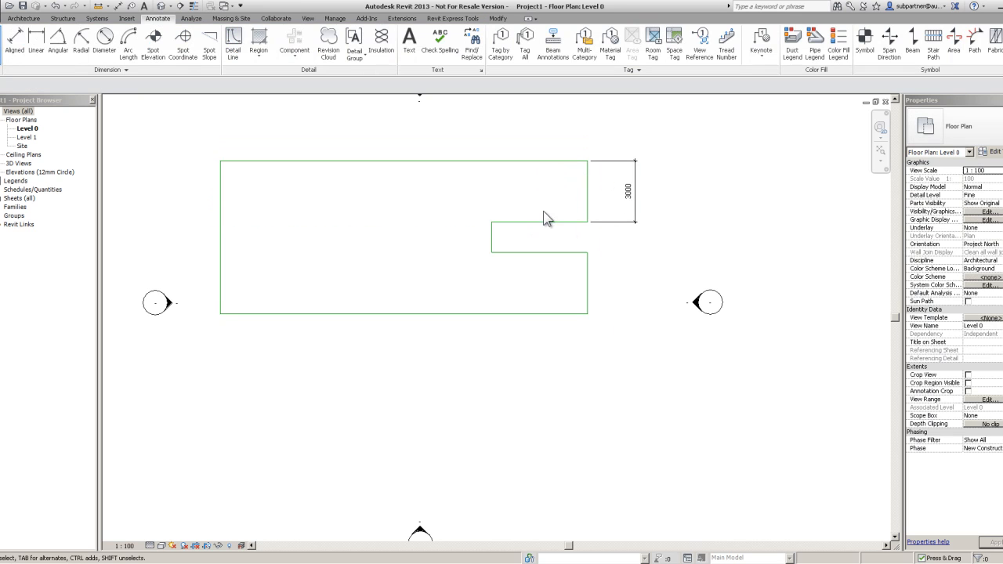
# Move the outline's top edge upward to test the locked dimension to the notch's upper line, and deselect it
pyautogui.click(540, 161)
pyautogui.moveTo(538, 161); pyautogui.dragTo(537, 121)
pyautogui.click(478, 367)
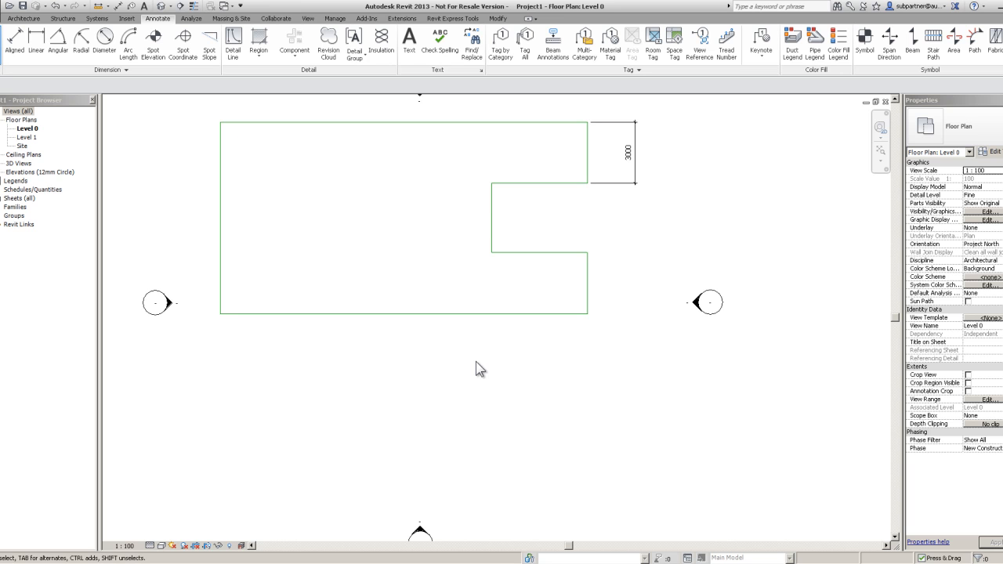
# Delete the locked dimension between the top edge and the notch's upper line, and unconstrain the lines
pyautogui.click(634, 161)
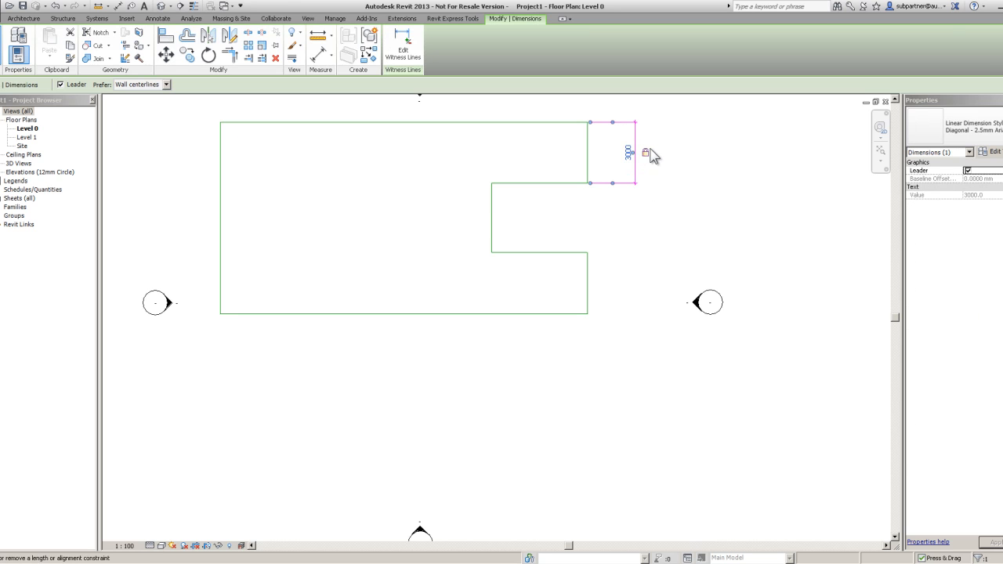
pyautogui.click(275, 58)
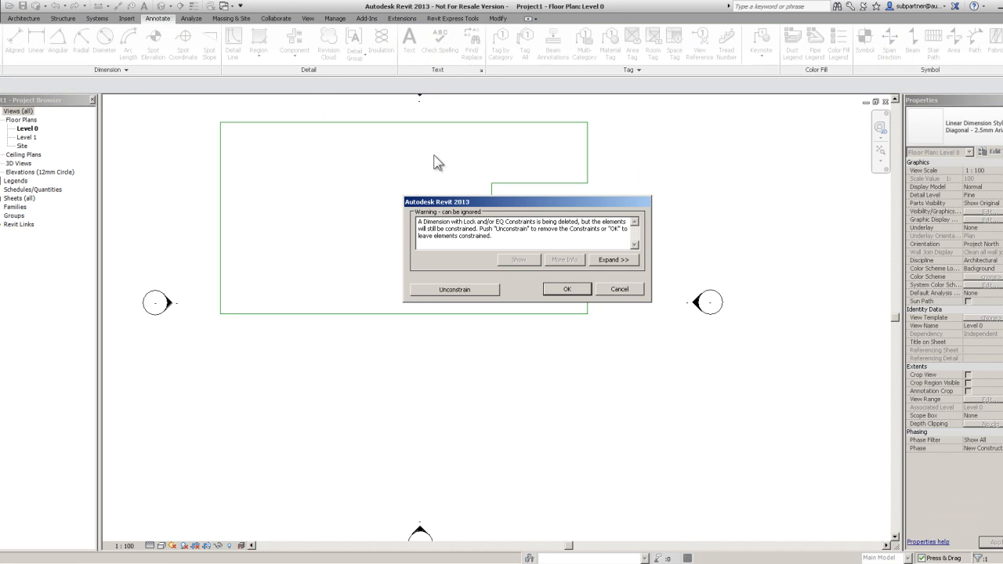
pyautogui.click(469, 288)
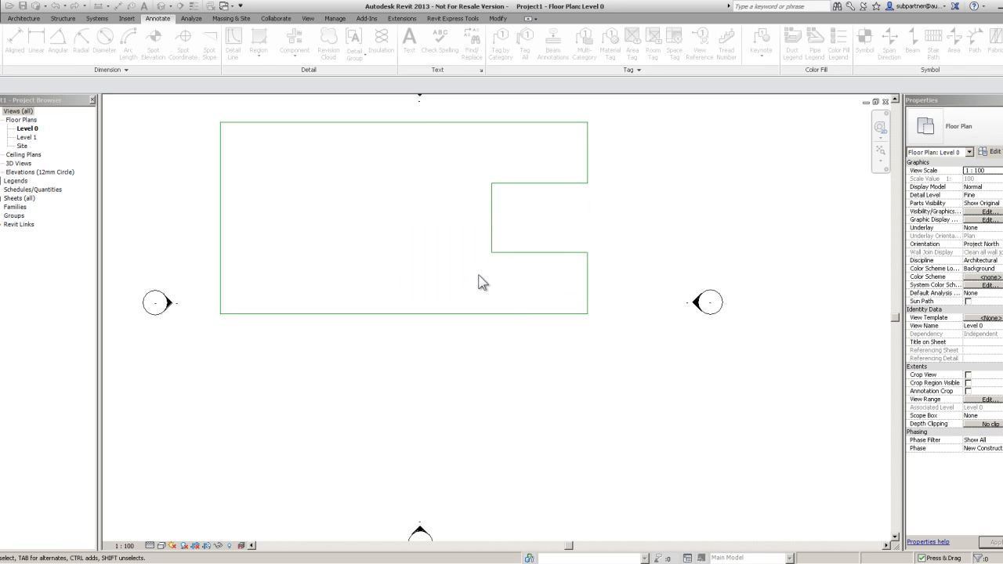
# Move the short vertical edge above the notch outward, well past the edge below the notch, and deselect it
pyautogui.moveTo(560, 201); pyautogui.dragTo(569, 312, button='middle')
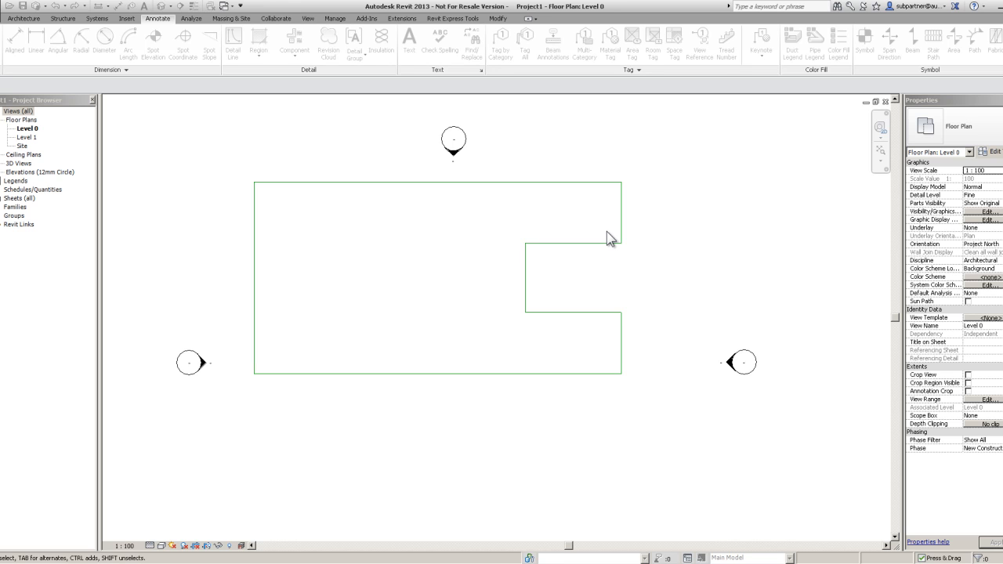
pyautogui.click(22, 19)
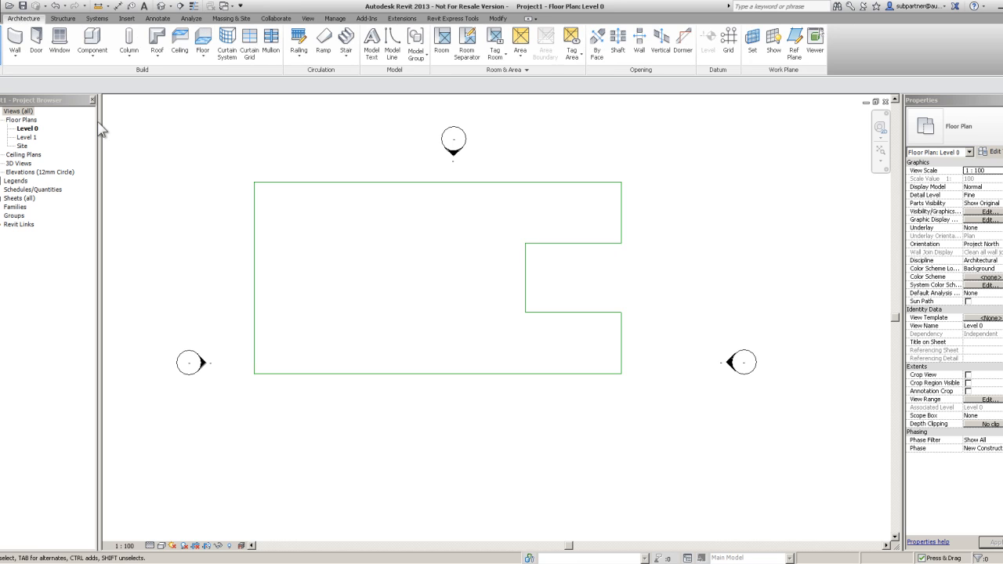
pyautogui.moveTo(623, 217); pyautogui.dragTo(774, 223)
pyautogui.click(842, 394)
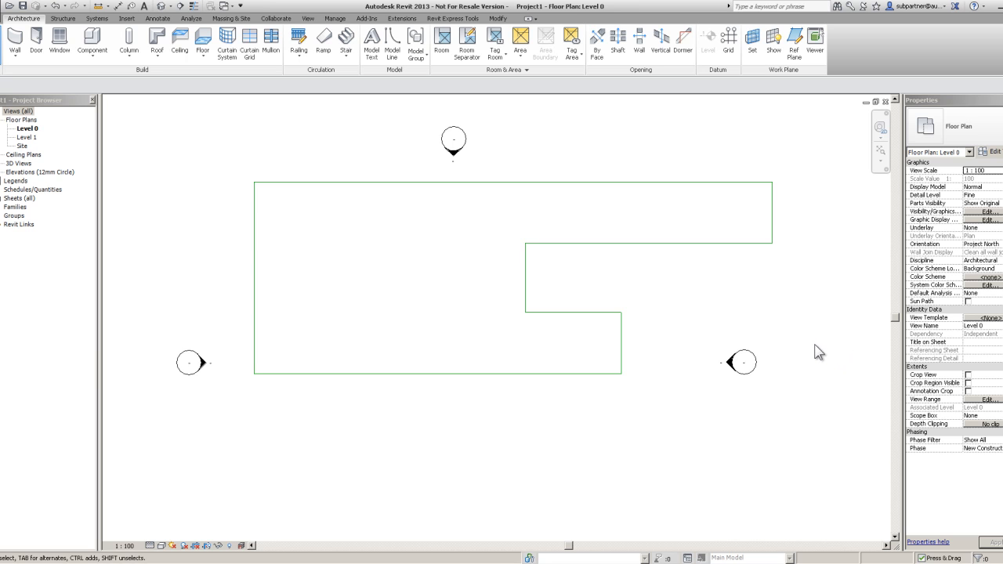
# Align the vertical edge above the notch with the vertical edge below it and lock the alignment
pyautogui.click(622, 346)
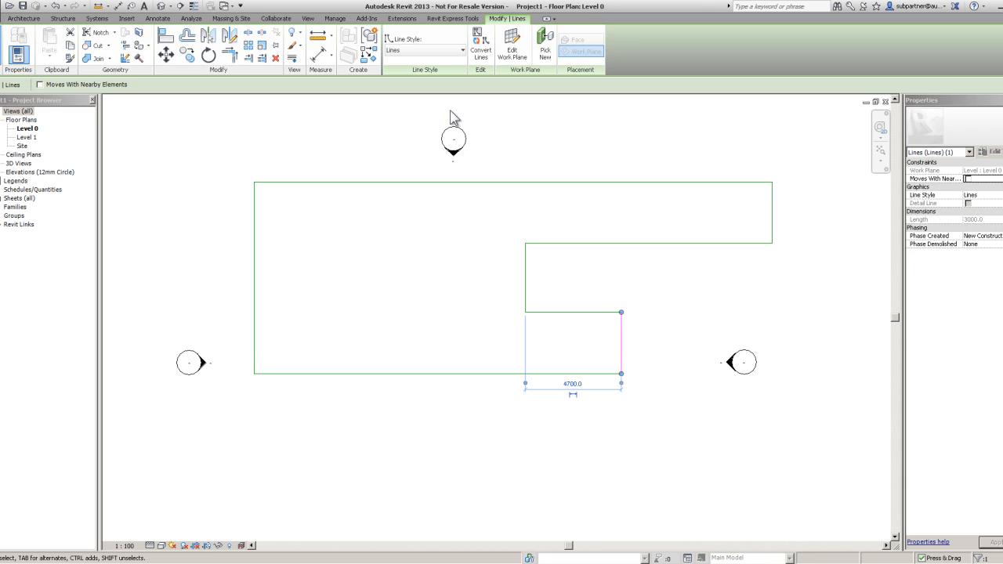
pyautogui.click(166, 38)
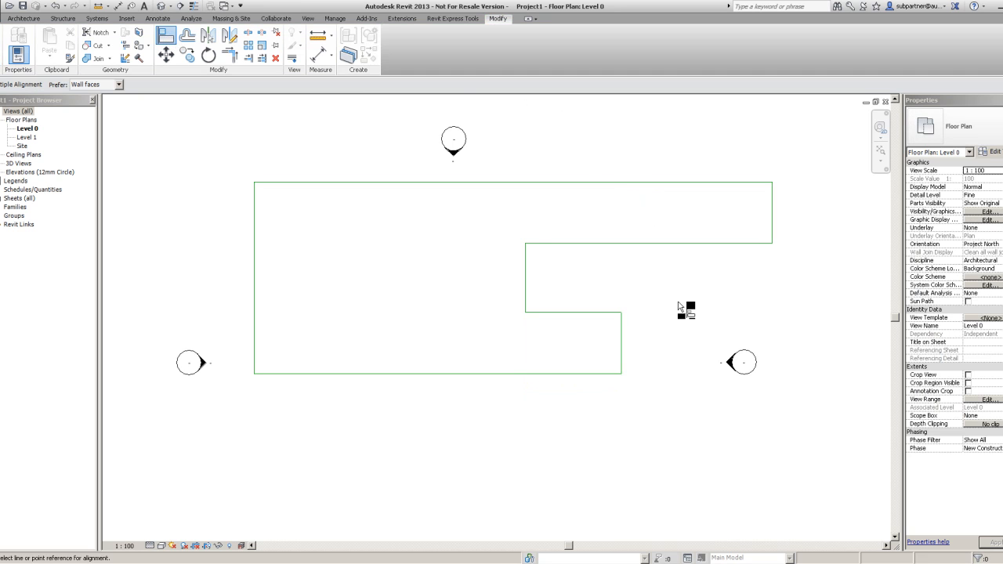
pyautogui.click(627, 342)
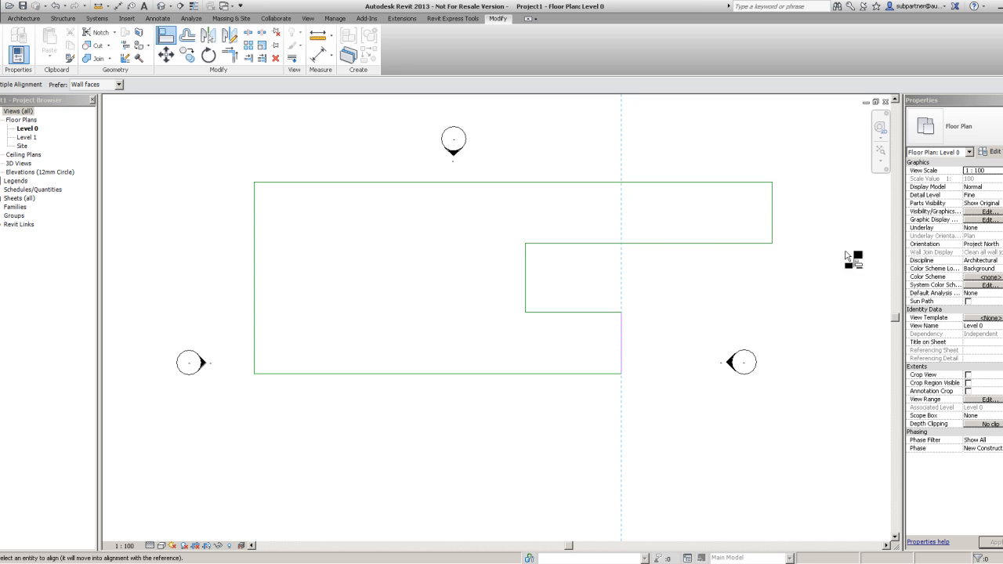
pyautogui.click(773, 212)
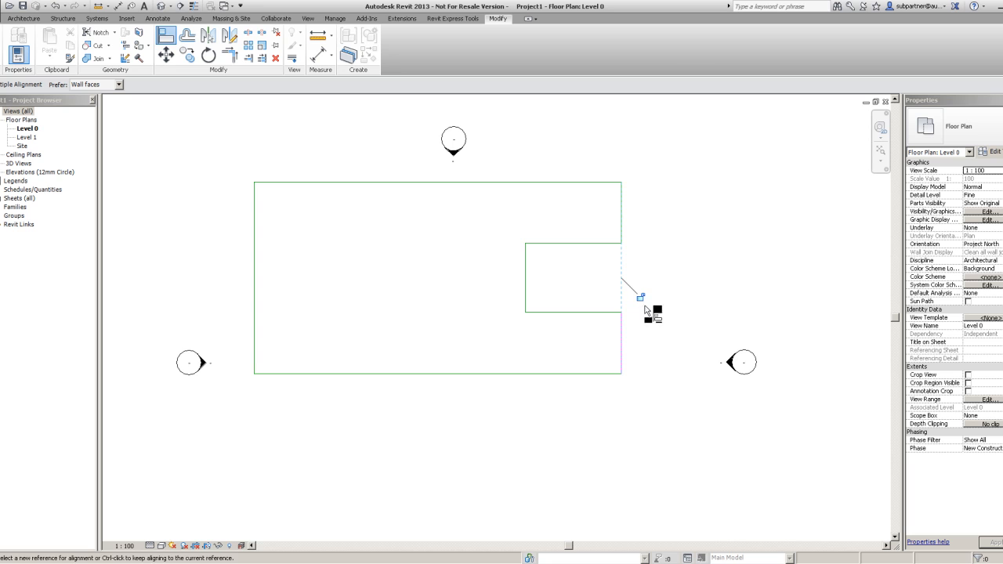
pyautogui.click(641, 297)
# Leave the Align tool, move the vertical edge below the notch slightly outward to test the locked alignment, and deselect it
pyautogui.click(18, 54)
pyautogui.click(620, 342)
pyautogui.moveTo(620, 337); pyautogui.dragTo(636, 368)
pyautogui.click(627, 454)
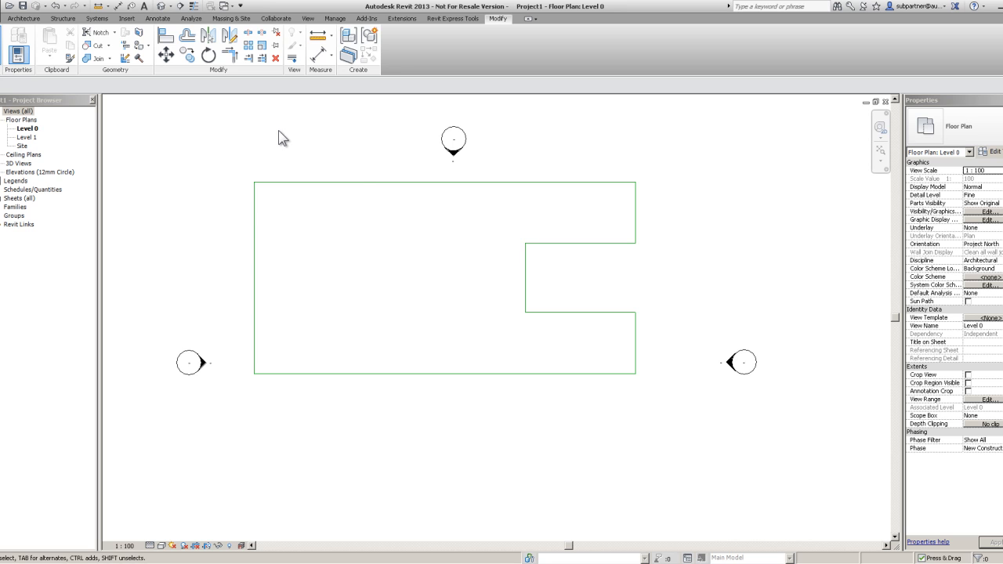
# Round the outline's upper-left corner with a model-line fillet arc of fixed 500 mm radius
pyautogui.click(24, 18)
pyautogui.click(392, 44)
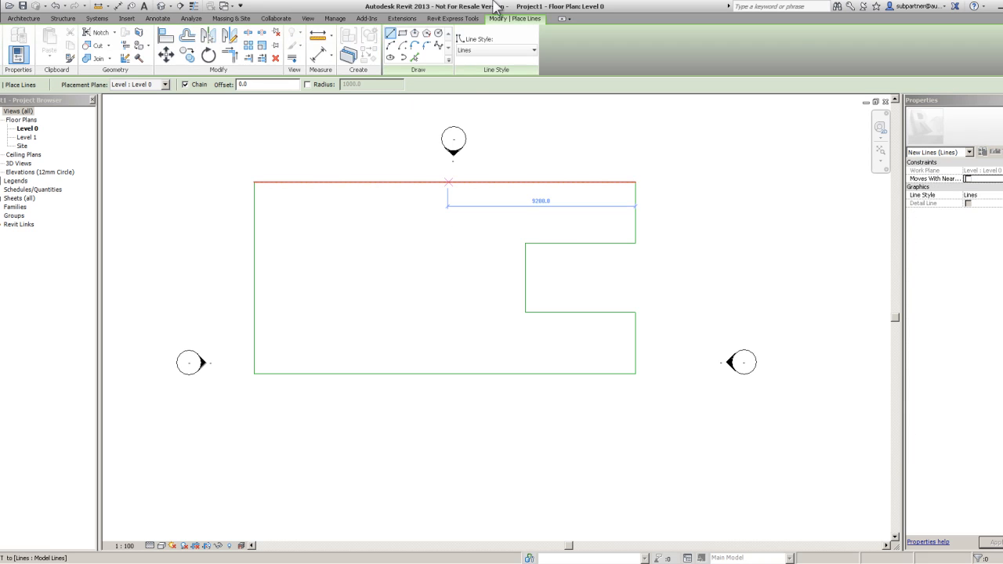
pyautogui.click(428, 47)
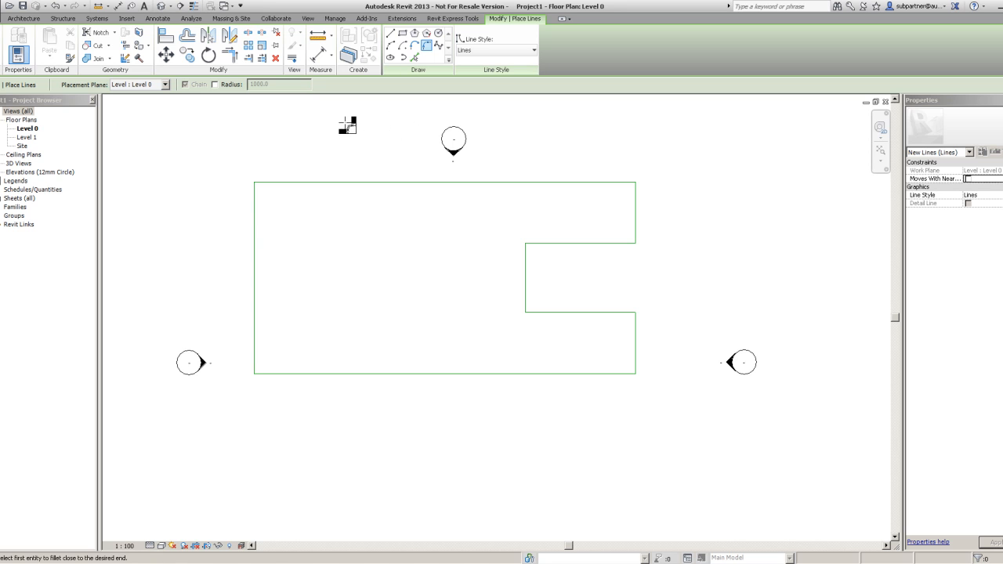
pyautogui.click(215, 84)
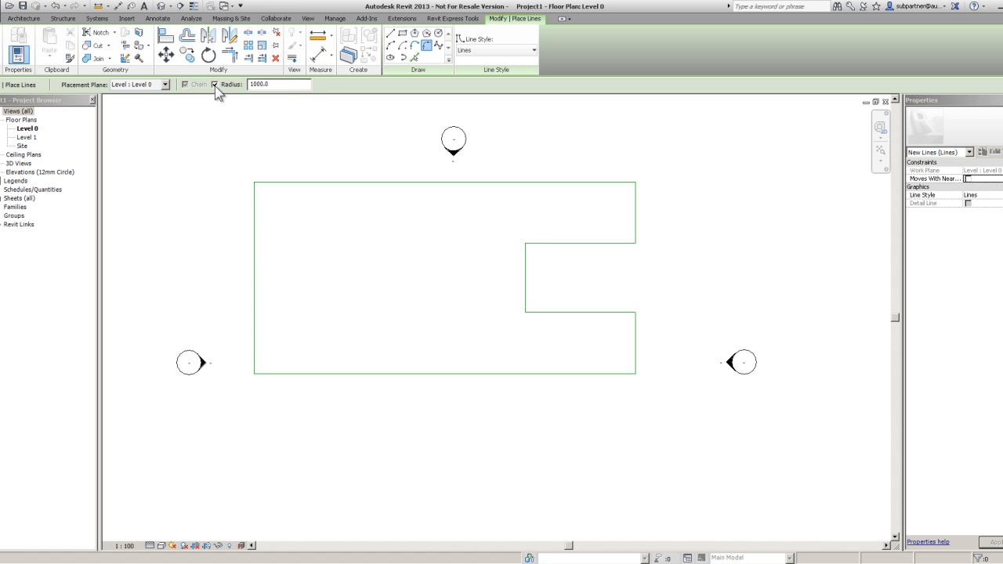
pyautogui.moveTo(271, 84); pyautogui.dragTo(240, 89)
pyautogui.write('0')
pyautogui.click(310, 183)
pyautogui.click(255, 241)
pyautogui.scroll(4, 254, 190)
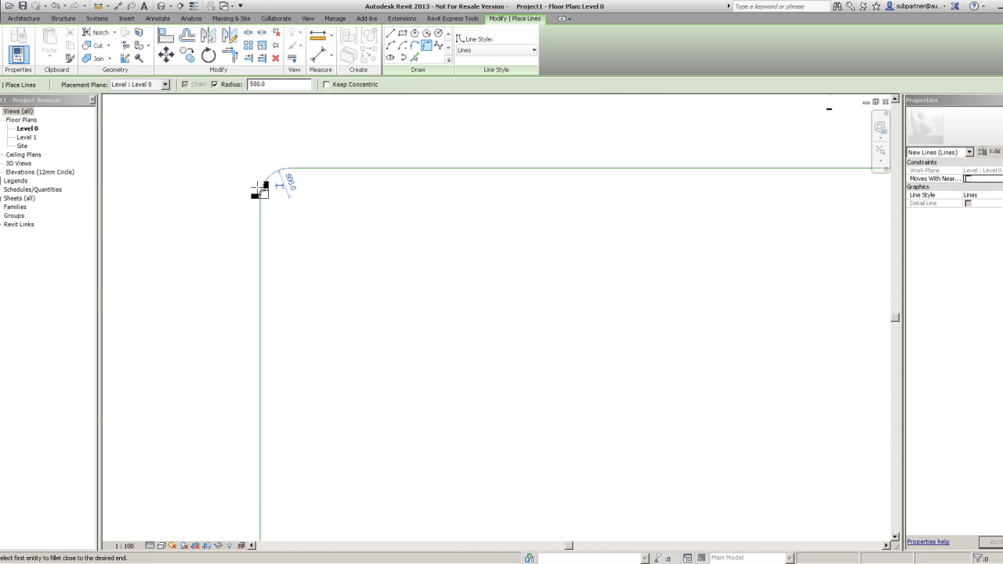
# Round the outline's upper-right corner with the same 500 mm fillet arc
pyautogui.scroll(-2, 271, 181)
pyautogui.scroll(-2, 273, 179)
pyautogui.scroll(2, 507, 188)
pyautogui.click(581, 205)
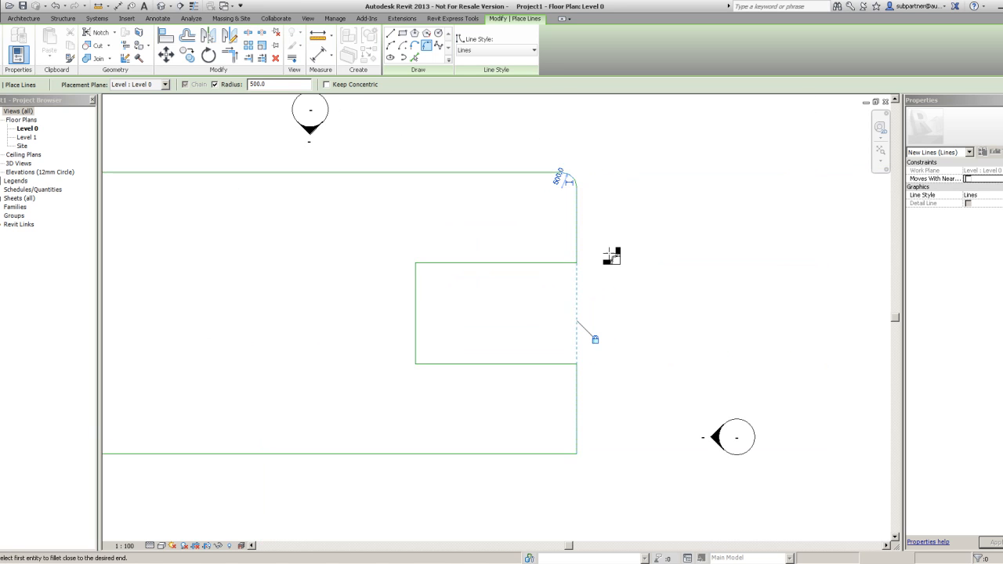
pyautogui.scroll(-2, 656, 254)
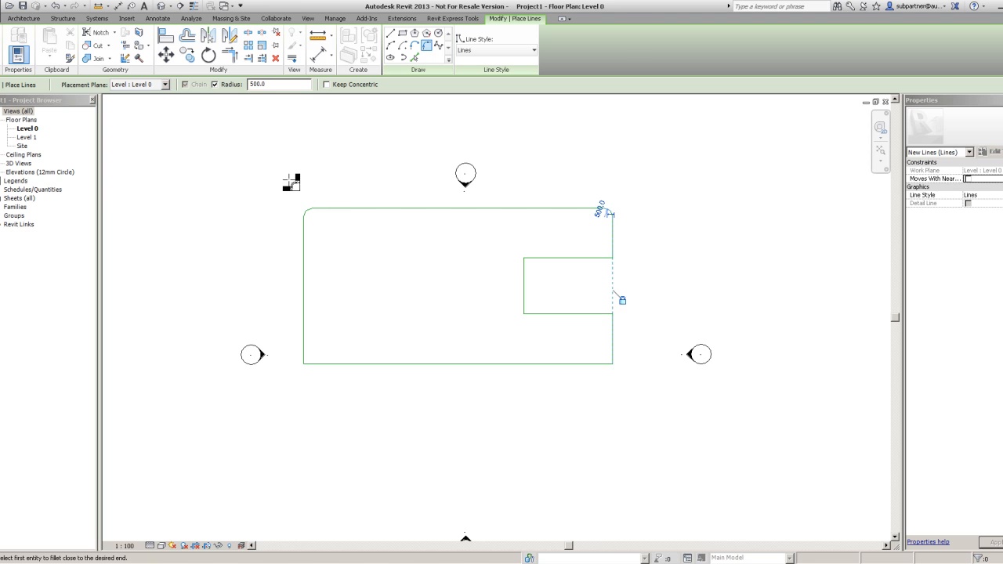
# Turn off the fixed radius and fillet the outline's lower-left corner freehand with a radius of about 4100 mm
pyautogui.click(214, 84)
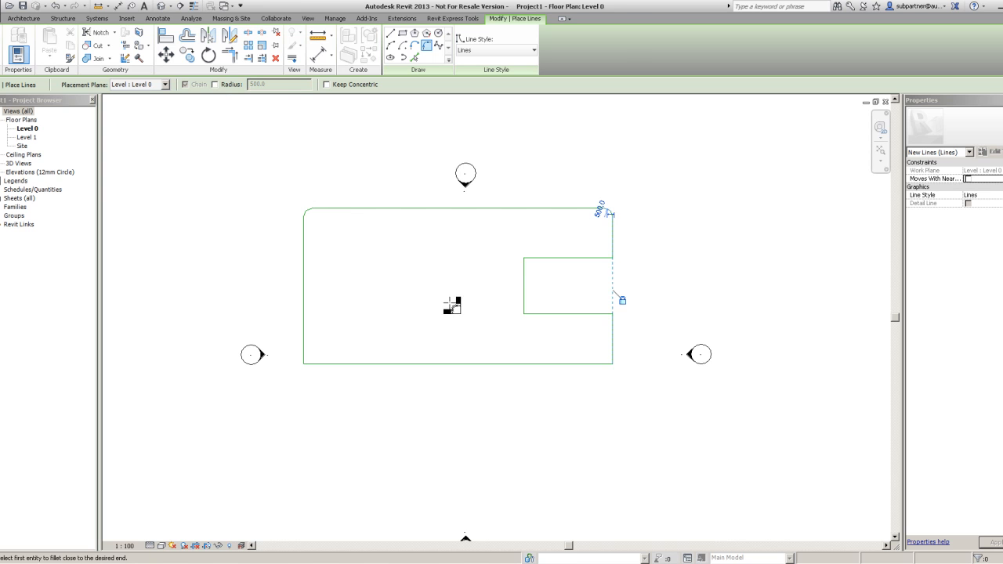
pyautogui.scroll(2, 326, 332)
pyautogui.click(292, 297)
pyautogui.click(377, 386)
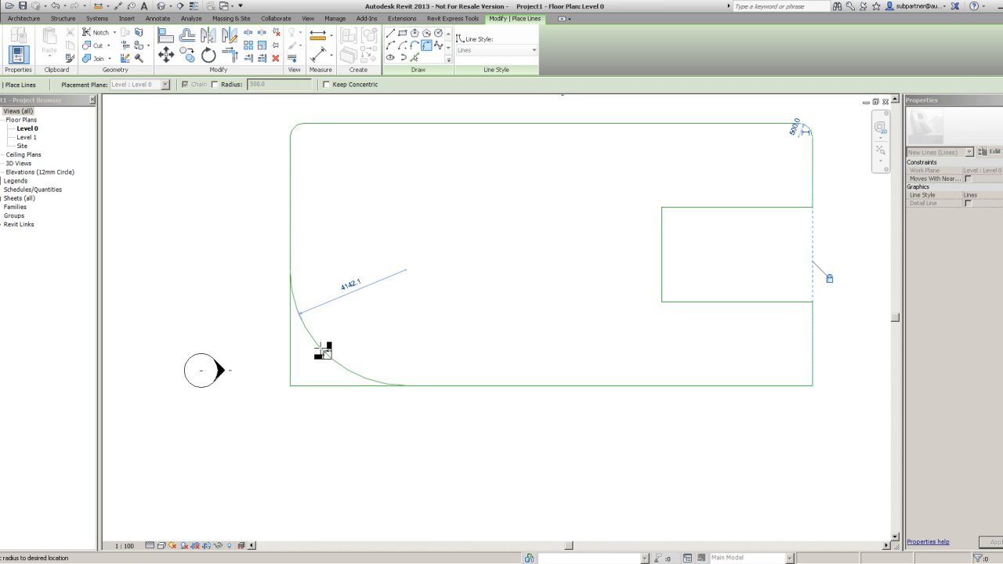
pyautogui.click(322, 352)
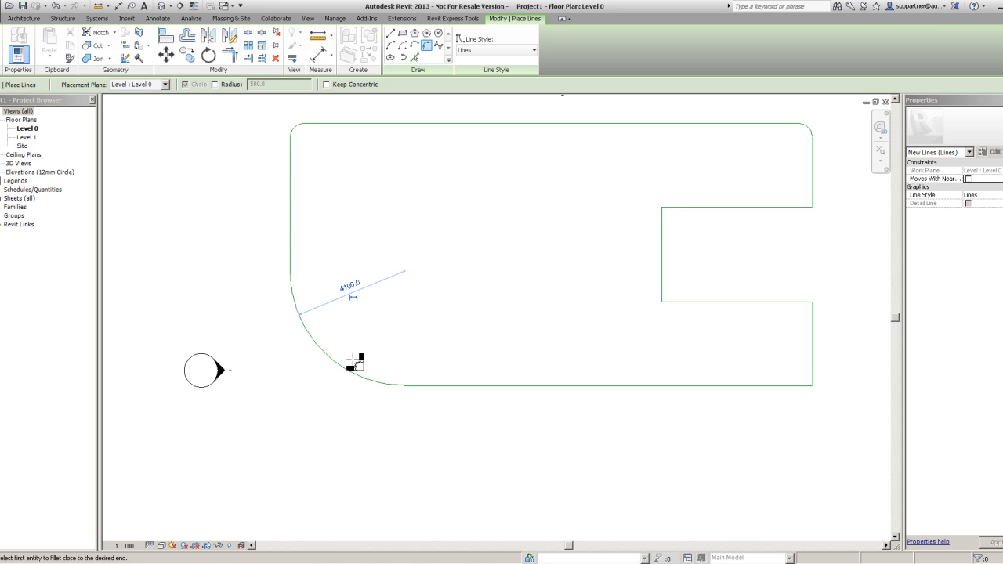
# Set the lower-left fillet arc's radius to 4000 mm
pyautogui.click(350, 285)
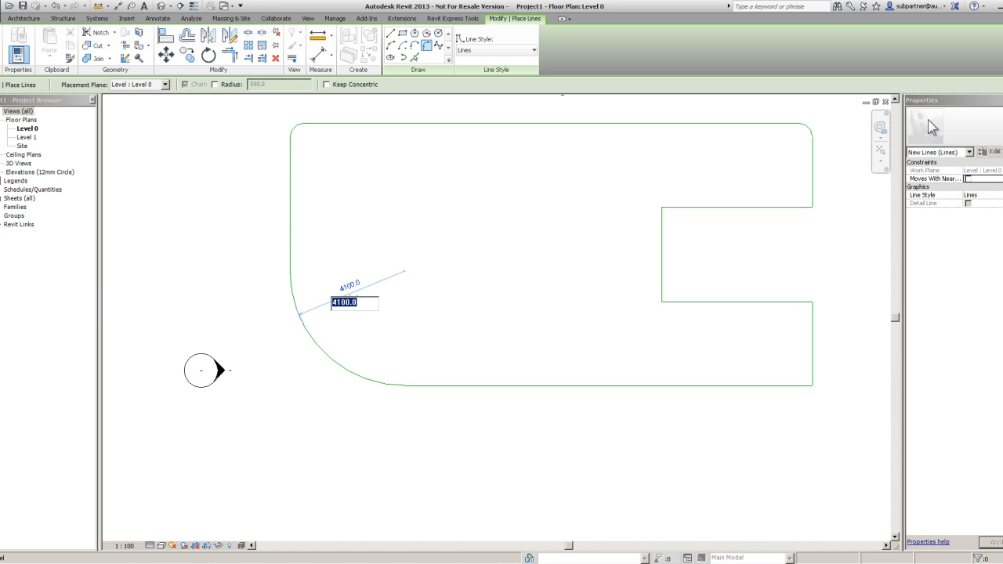
pyautogui.write('4000')
pyautogui.press('Return')
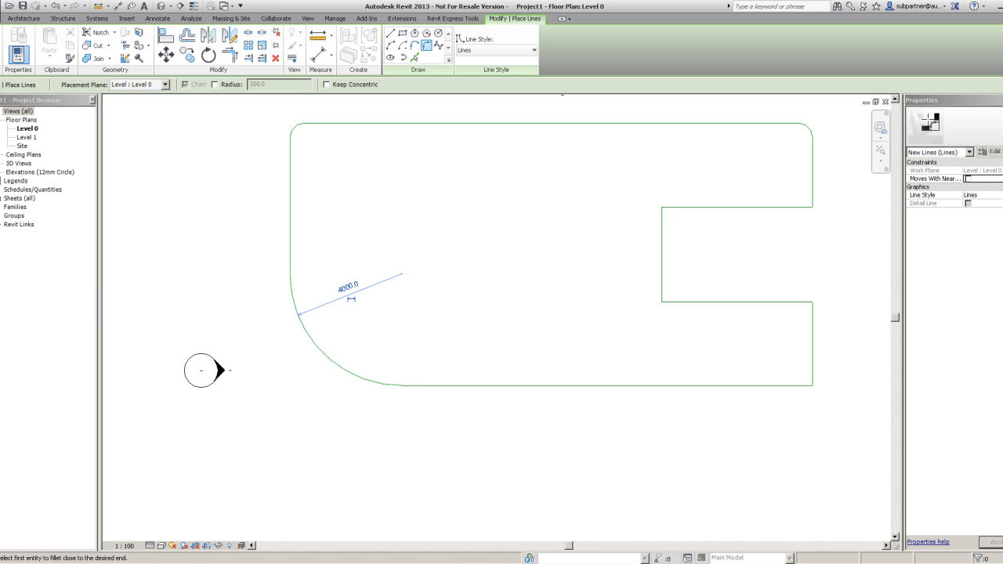
# Set the lower-left fillet arc's radius to 1000 mm and end the fillet command
pyautogui.click(345, 287)
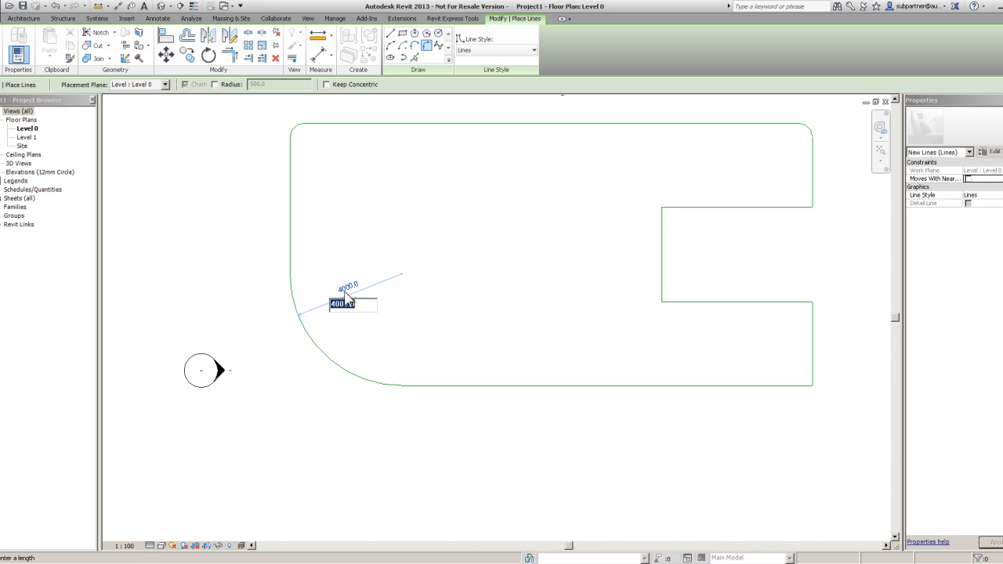
pyautogui.write('1000')
pyautogui.press('Return')
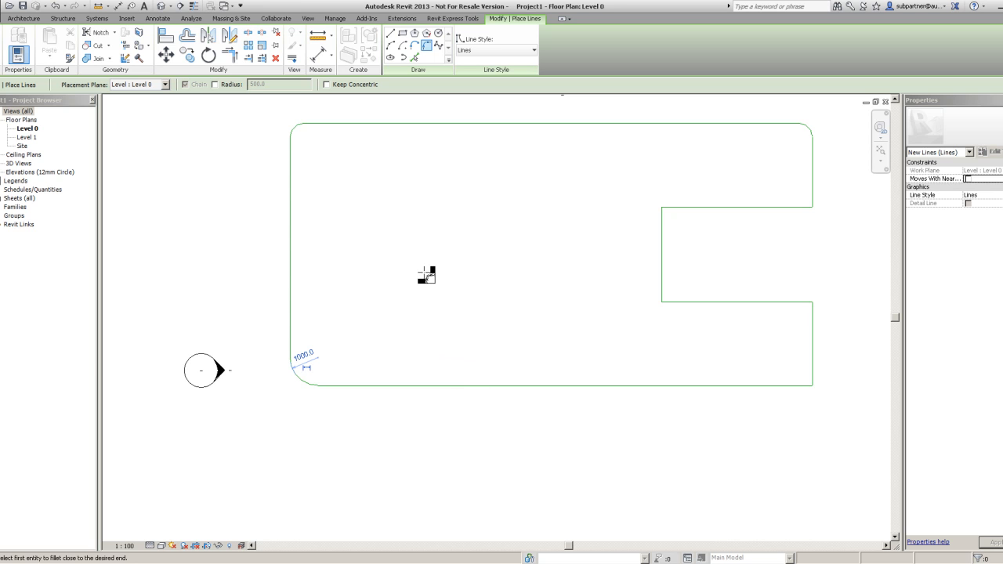
pyautogui.press('Escape')
pyautogui.press('Escape')
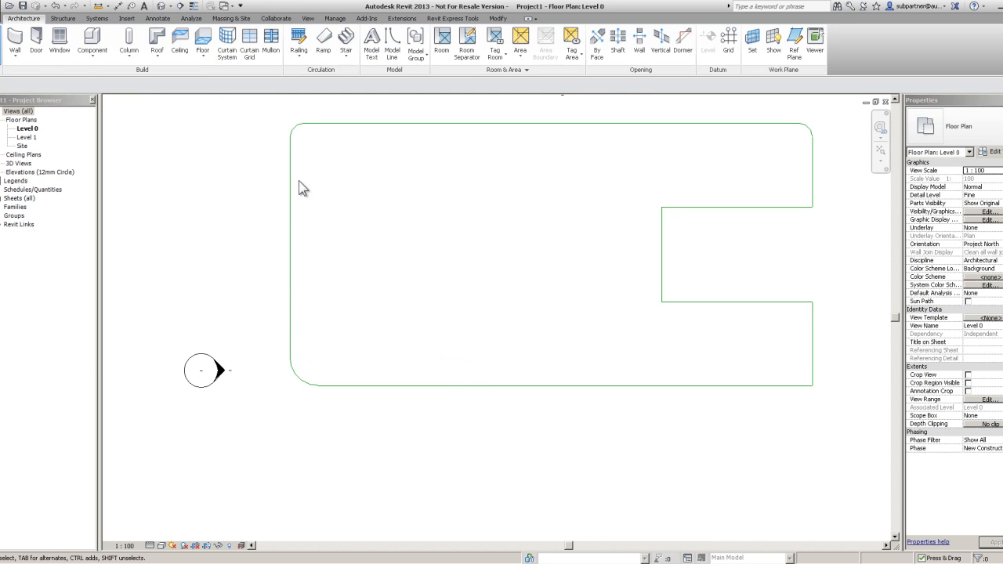
# Set the upper-left fillet arc's radius to 3.256m and deselect the arc
pyautogui.click(299, 128)
pyautogui.click(308, 131)
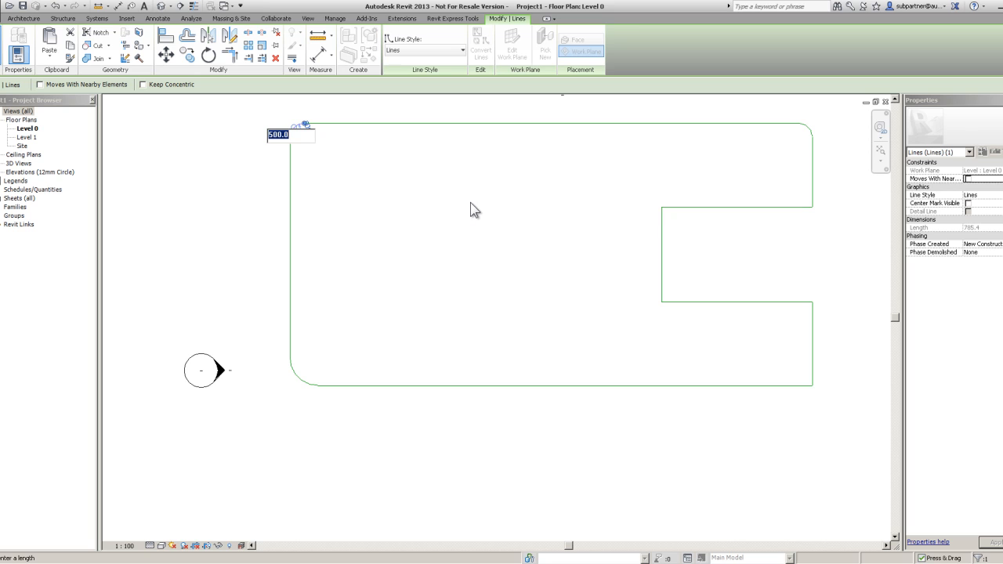
pyautogui.write('3.256m')
pyautogui.press('Return')
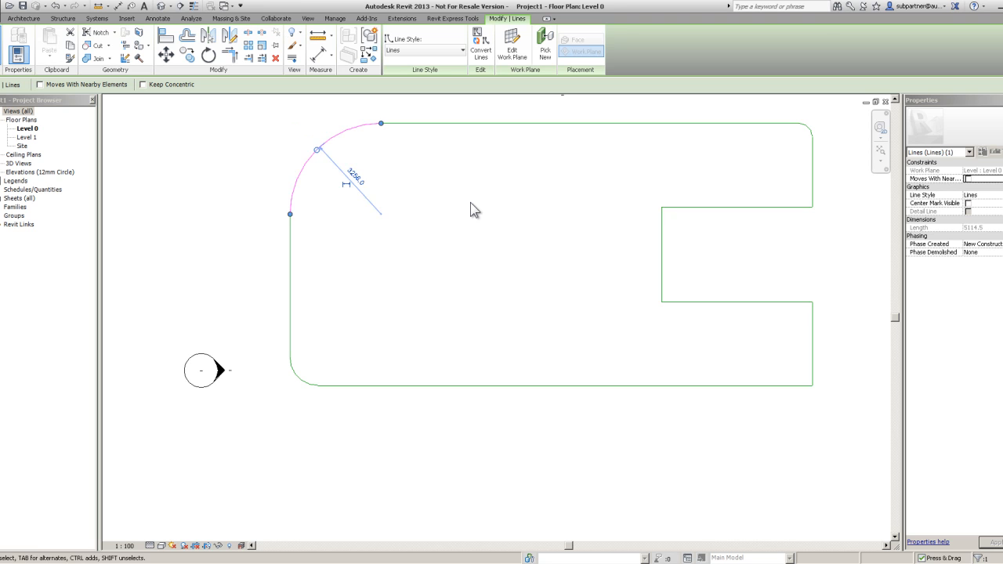
pyautogui.click(542, 236)
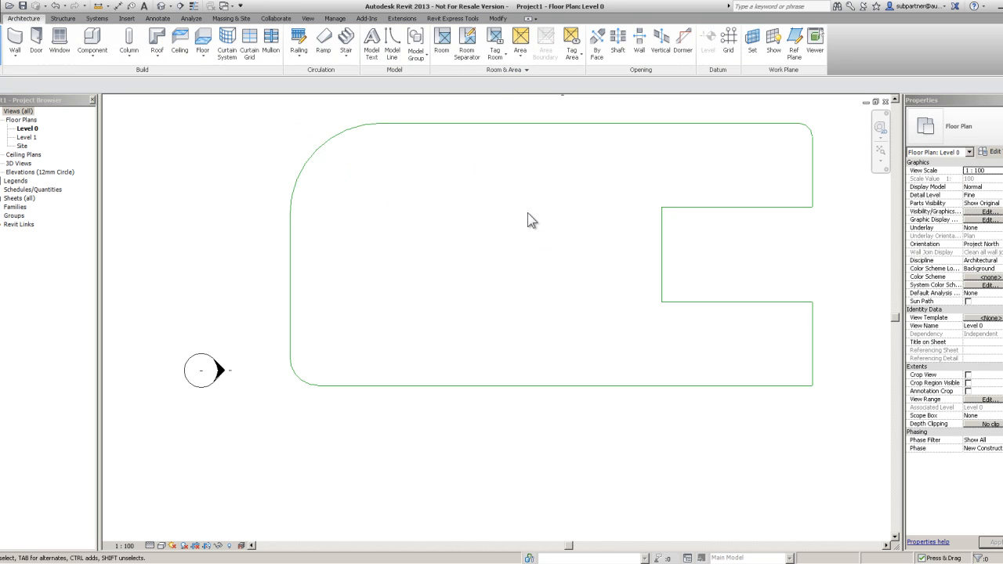
# Draw a 180° start-end-radius model line arc between the ends of the notch's inner vertical line, bulging into the outline
pyautogui.moveTo(435, 323); pyautogui.dragTo(361, 335, button='middle')
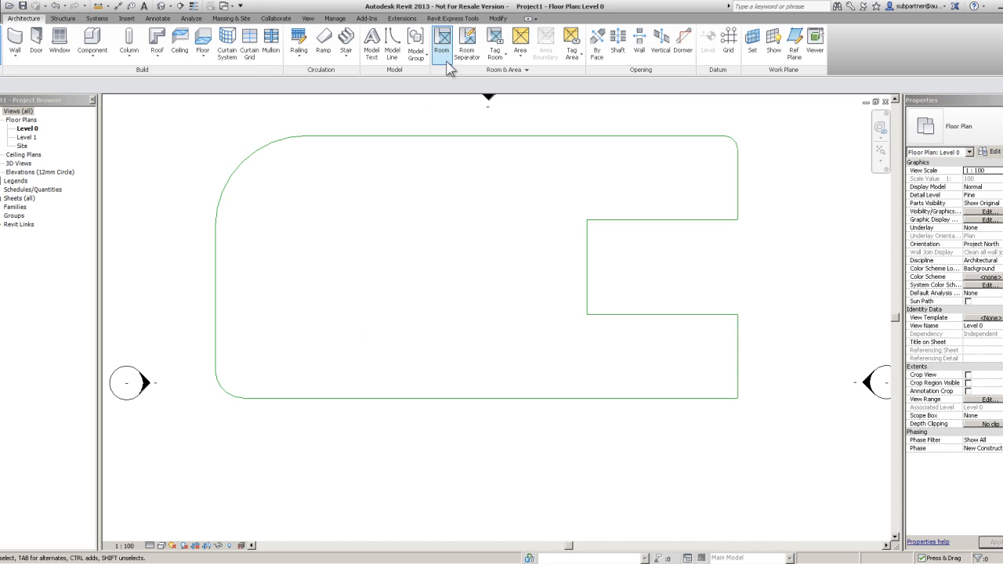
pyautogui.click(391, 51)
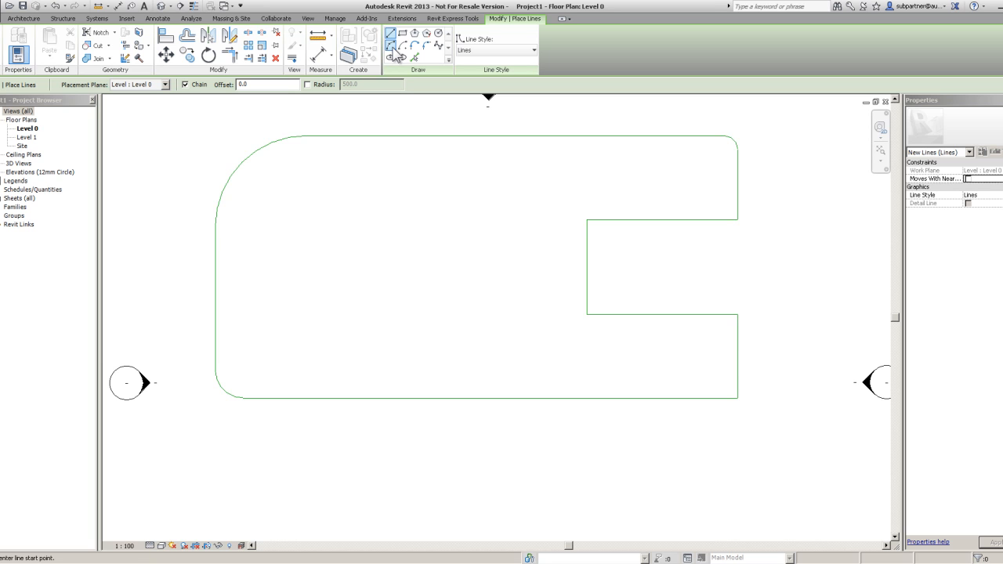
pyautogui.moveTo(509, 271)
pyautogui.mouseDown(button='middle')
pyautogui.moveTo(430, 271)
pyautogui.moveTo(221, 217)
pyautogui.mouseUp(button='middle')
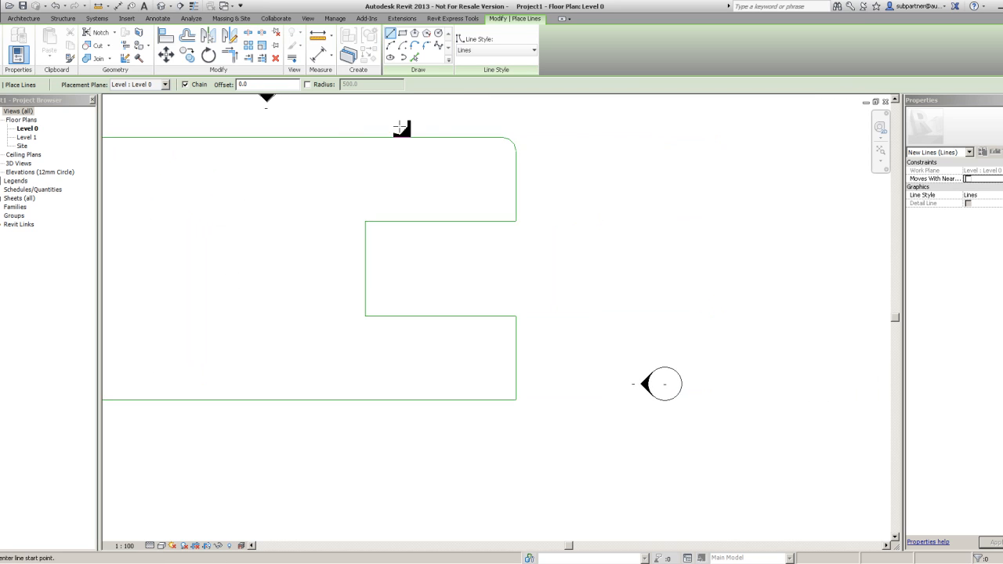
pyautogui.click(392, 46)
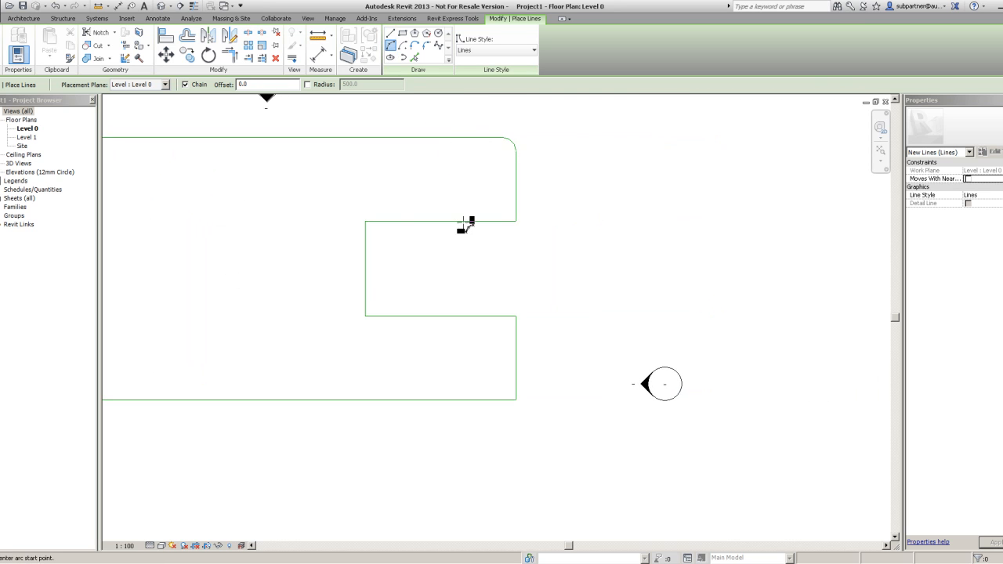
pyautogui.moveTo(435, 279); pyautogui.dragTo(476, 283, button='middle')
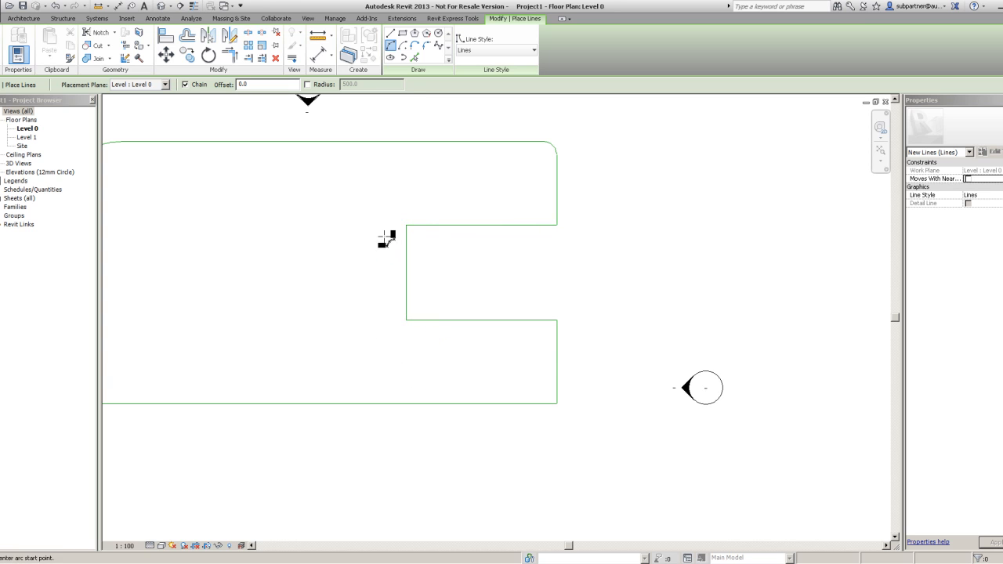
pyautogui.click(406, 226)
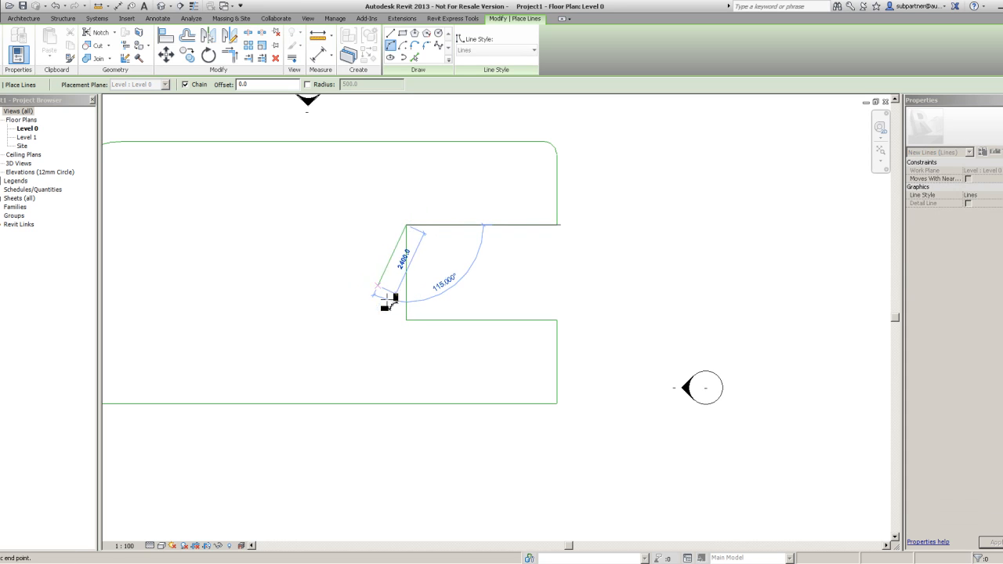
pyautogui.click(406, 321)
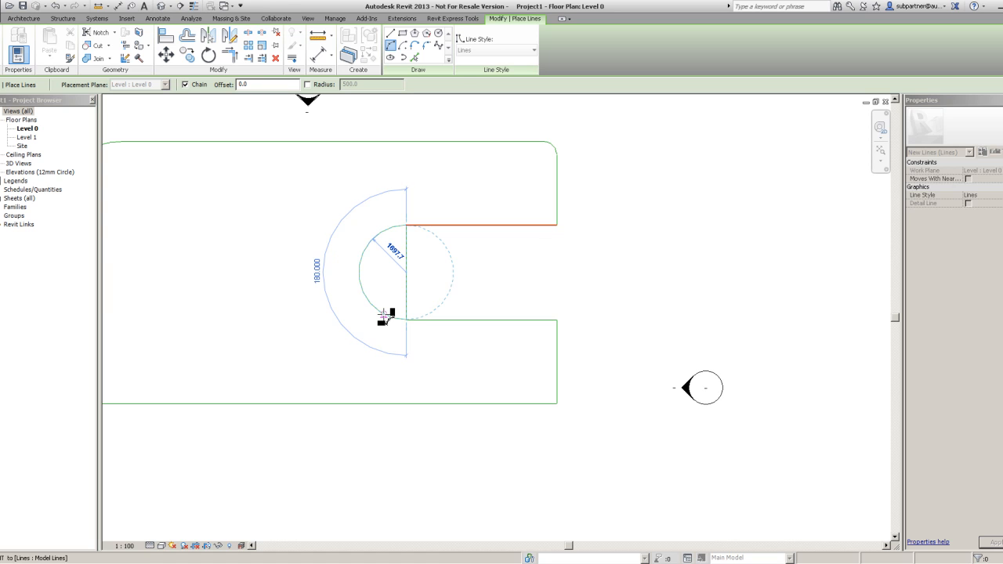
pyautogui.click(387, 318)
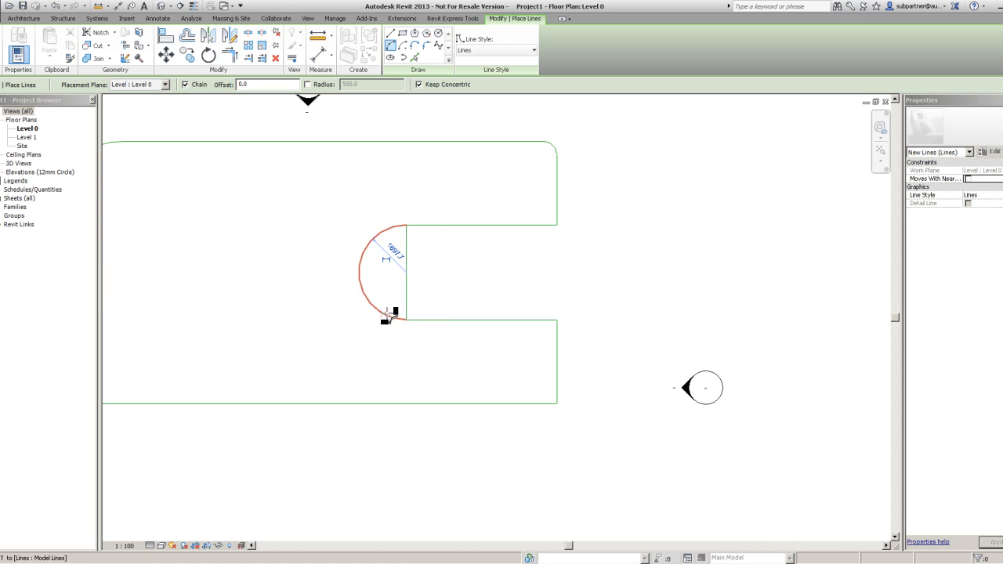
# Draw a second semicircular arc of radius 1500 between the ends of the lower-right vertical line, bulging outward, and end the command
pyautogui.click(557, 320)
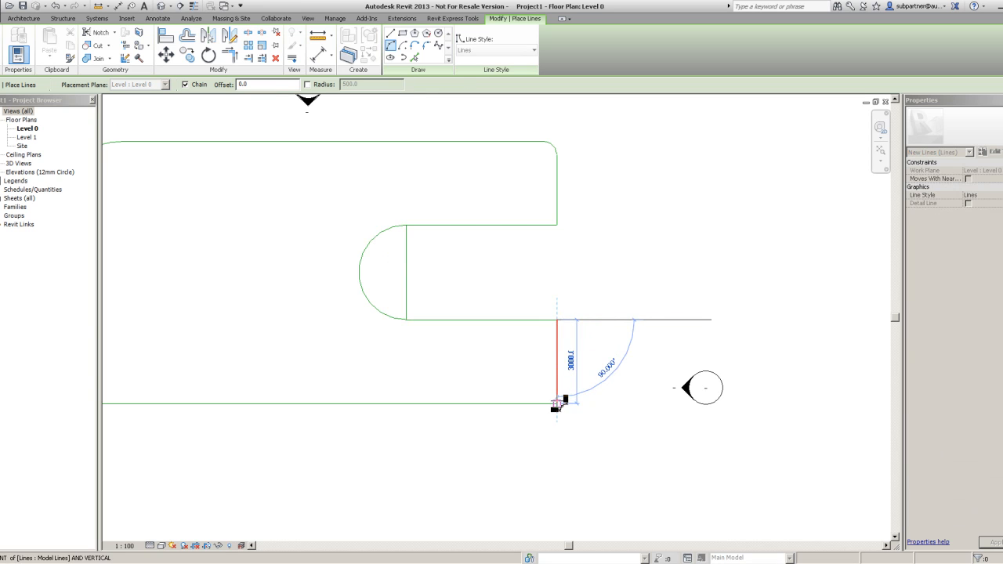
pyautogui.click(556, 404)
pyautogui.click(582, 397)
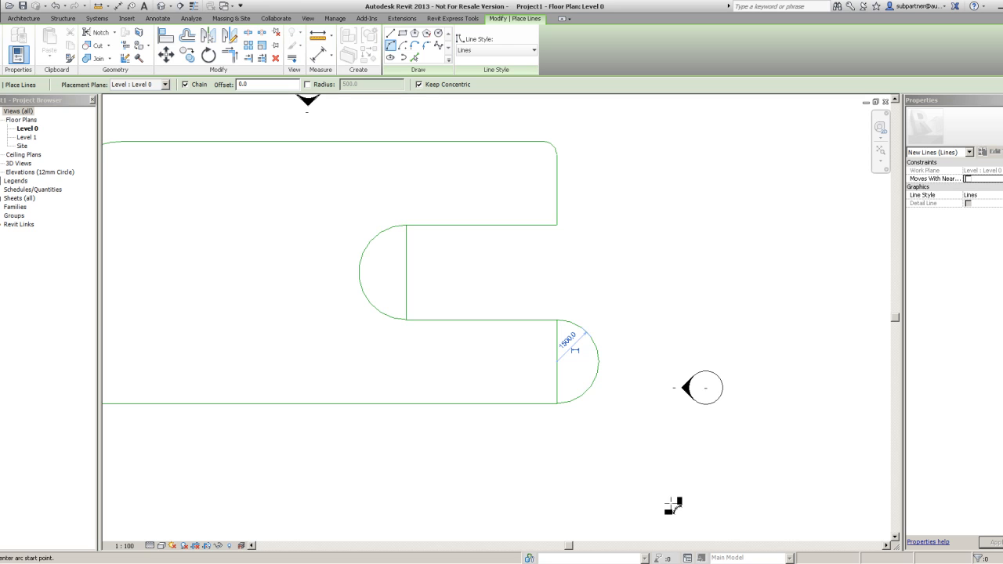
pyautogui.click(10, 53)
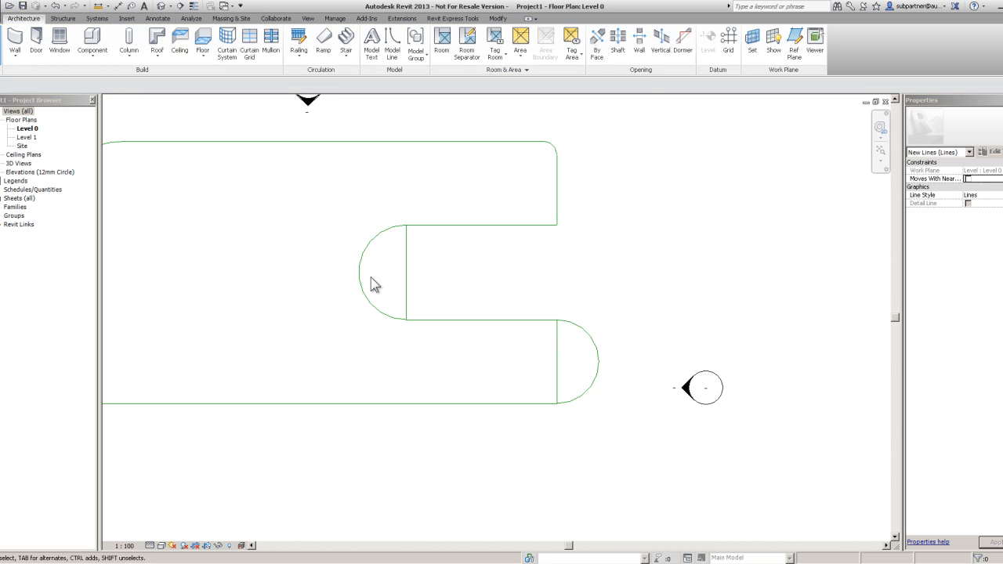
# Delete the two straight vertical lines spanned by the new arcs and highlight the whole outline as a connected chain
pyautogui.click(405, 294)
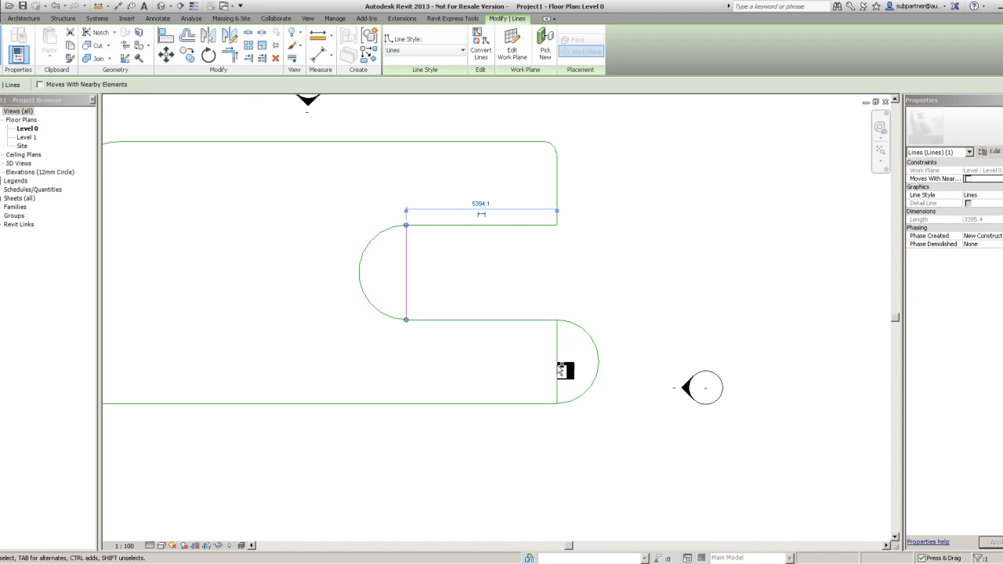
pyautogui.keyDown('ctrl'); pyautogui.click(558, 370); pyautogui.keyUp('ctrl')
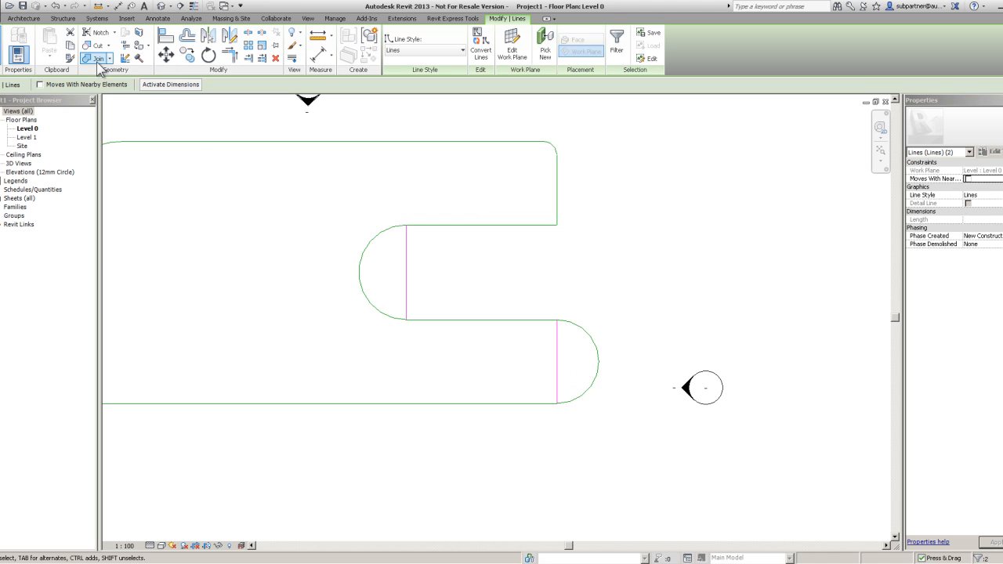
pyautogui.click(275, 58)
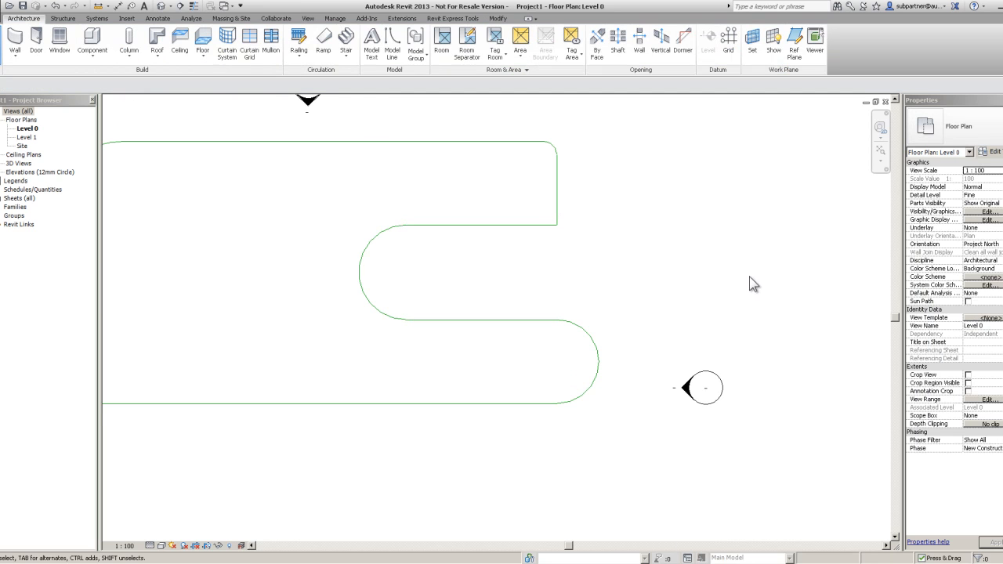
pyautogui.scroll(-3, 508, 329)
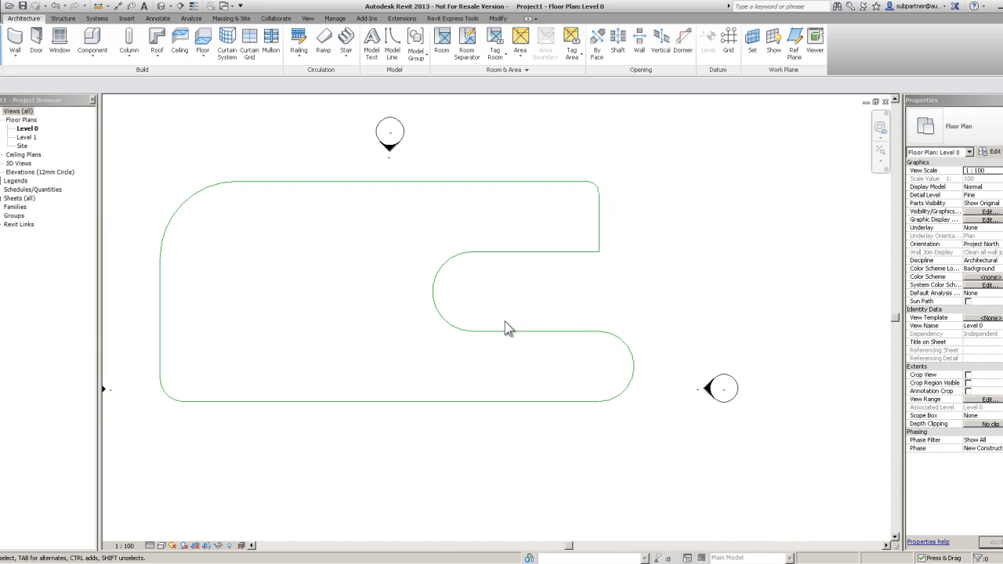
pyautogui.press('Tab')
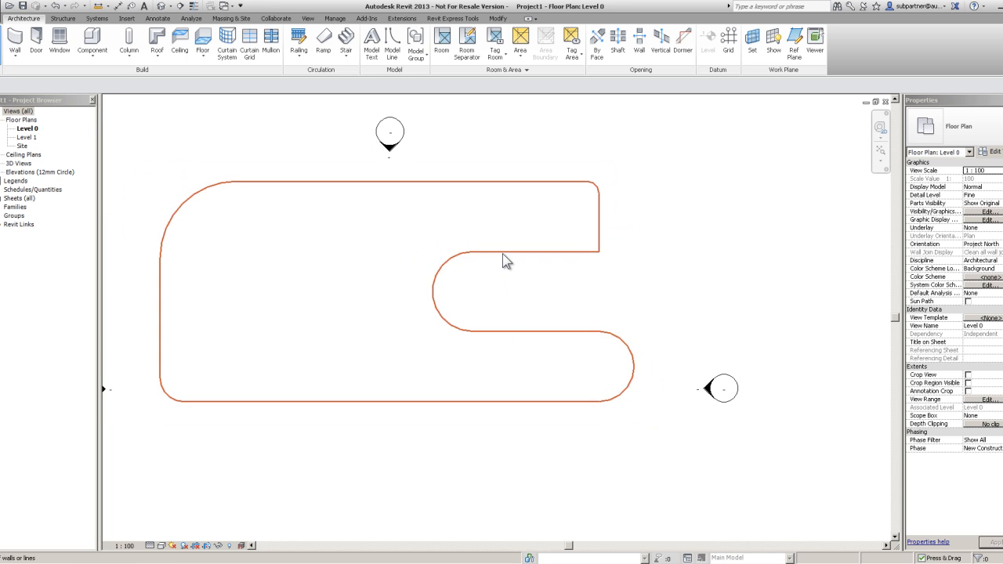